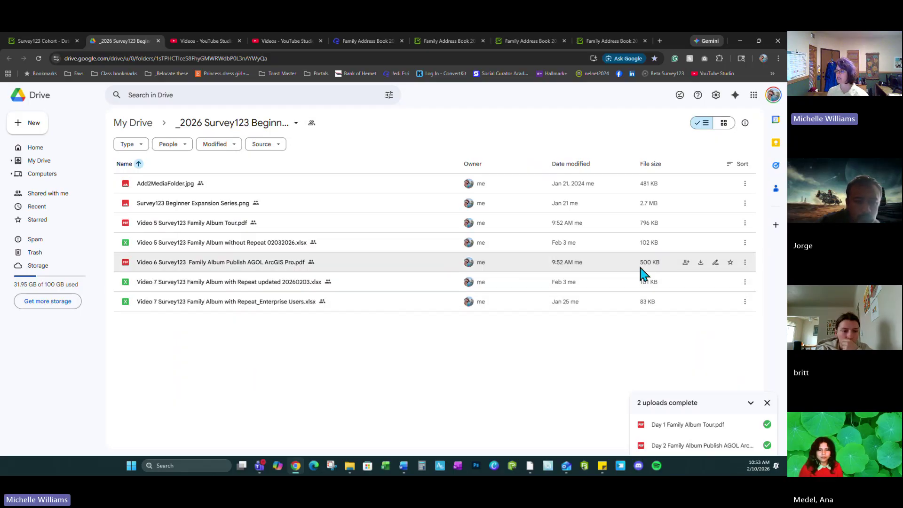
Step: Download Video 7 Survey123 Family Album with Repeat updated 20260203.xlsx from the Drive folder, and bring up ArcGIS Survey123 Connect on the desktop
click(700, 282)
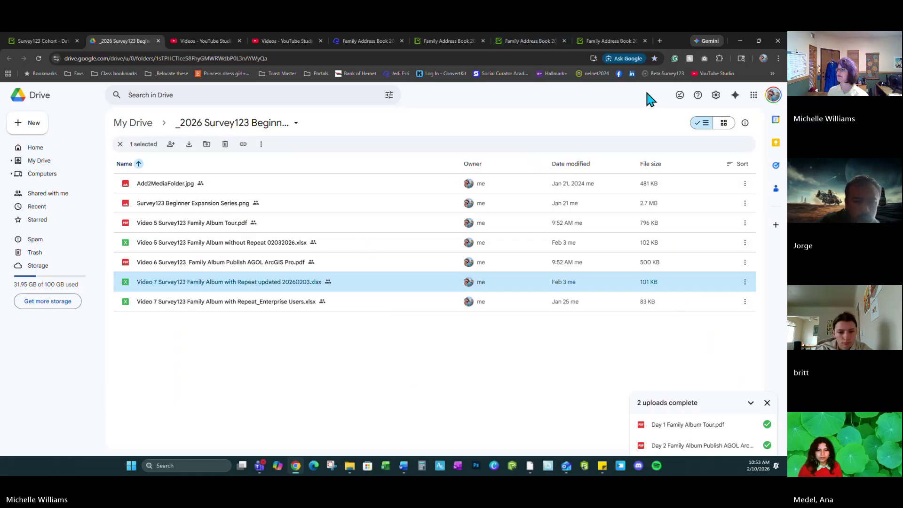
click(740, 40)
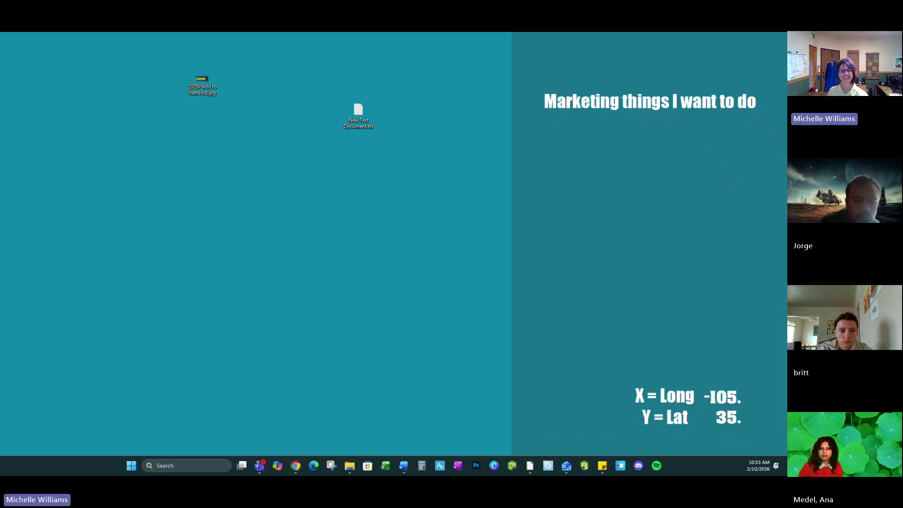
click(584, 466)
drag(215, 95, 122, 41)
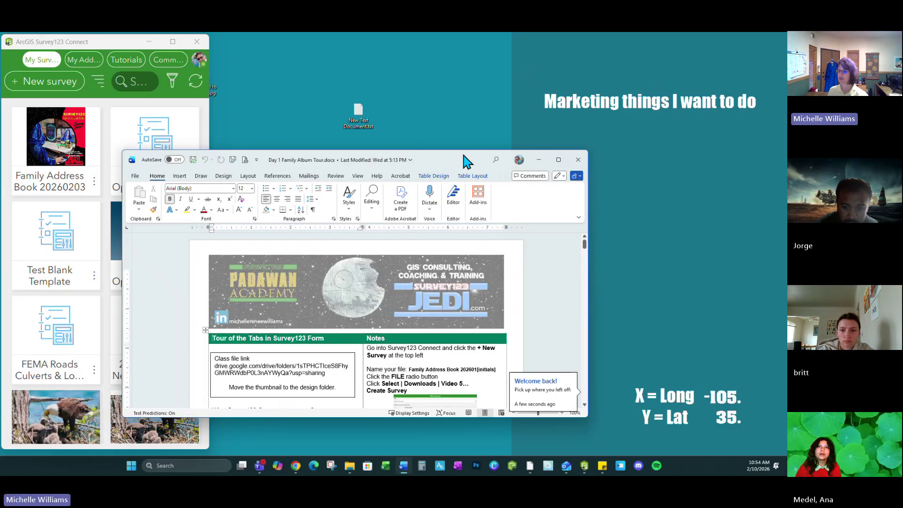
drag(463, 162, 428, 161)
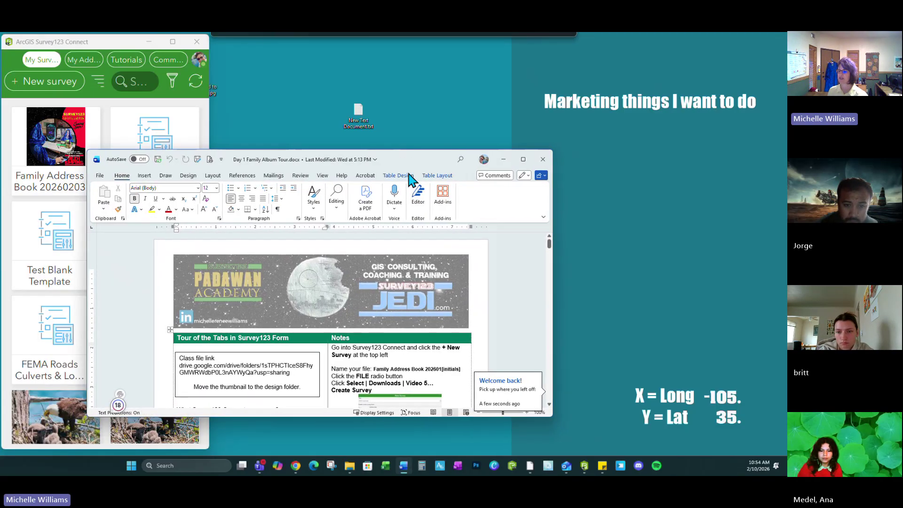
key(super+Down)
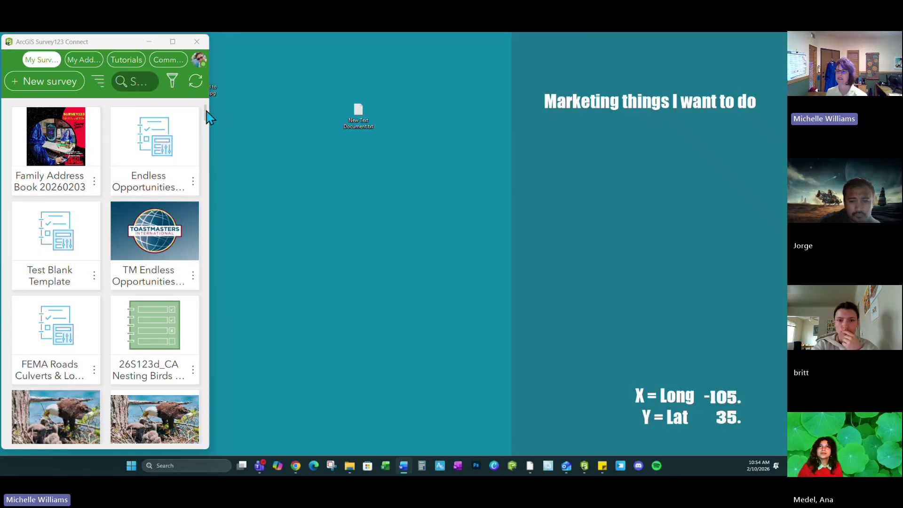
Step: Start a new survey from a file, using Video 7 Survey123 Family Album with Repeat updated 20260203.xlsx from Downloads as the XLSForm
click(45, 84)
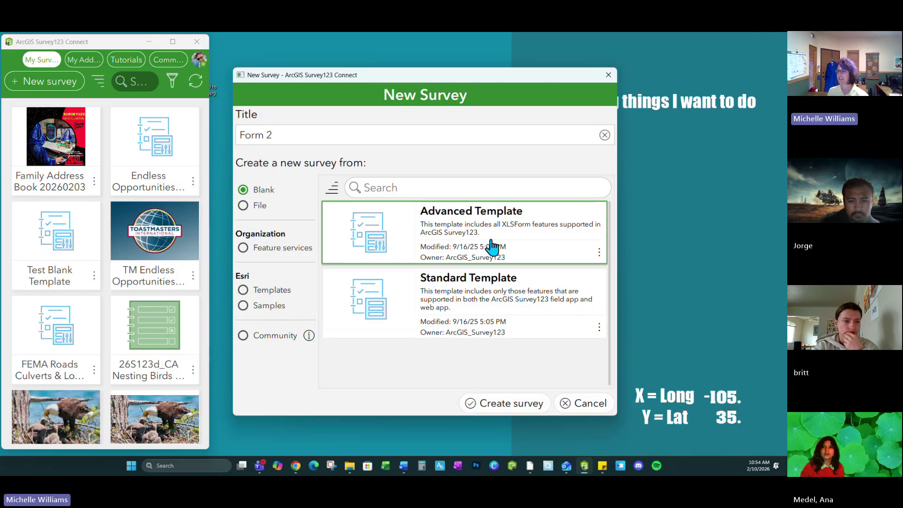
click(248, 204)
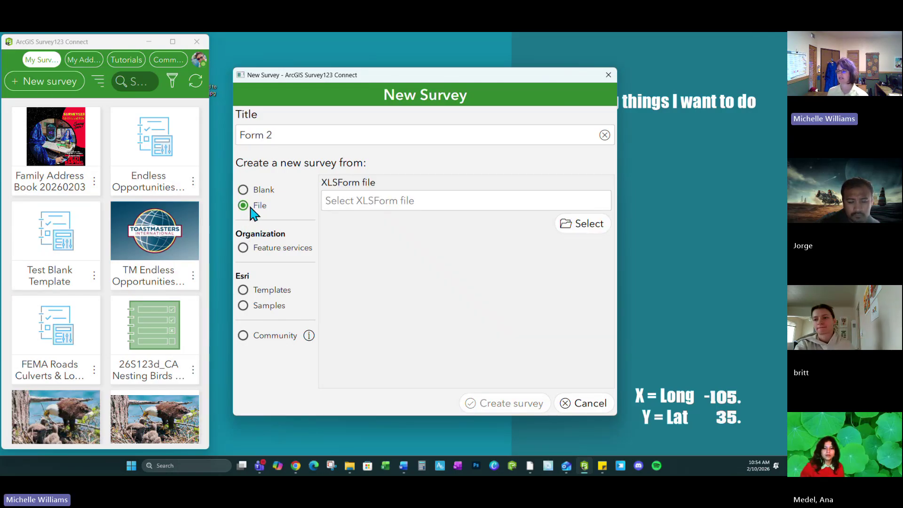
click(583, 227)
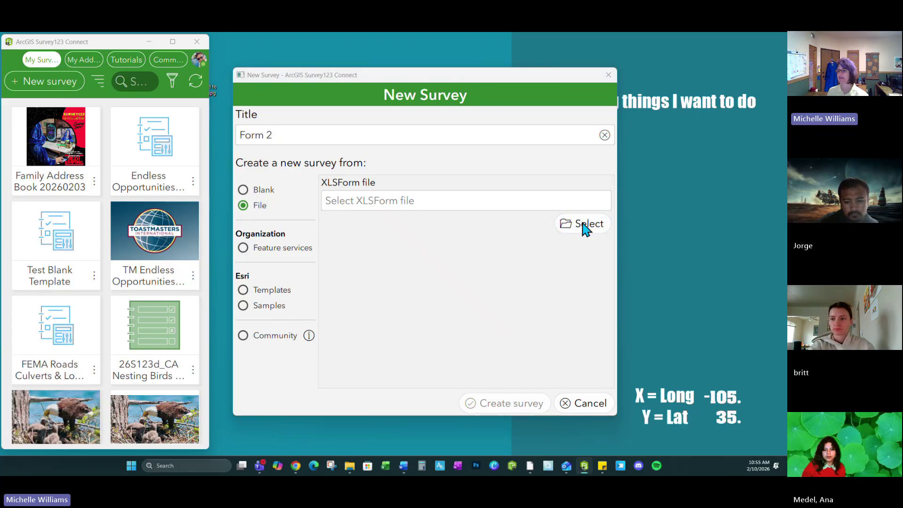
scroll(225, 263, down, 5)
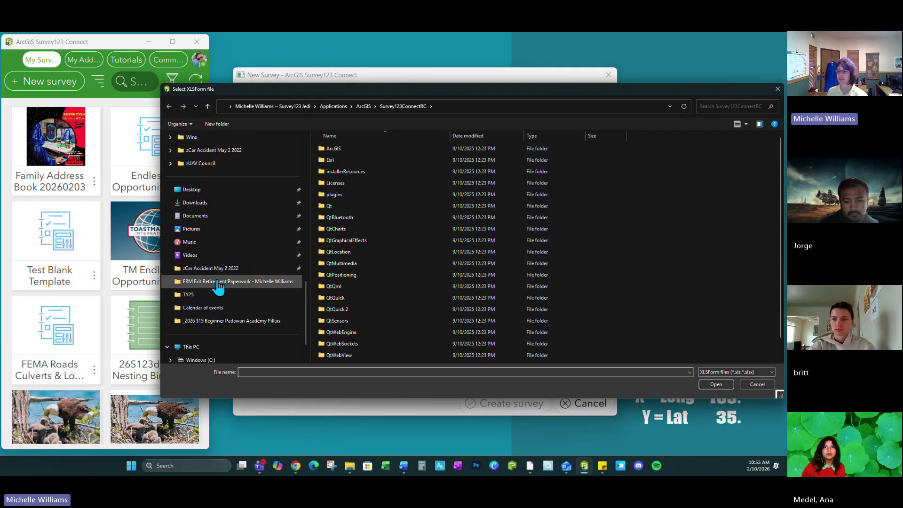
click(189, 205)
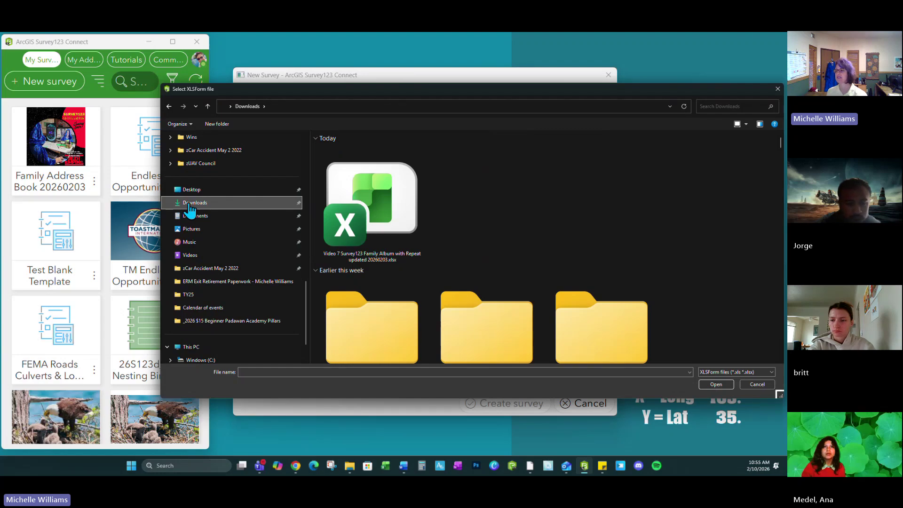
double_click(372, 202)
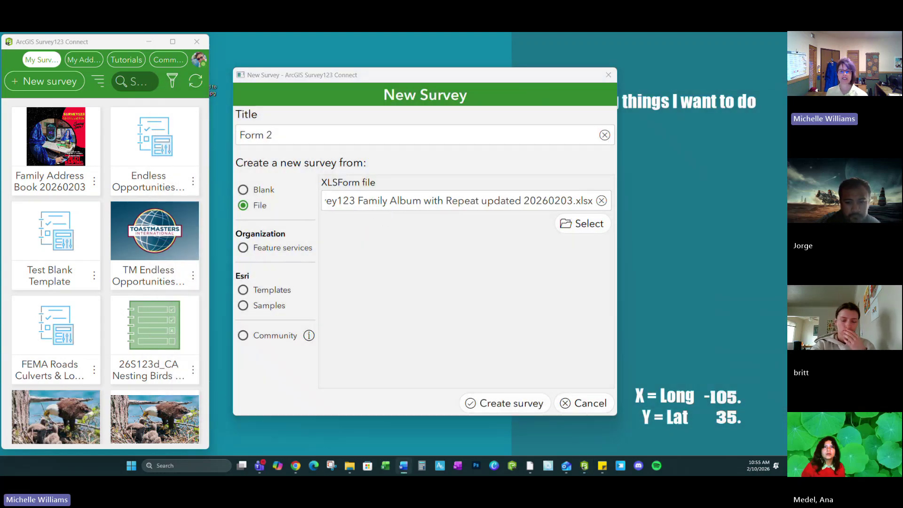
Step: Copy the survey name from the Day 1 Family Album Tour Word document and paste it as the new survey's title
key(alt+Tab)
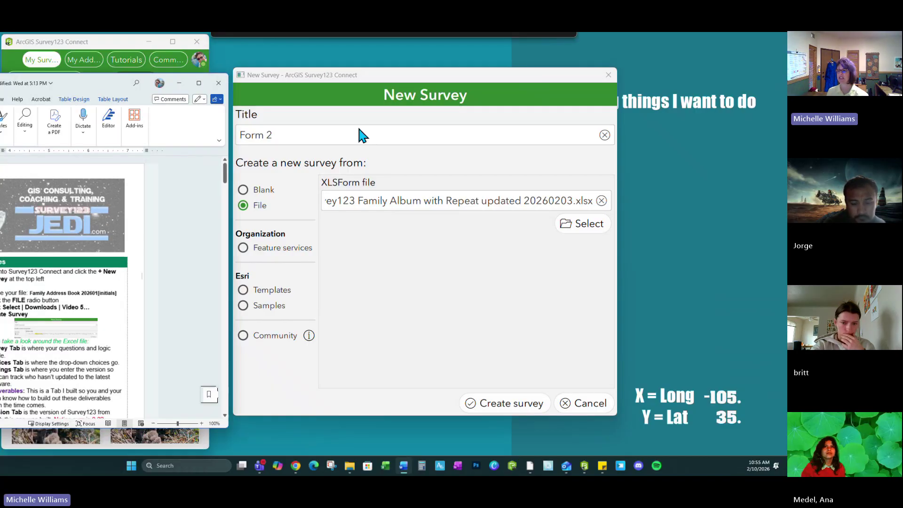
drag(411, 336, 497, 337)
key(ctrl+c)
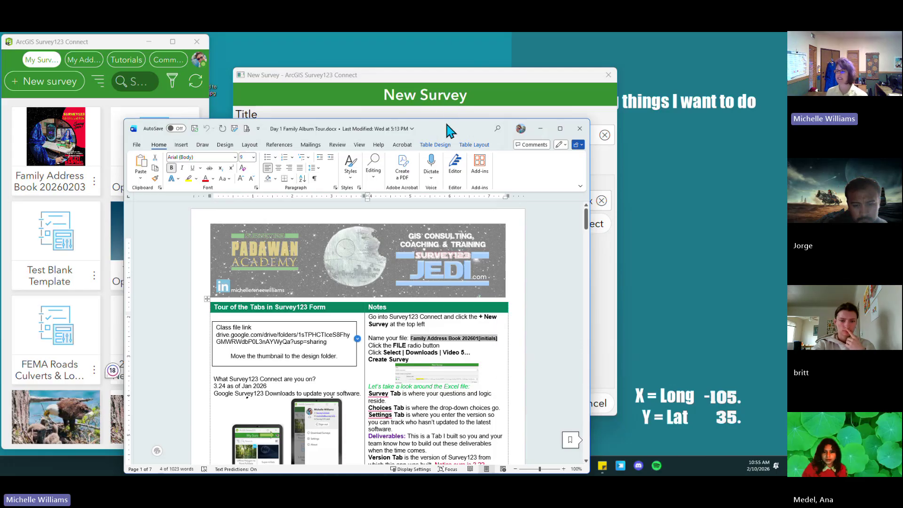
click(540, 128)
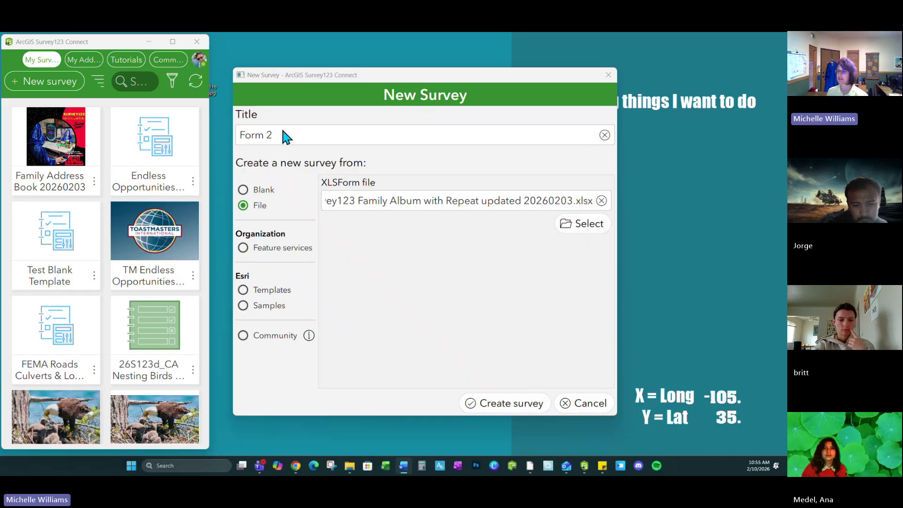
triple_click(283, 135)
key(ctrl+v)
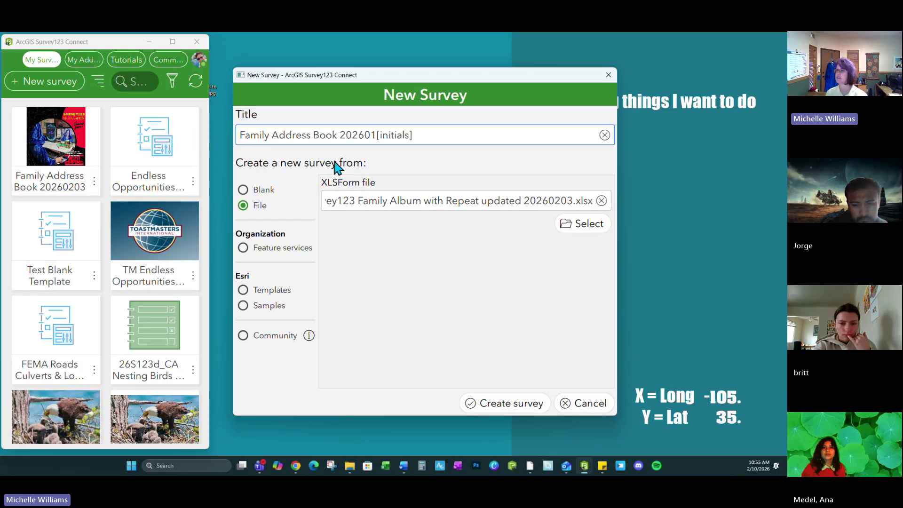
Step: Edit the title to Family Address Book 202602 MRW Repeat and create the survey
key(BackSpace)
key(BackSpace)
key(BackSpace)
key(BackSpace)
key(BackSpace)
key(BackSpace)
key(BackSpace)
key(BackSpace)
key(BackSpace)
key(BackSpace)
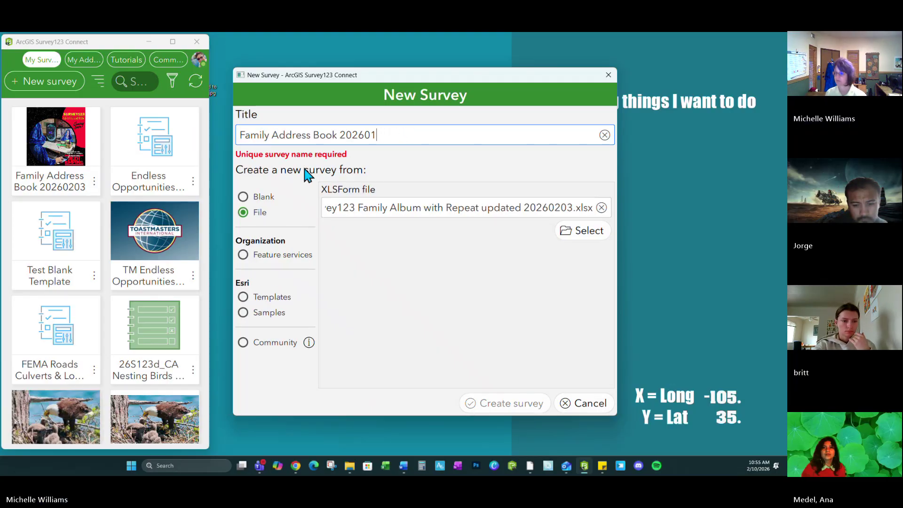
text(MRW Re)
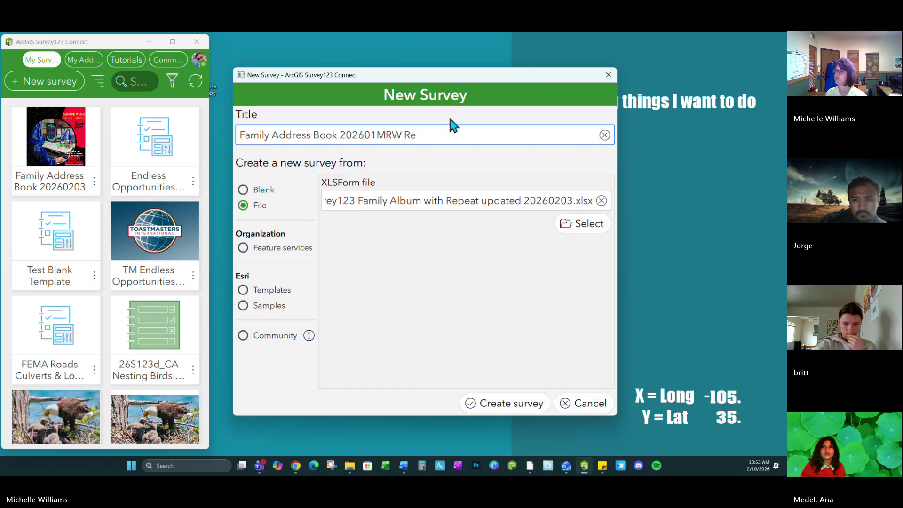
text(peat)
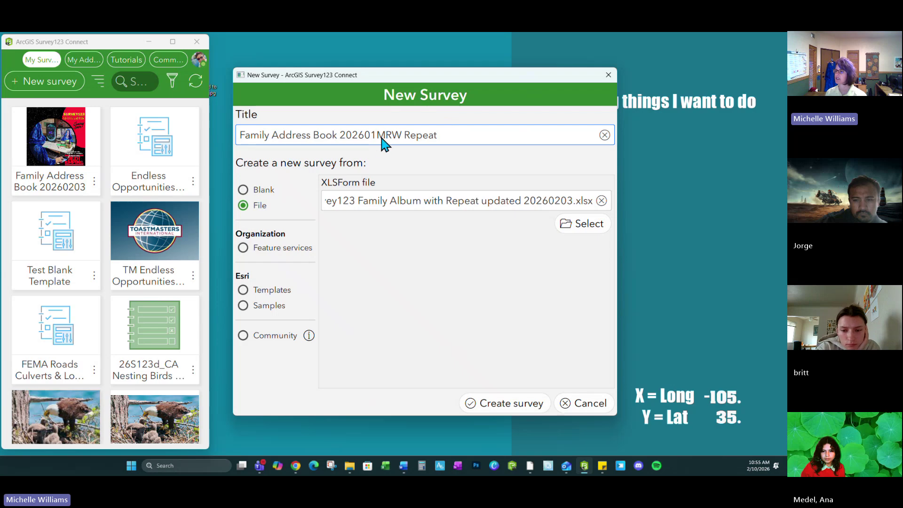
key(BackSpace)
text(2)
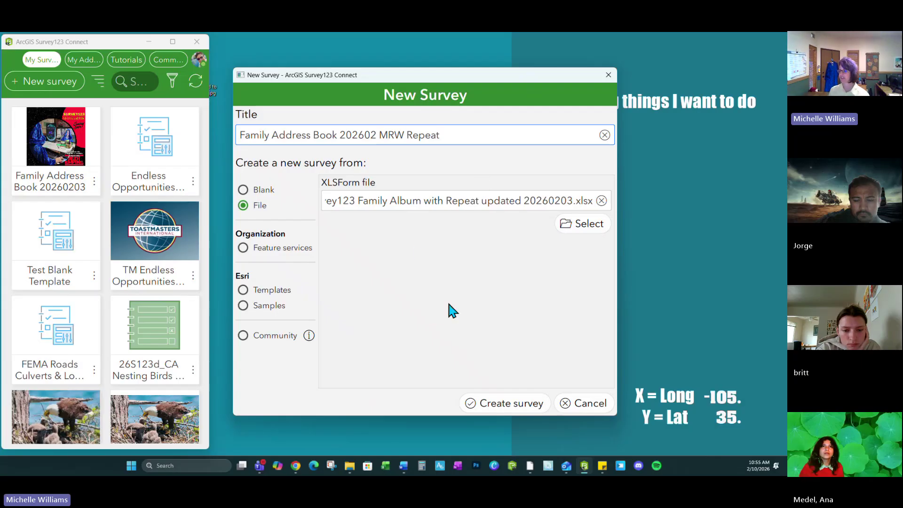
click(489, 405)
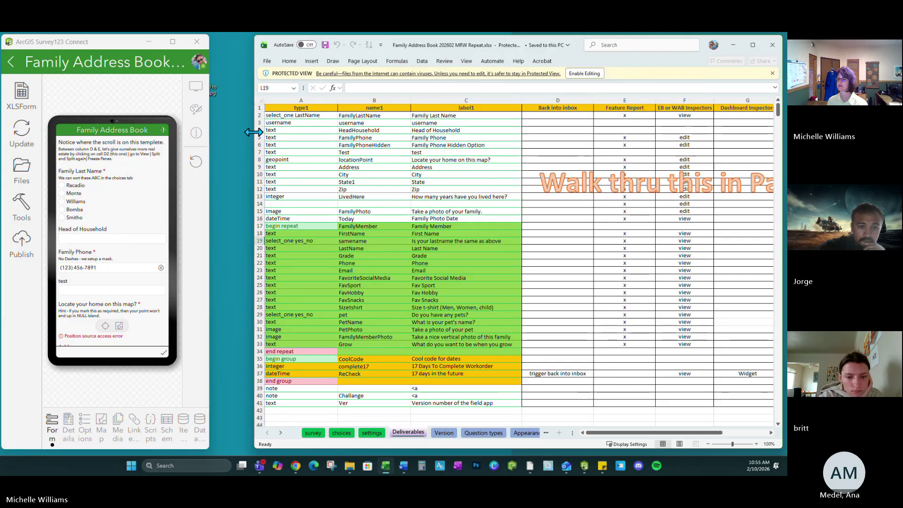
Step: Enable editing of the survey's Excel workbook and resize its window to fill the space beside Survey123 Connect
drag(254, 128, 204, 128)
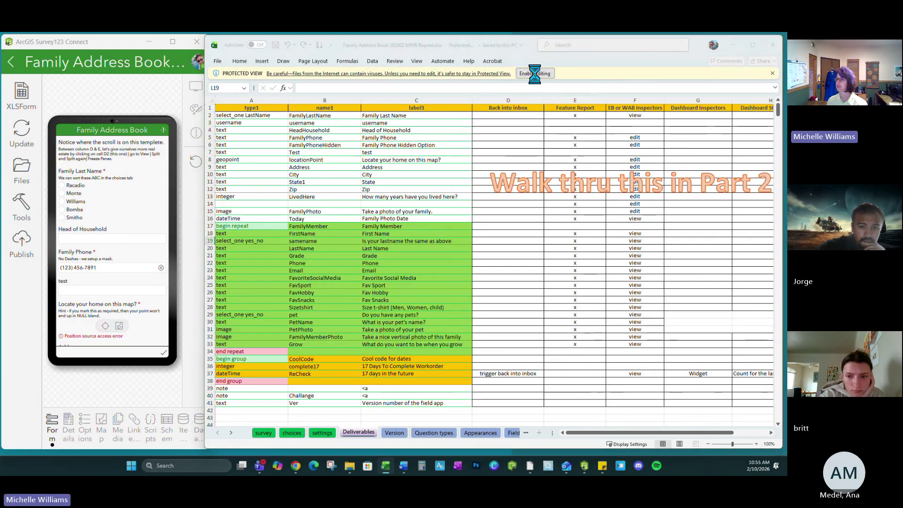
click(534, 73)
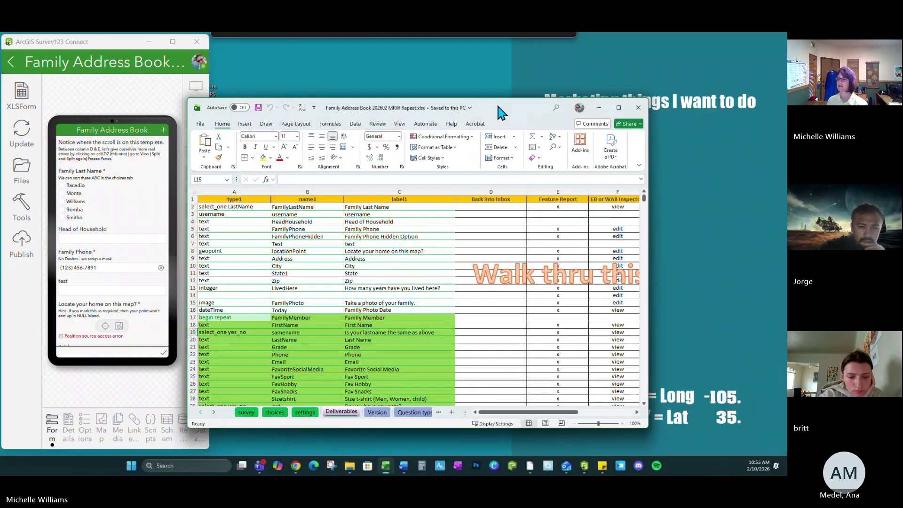
drag(495, 101, 516, 46)
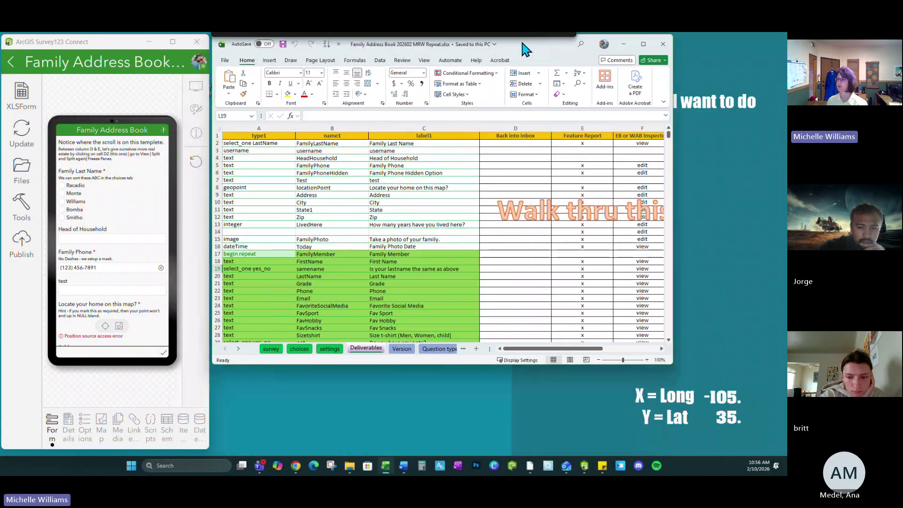
drag(671, 183, 781, 217)
drag(467, 363, 470, 444)
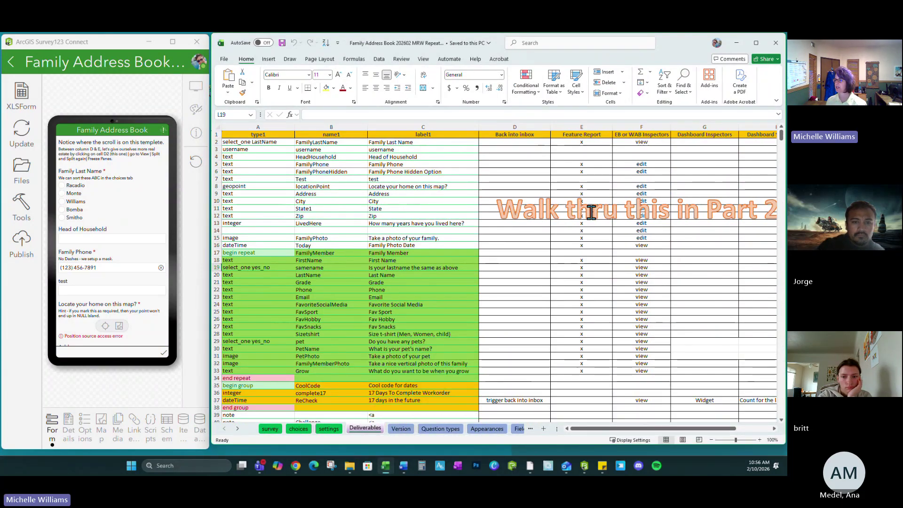
Step: Open the survey worksheet and widen the sheet name area to show every worksheet through Reserved
click(591, 213)
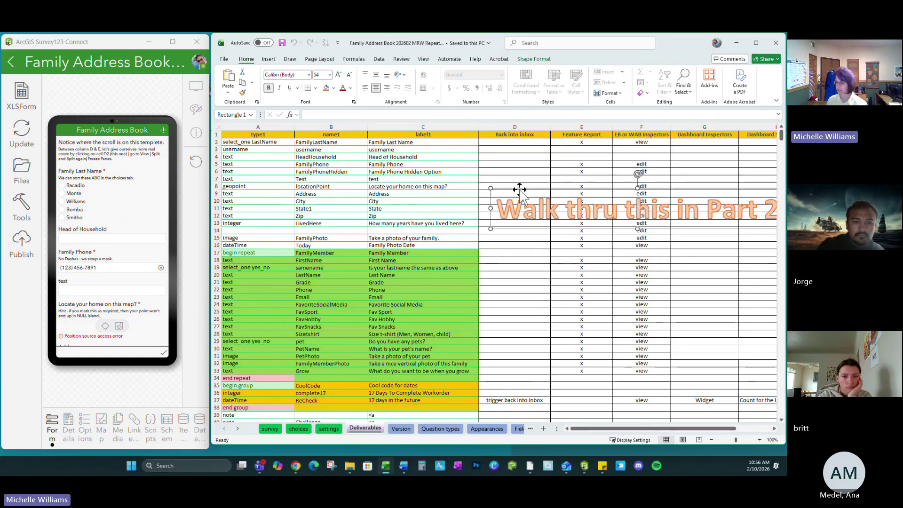
click(269, 429)
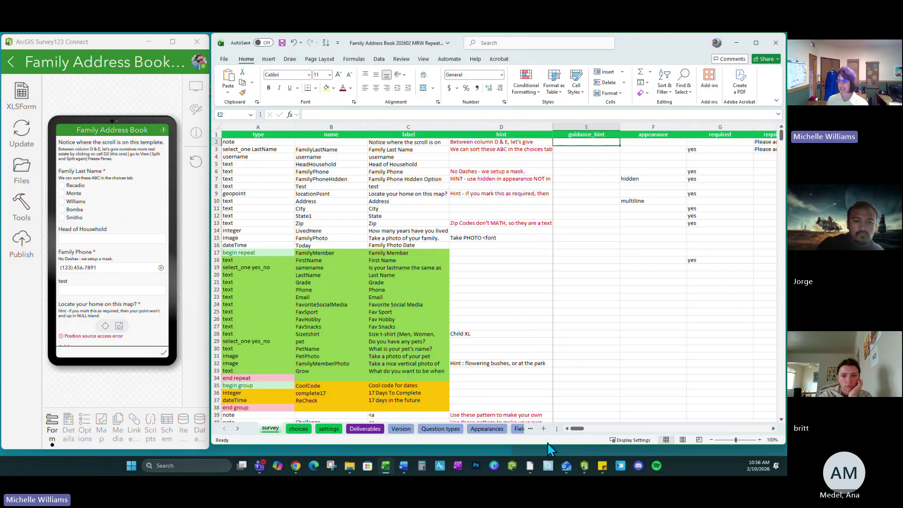
drag(555, 429, 732, 429)
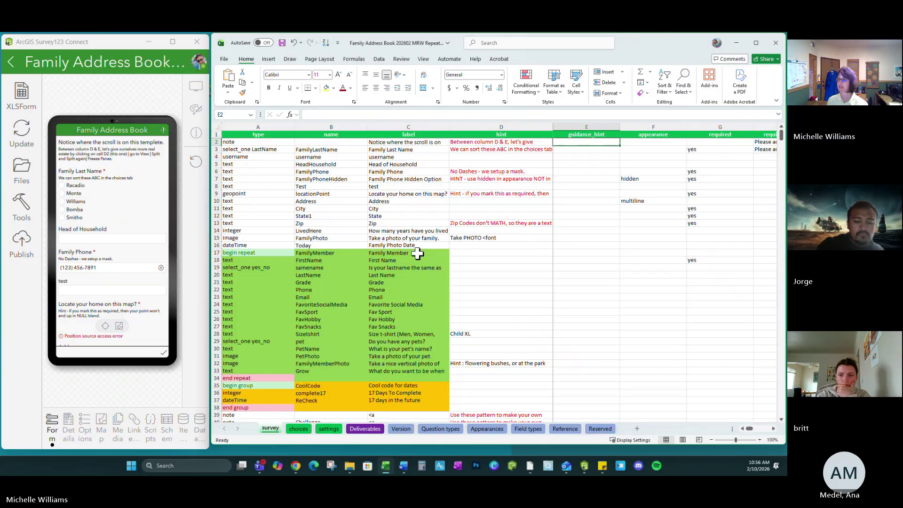
Step: Examine the FamilyMember repeat on the survey worksheet, highlighting A17:C34 from begin repeat to end repeat
drag(212, 253, 217, 408)
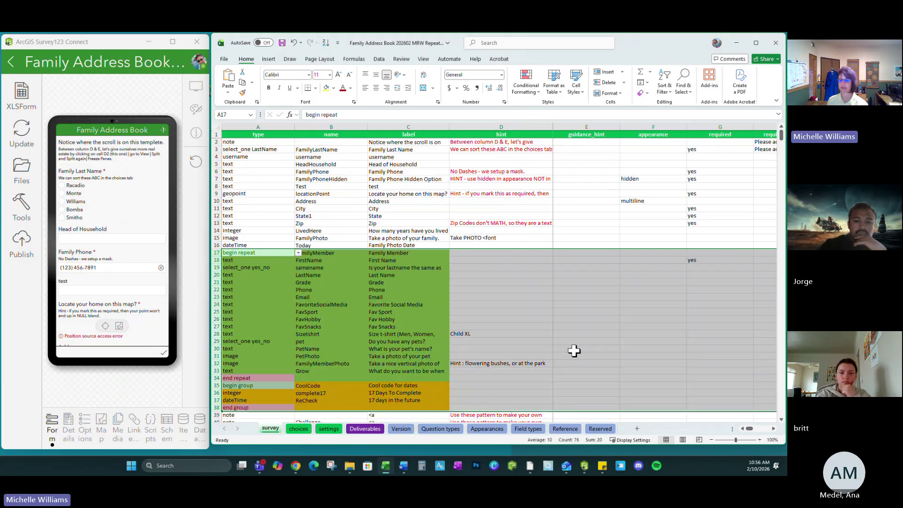
key(alt+Tab)
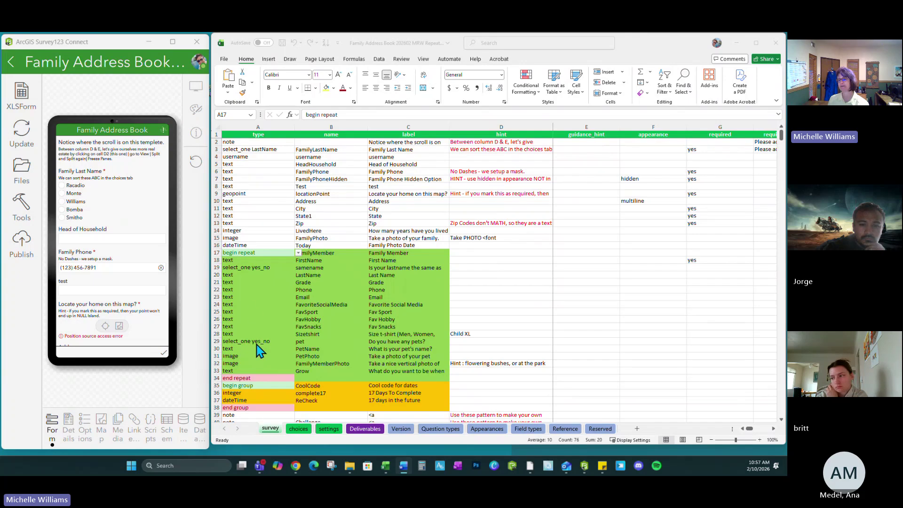
click(240, 296)
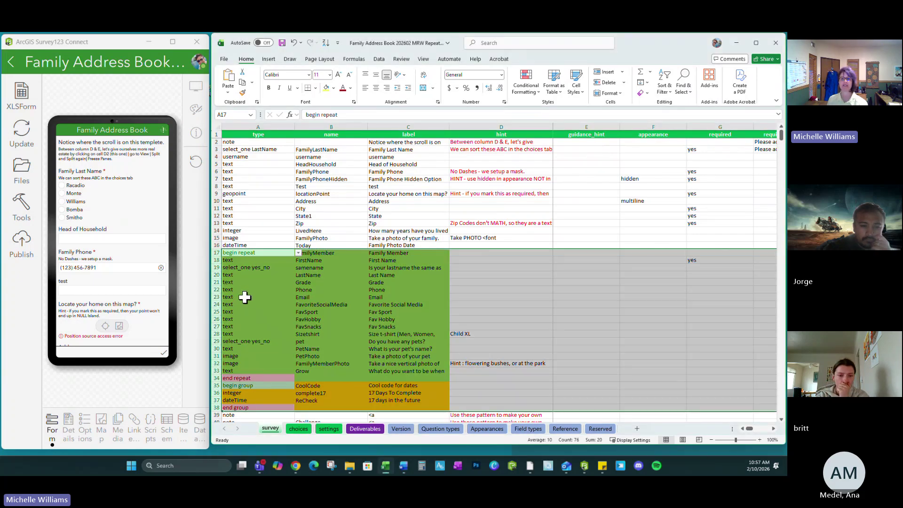
click(245, 297)
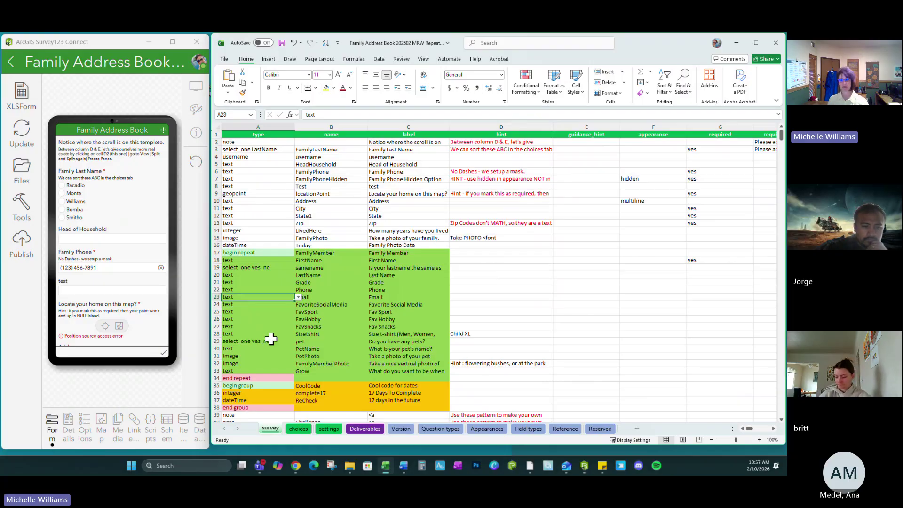
scroll(306, 359, down, 1)
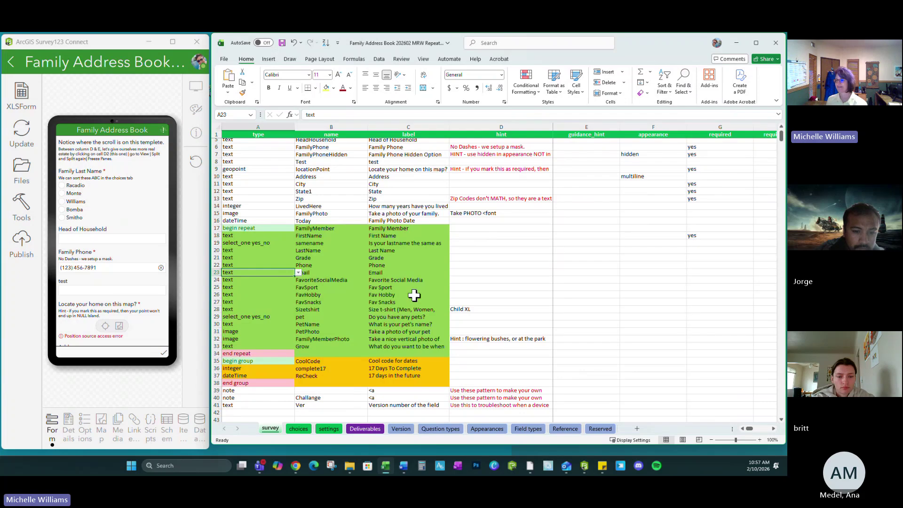
drag(231, 228, 404, 340)
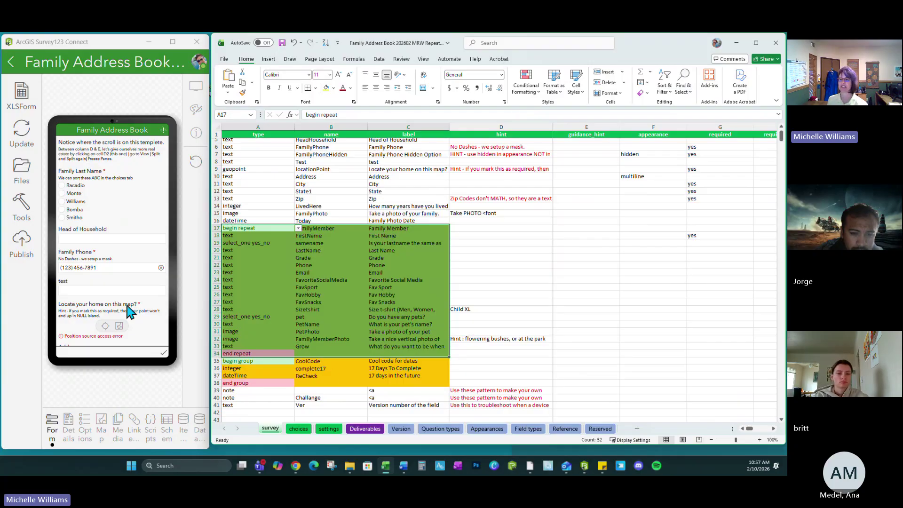
Step: In the Survey123 Connect form preview, choose the fourth family last name and enter the head of household's first name
click(63, 209)
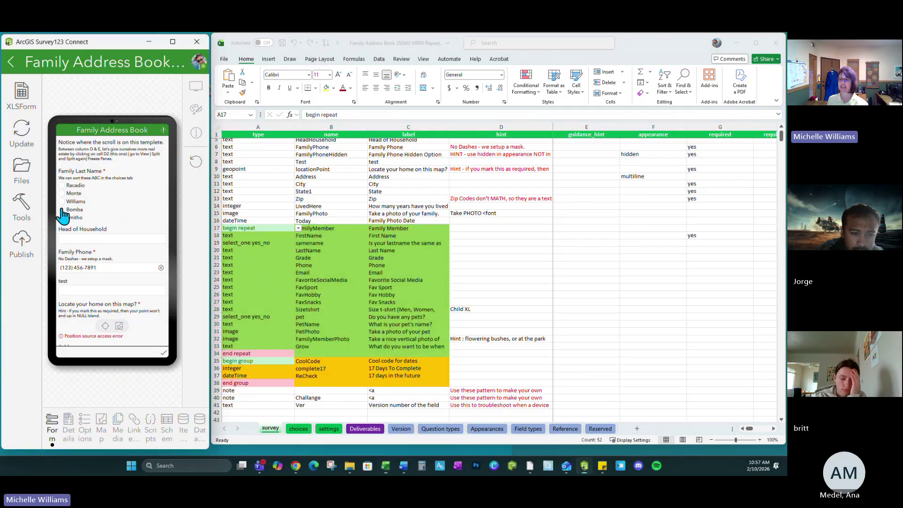
click(81, 240)
text(Bruce)
key(Tab)
scroll(94, 259, down, 2)
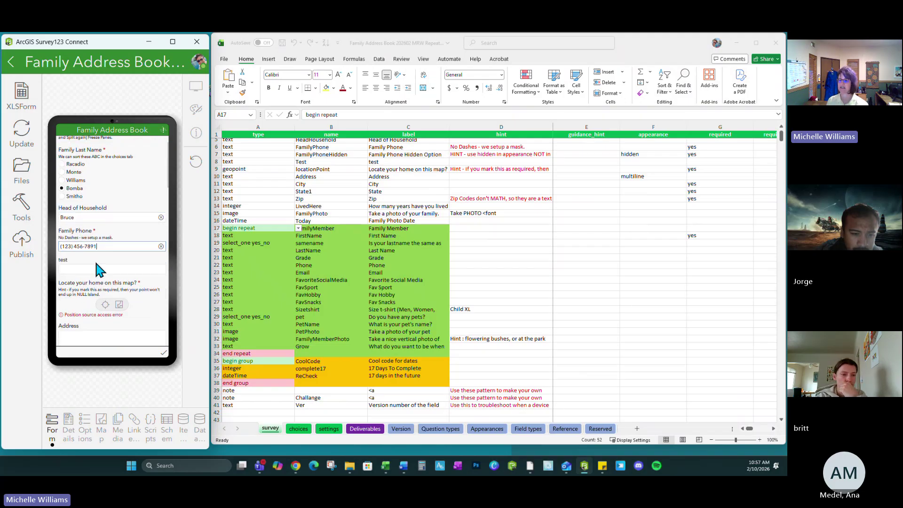
Step: Review the form preview's questions from Family Phone through the Family Member repeat against their geopoint and Zip rows in the survey worksheet
click(69, 247)
scroll(108, 247, down, 2)
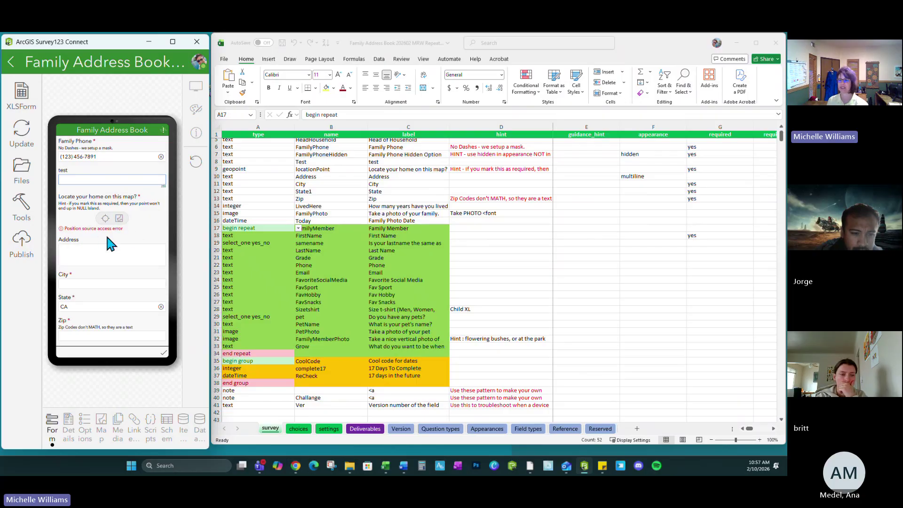
click(236, 170)
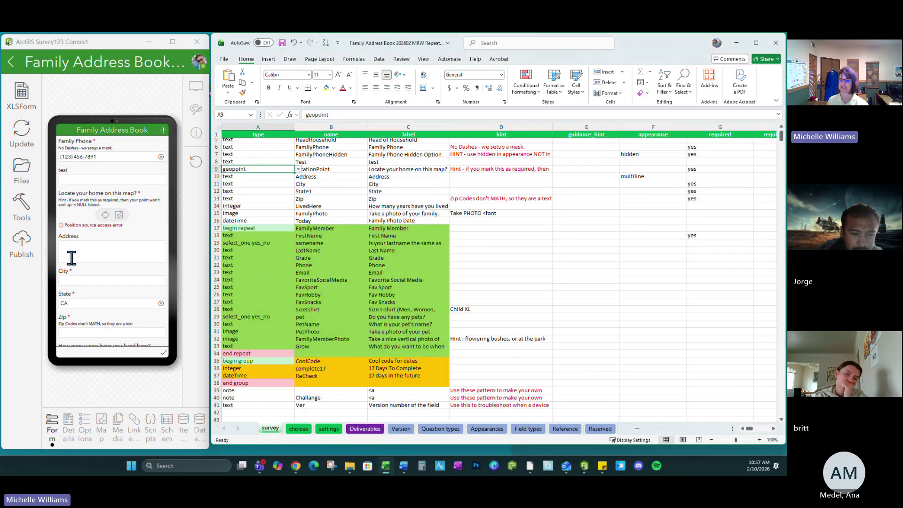
scroll(73, 276, down, 3)
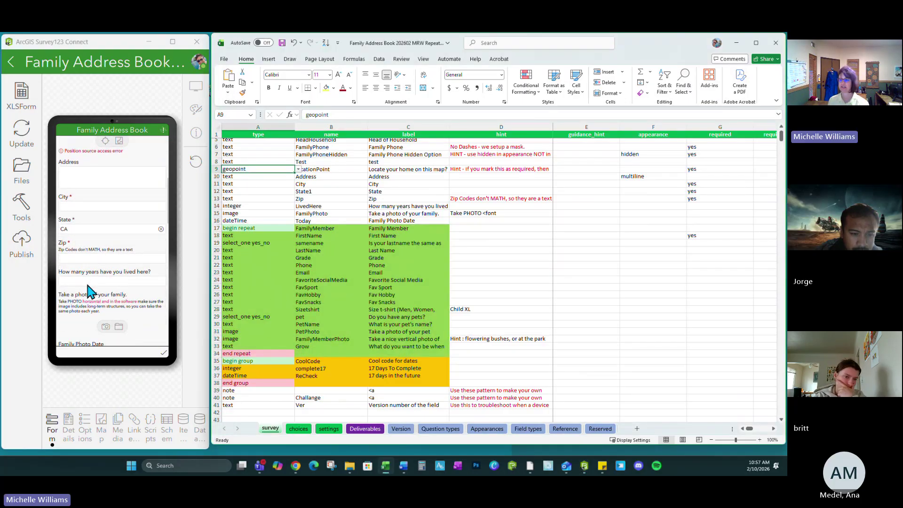
scroll(91, 291, down, 1)
click(75, 227)
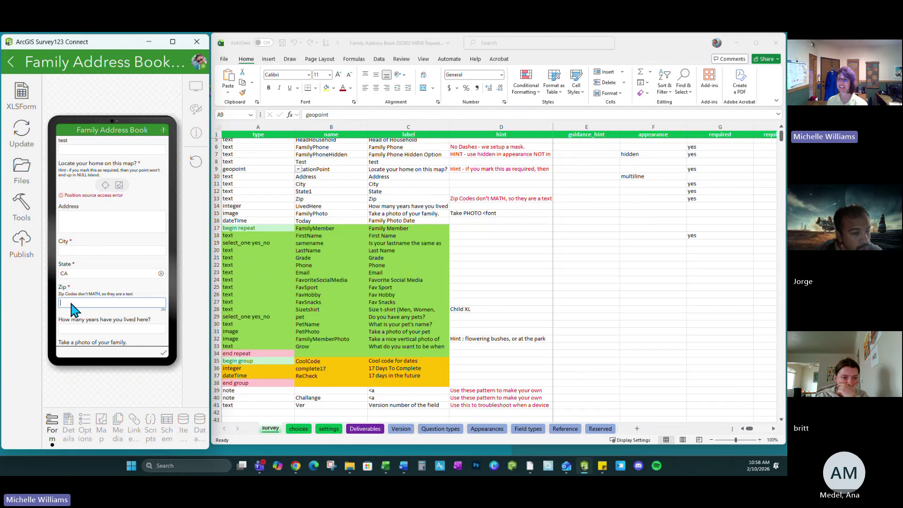
click(256, 209)
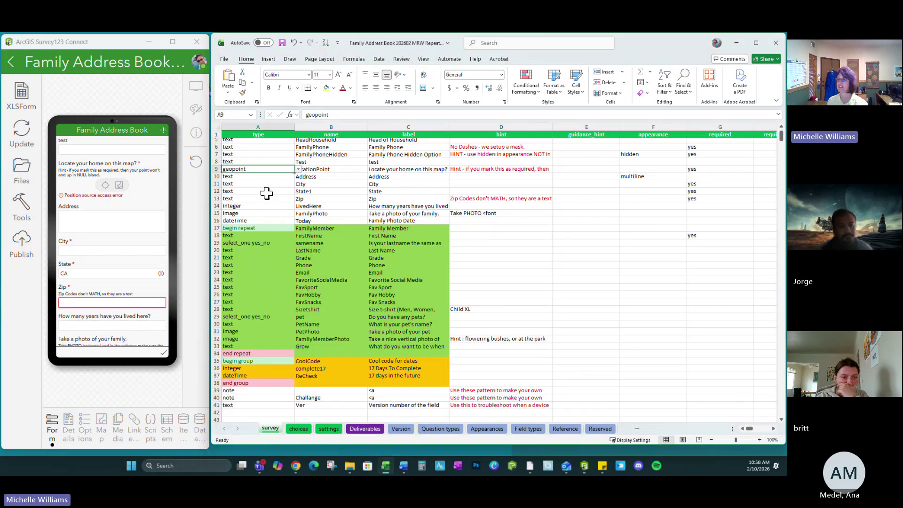
click(265, 201)
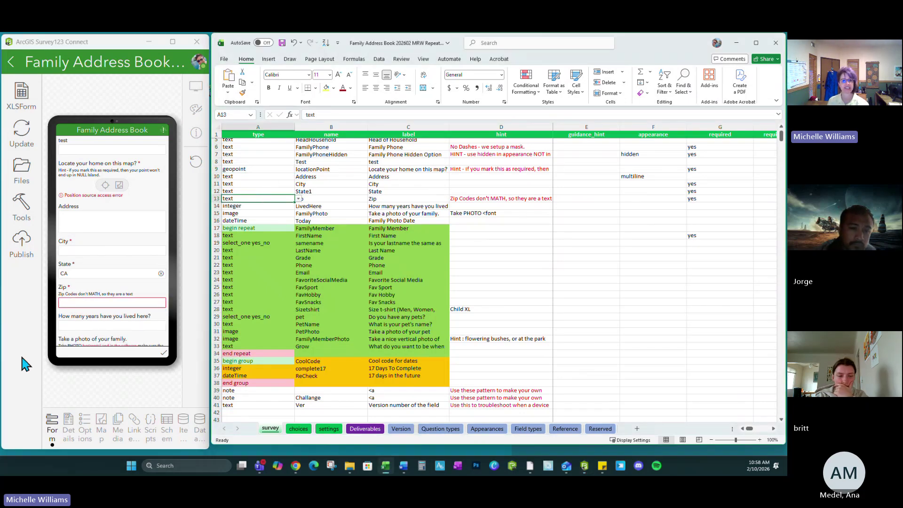
drag(98, 333, 96, 206)
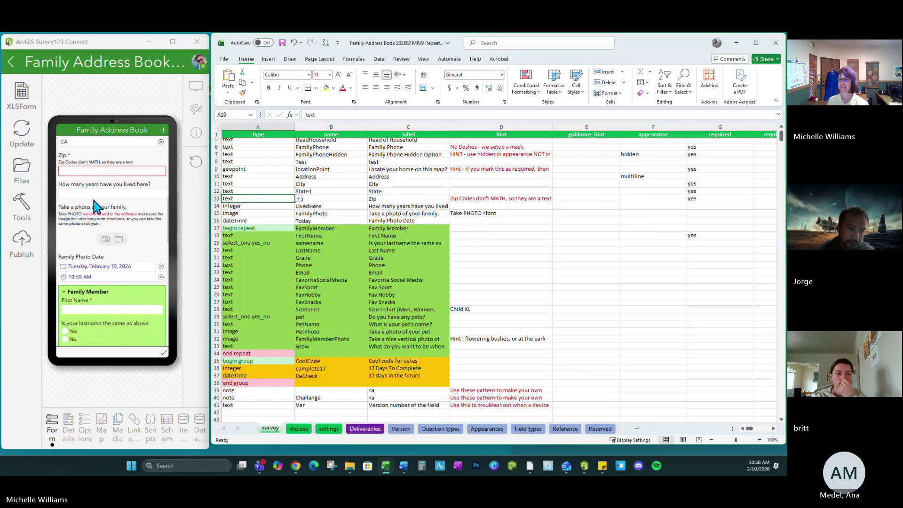
scroll(74, 233, down, 3)
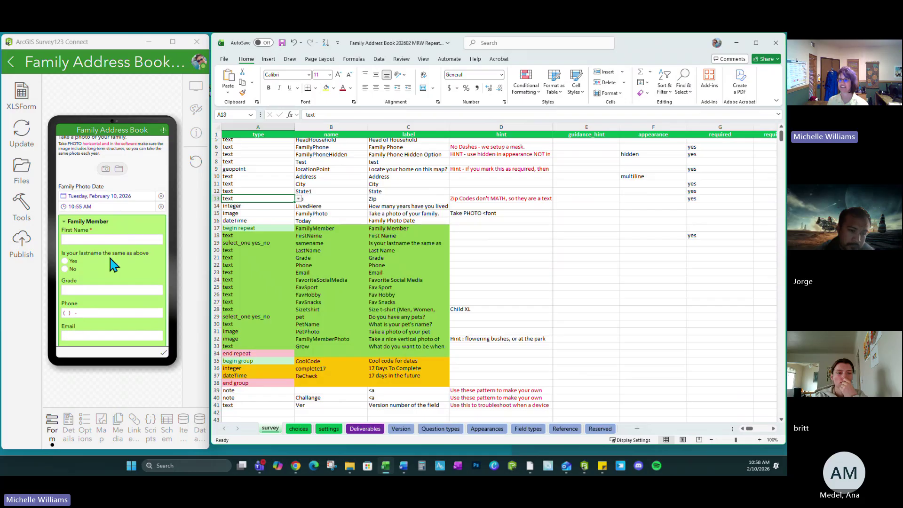
scroll(66, 252, down, 2)
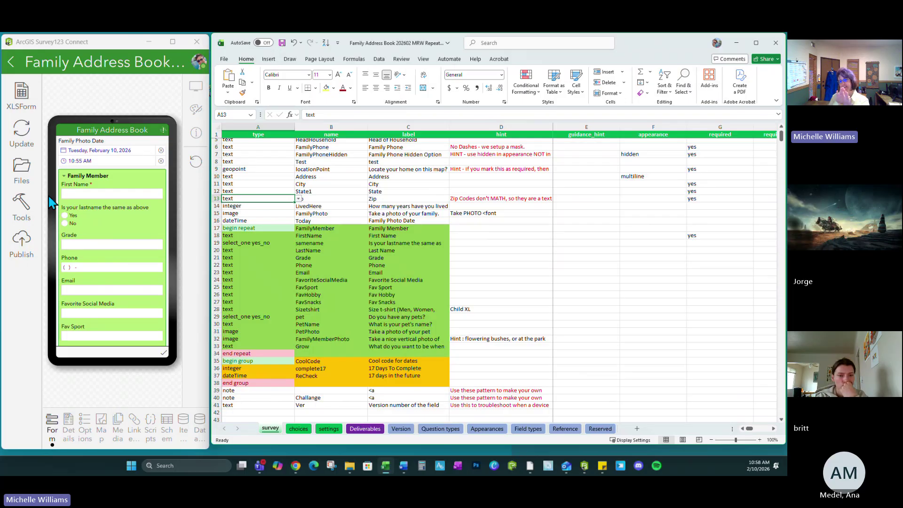
Step: Go to the begin repeat row's body::esri:style cell, W17, and widen column W to fit its full text
click(384, 228)
key(Right)
key(Right)
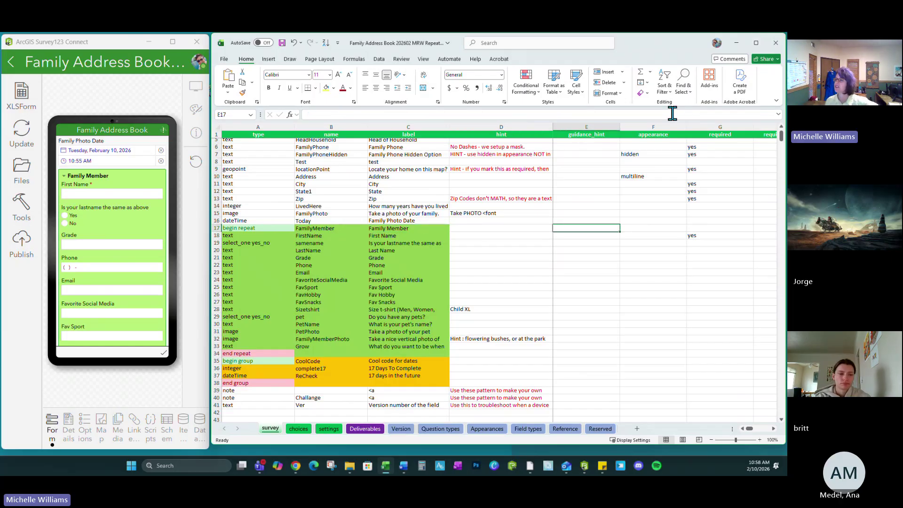
key(Right)
key(Right)
key(Right)
key(Right)
key(Right)
key(Right)
key(Right)
key(Right)
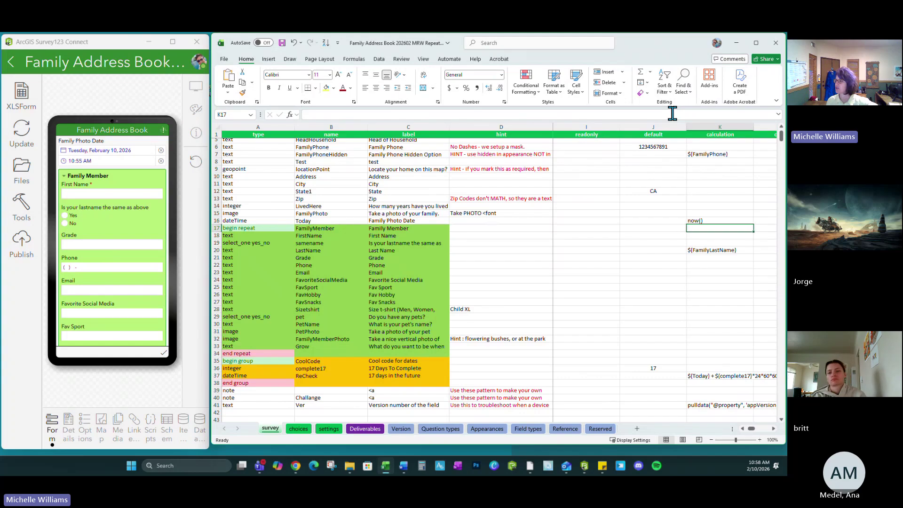
key(Right)
key(Right)
key(Right)
key(Right)
key(Right)
key(Right)
key(Right)
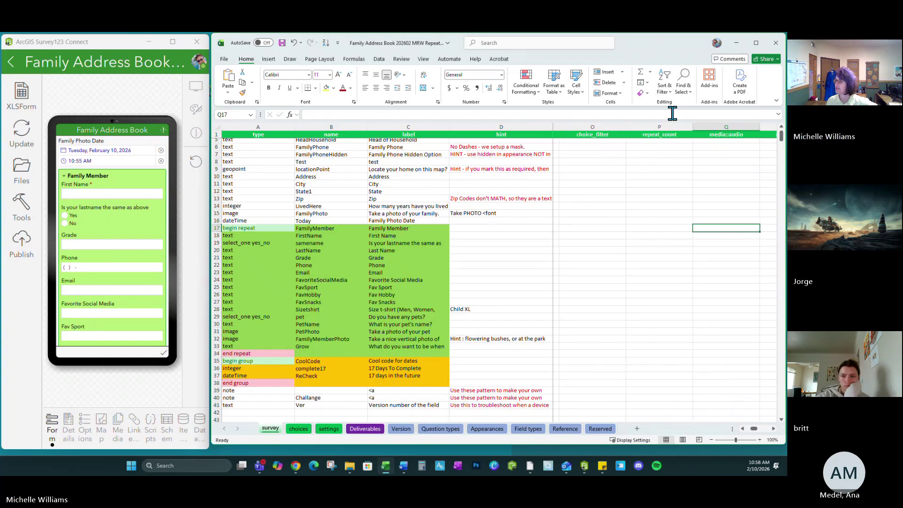
key(Right)
key(Right)
key(Right)
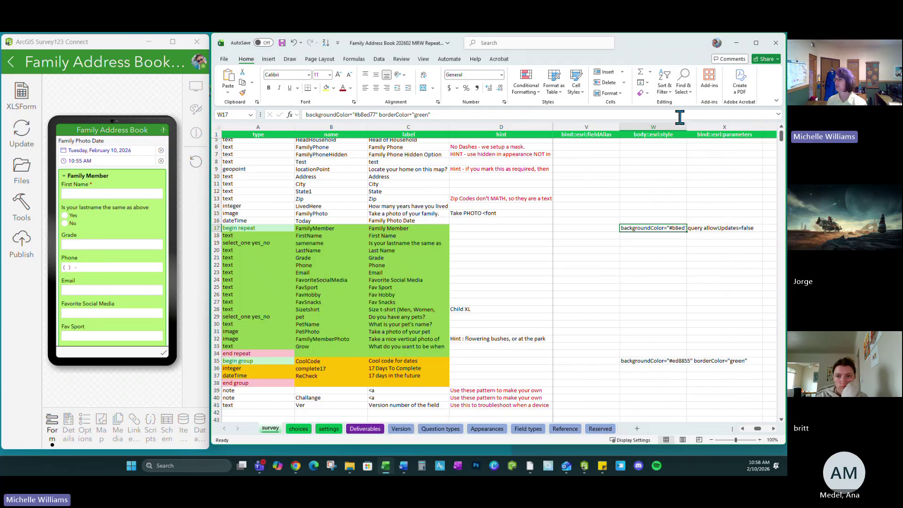
drag(685, 127, 759, 128)
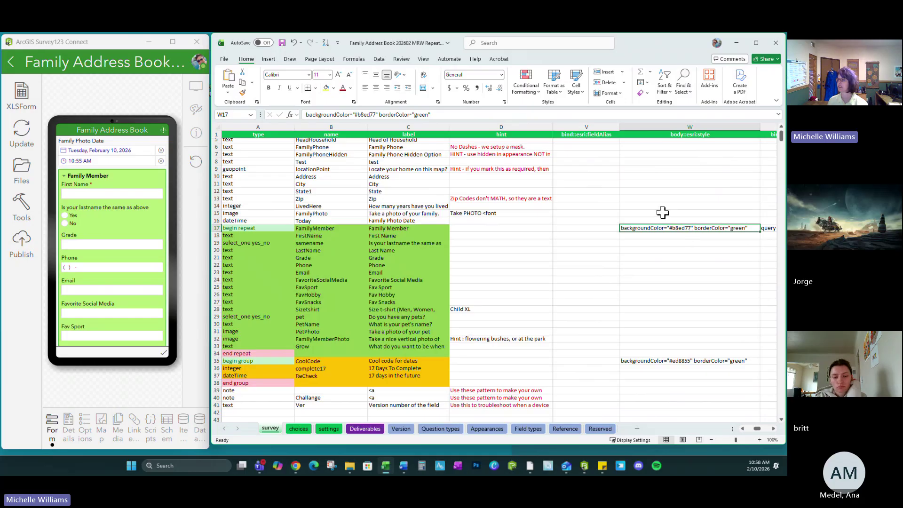
Step: Copy the color code #b8ed77 from the repeat's style cell and search Google for it in a new Chrome tab
double_click(672, 228)
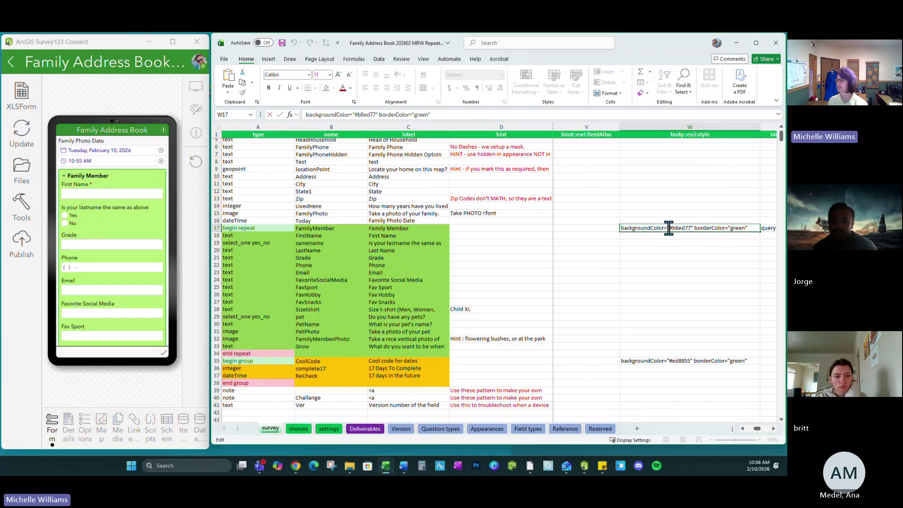
drag(670, 228, 691, 227)
key(ctrl+c)
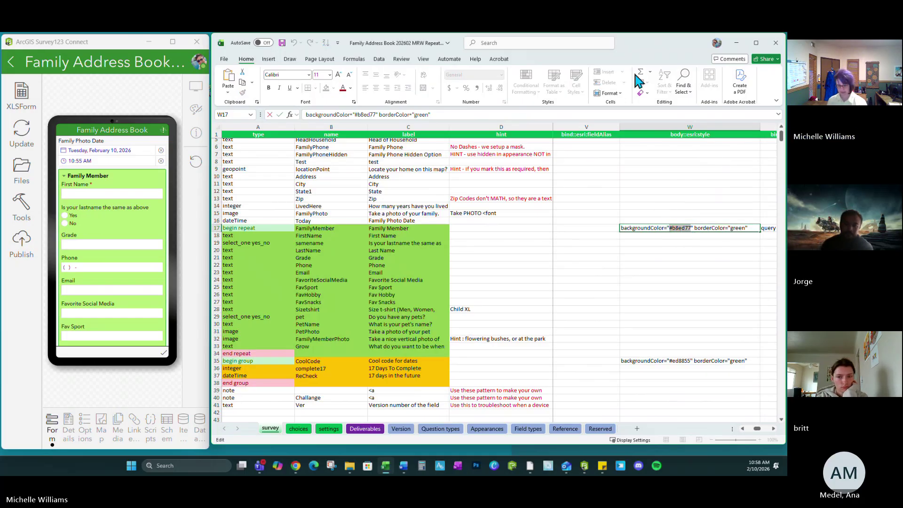
click(299, 464)
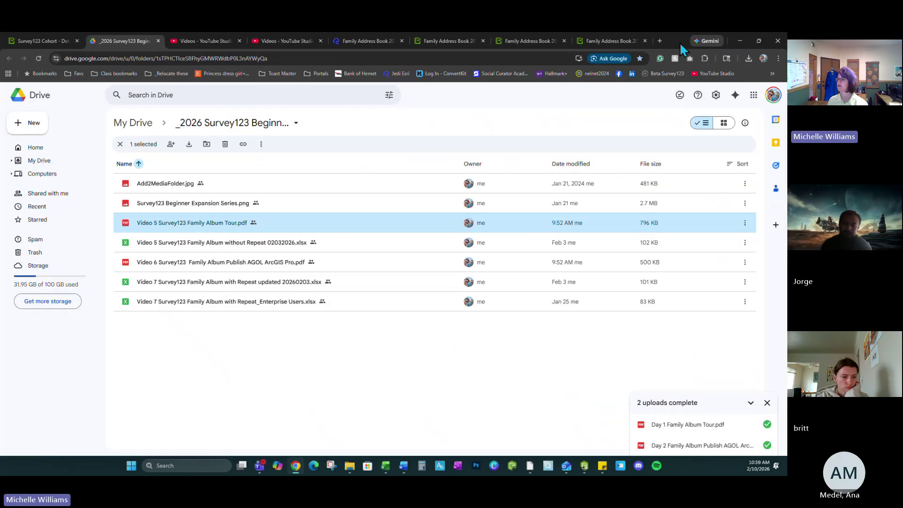
click(659, 40)
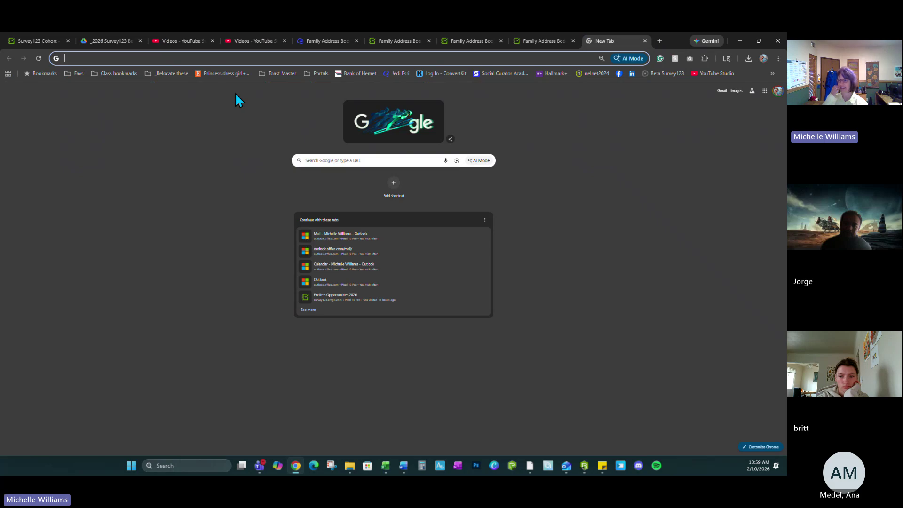
click(202, 58)
key(ctrl+v)
key(Return)
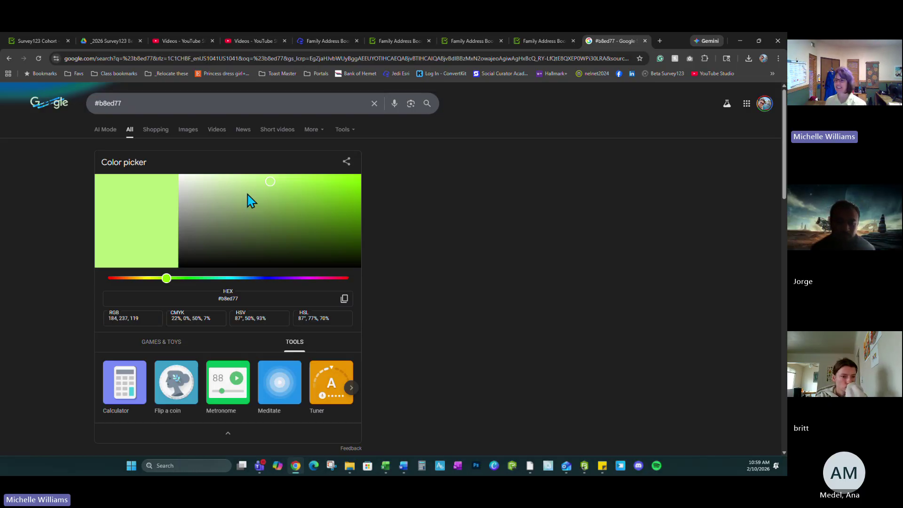
Step: Shift the color picker's hue to yellow and copy the hex code #e7ed77
drag(170, 285, 152, 286)
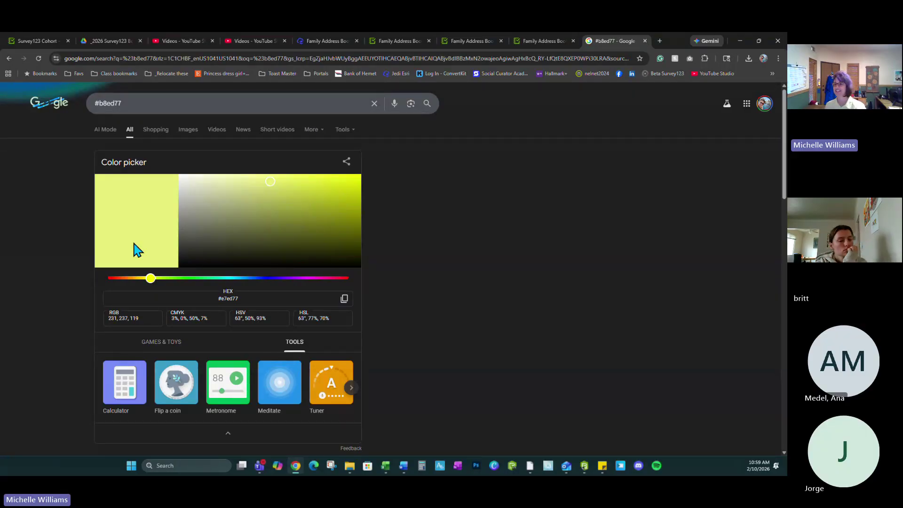
drag(243, 298, 207, 298)
key(ctrl+c)
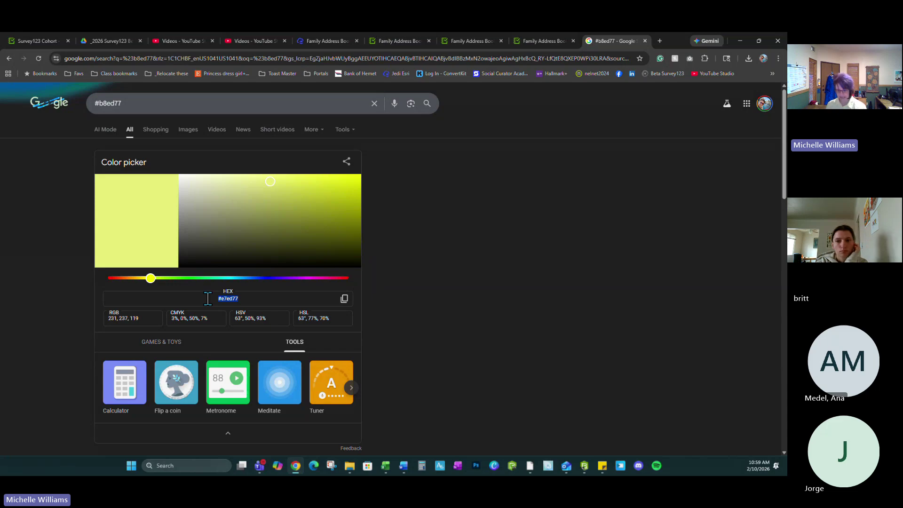
Step: Back in the Excel workbook, replace the backgroundColor code in W17 with #e7ed77
click(742, 45)
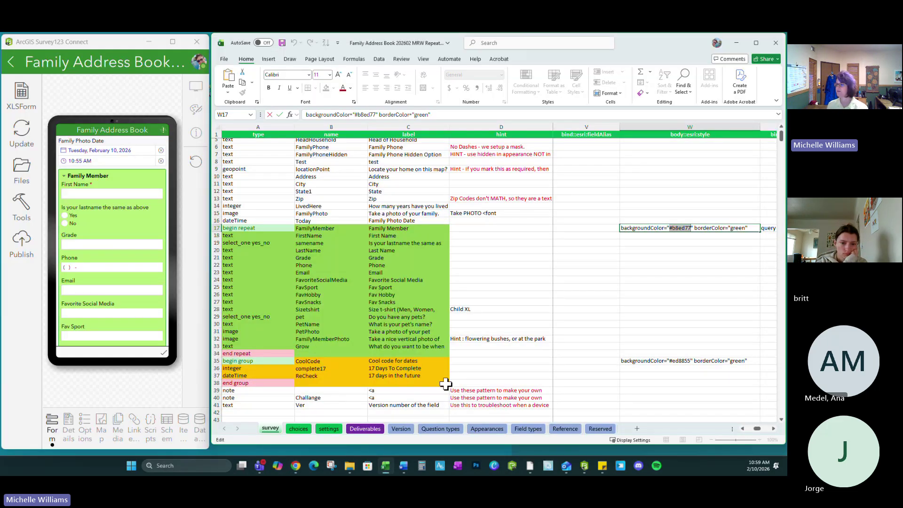
click(677, 228)
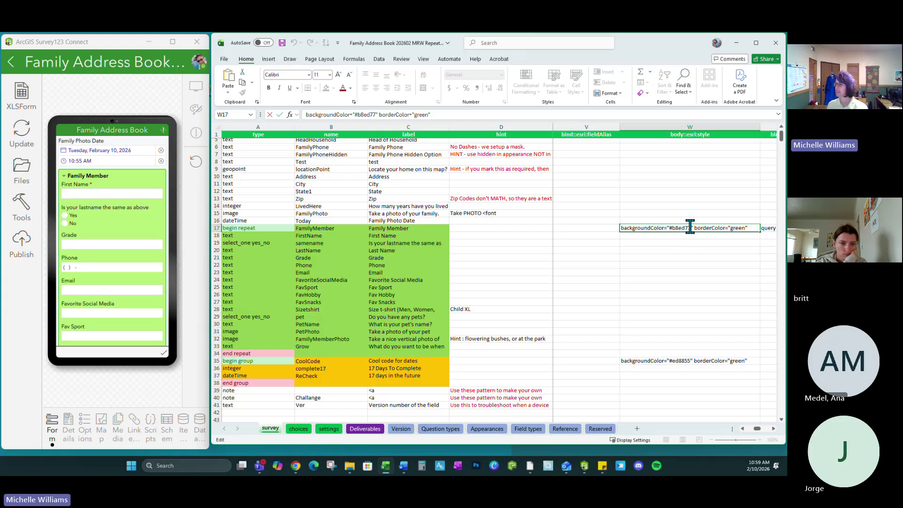
key(BackSpace)
key(BackSpace)
key(BackSpace)
key(BackSpace)
key(BackSpace)
key(BackSpace)
key(BackSpace)
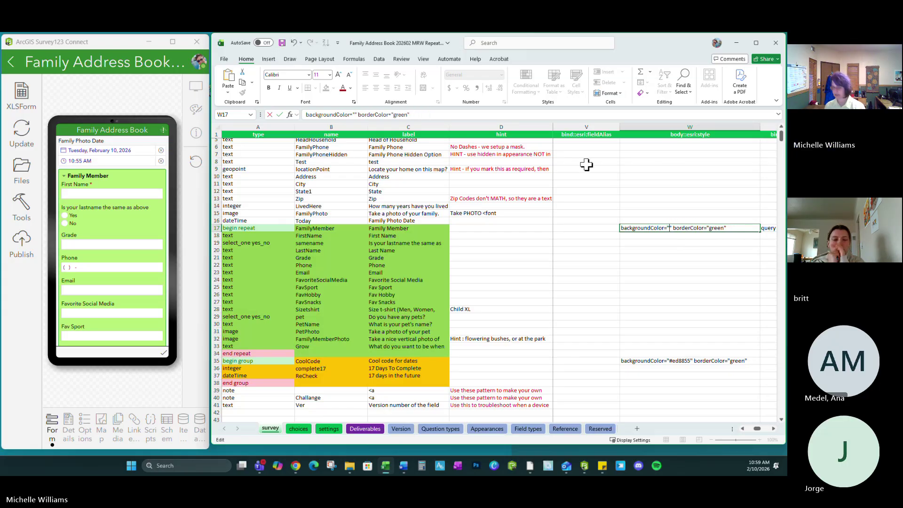
key(ctrl+v)
click(636, 197)
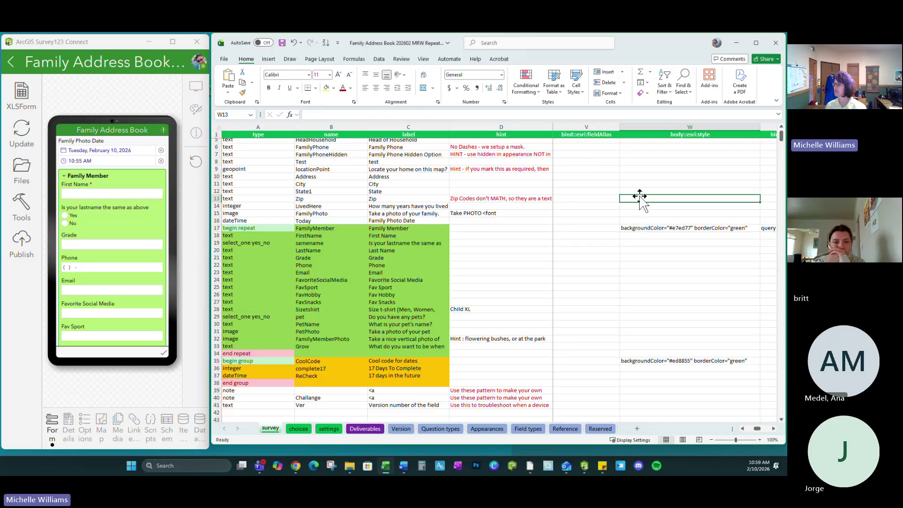
Step: Save the workbook and check the Family Member repeat's background color in the refreshed form preview
click(282, 43)
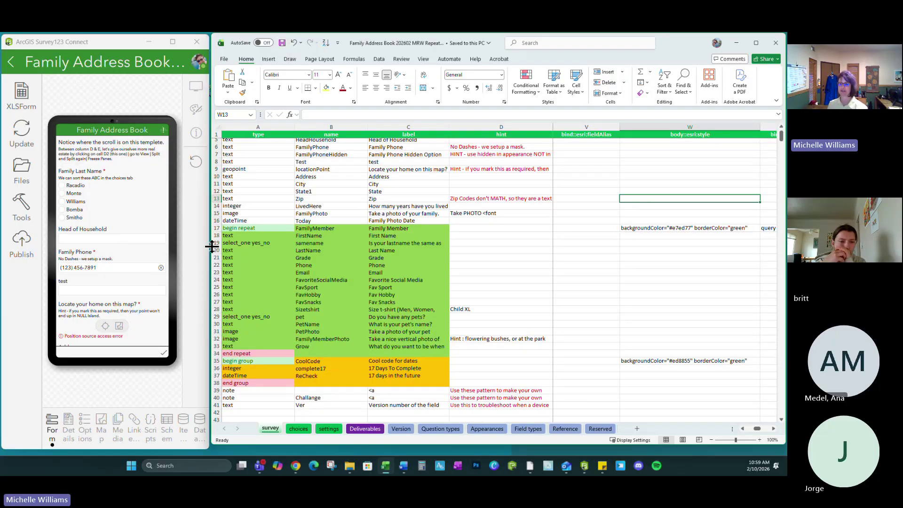
scroll(100, 254, down, 10)
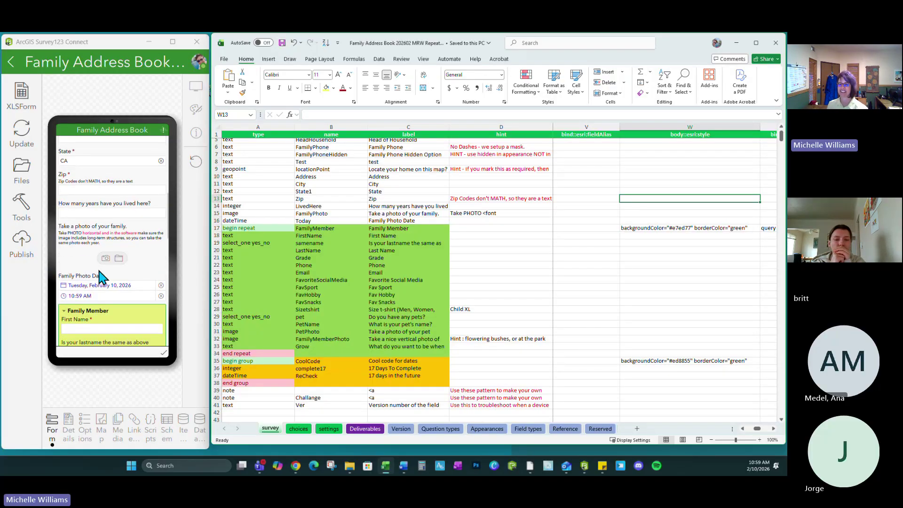
scroll(104, 275, down, 5)
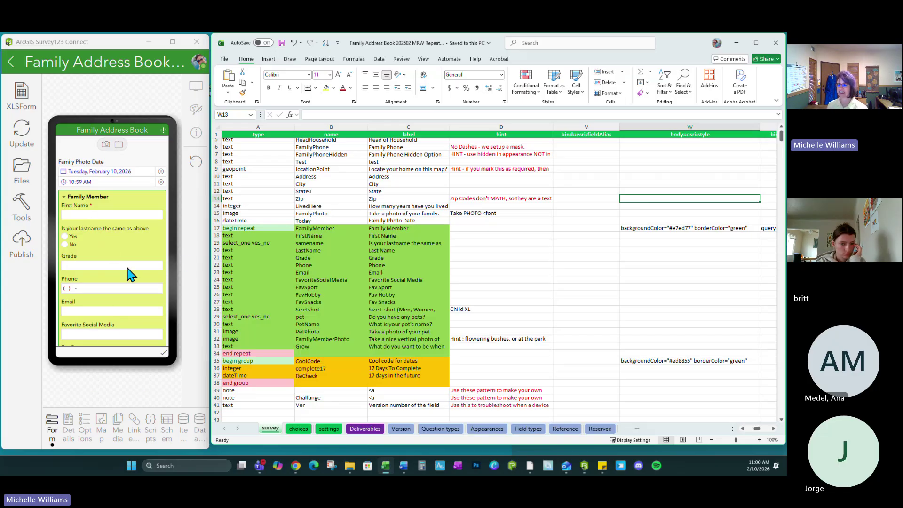
Step: Fill the FamilyMember repeat rows, A17:C34, with yellow
click(232, 251)
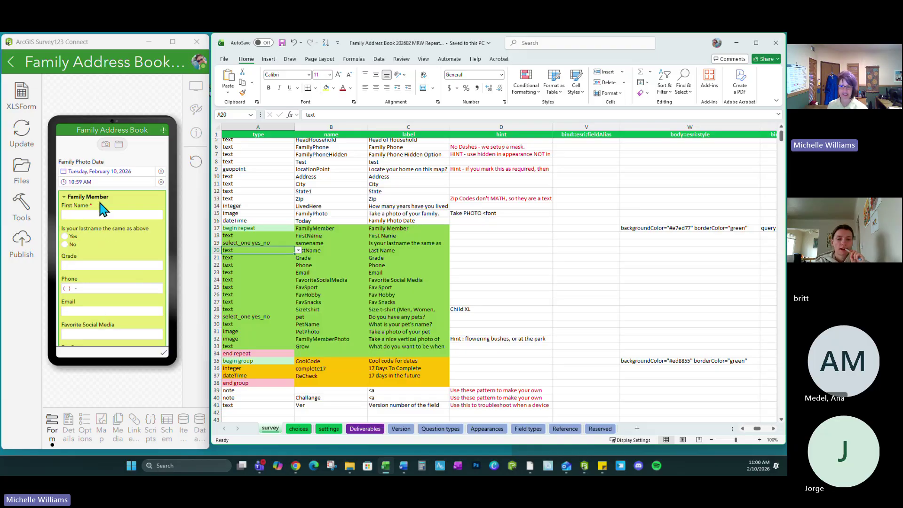
drag(261, 228, 402, 348)
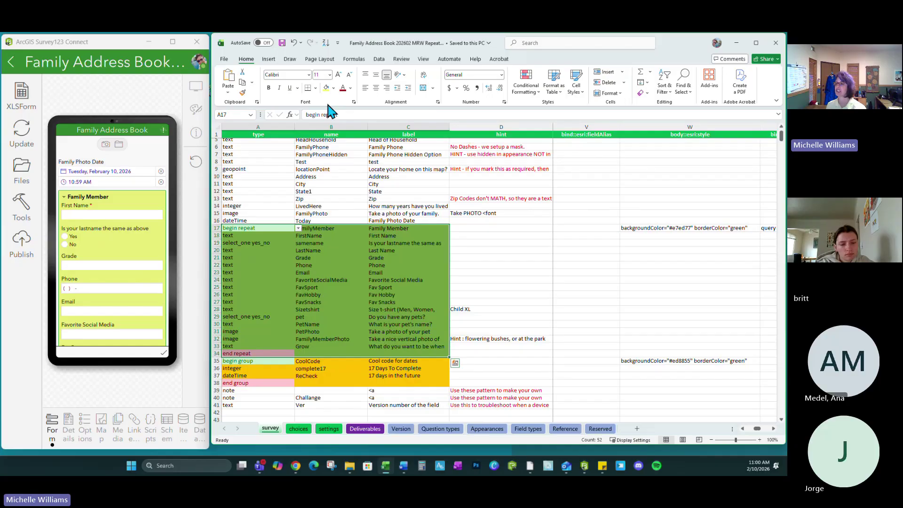
click(326, 88)
click(585, 301)
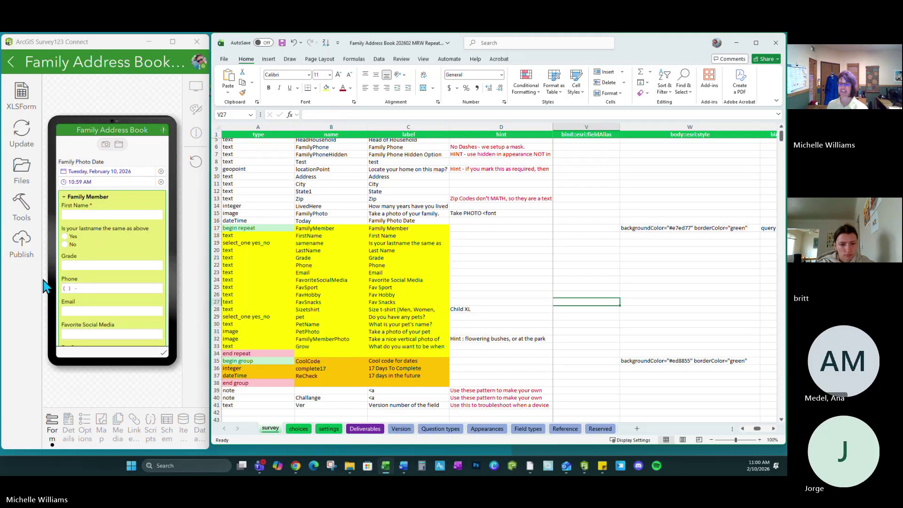
Step: Examine the end of the repeat and the Cool code for dates group in the preview, highlighting its rows A35:C38 in the worksheet
scroll(106, 256, down, 3)
scroll(109, 257, down, 5)
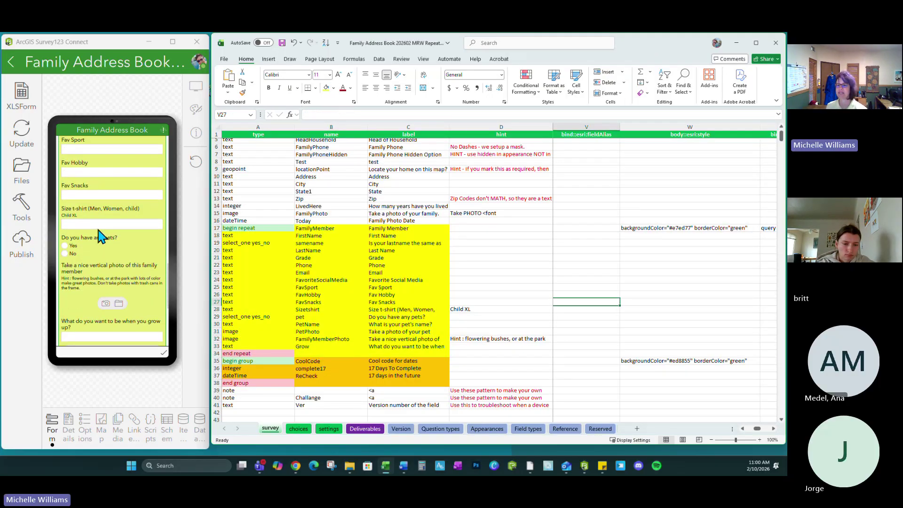
scroll(105, 264, down, 4)
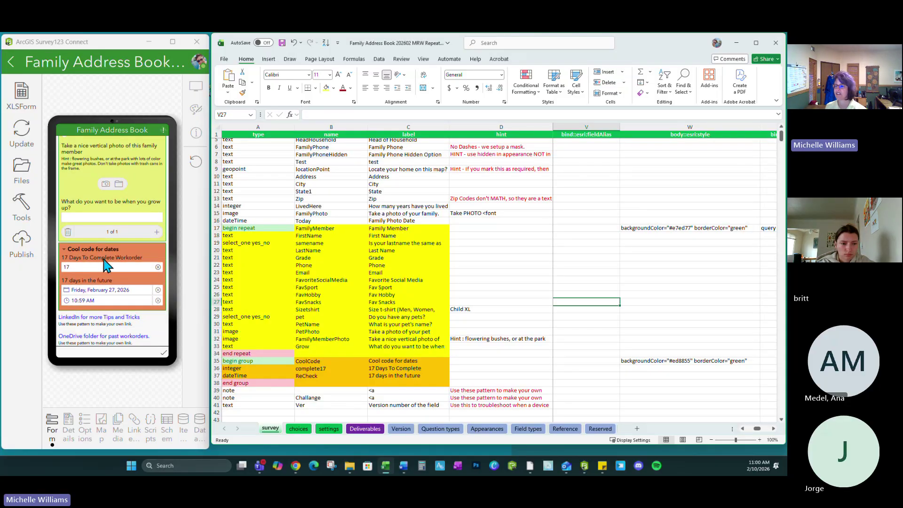
drag(258, 360, 387, 381)
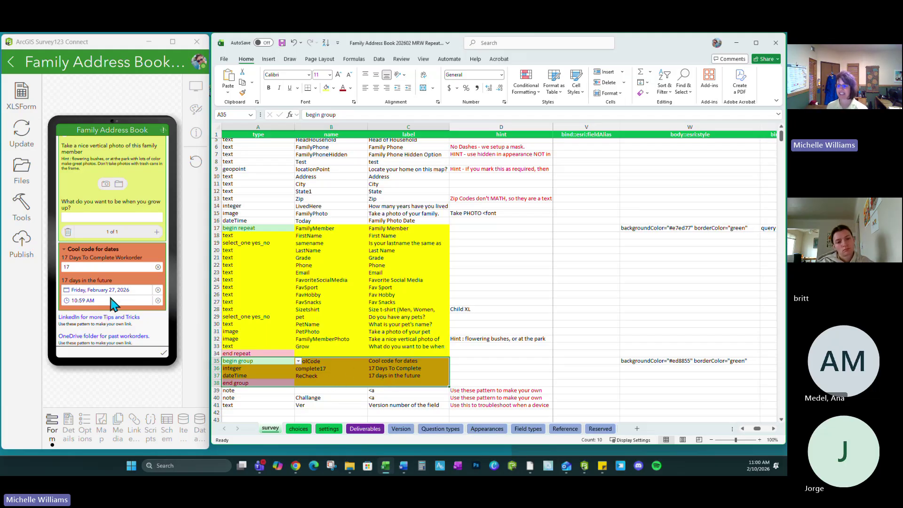
click(308, 323)
scroll(366, 312, down, 1)
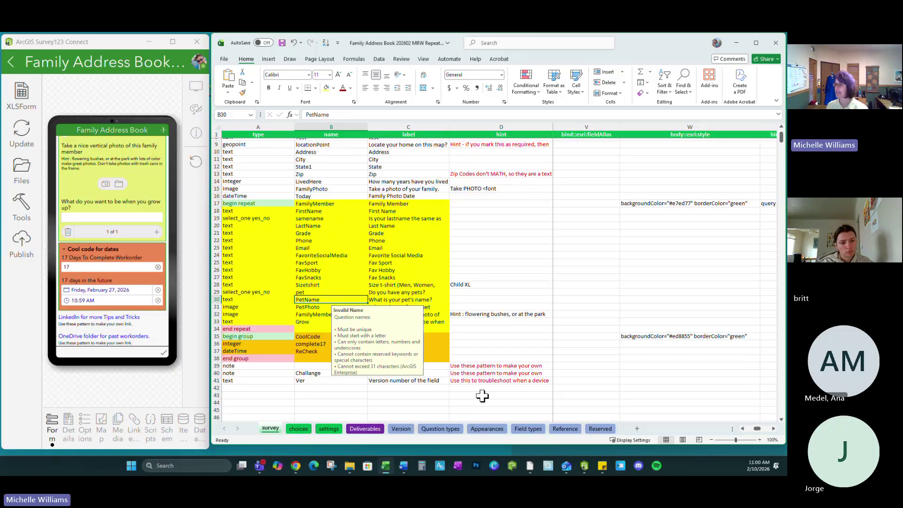
click(404, 218)
key(Right)
key(Right)
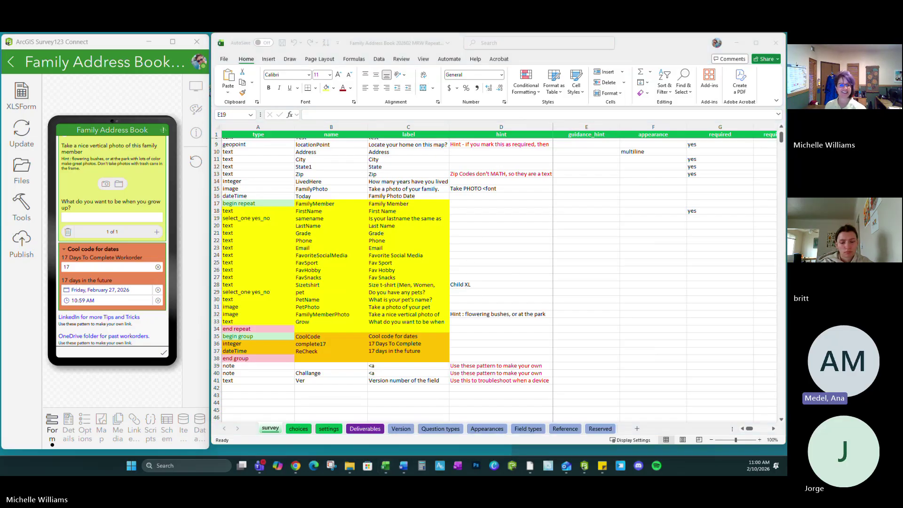
key(super+d)
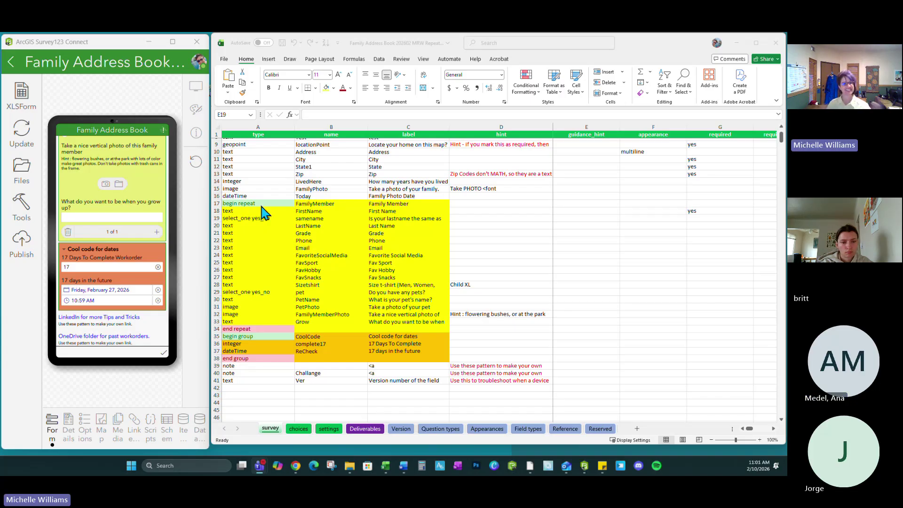
Step: Clear the conditional formatting rules from the type column (column A)
click(250, 123)
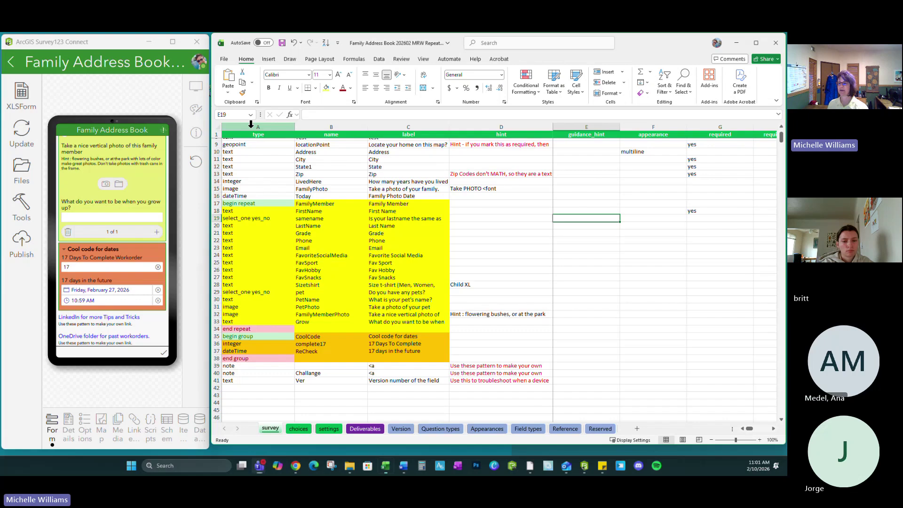
click(247, 127)
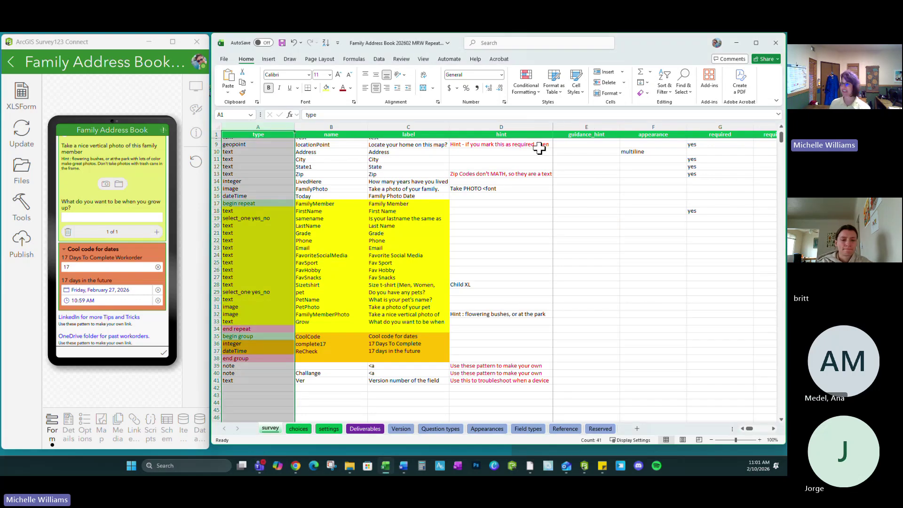
click(524, 88)
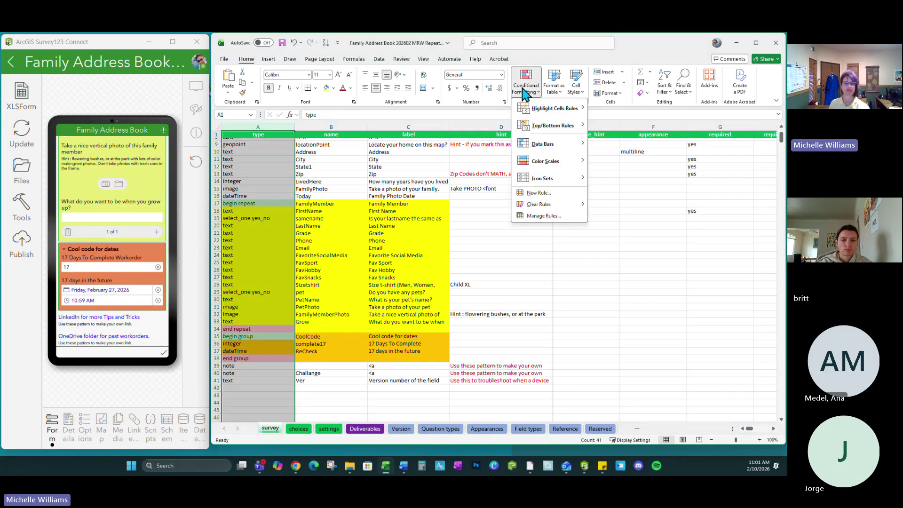
mouse_move(531, 206)
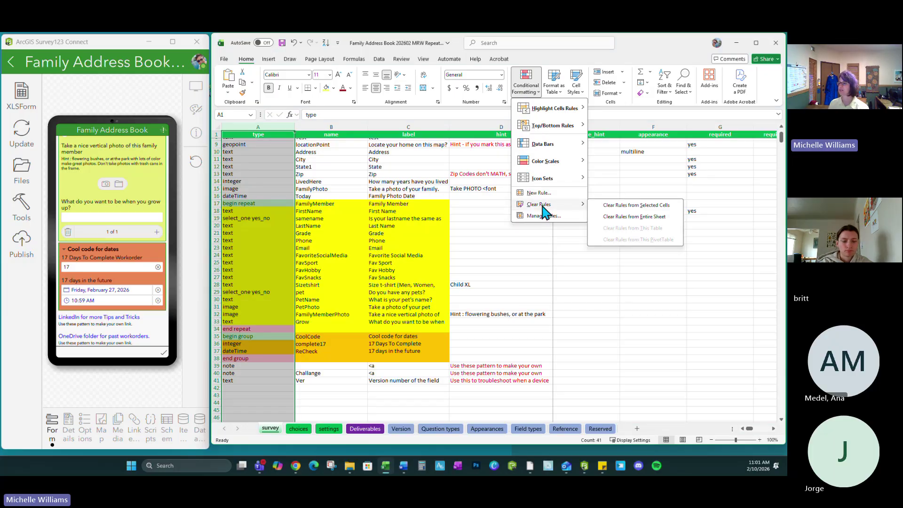
click(636, 205)
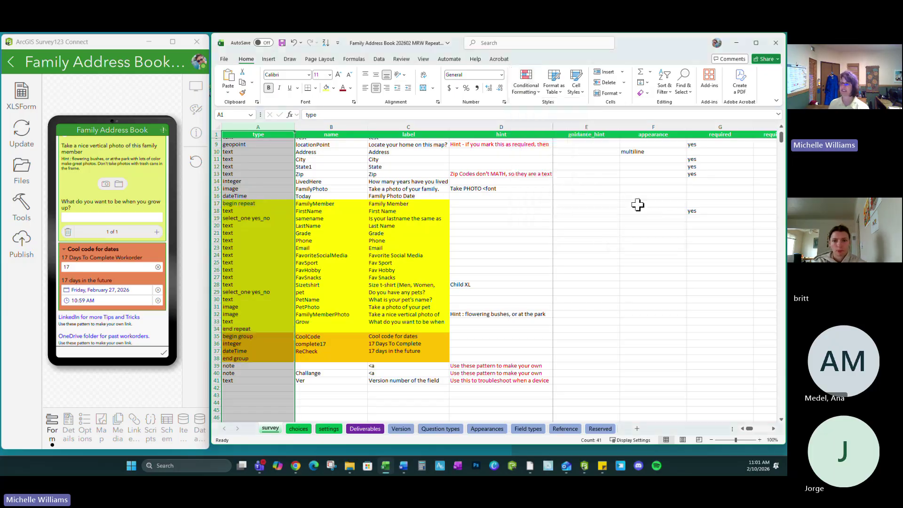
click(499, 211)
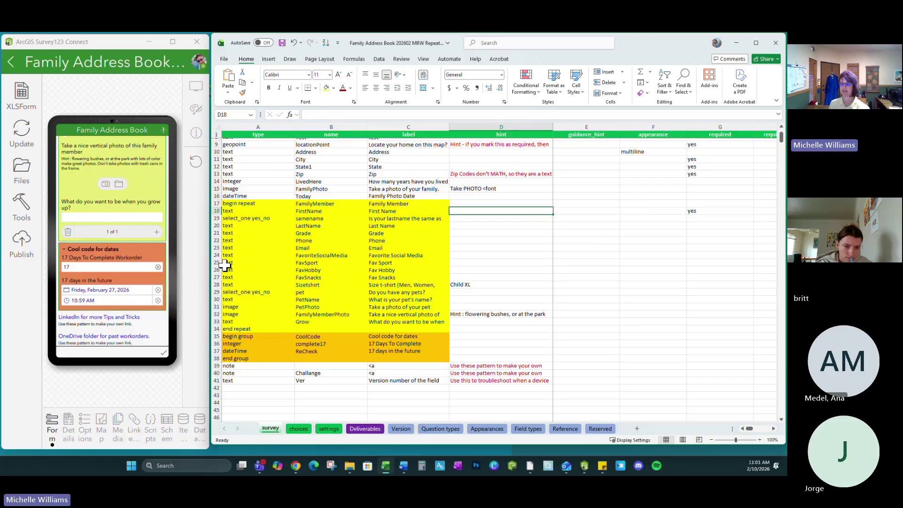
Step: Insert four blank rows at row 30, between the pet and PetName questions in the repeat
drag(216, 300, 217, 314)
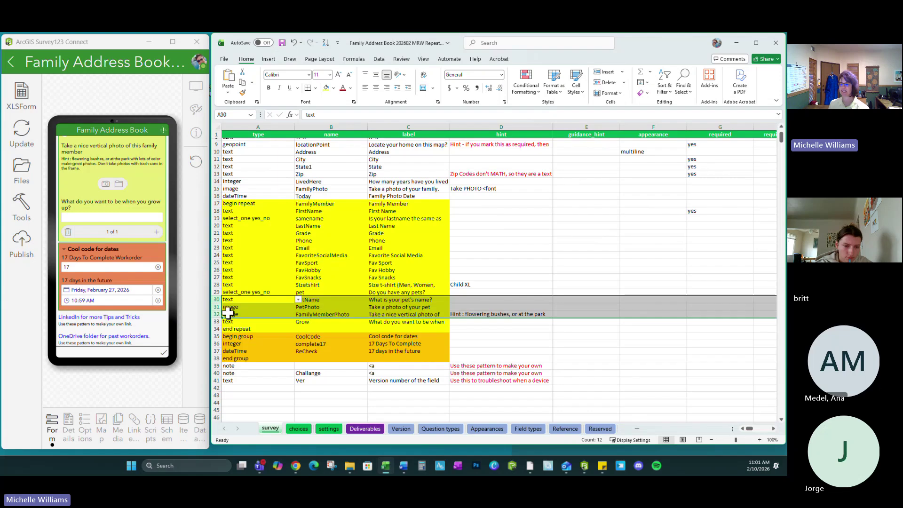
right_click(248, 313)
click(270, 234)
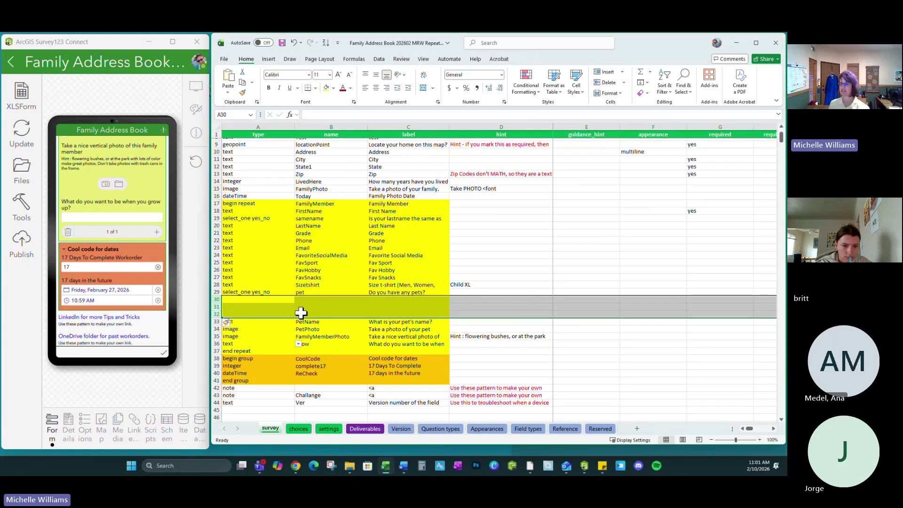
click(246, 298)
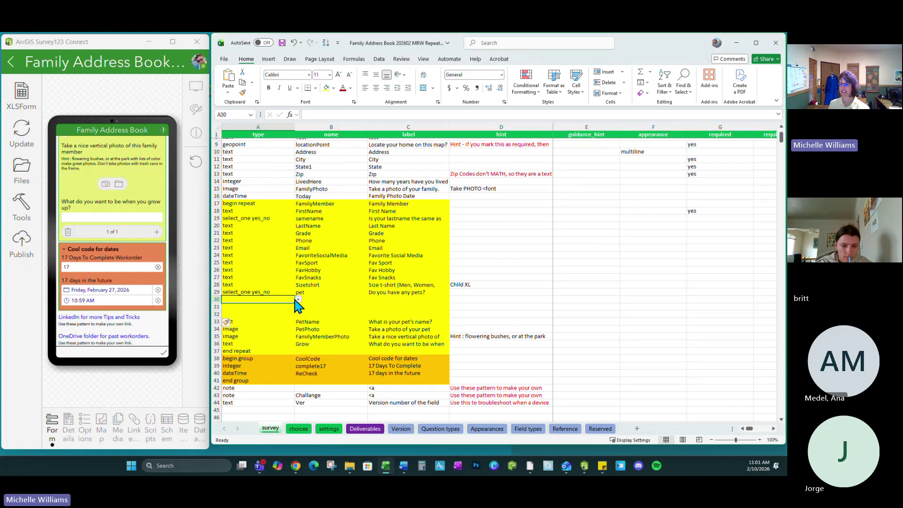
click(261, 306)
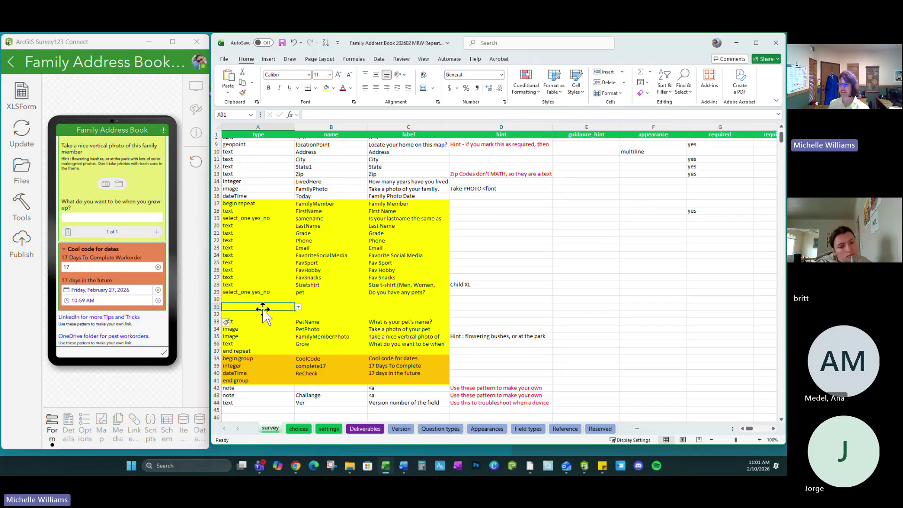
click(240, 359)
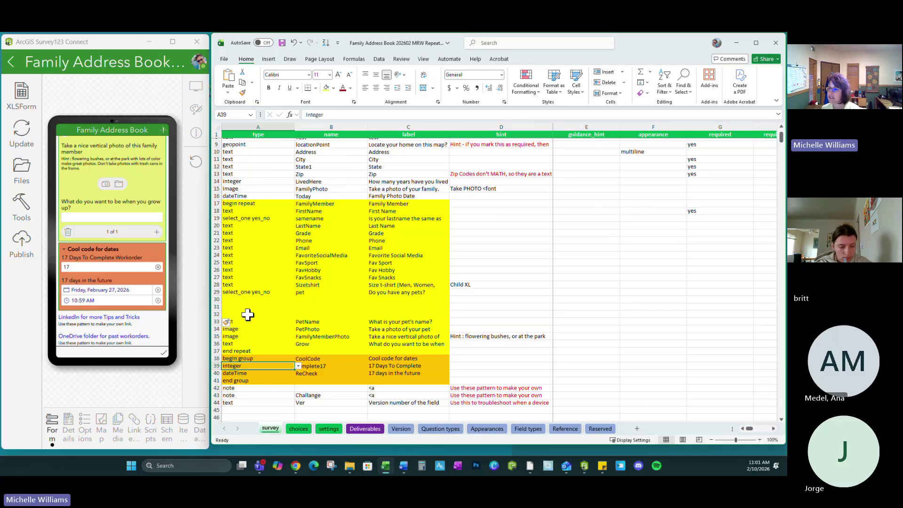
drag(217, 299, 217, 300)
right_click(218, 300)
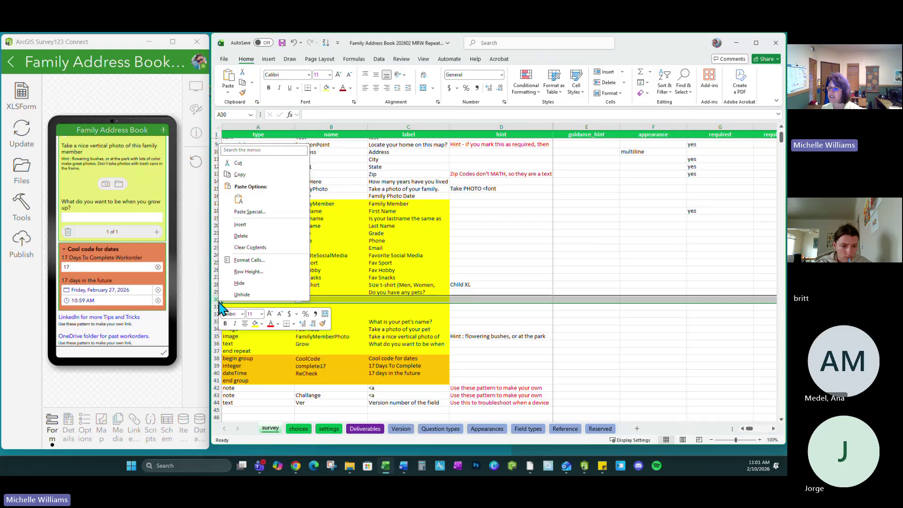
click(241, 224)
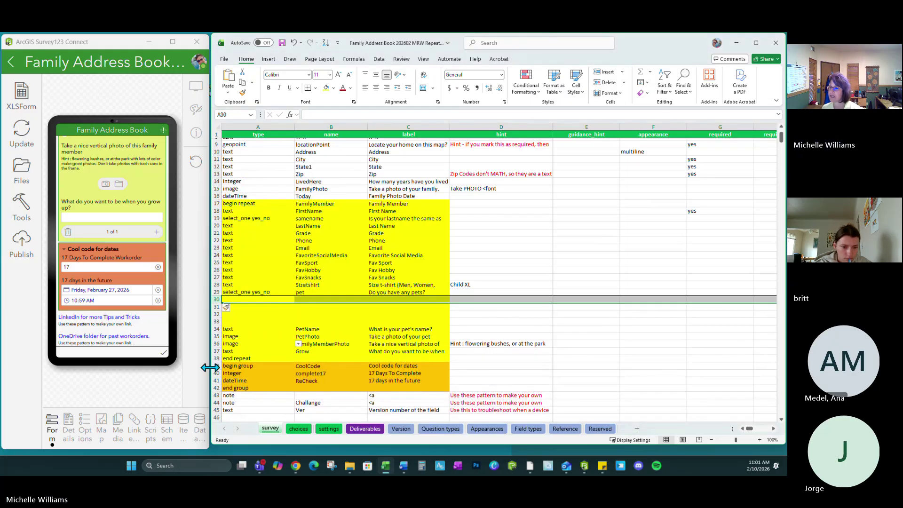
Step: Move the Cool code for dates group, rows 39 to 42, into the blank rows inside the repeat starting at A30
drag(215, 366, 216, 388)
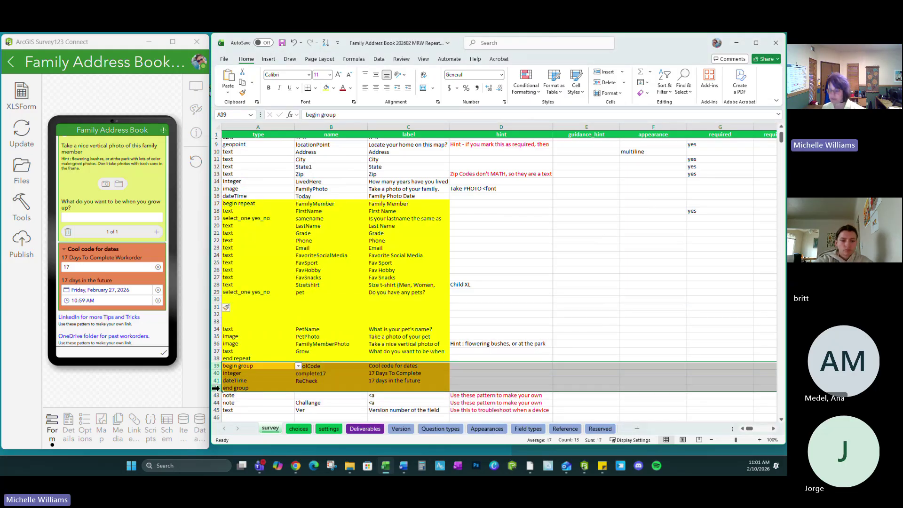
key(ctrl+x)
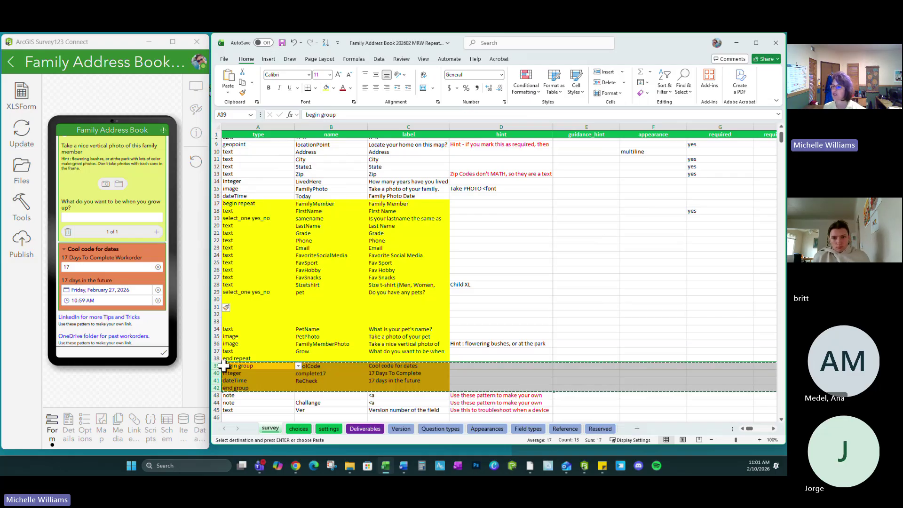
click(244, 299)
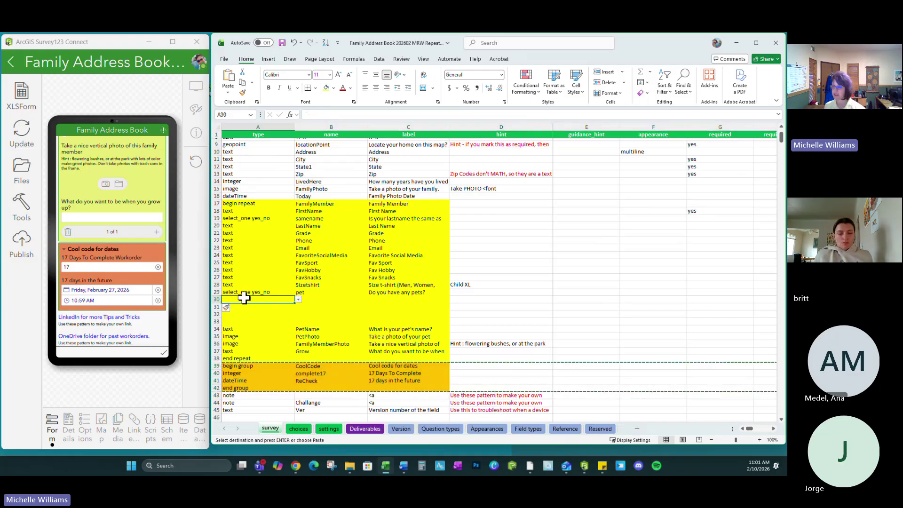
key(ctrl+v)
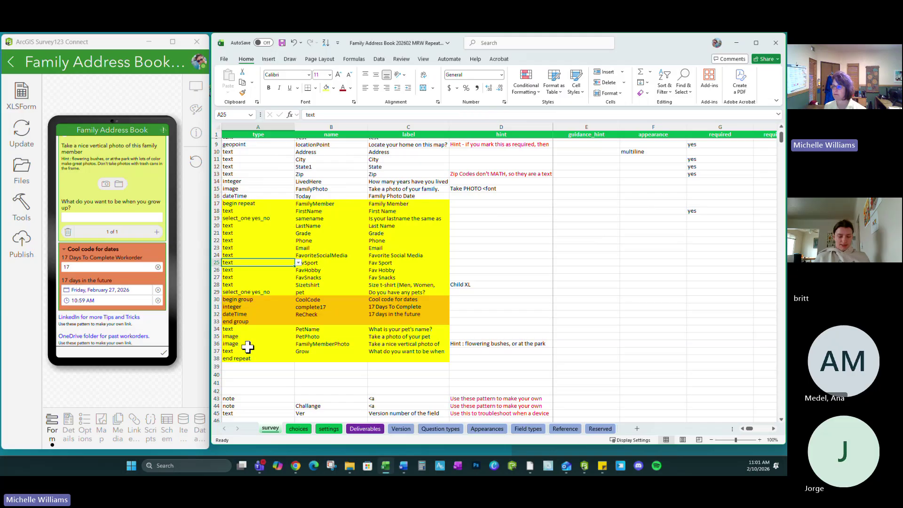
Step: Delete the empty rows 39 to 42 left between the end of the repeat and the notes
click(221, 366)
drag(221, 366, 221, 391)
right_click(277, 386)
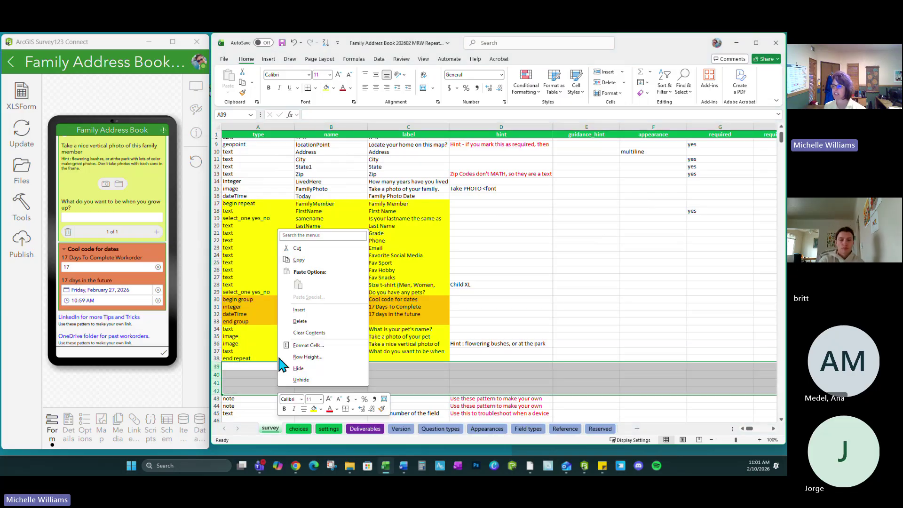
click(300, 321)
click(514, 300)
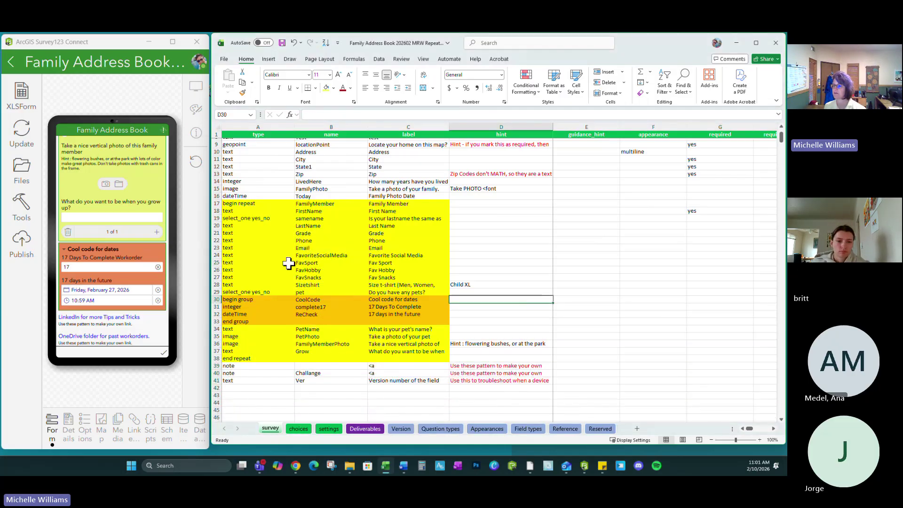
Step: Save the workbook and check the Cool code for dates group nested in the Family Member repeat in the refreshed form preview
click(282, 43)
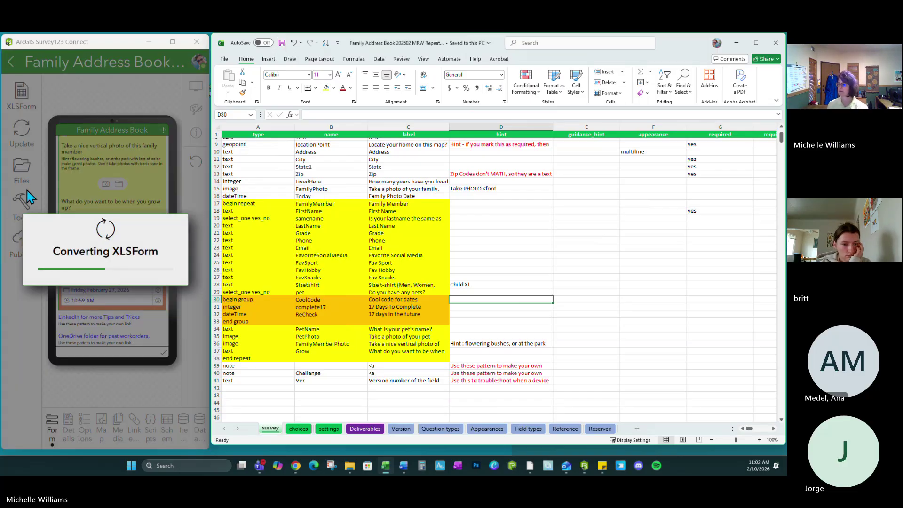
drag(216, 300, 217, 321)
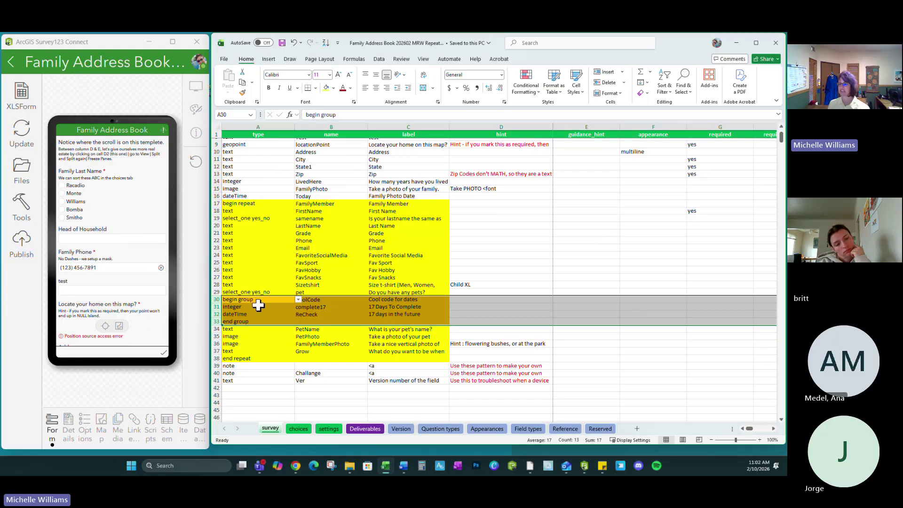
click(257, 299)
drag(258, 300, 401, 321)
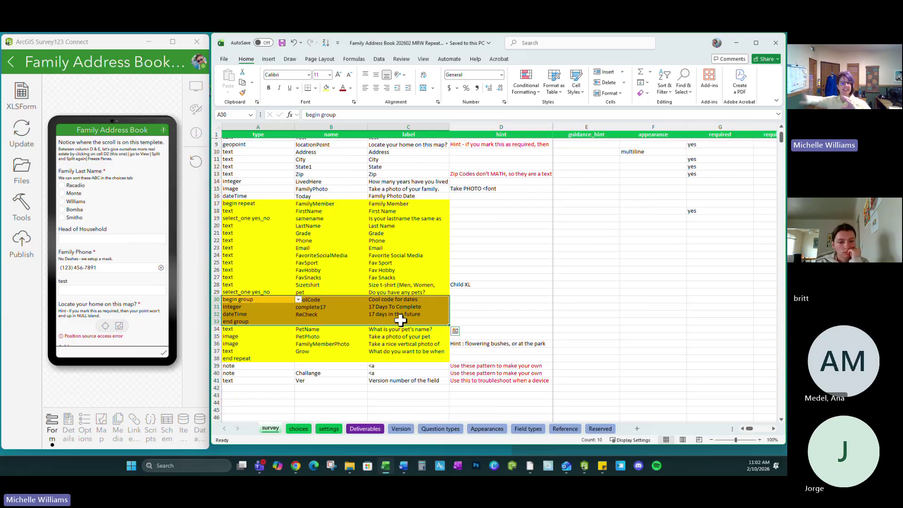
drag(214, 300, 213, 321)
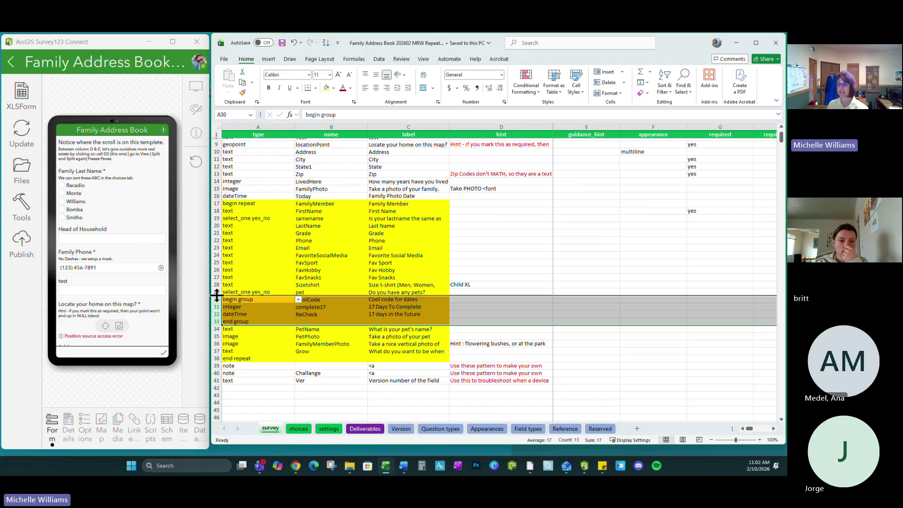
scroll(112, 251, down, 5)
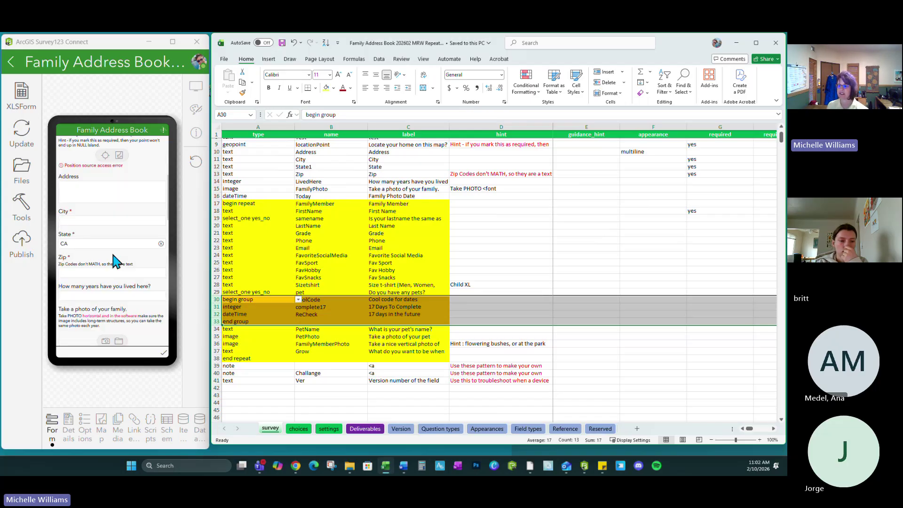
scroll(113, 254, down, 15)
scroll(103, 249, down, 3)
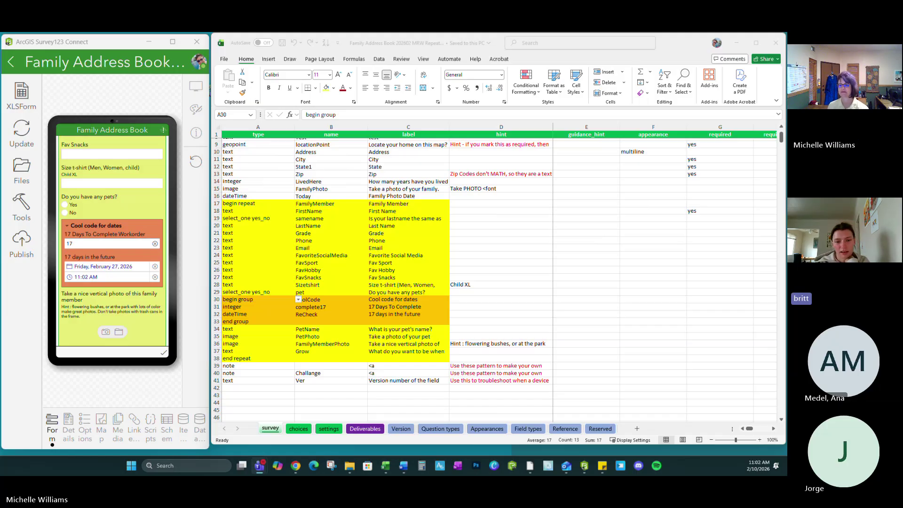
scroll(74, 197, up, 5)
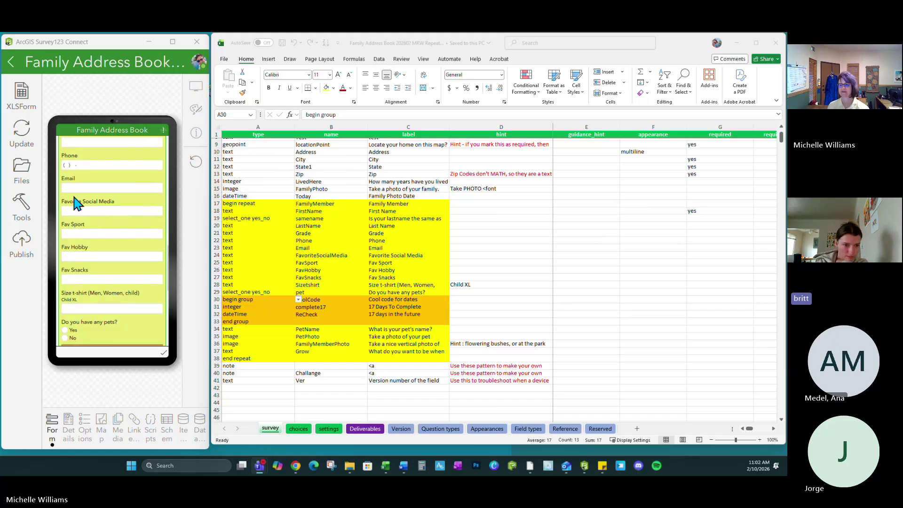
scroll(73, 200, up, 3)
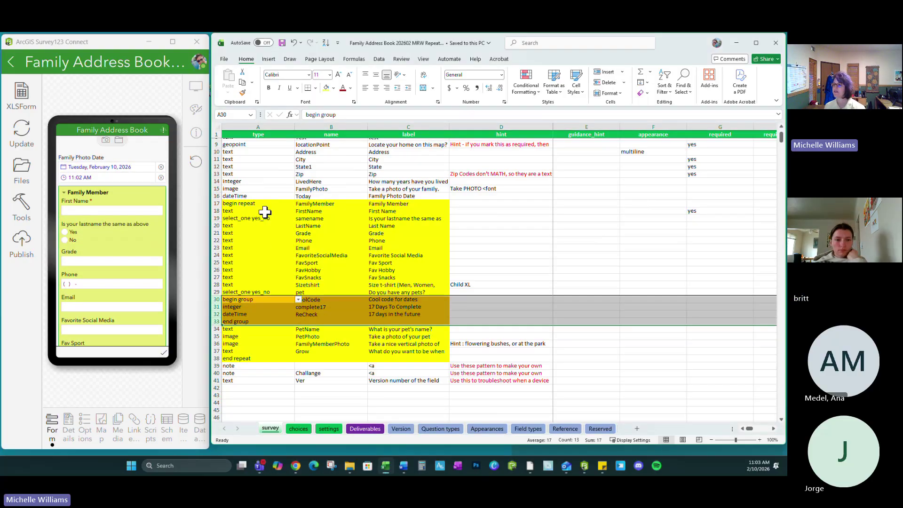
Step: Review the required, default and calculation columns across the FirstName row, and inspect the ReCheck calculation in K32
click(217, 211)
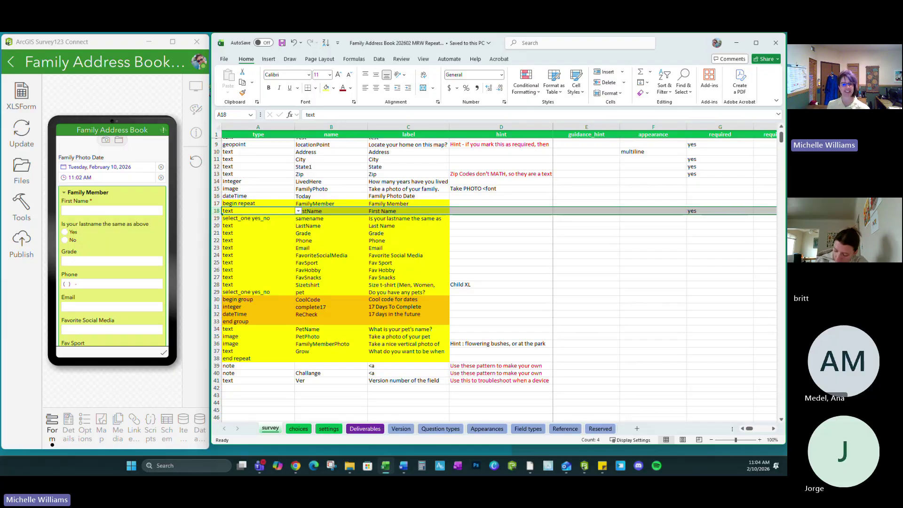
click(369, 372)
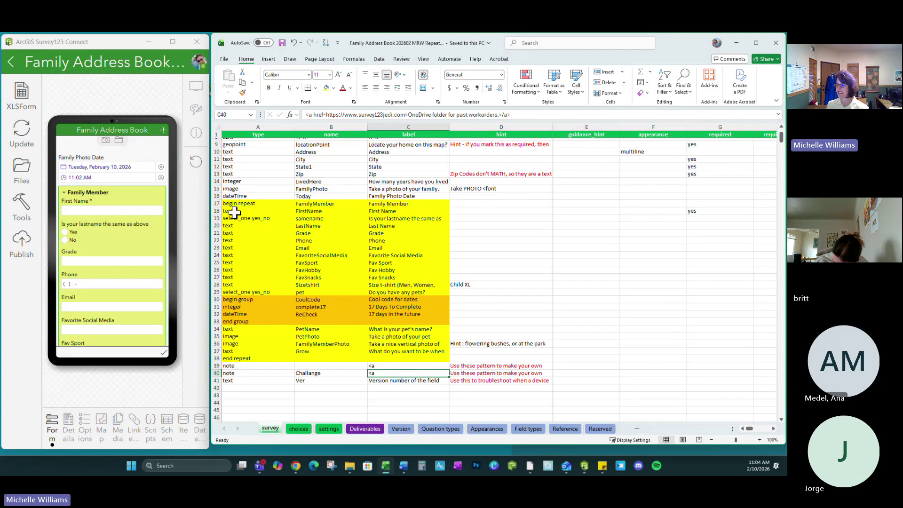
click(412, 209)
key(Right)
key(Right)
key(Right)
key(Right)
key(Right)
key(Right)
key(Right)
key(Right)
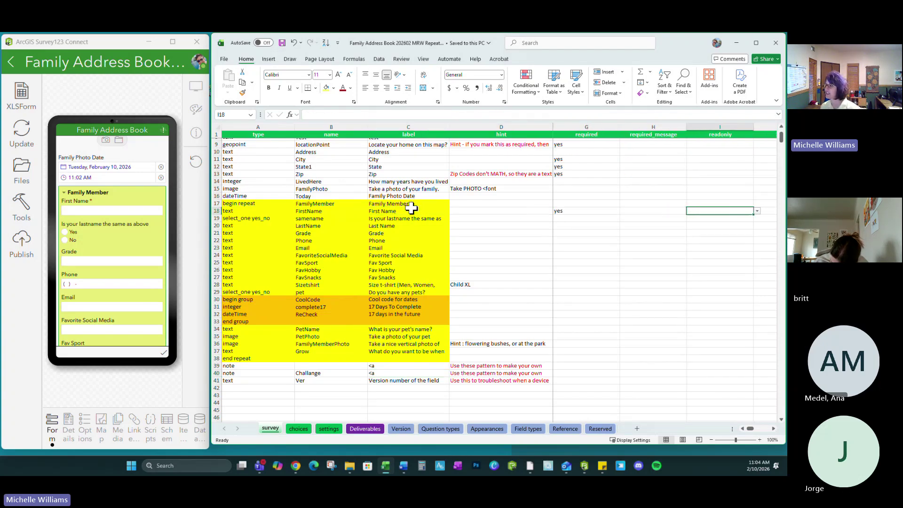
key(Right)
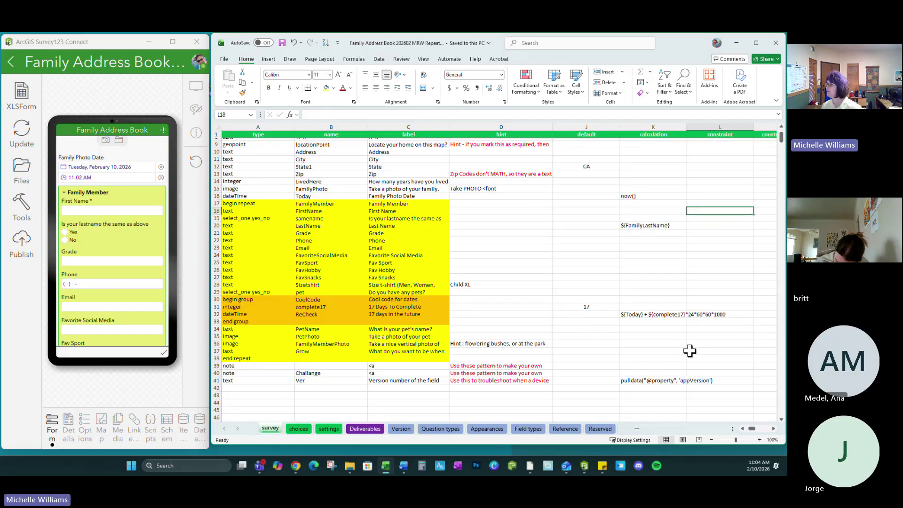
key(Right)
click(582, 314)
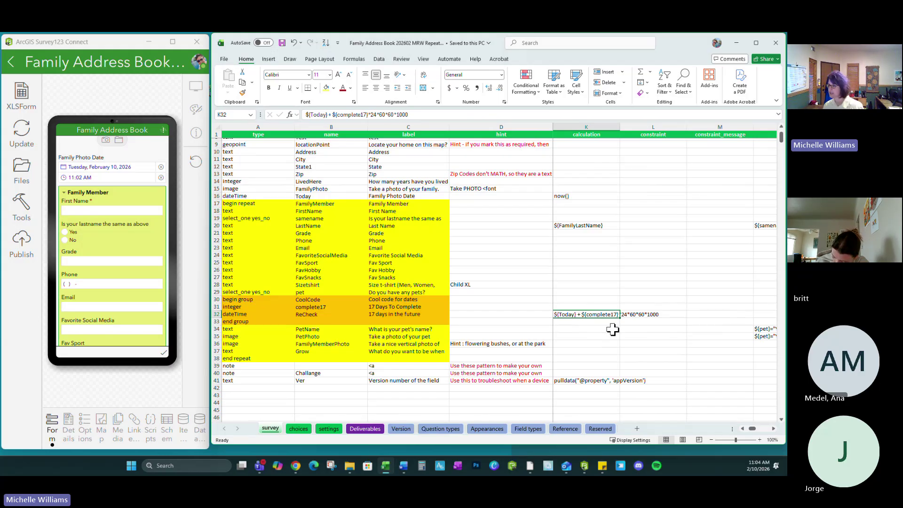
Step: Examine the relevant column's conditions for the questions inside the repeat
key(Right)
key(Right)
key(Right)
key(Right)
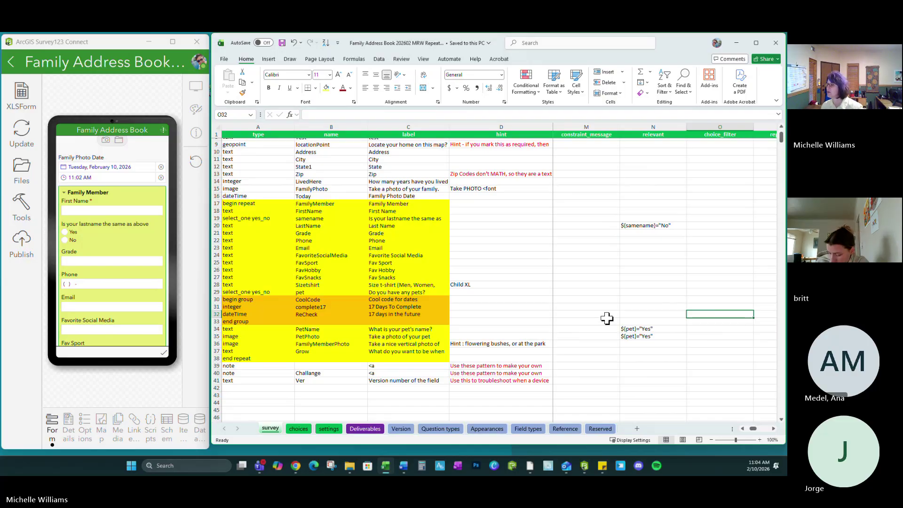
Step: Test the LastName relevant condition in the form preview by answering the same-lastname question Yes, then No, and enter "jkhdfkhdsfjhdf" as Last Name
click(646, 227)
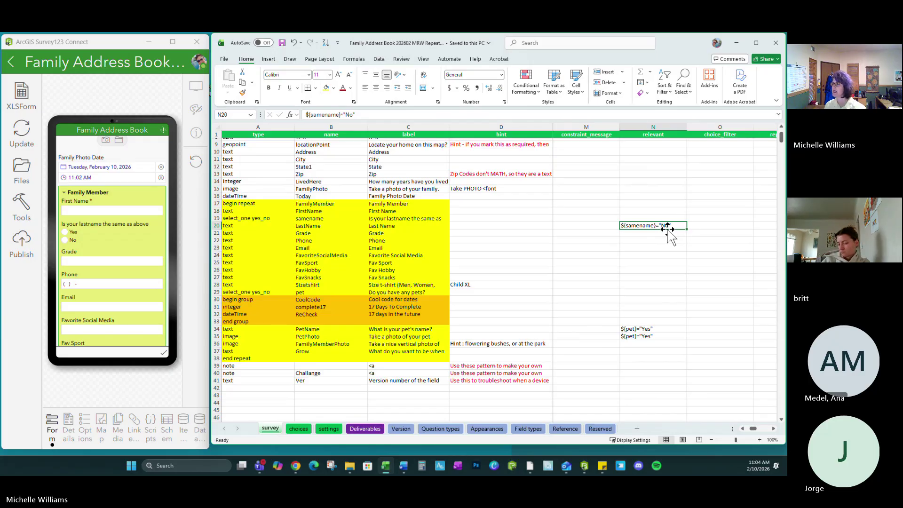
click(66, 232)
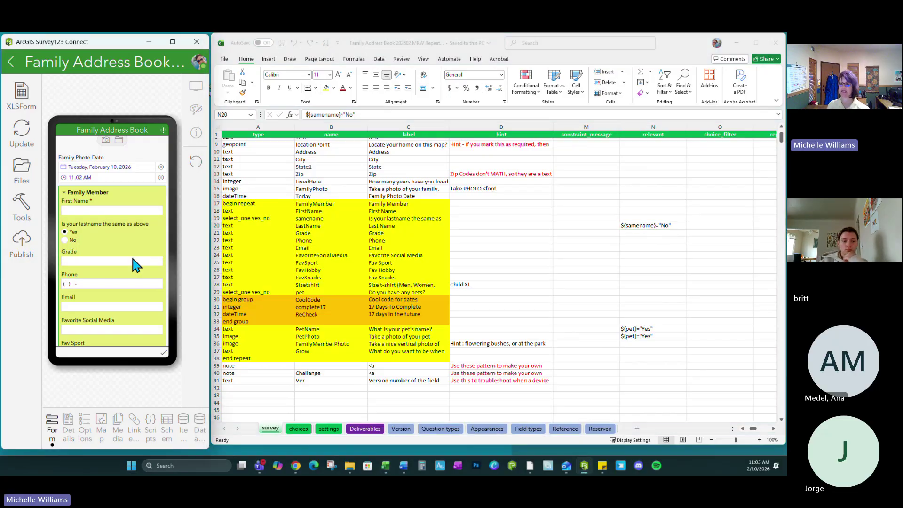
click(65, 240)
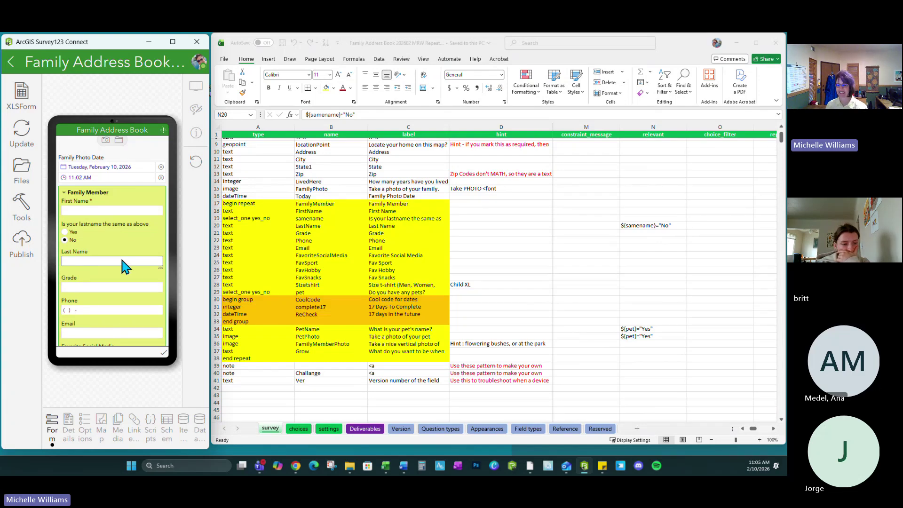
text(jkhdfkhdsfjhdf)
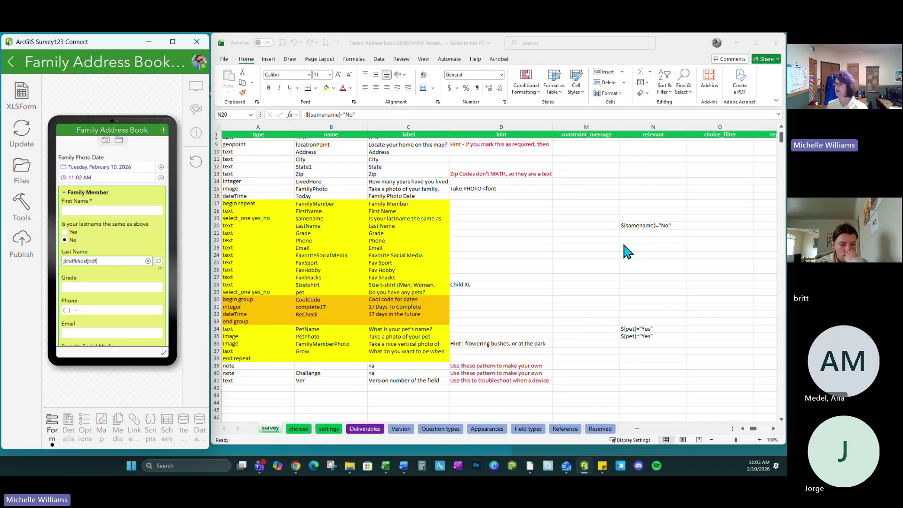
click(634, 225)
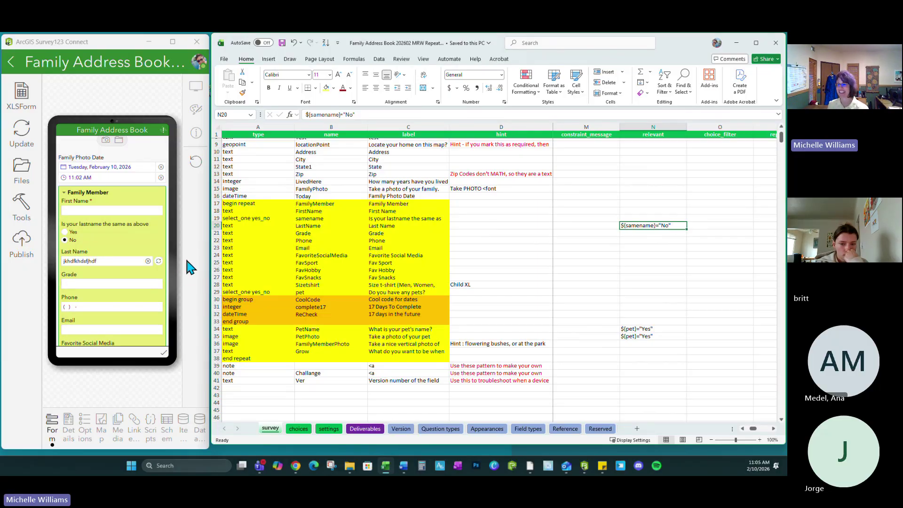
Step: Inspect the PetName relevant condition in N34 and test it in the form preview by answering Yes to having pets
click(654, 328)
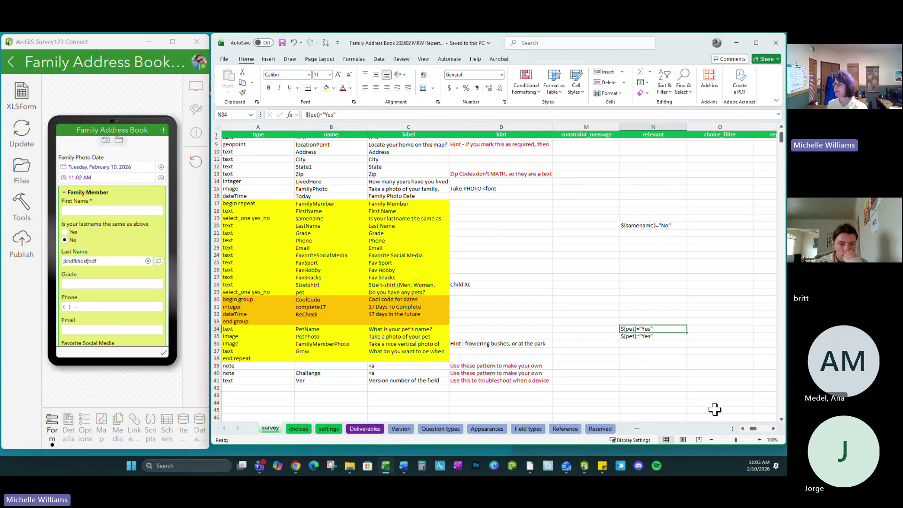
scroll(91, 301, down, 5)
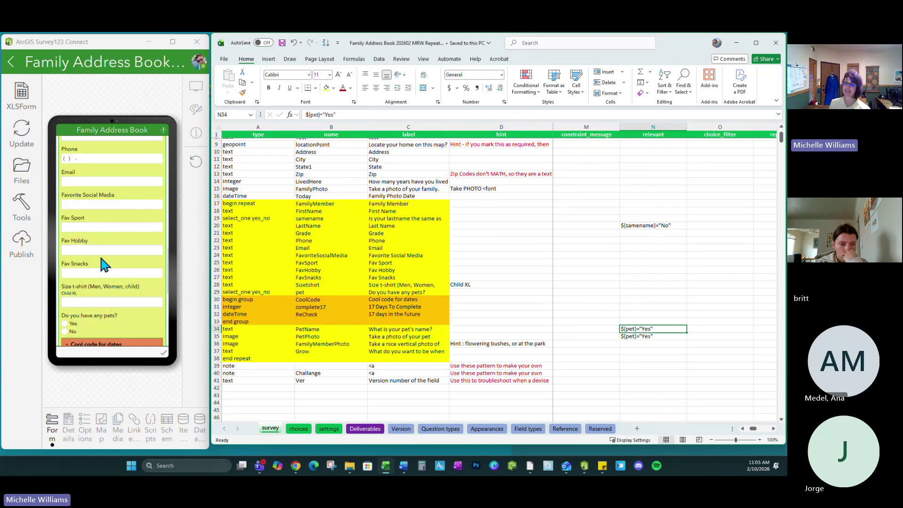
click(64, 255)
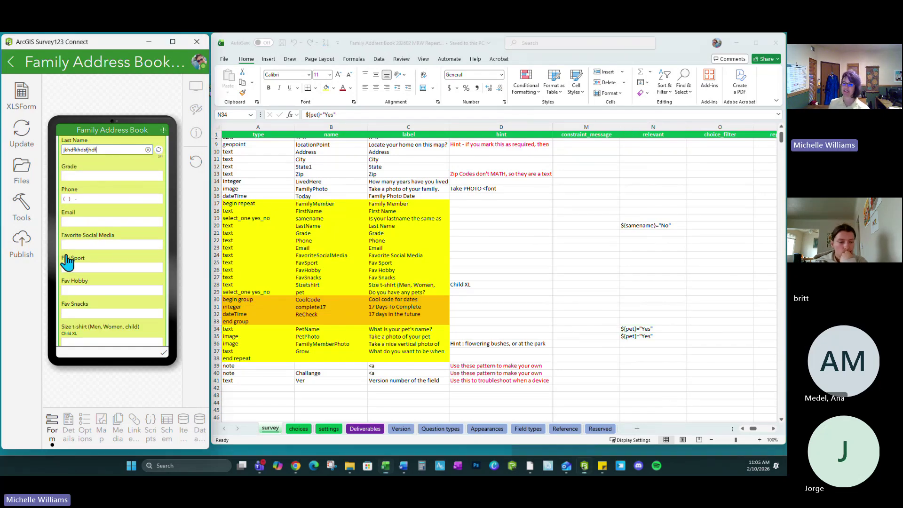
scroll(112, 205, down, 3)
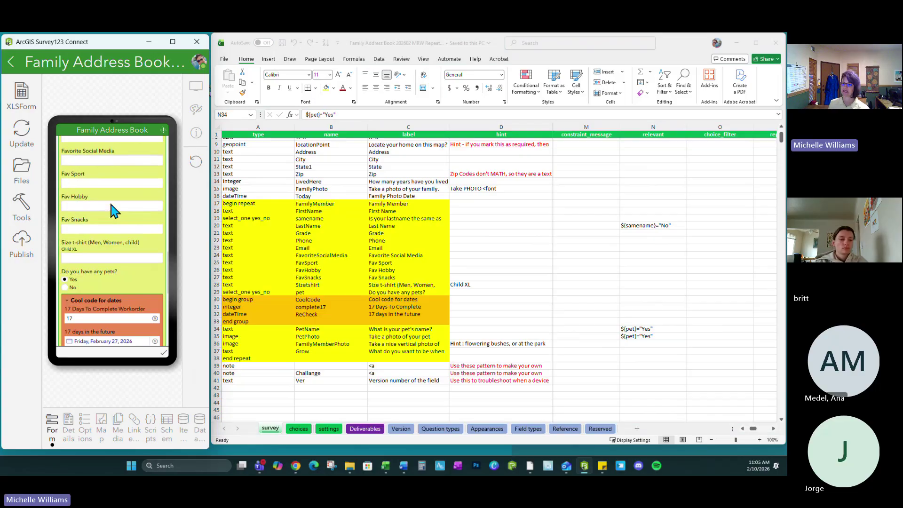
scroll(110, 205, down, 1)
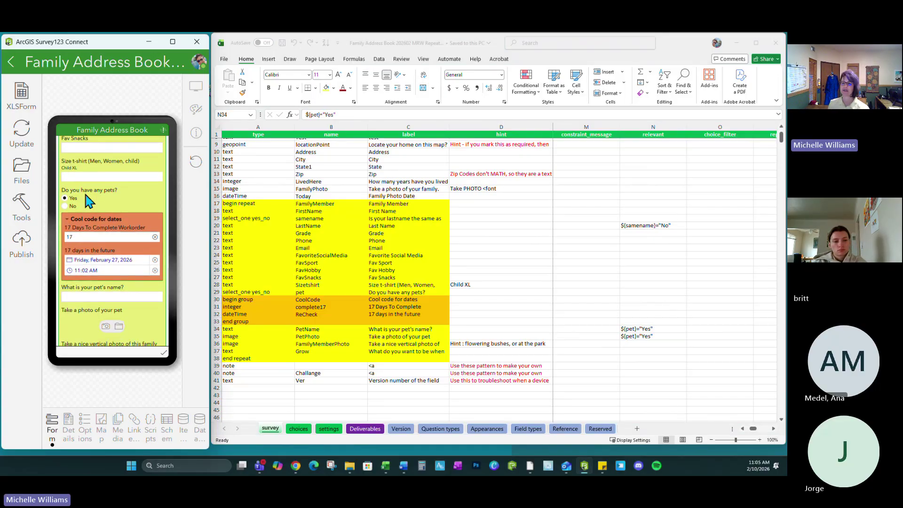
click(73, 297)
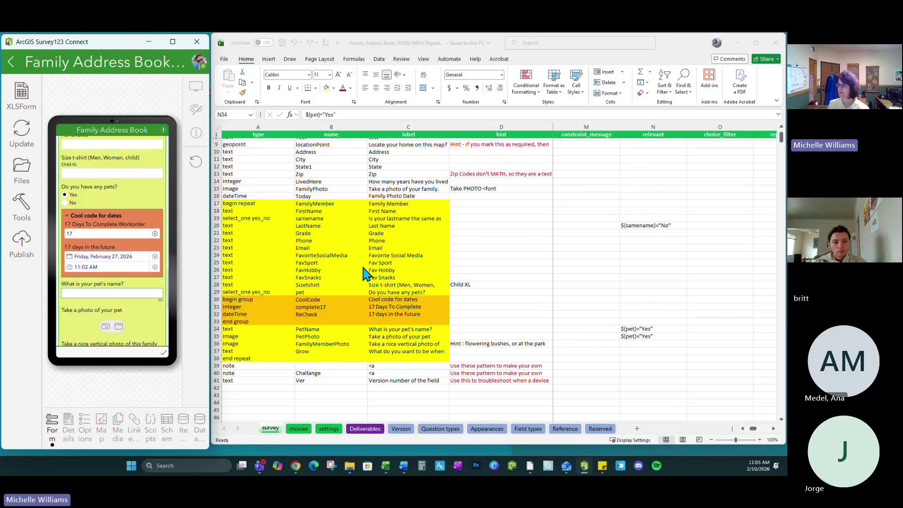
Step: Review the LastName row from the relevant column to the field length column, and inspect the Challange note's field type in T40
click(648, 226)
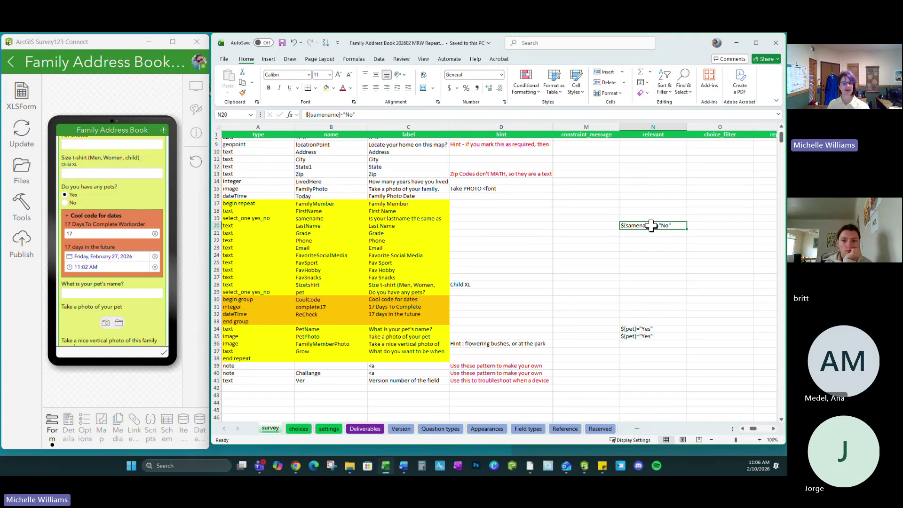
key(Right)
key(Right)
key(Right)
key(Right)
key(Right)
key(Right)
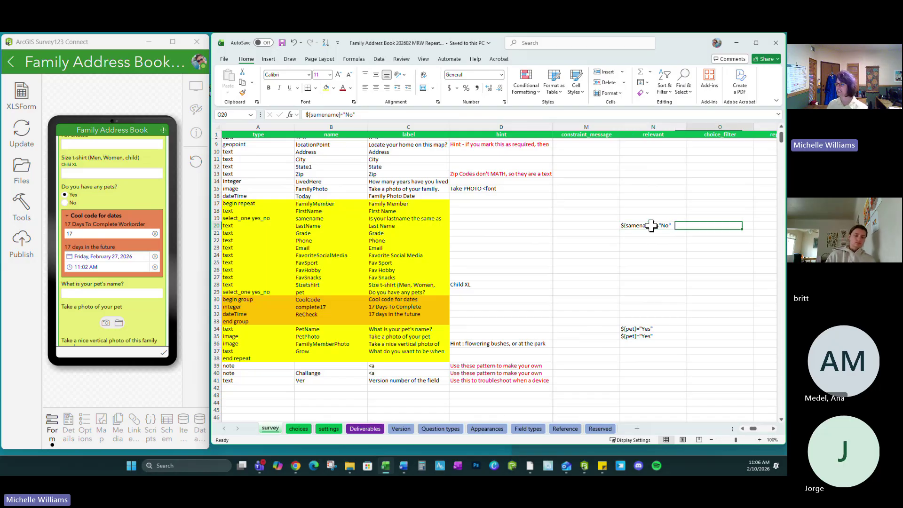
key(Right)
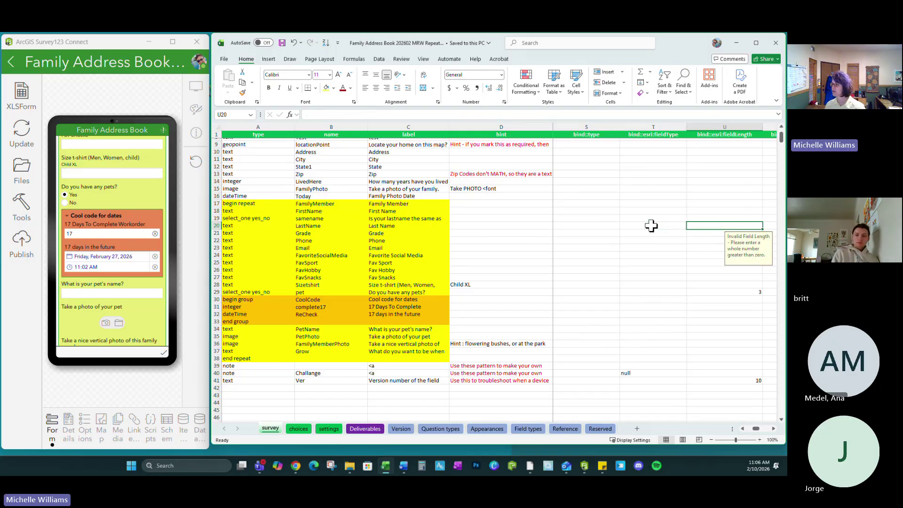
click(632, 374)
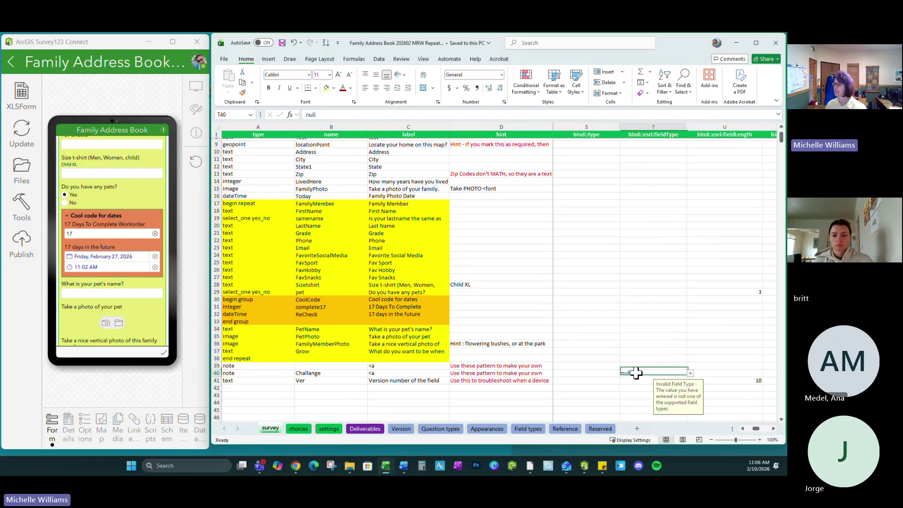
Step: Clear the Challange name and the null field type from the second note in row 40
click(320, 365)
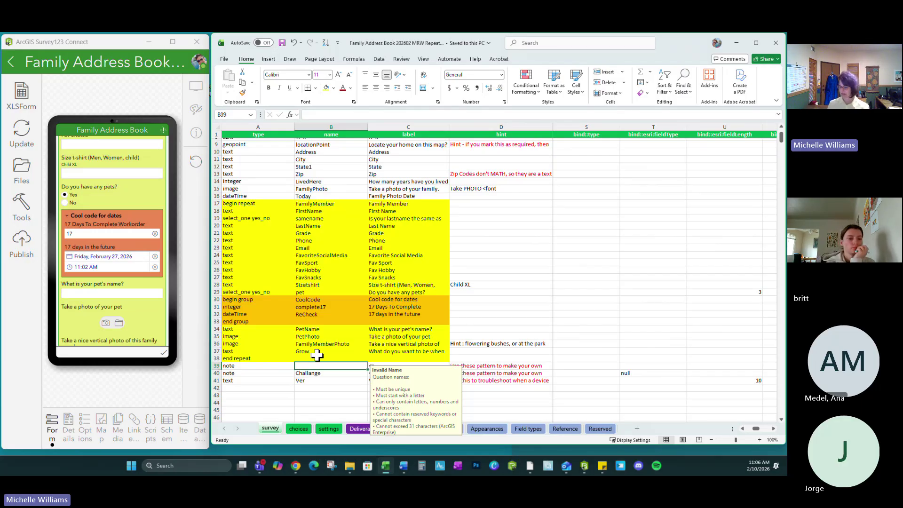
key(Down)
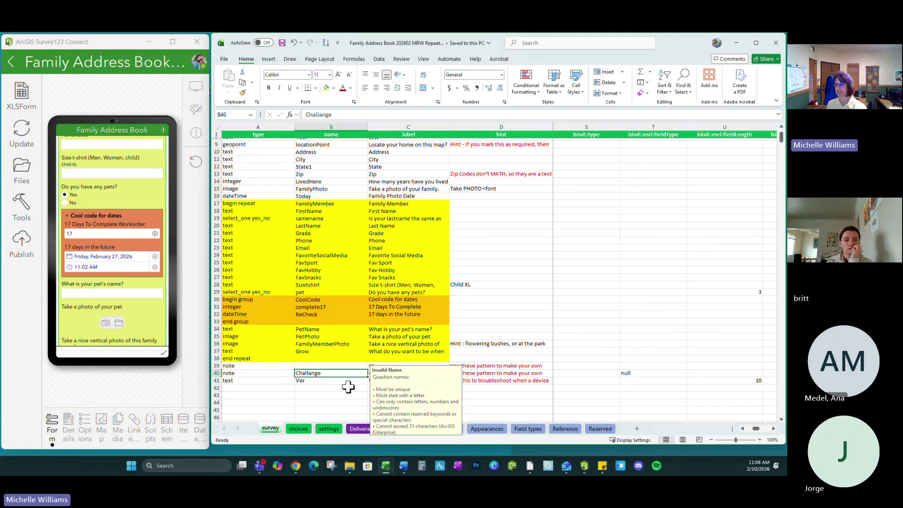
click(640, 372)
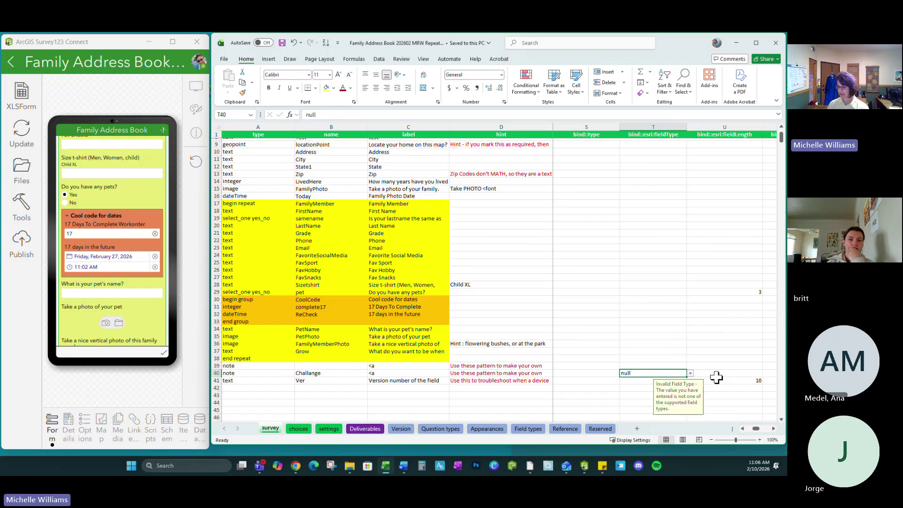
click(320, 374)
key(Delete)
click(547, 321)
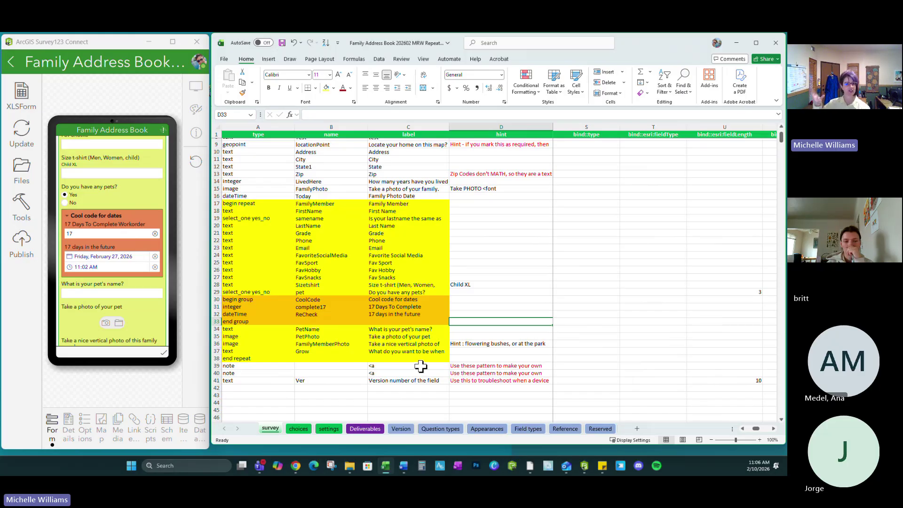
Step: Examine the field type, field length, field alias, style and parameters columns of the survey sheet
click(583, 366)
key(Right)
key(Right)
key(Right)
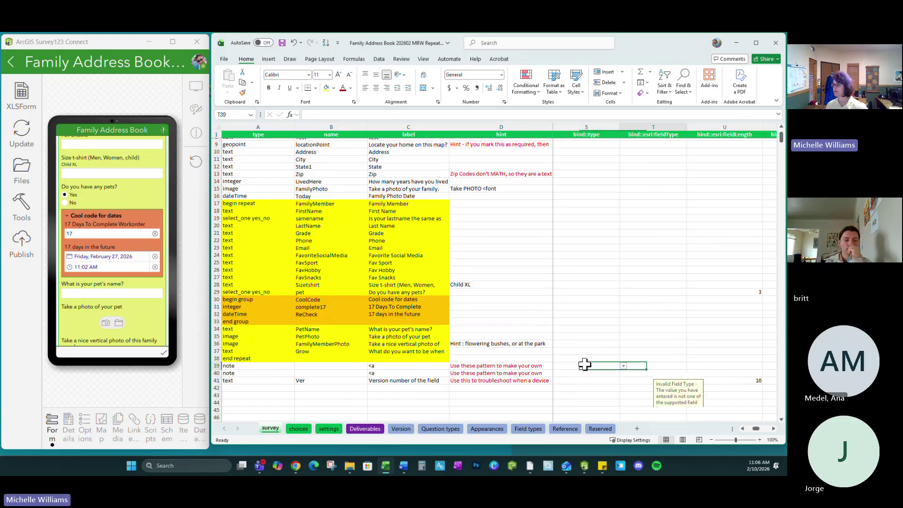
key(Right)
key(Left)
key(Left)
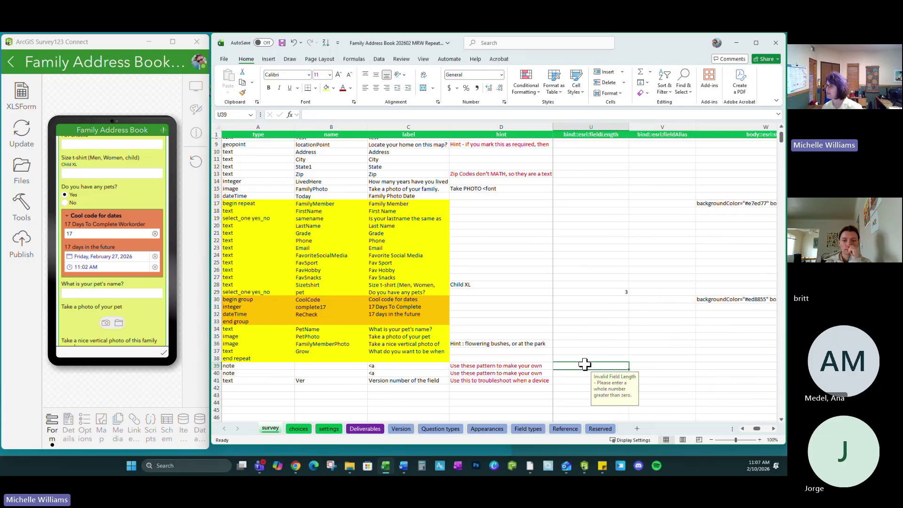
key(Right)
key(Right)
key(Right)
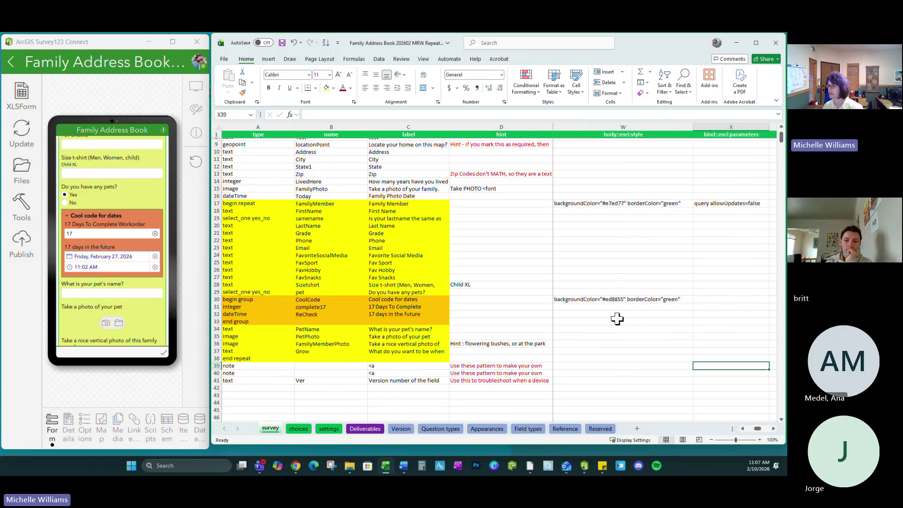
Step: Copy the FamilyMember repeat's parameter from X17 and search Google in Chrome for "query allowUpdates=false", then return to the workbook
click(715, 203)
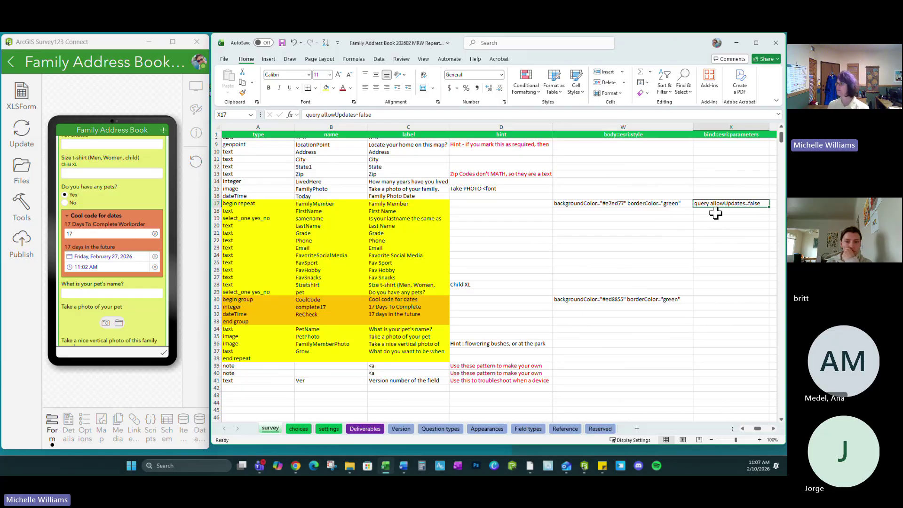
double_click(763, 203)
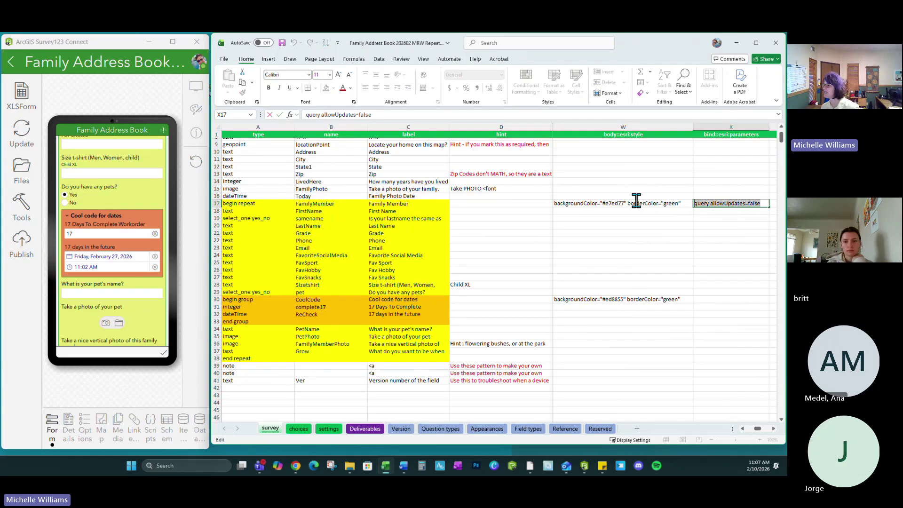
click(295, 466)
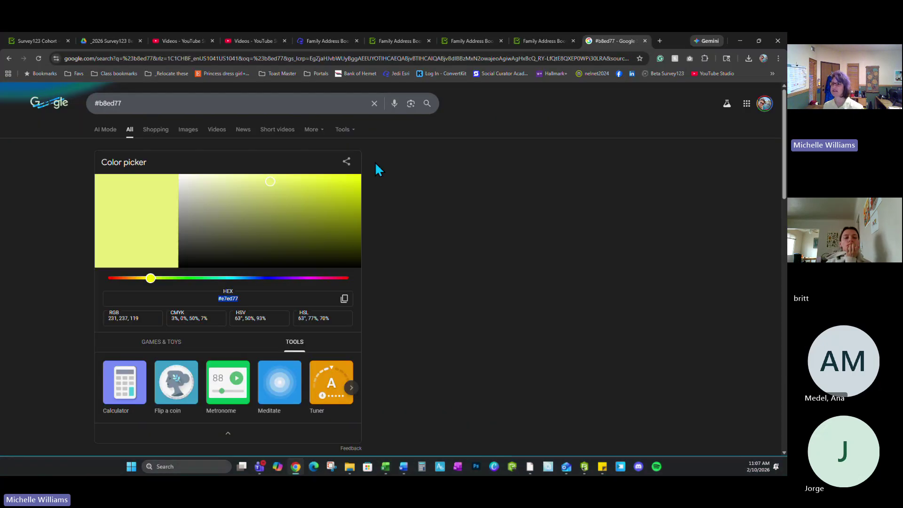
click(623, 60)
text(query allowUpdates=false)
key(Return)
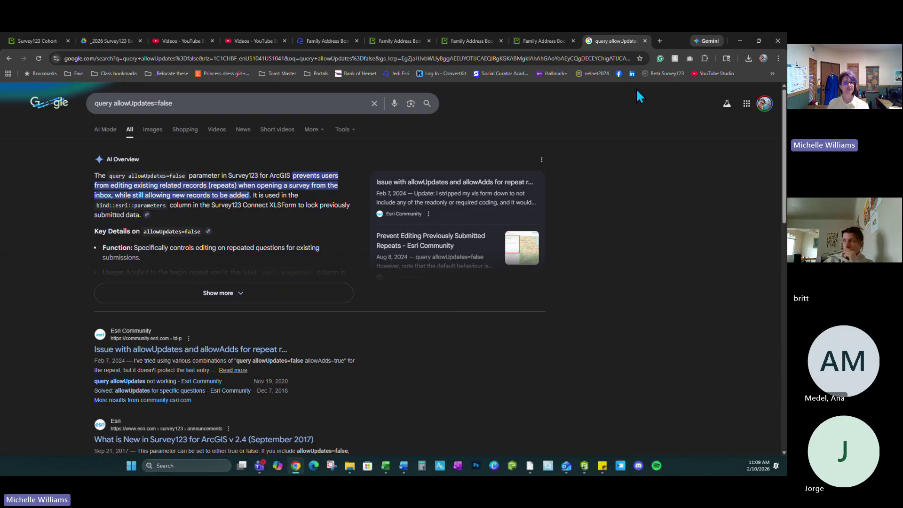
click(739, 41)
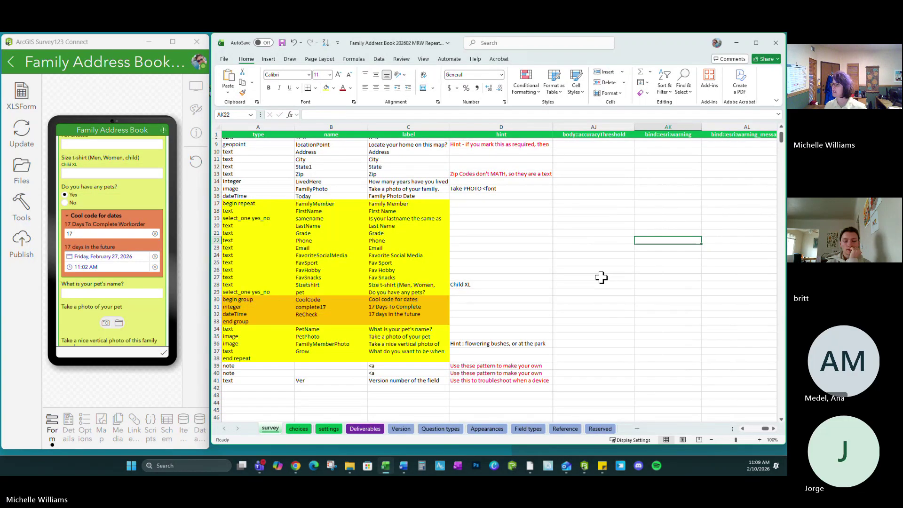
Step: Switch to Survey123 Connect, maximize its window and open the survey's details page
click(501, 263)
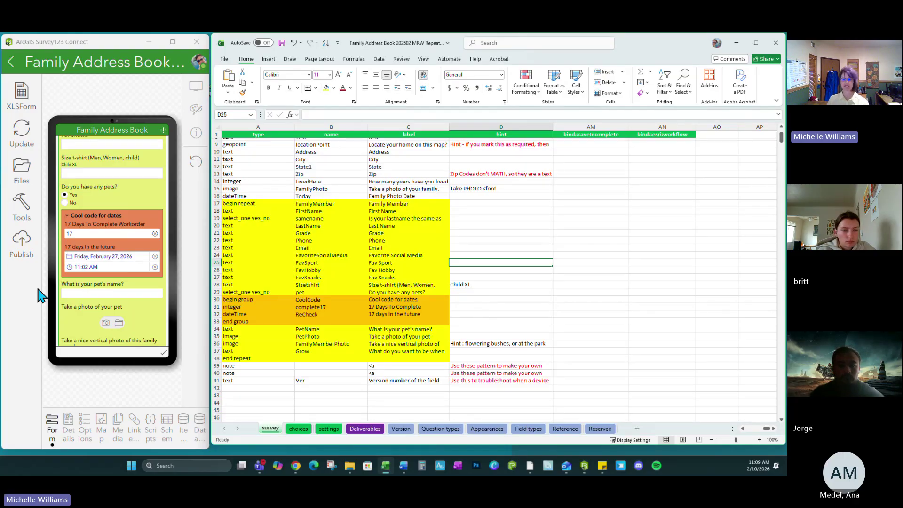
click(339, 278)
click(72, 83)
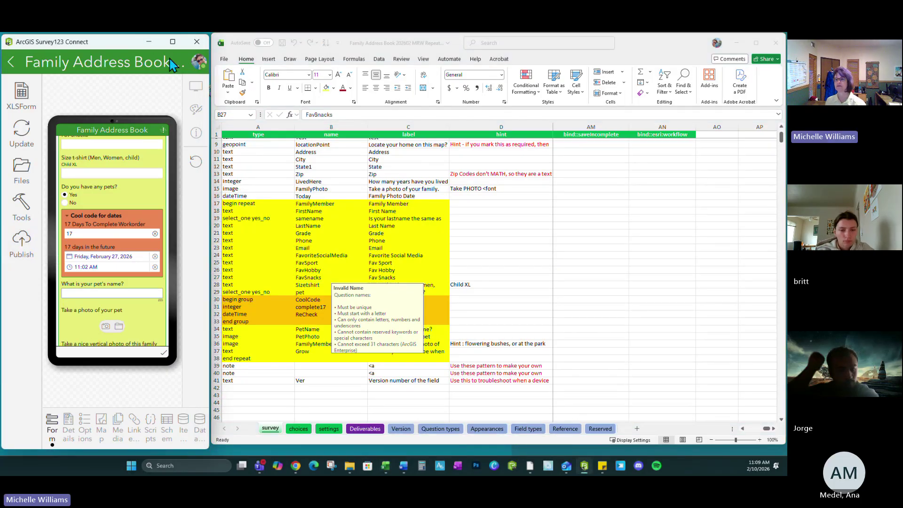
click(172, 41)
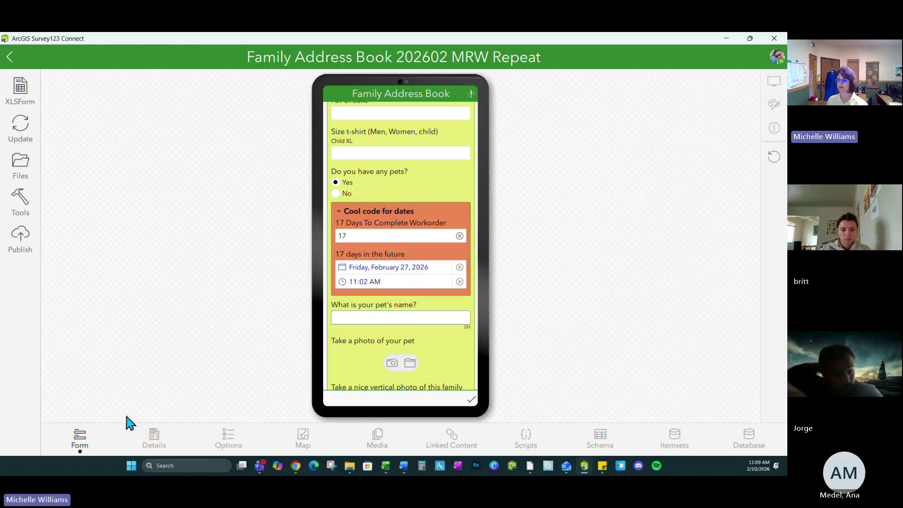
click(153, 442)
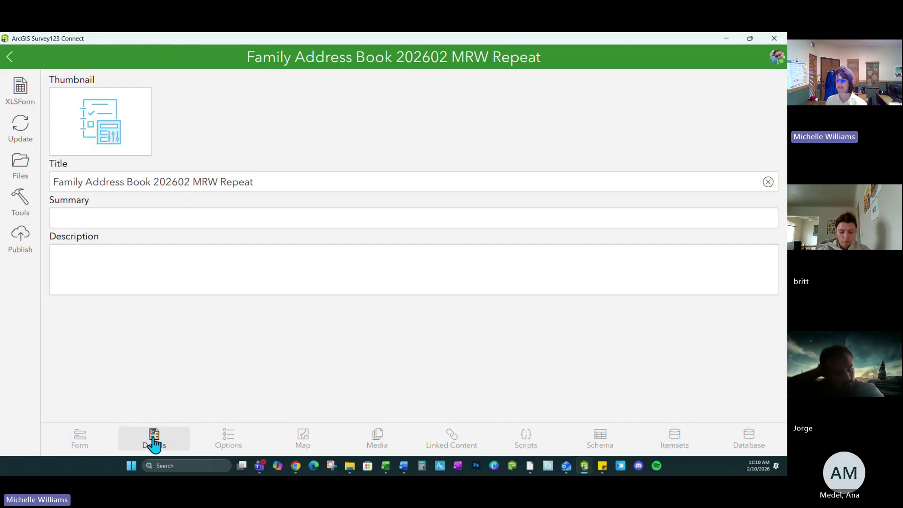
click(77, 447)
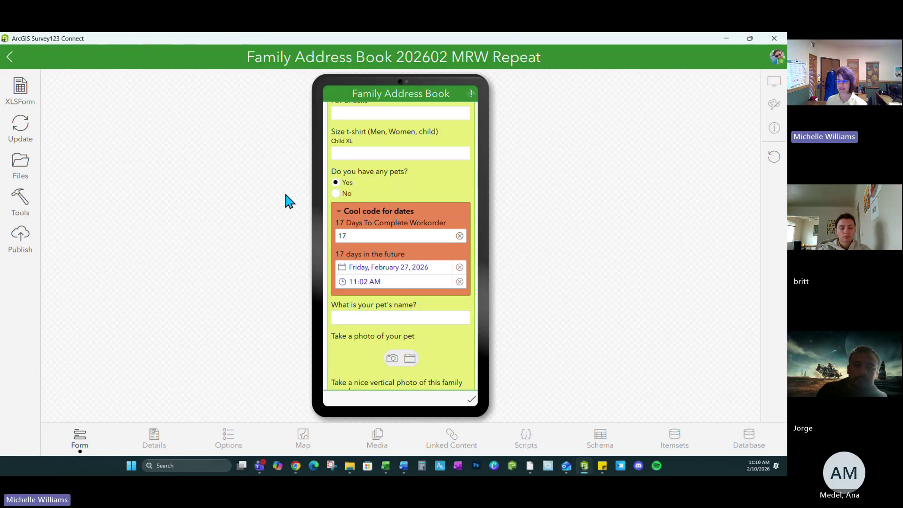
click(153, 440)
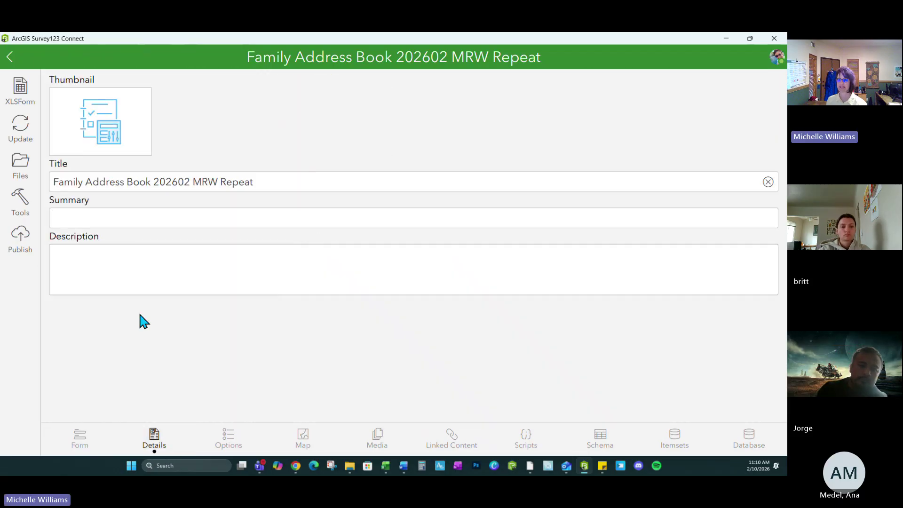
Step: Set the survey's thumbnail to an image from the media folder of the Family Address Book 20260203 survey
click(235, 185)
drag(259, 183, 51, 188)
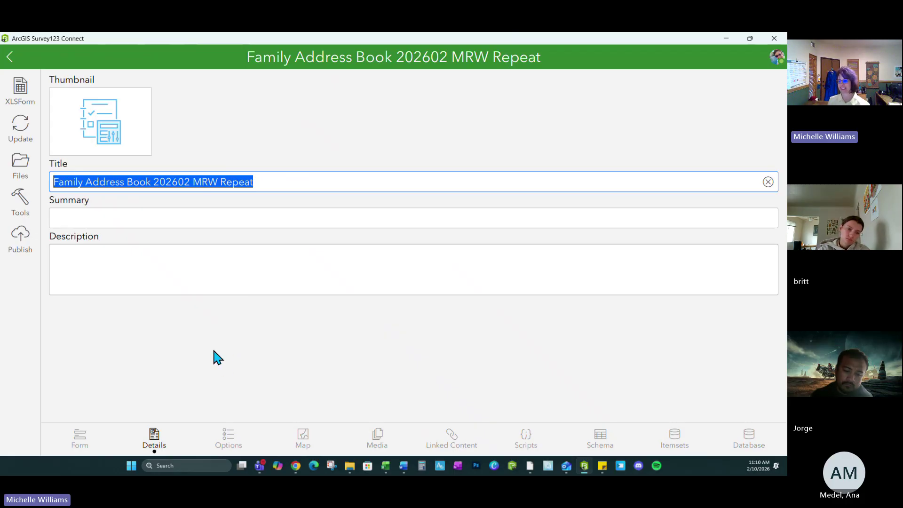
click(106, 134)
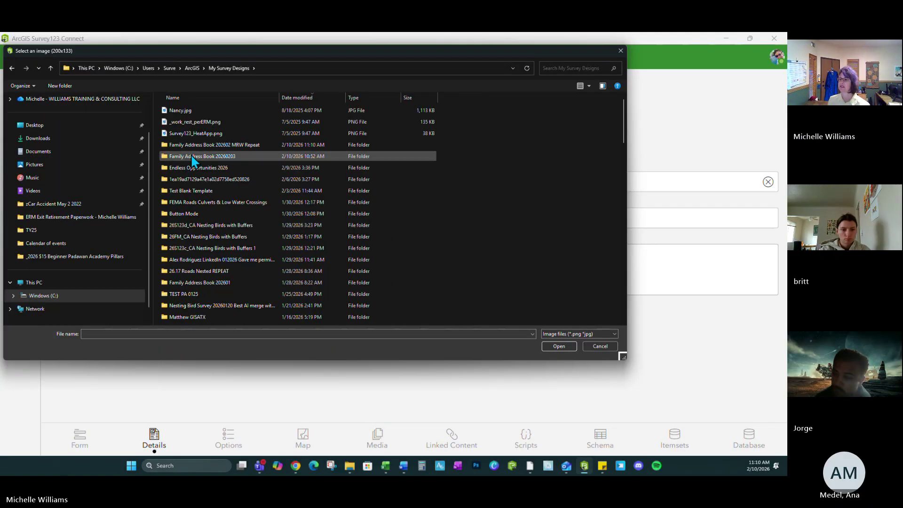
double_click(193, 158)
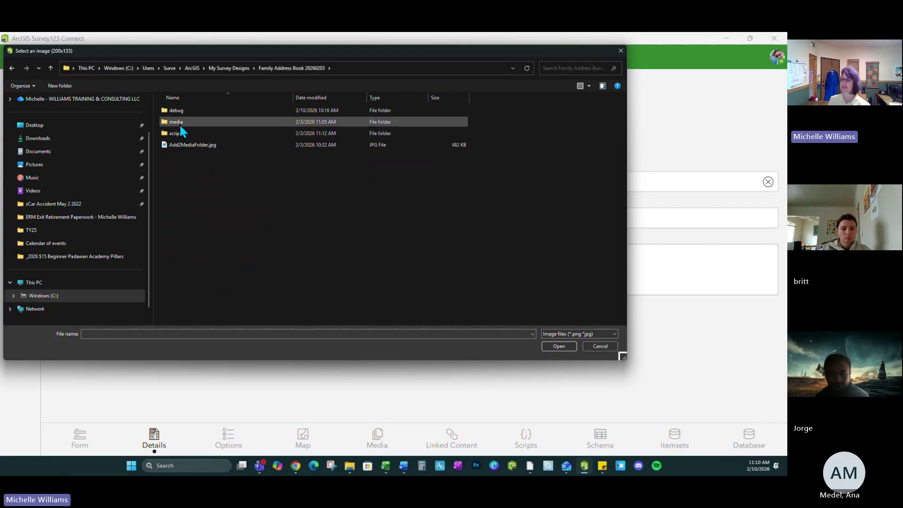
double_click(179, 123)
double_click(184, 120)
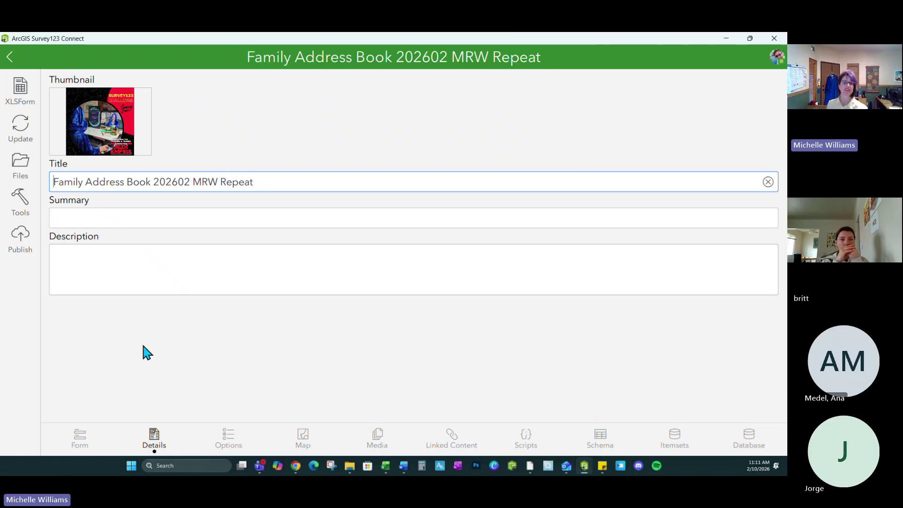
Step: In the survey options, require updates to the latest survey version and enable the Inbox
click(231, 440)
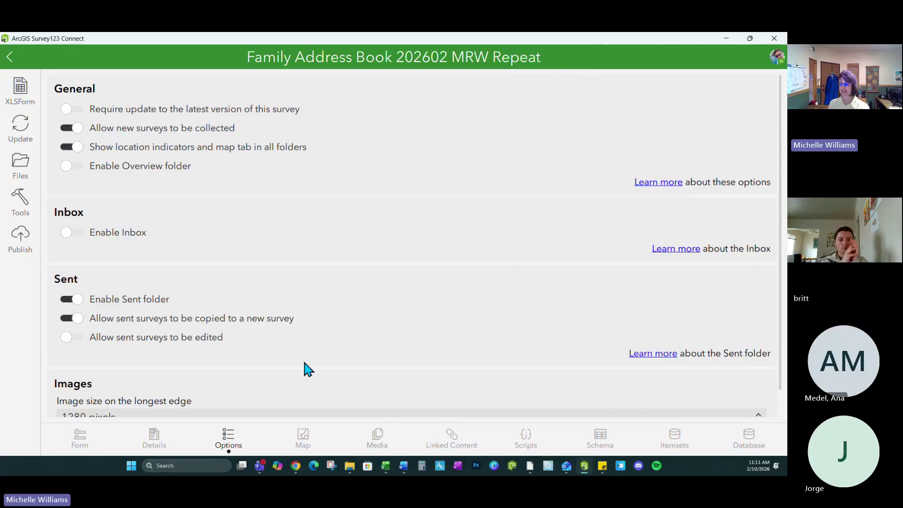
click(78, 109)
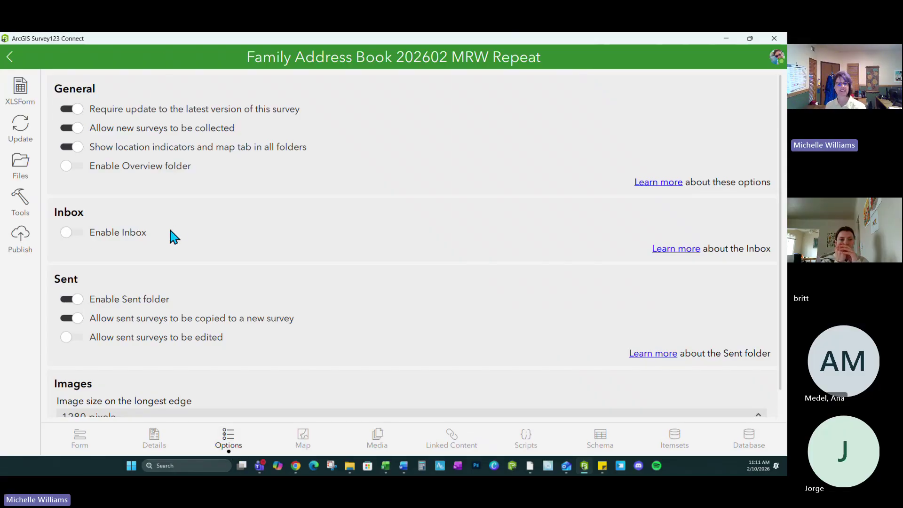
click(75, 231)
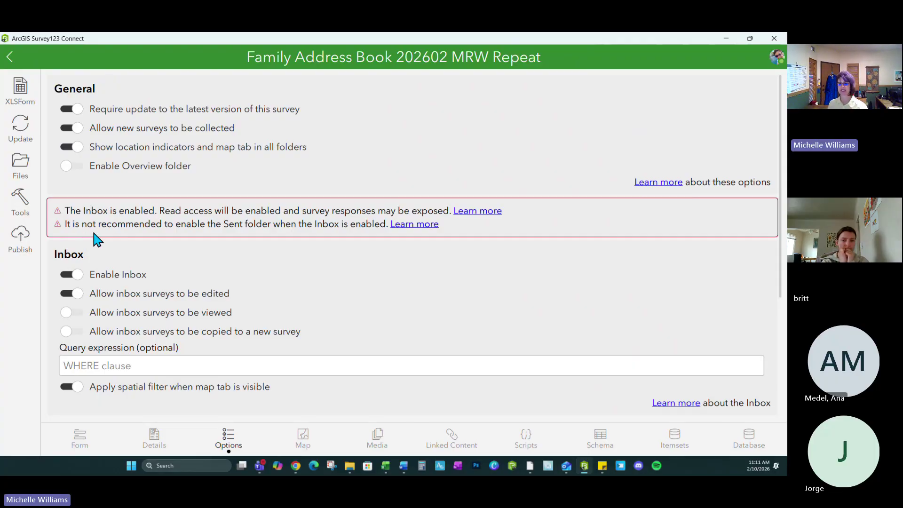
Step: Review the Inbox settings and disable the Sent folder for the survey
scroll(178, 282, down, 3)
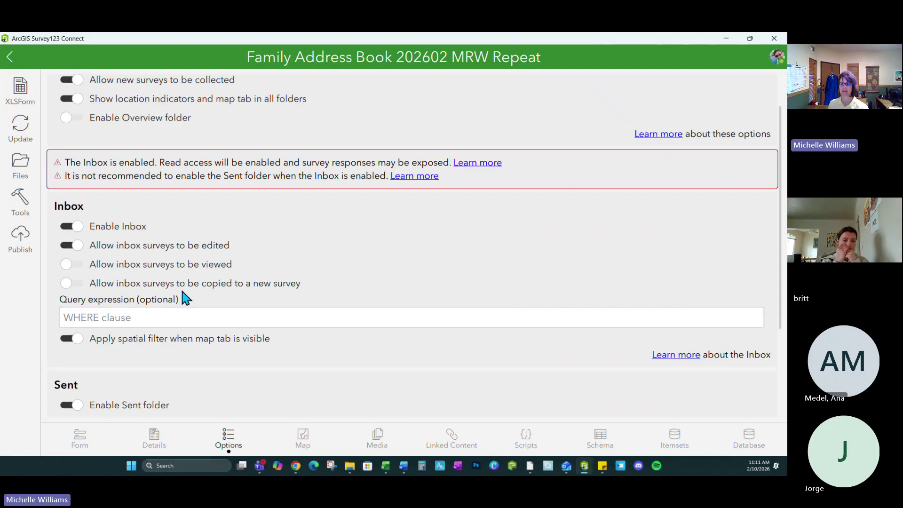
click(90, 235)
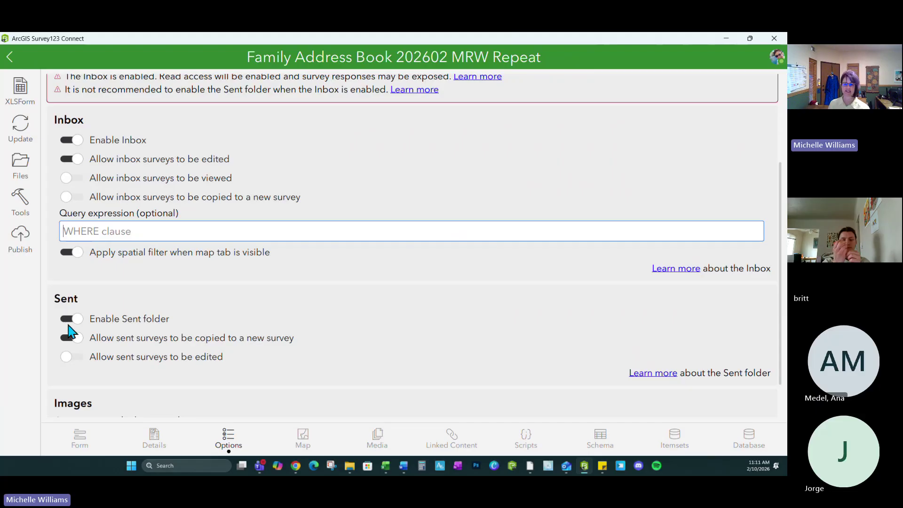
scroll(97, 235, up, 2)
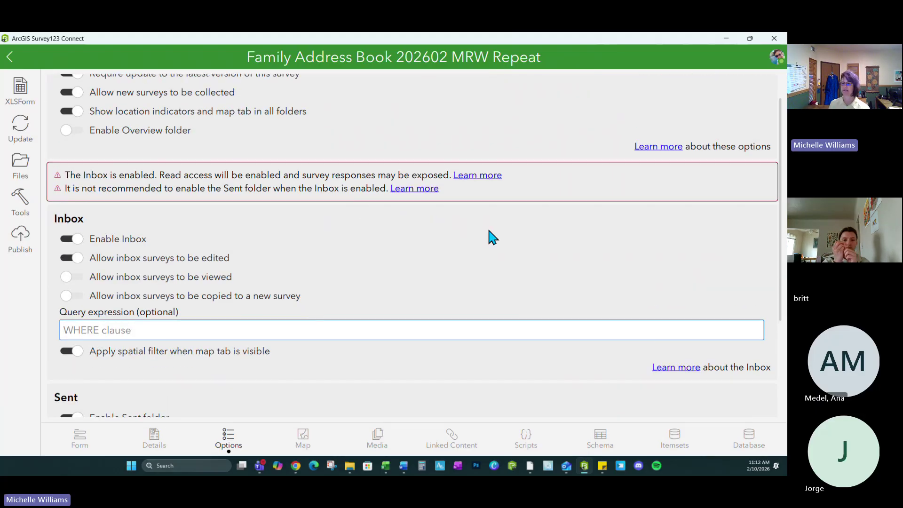
scroll(281, 181, down, 2)
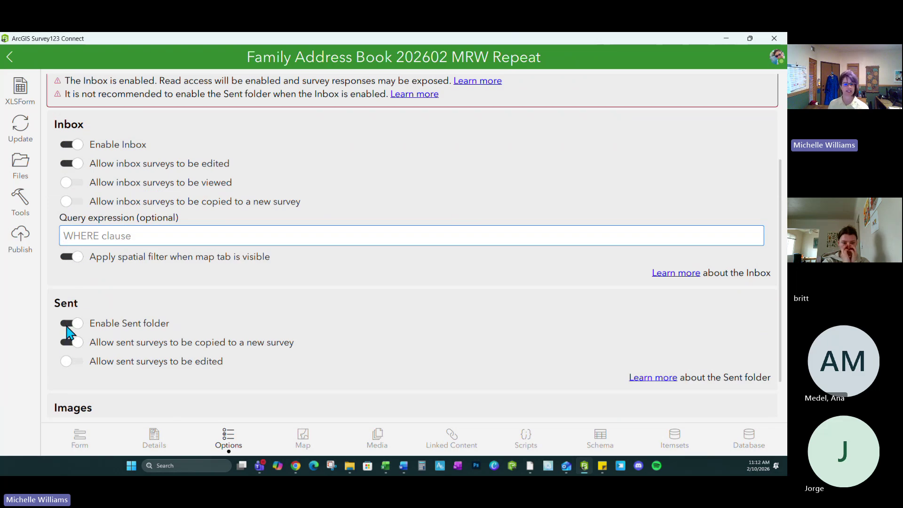
click(68, 325)
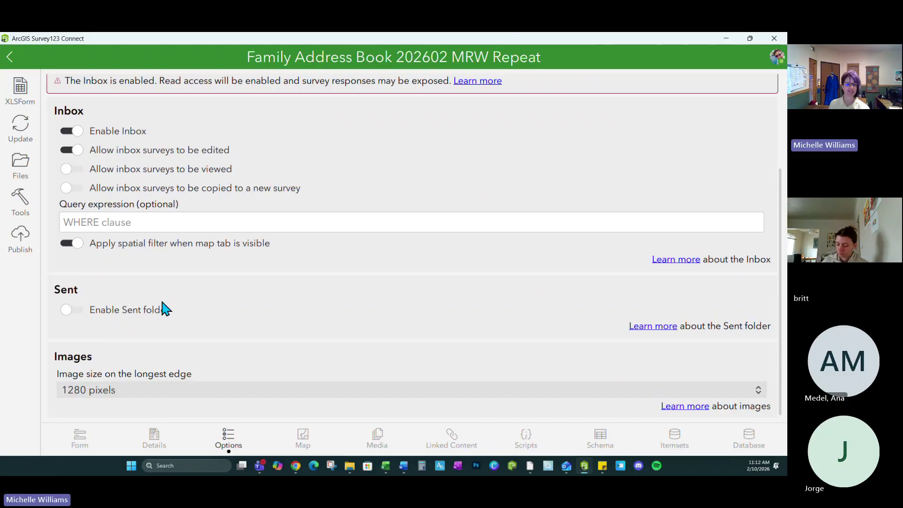
scroll(162, 302, up, 1)
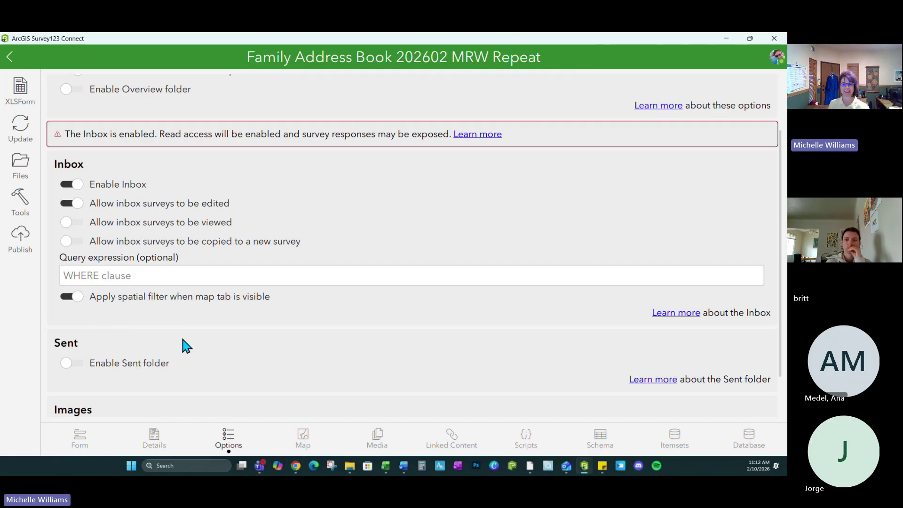
Step: Change the survey map's basemap to Imagery Hybrid
click(307, 440)
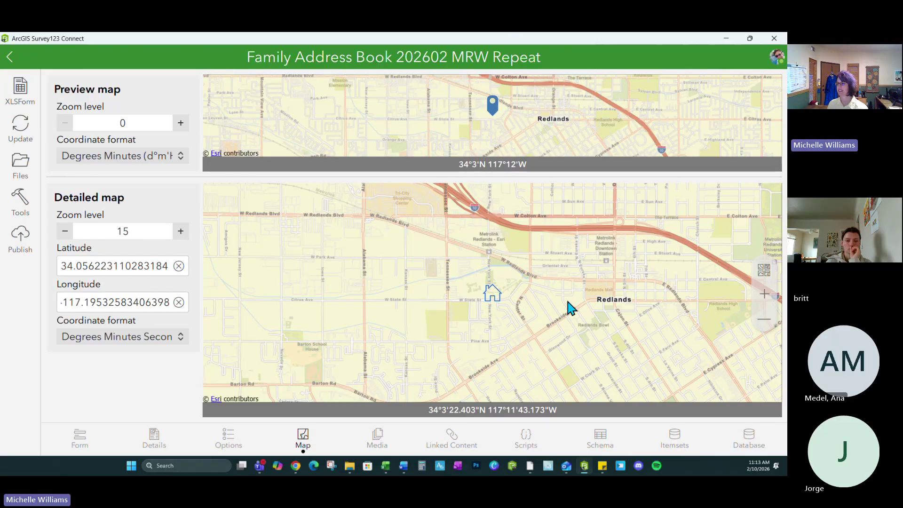
click(764, 270)
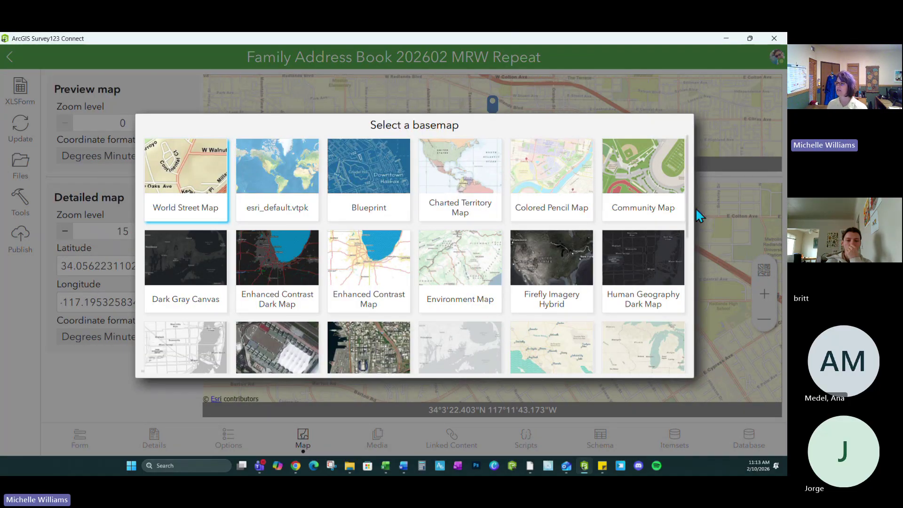
scroll(379, 281, down, 2)
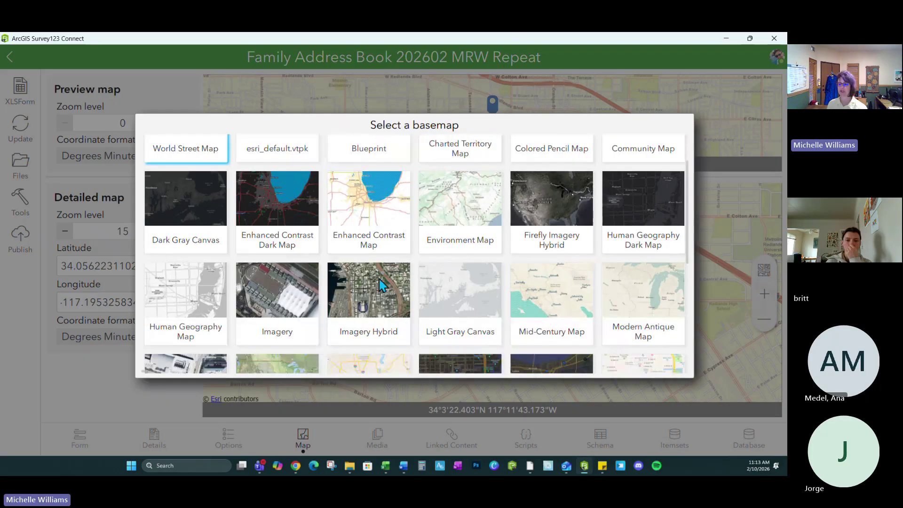
scroll(378, 277, down, 2)
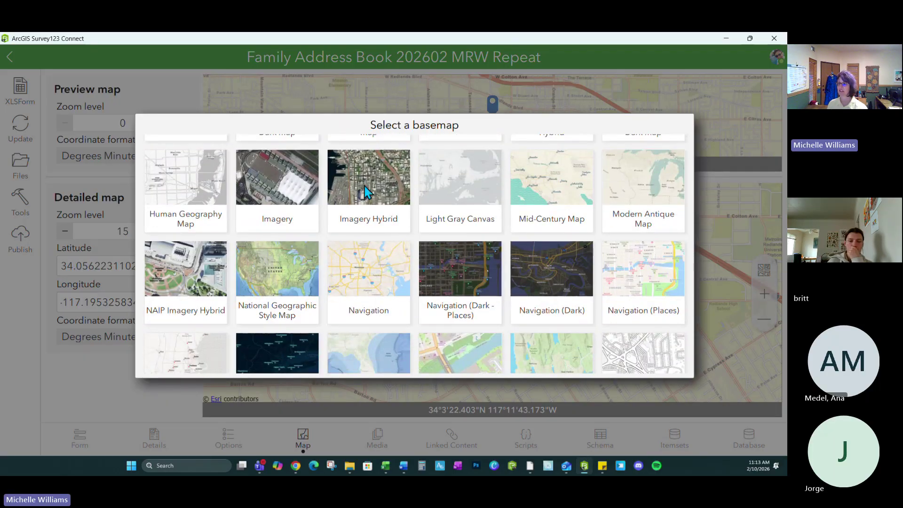
click(365, 192)
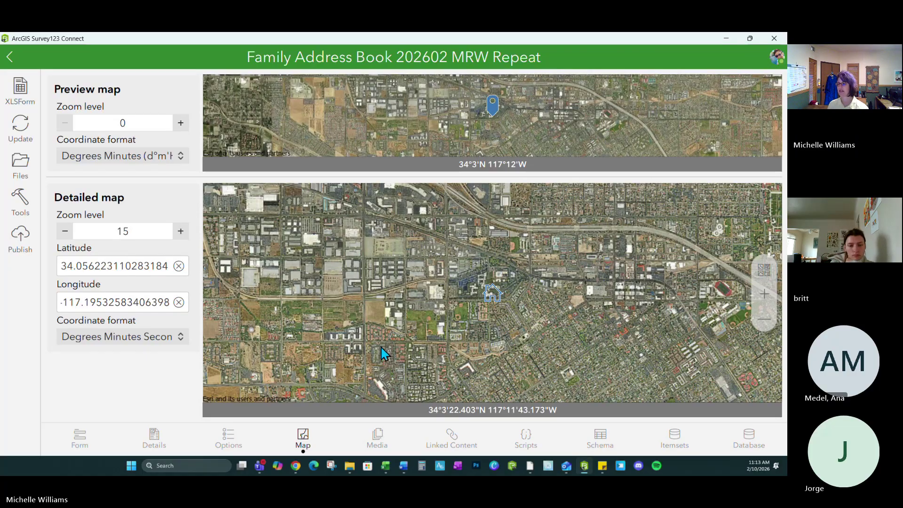
Step: Examine the survey's media, linked content, scripts, schema, itemsets and database pages
click(377, 441)
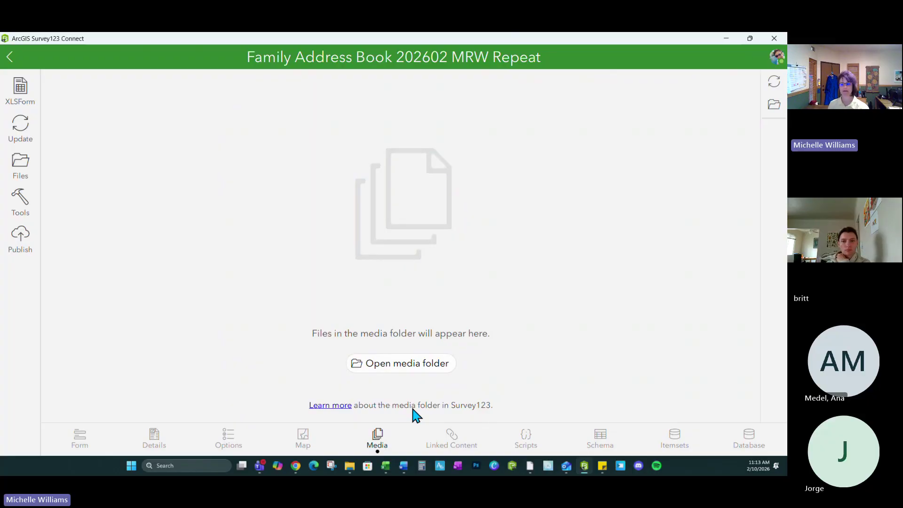
click(449, 440)
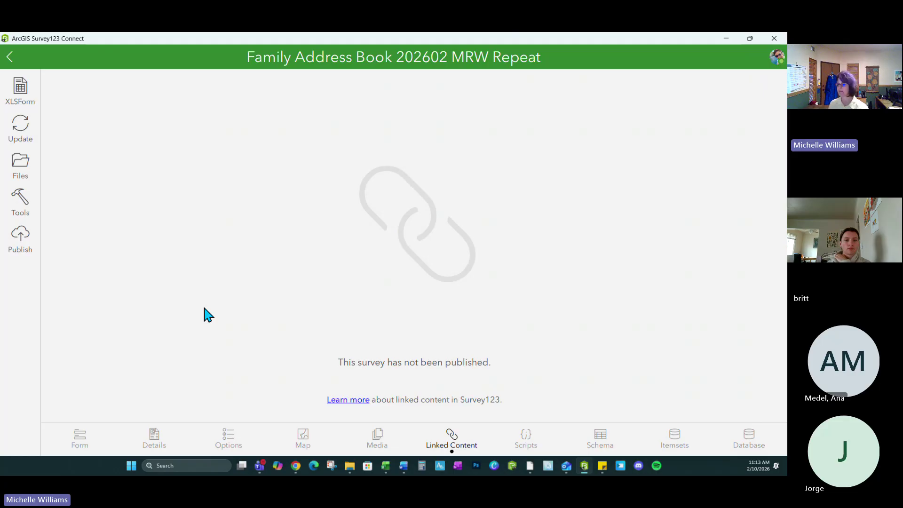
click(526, 440)
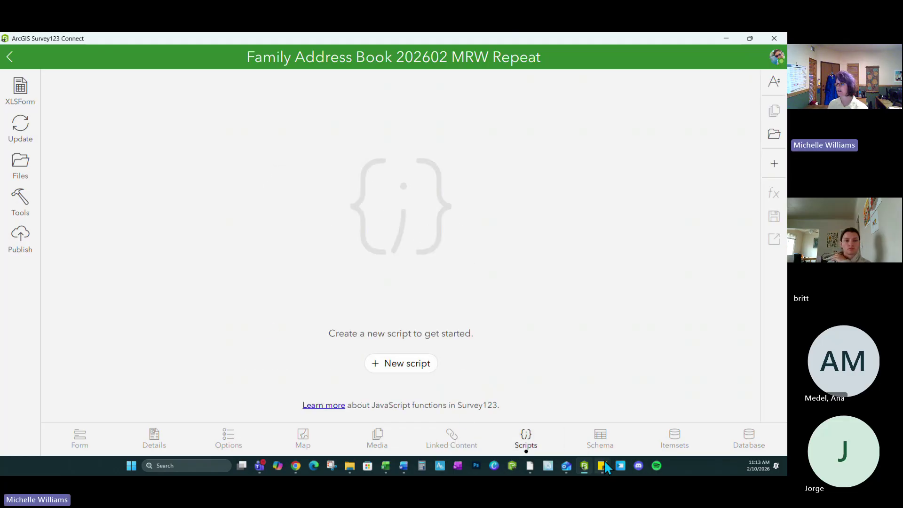
click(600, 442)
click(675, 442)
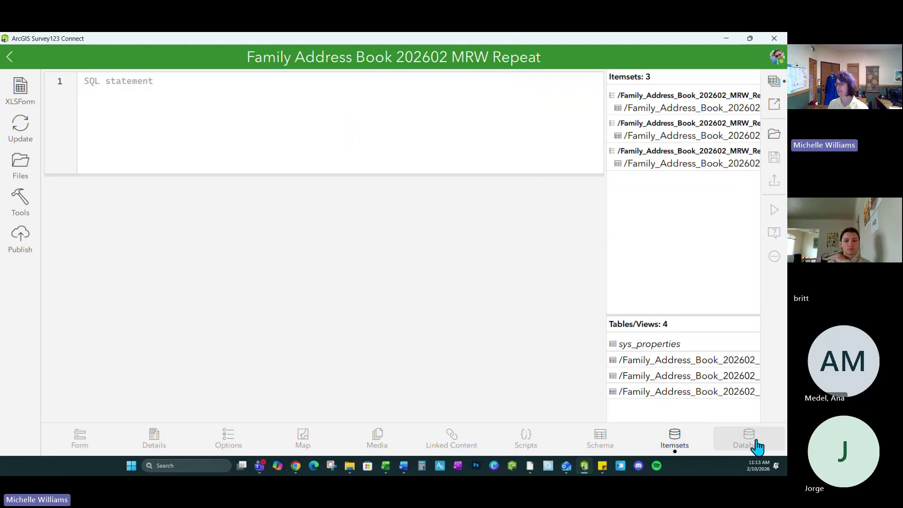
click(759, 444)
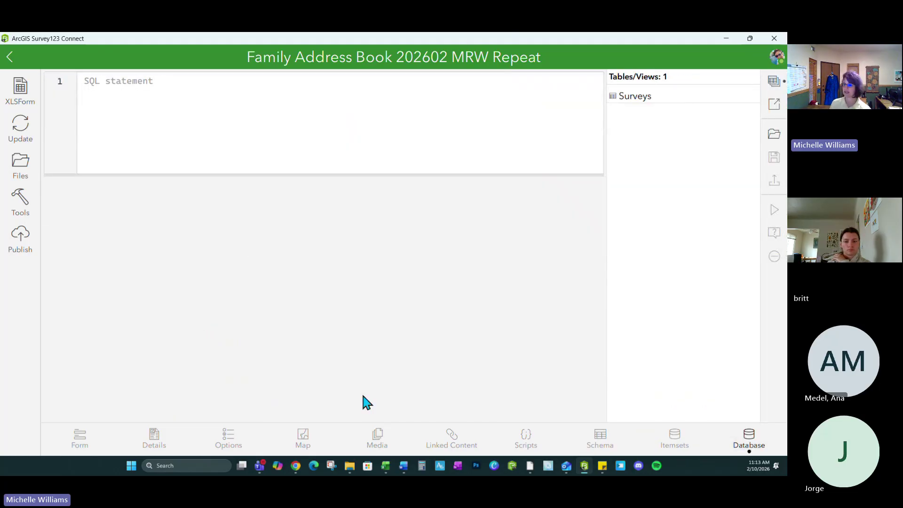
Step: Return to the form preview and restore the Survey123 Connect window beside the survey workbook
click(71, 440)
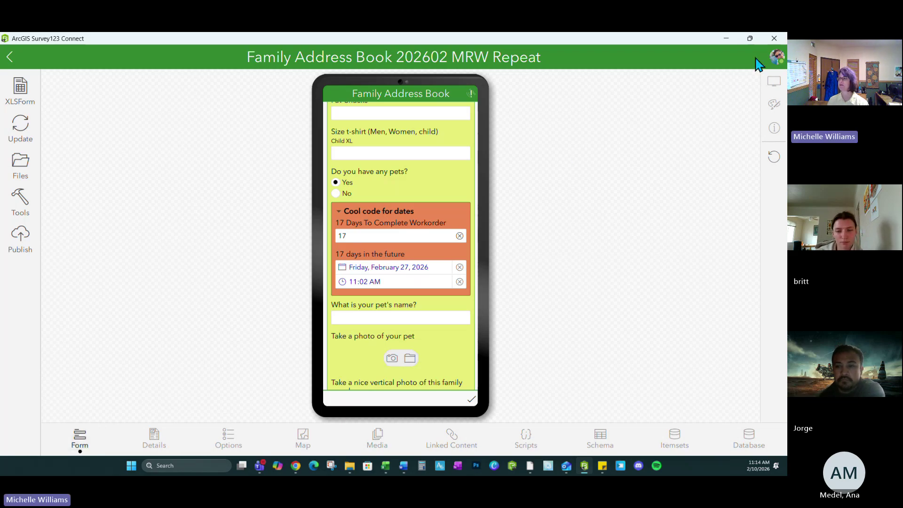
click(750, 38)
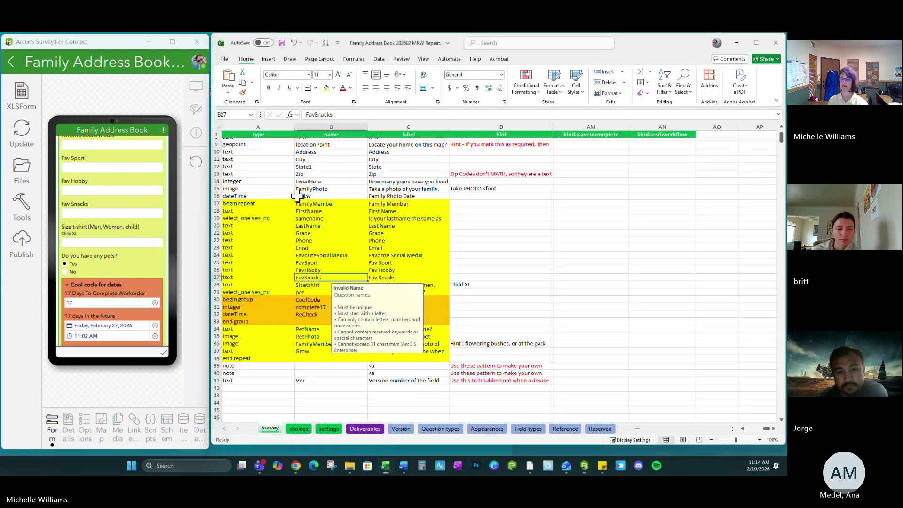
click(280, 234)
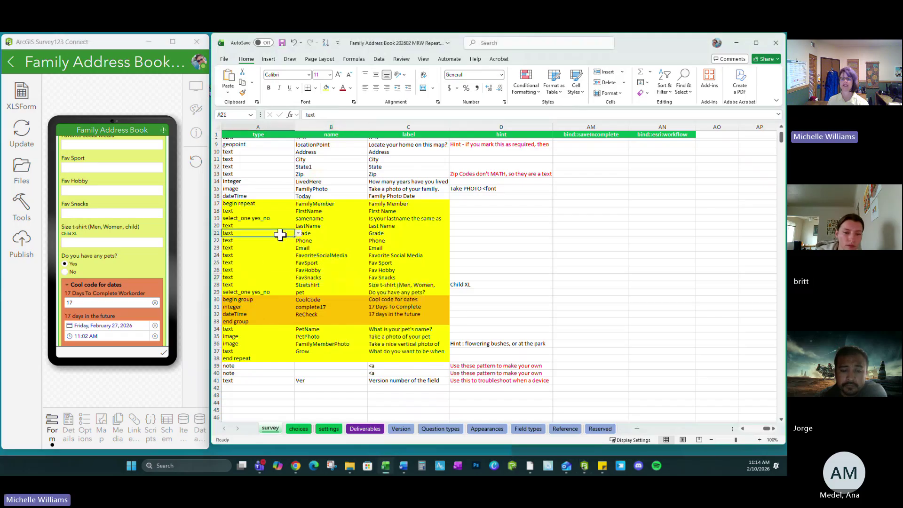
Step: Clear the version number question in row 41 of the survey sheet, save the workbook and check the end of the form preview
scroll(281, 234, up, 3)
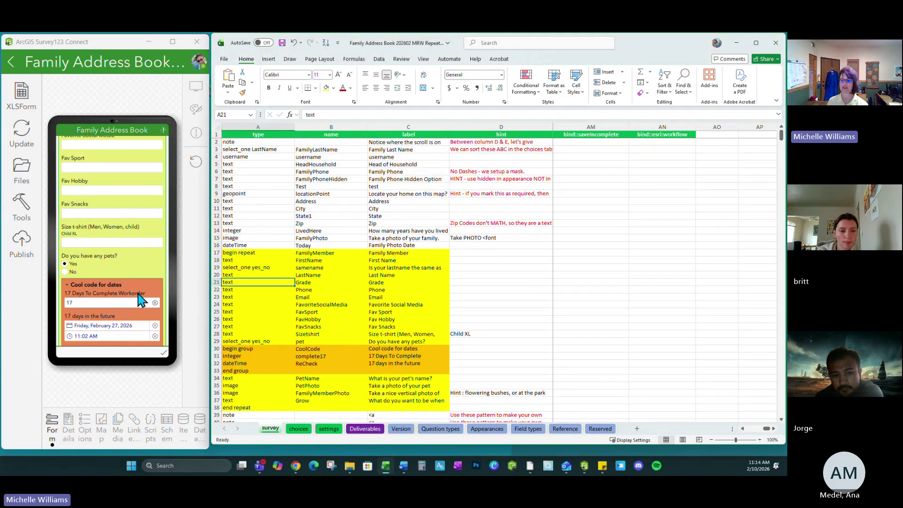
scroll(274, 314, down, 1)
scroll(274, 314, down, 3)
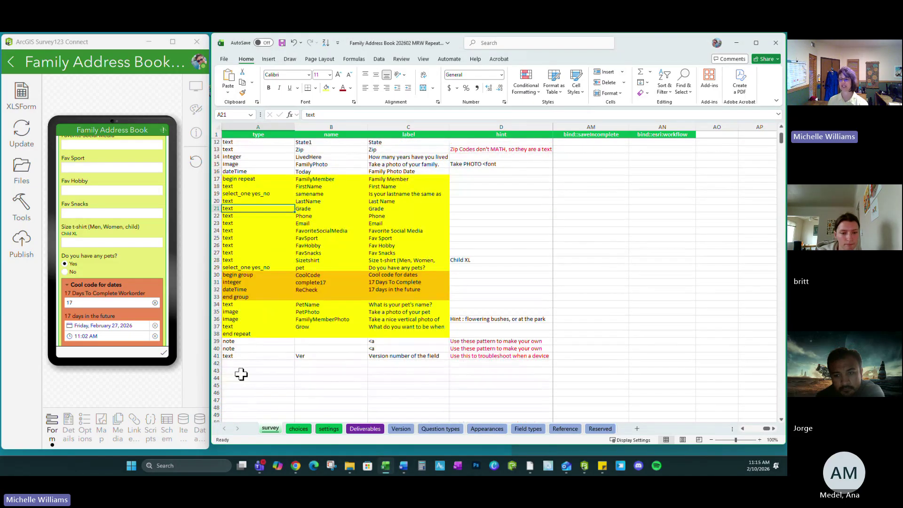
click(216, 356)
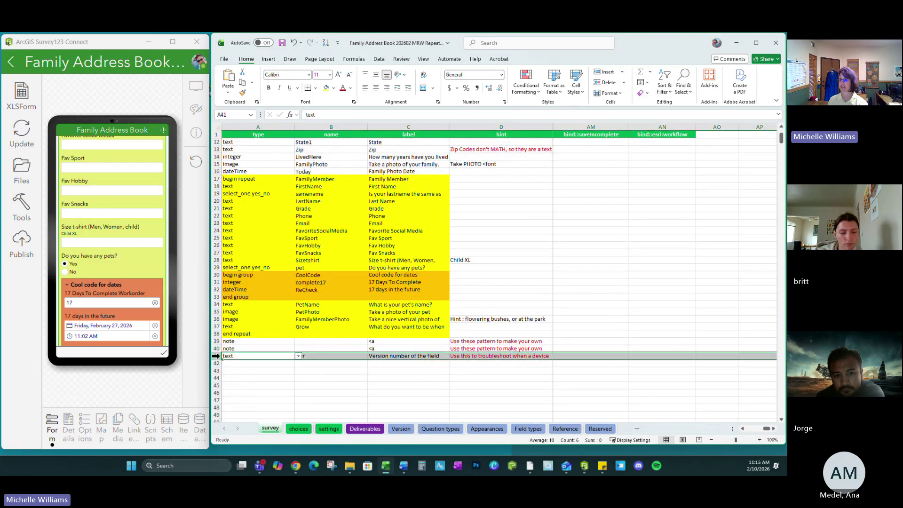
scroll(121, 308, down, 5)
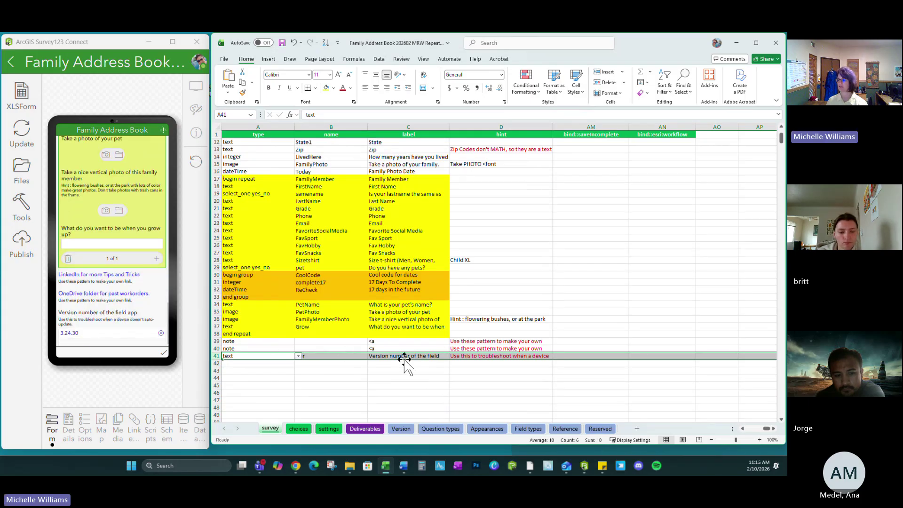
key(Delete)
click(374, 327)
click(282, 43)
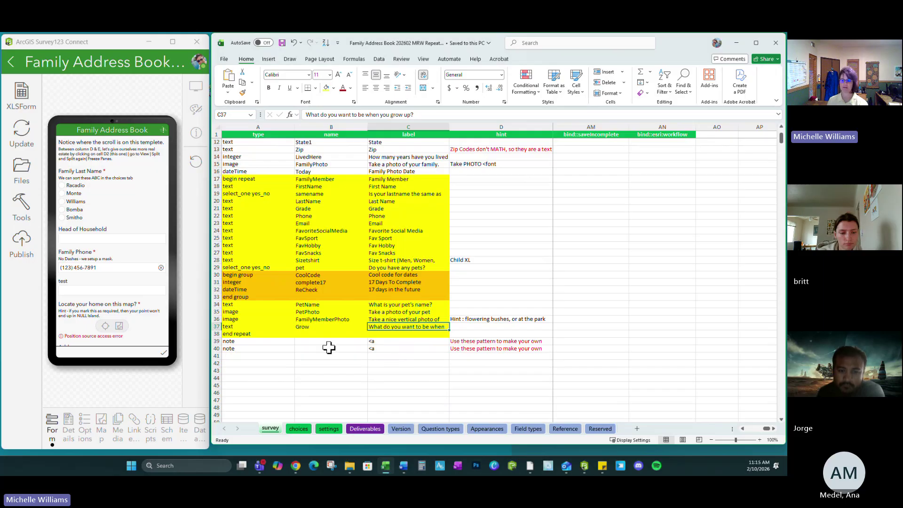
scroll(81, 254, down, 10)
scroll(79, 249, down, 10)
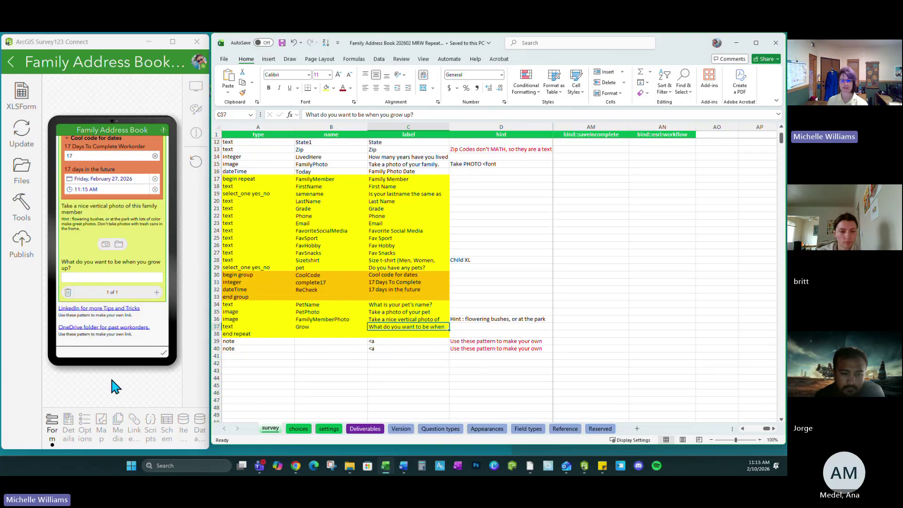
Step: Undo the clearing of the version number question in row 41 and save the workbook
click(272, 378)
key(ctrl+z)
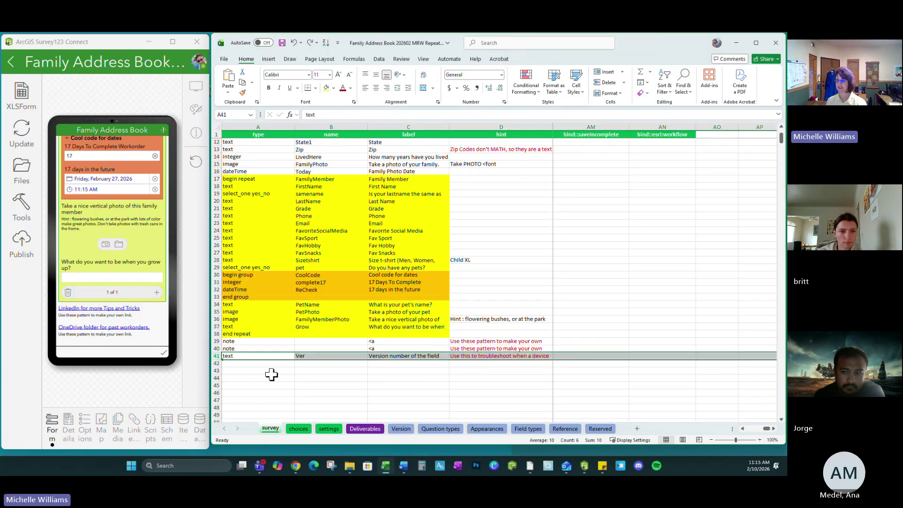
click(302, 333)
click(283, 44)
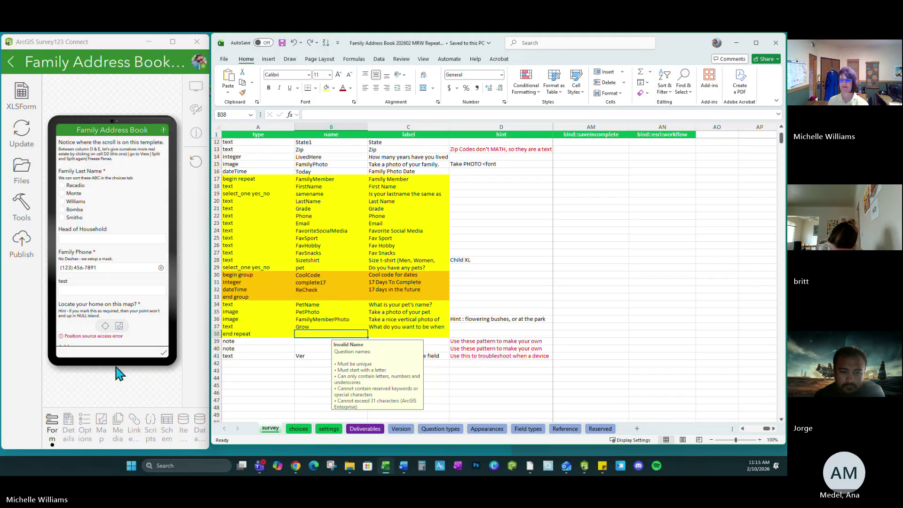
Step: Start publishing the Family Address Book survey and turn on Enable sync in the publish options
click(22, 253)
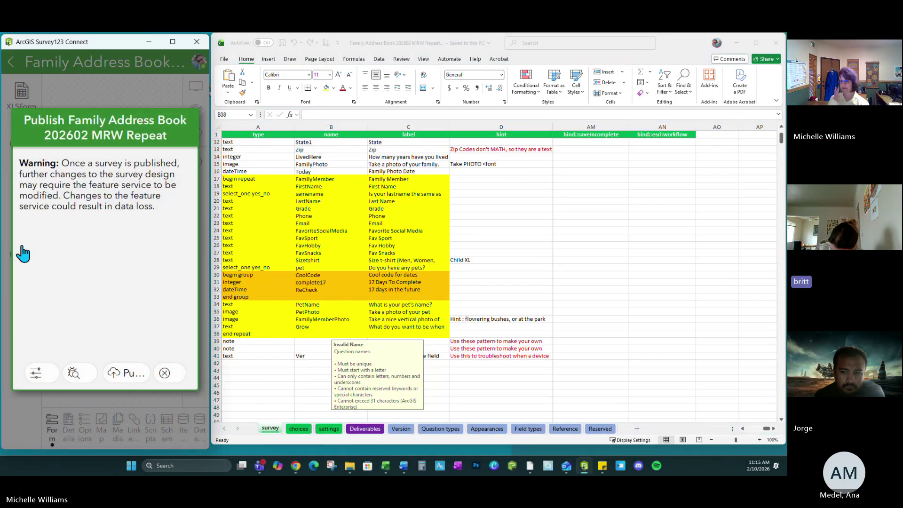
click(172, 41)
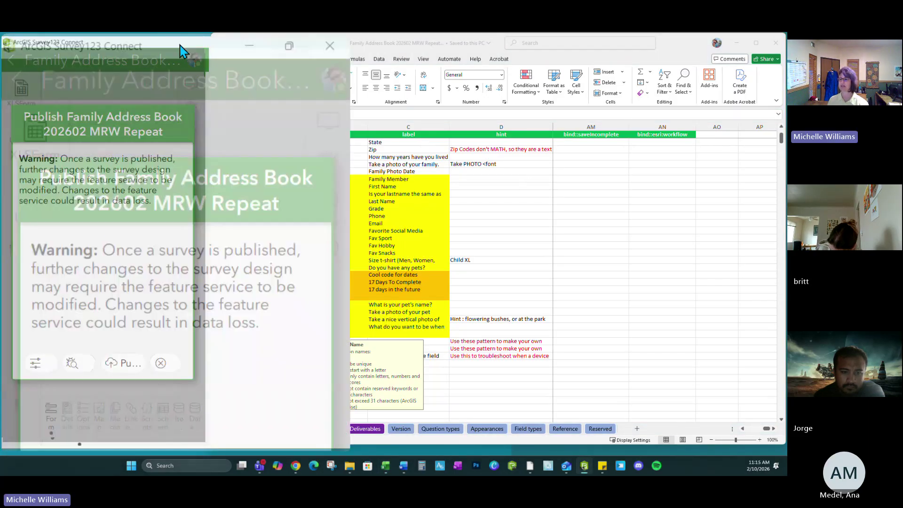
click(254, 376)
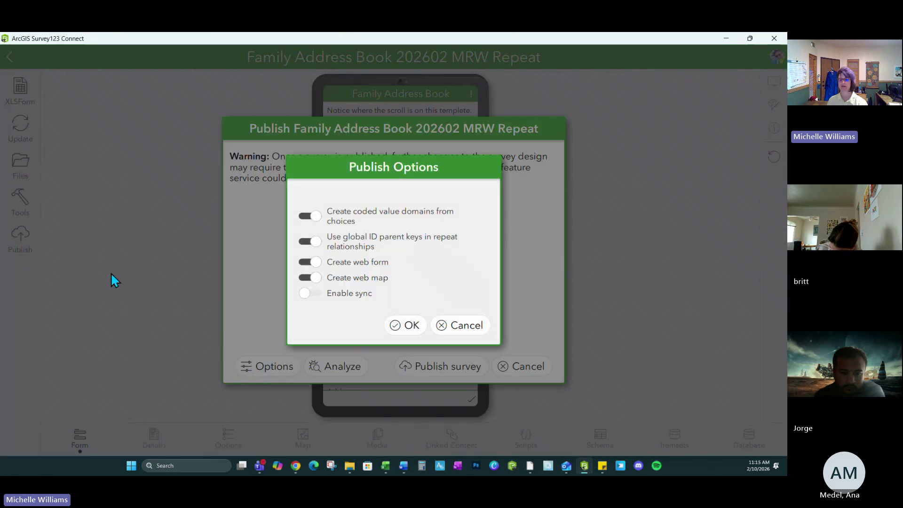
click(313, 292)
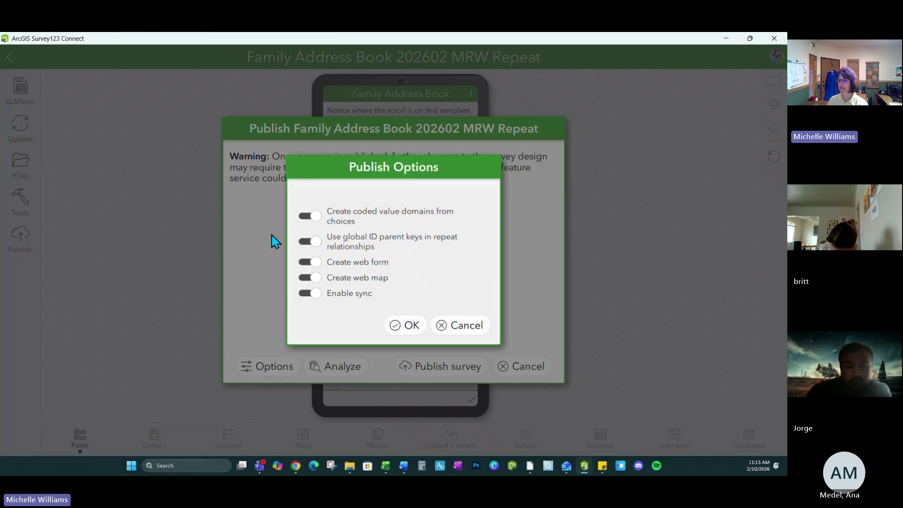
click(410, 326)
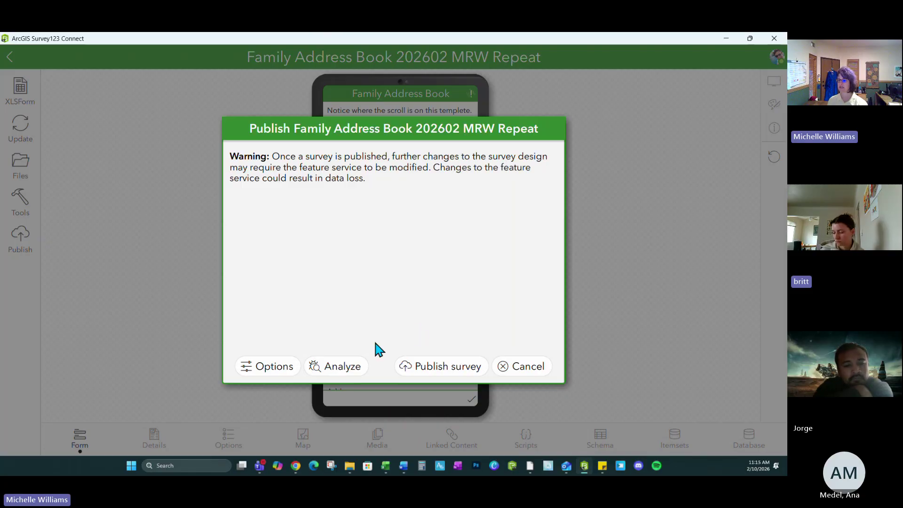
Step: Analyze the survey for issues, then publish it and close the publishing summary
click(342, 369)
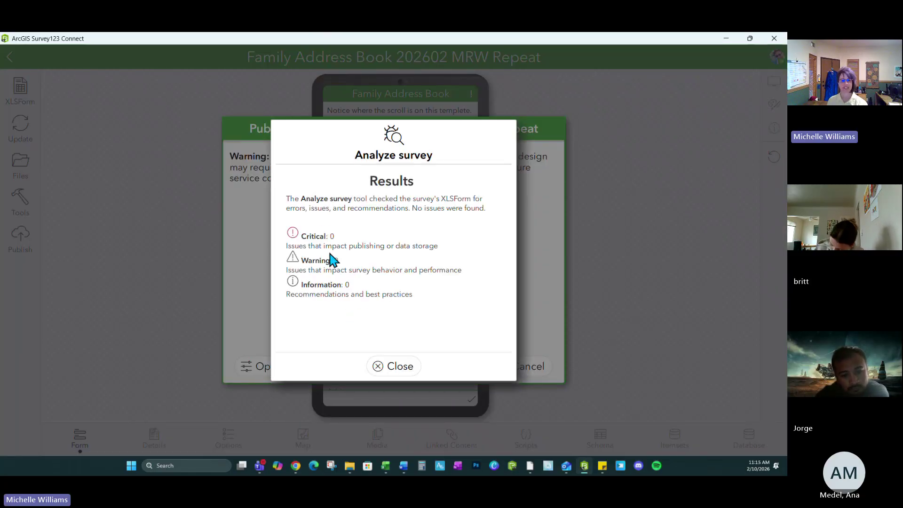
click(407, 358)
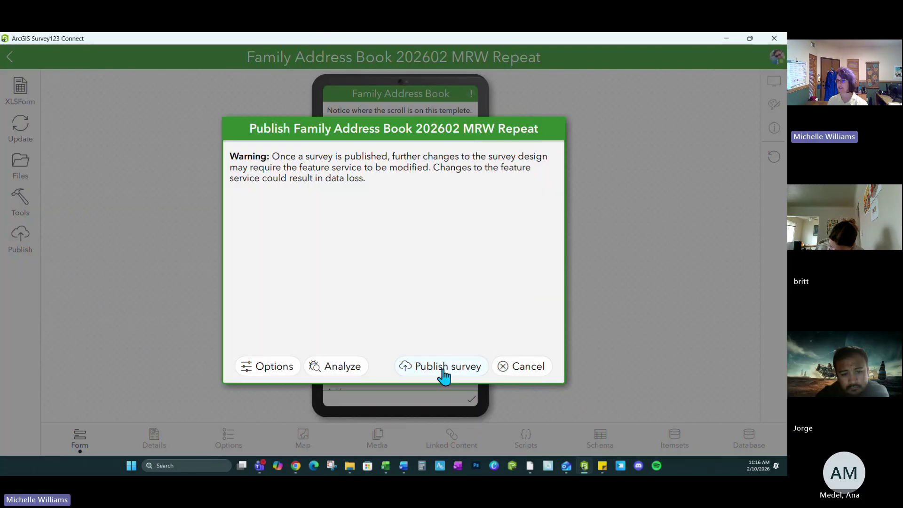
click(443, 371)
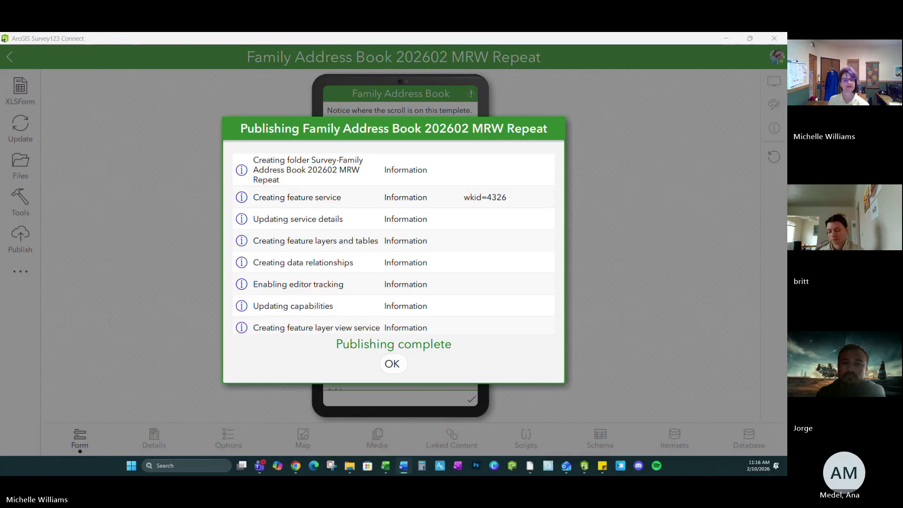
click(392, 364)
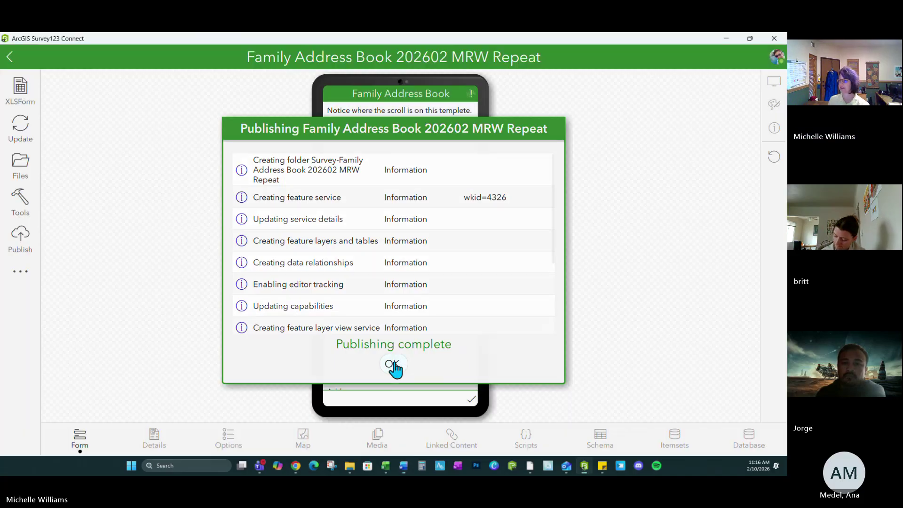
Step: Put away the Survey123 Connect and survey workbook windows and switch to Chrome
click(749, 38)
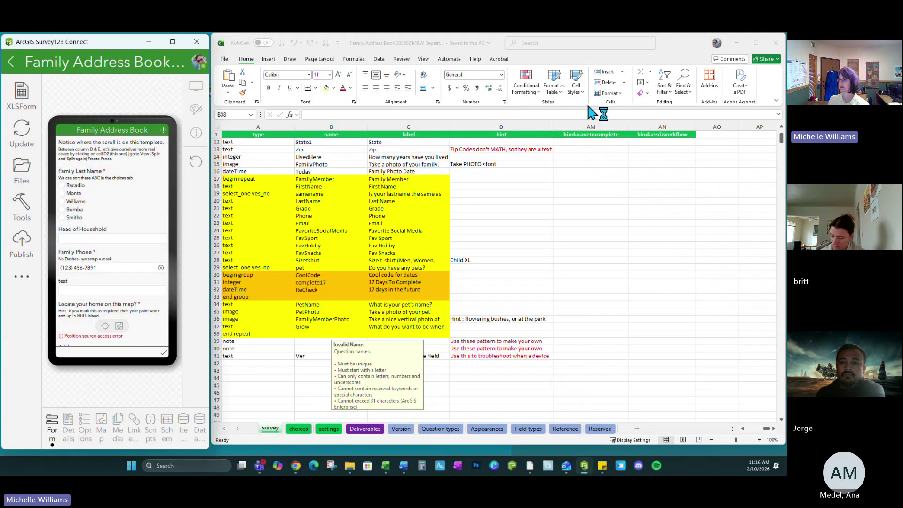
click(148, 41)
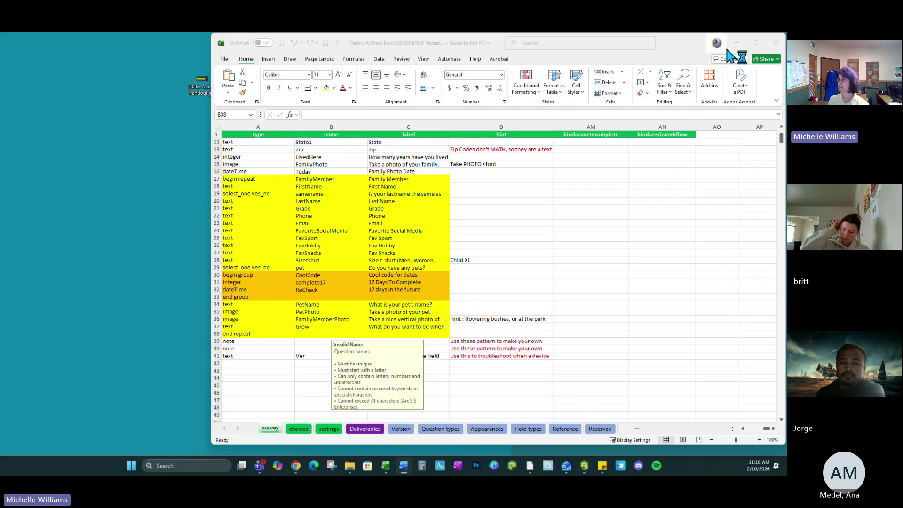
click(756, 43)
click(385, 465)
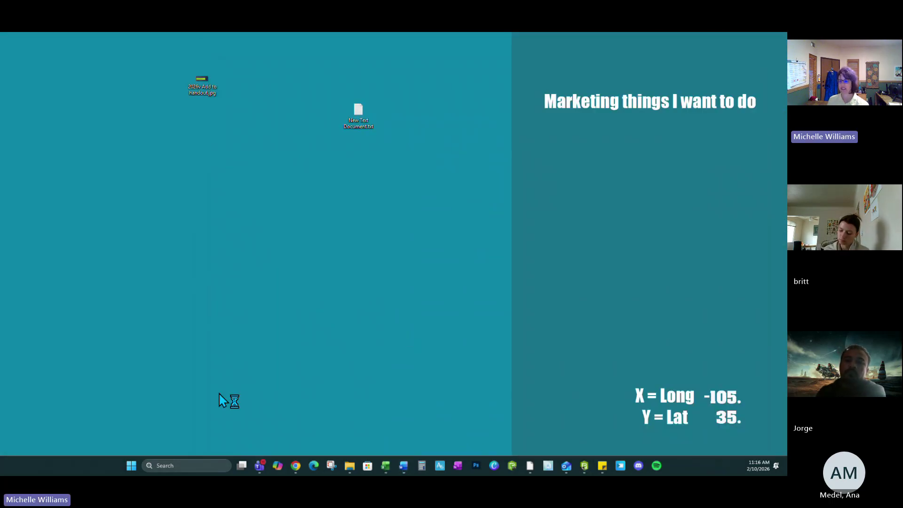
click(292, 467)
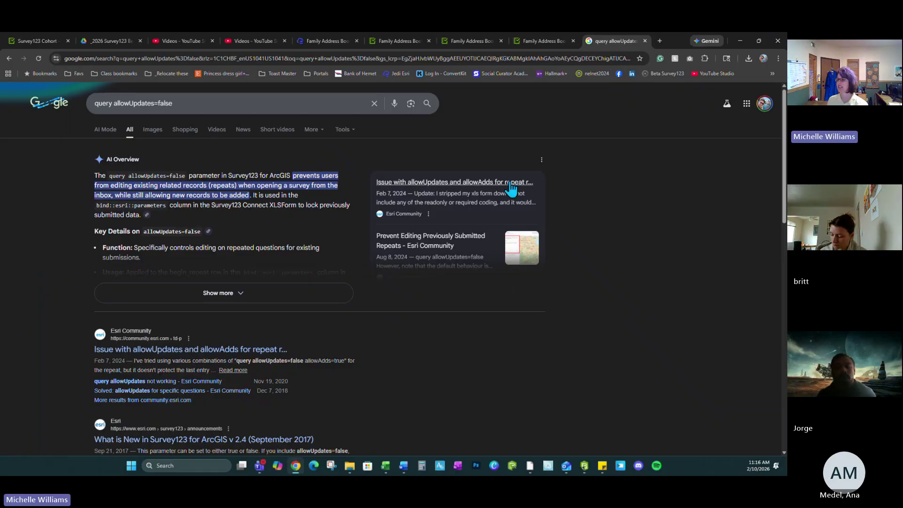
Step: Close the allowUpdates search tab and the three Family Address Book survey tabs beside it
click(645, 41)
click(645, 41)
click(645, 41)
click(644, 41)
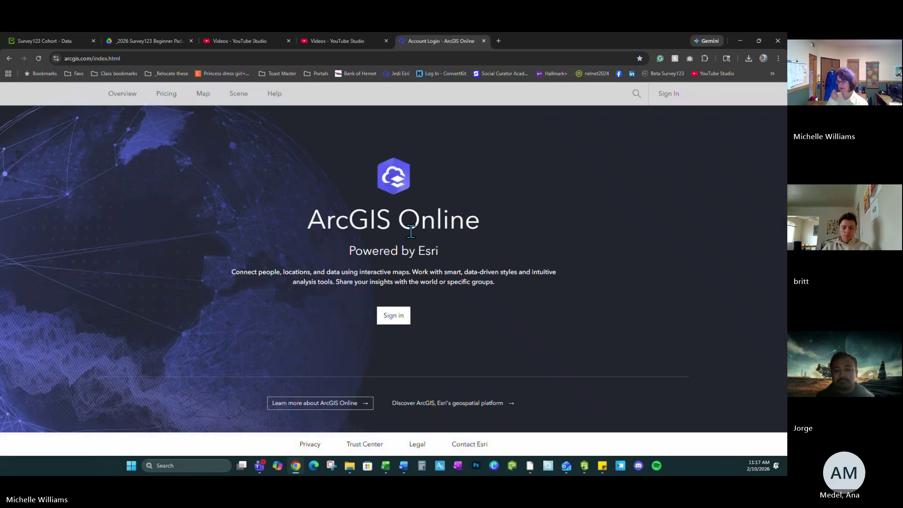
Step: Sign in to ArcGIS Online with the saved username and account password
click(393, 316)
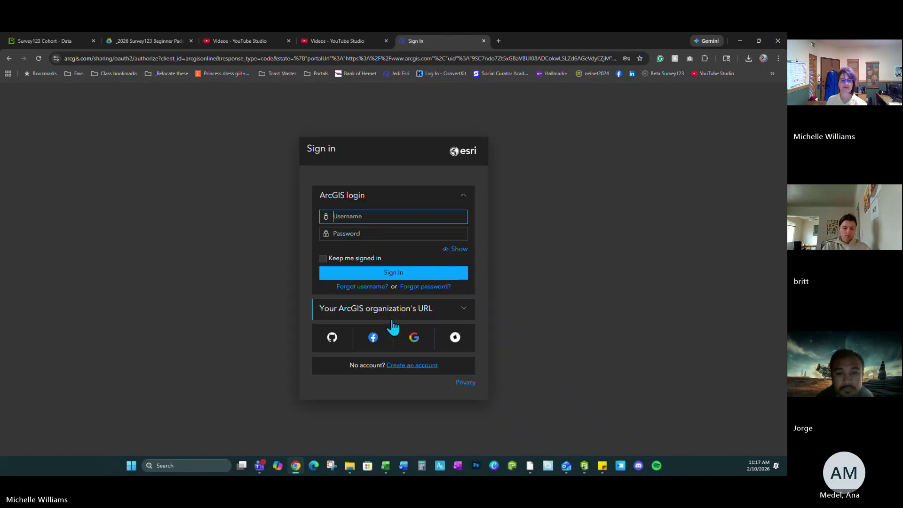
click(398, 242)
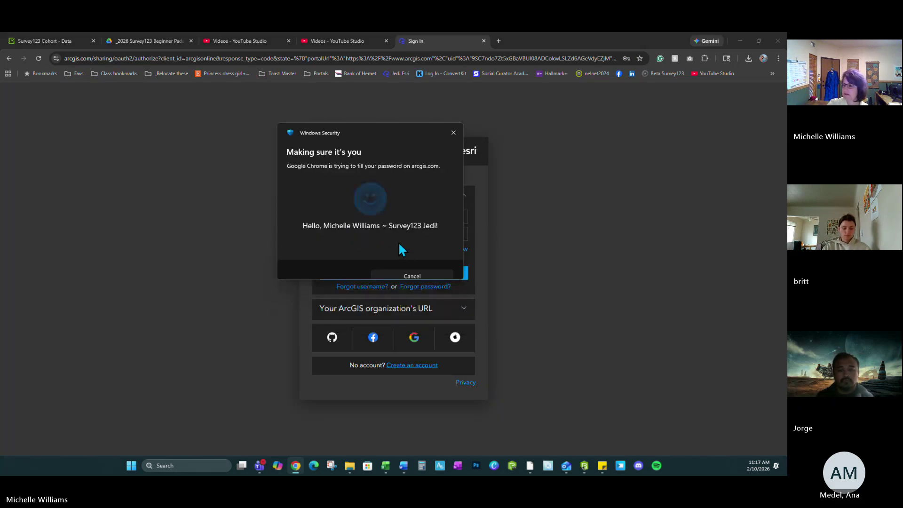
click(395, 274)
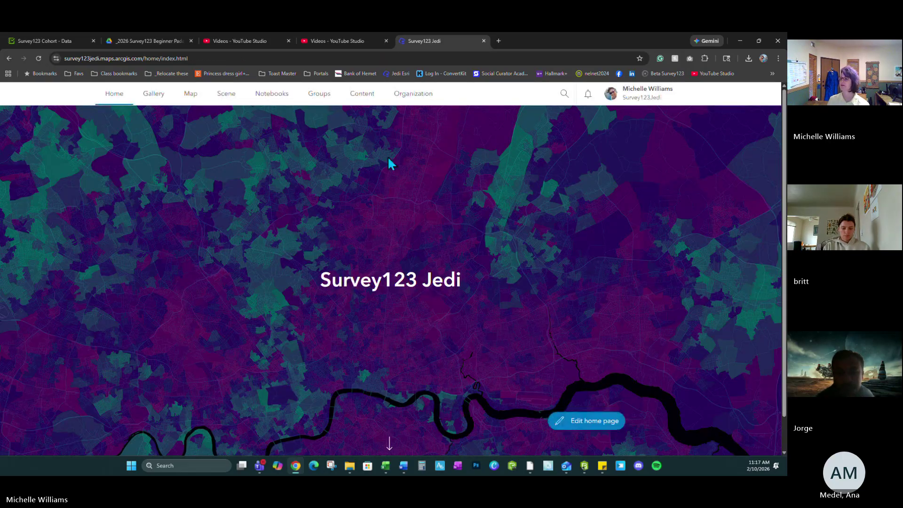
Step: Open the organization's content page and list all items under My content
click(362, 96)
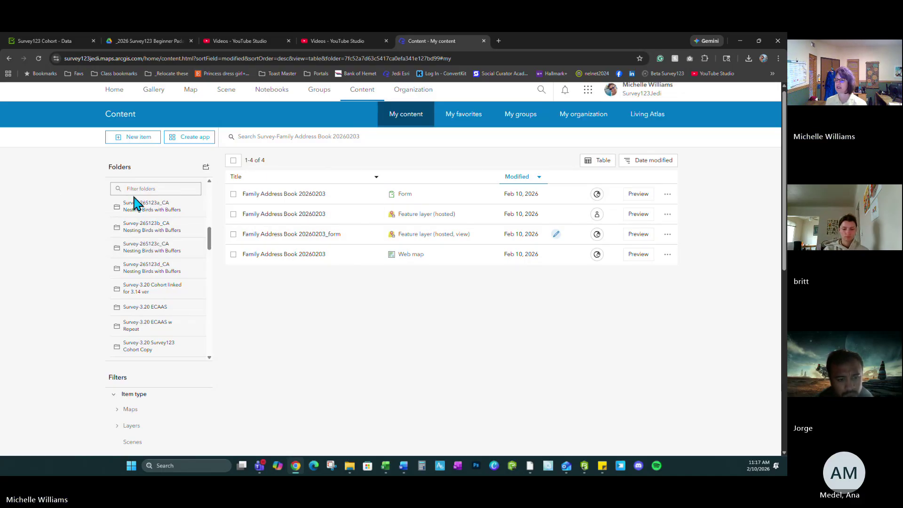
scroll(155, 225, up, 6)
scroll(155, 225, up, 2)
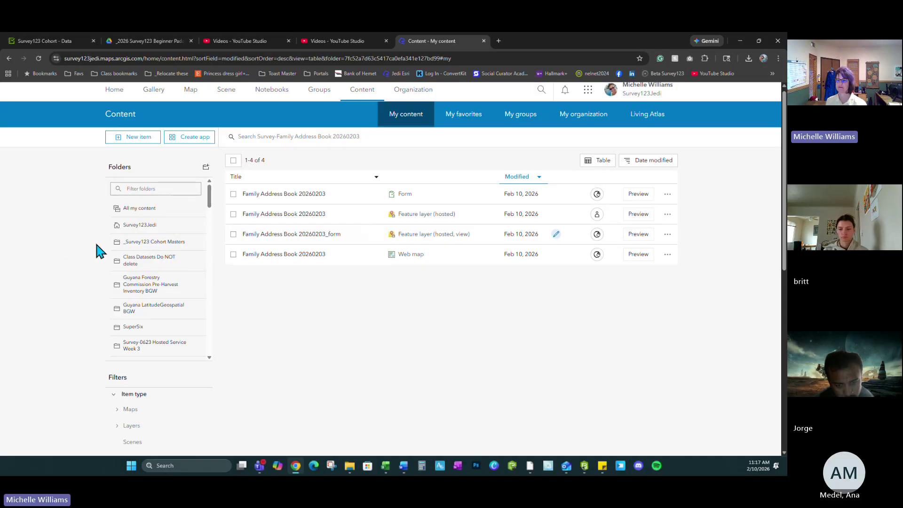
click(141, 208)
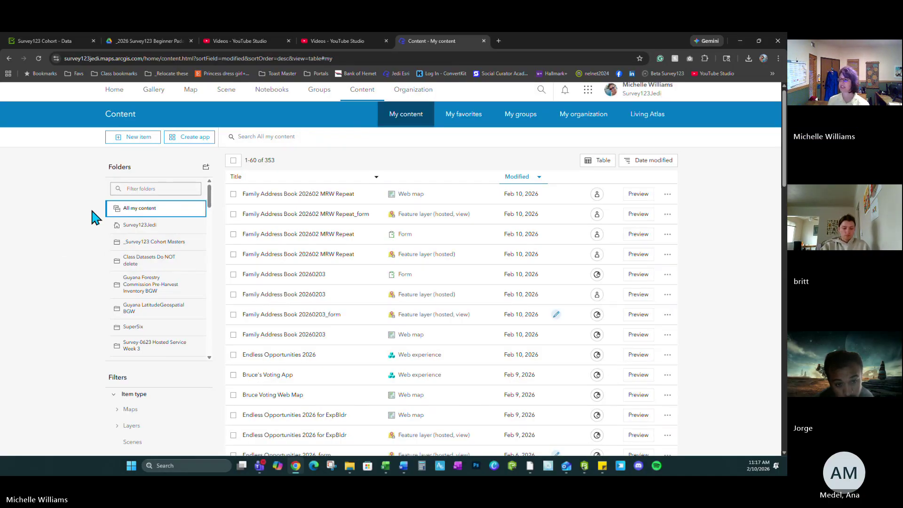
Step: Select the web map, form, hosted feature layer and view named Family Address Book 202602 MRW Repeat
click(233, 194)
click(233, 214)
click(233, 234)
click(233, 253)
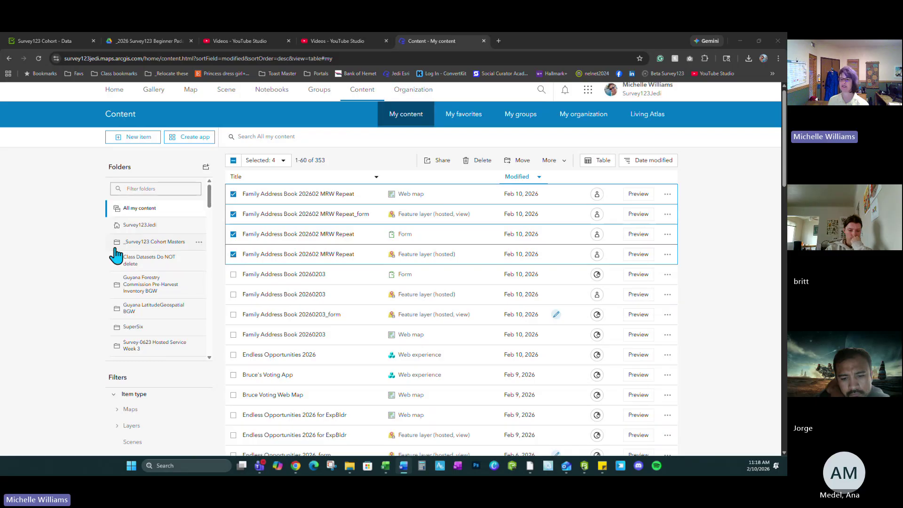
Step: In the settings of the Family Address Book 202602 MRW Repeat hosted feature layer, approve public sharing when editing is enabled
click(310, 255)
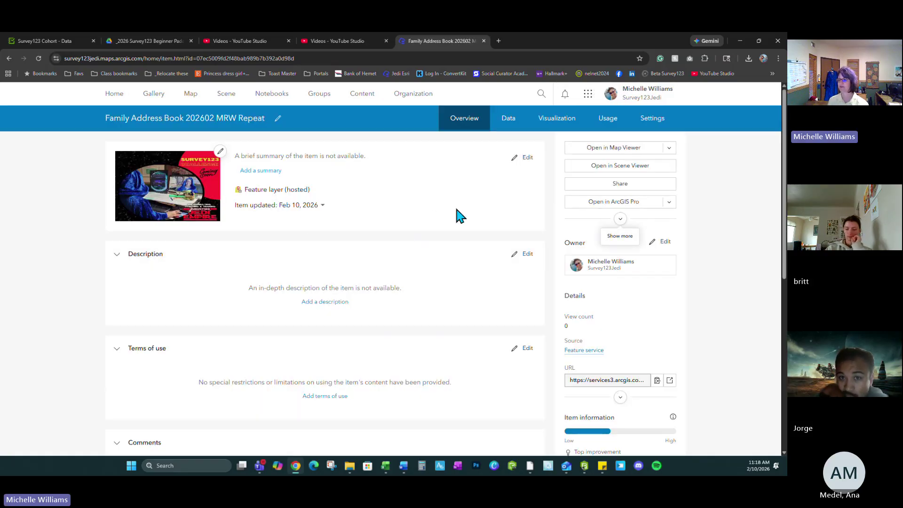
click(653, 119)
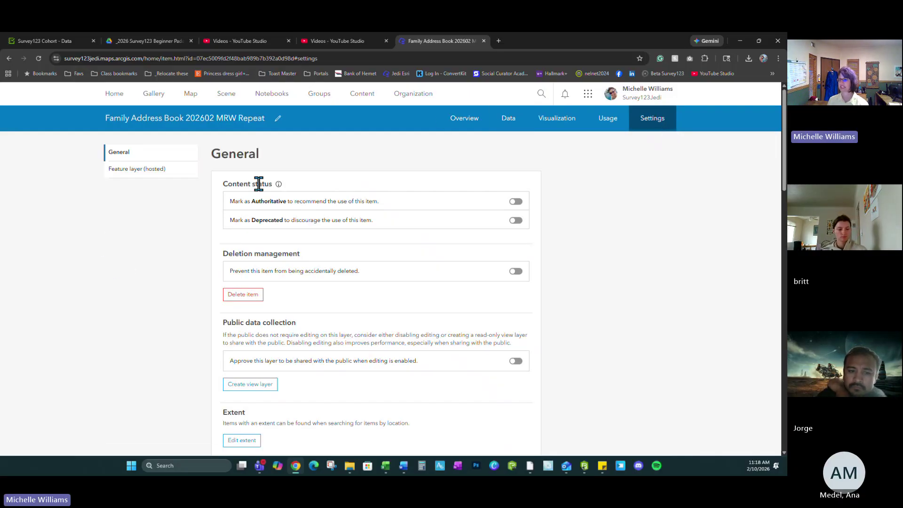
drag(252, 201, 296, 217)
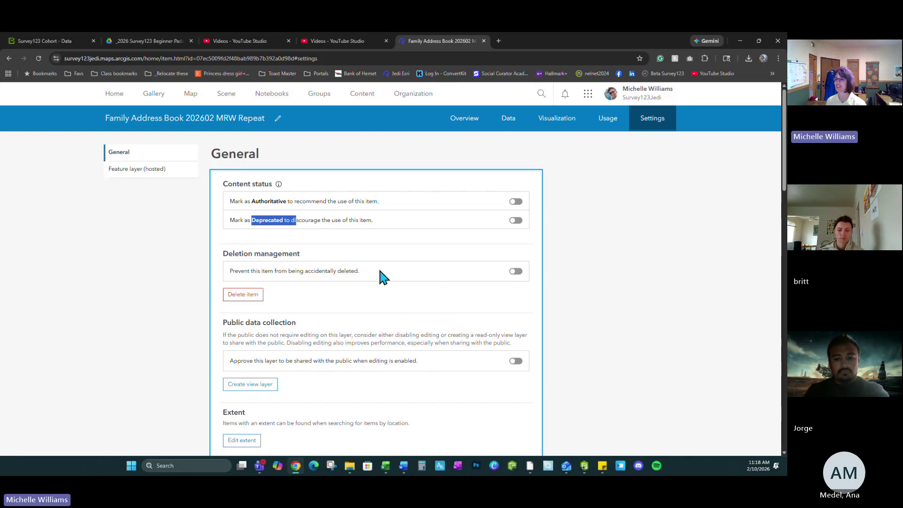
scroll(378, 270, down, 3)
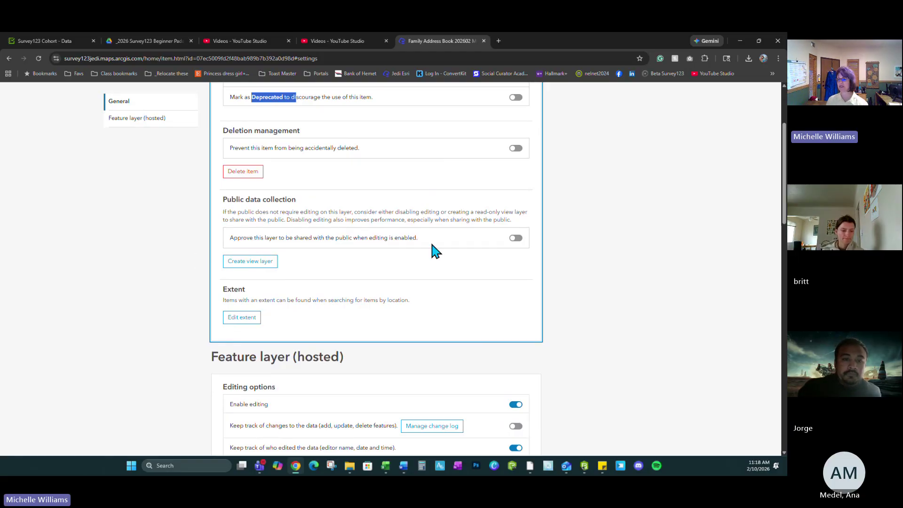
click(516, 238)
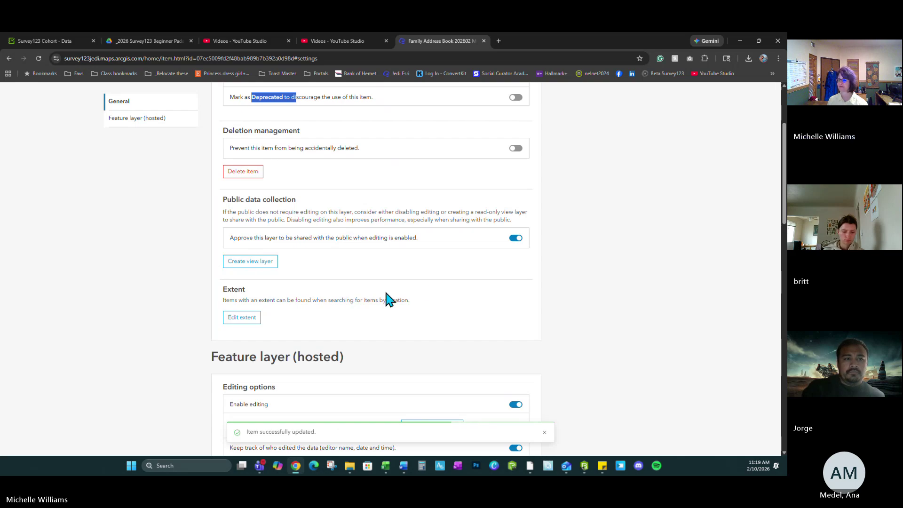
Step: Turn on keeping track of changes to the data in the hosted feature layer's editing options
scroll(386, 296, down, 3)
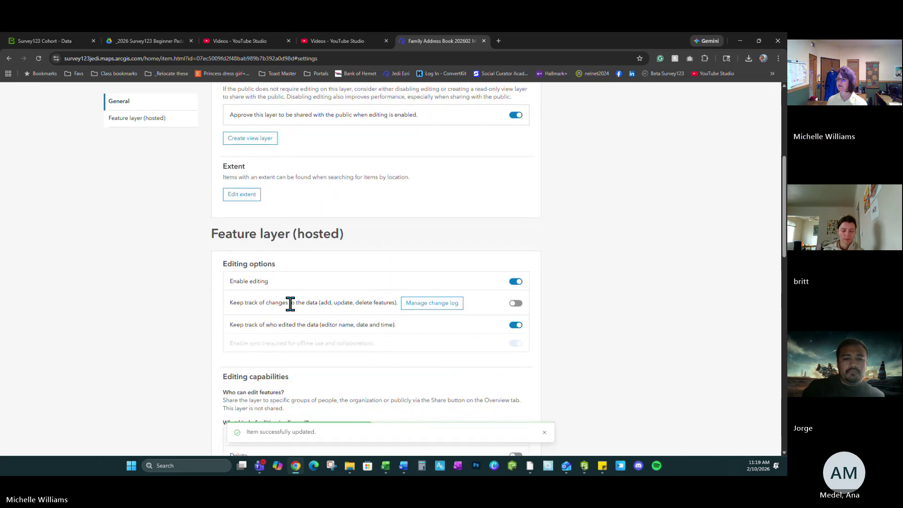
scroll(290, 303, down, 2)
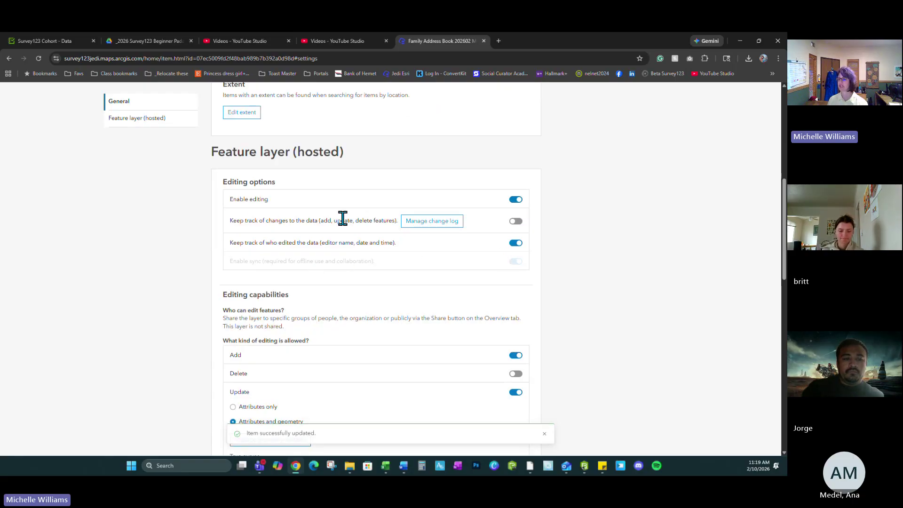
drag(241, 223, 352, 221)
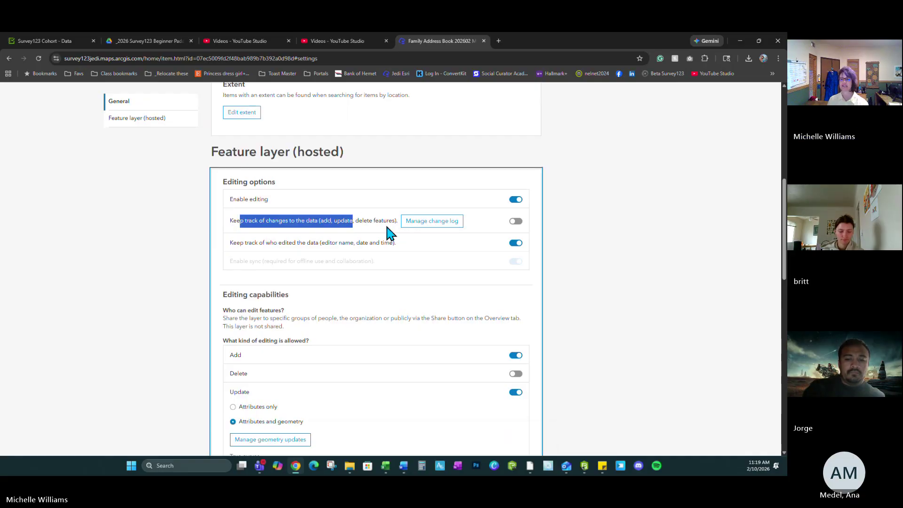
click(517, 221)
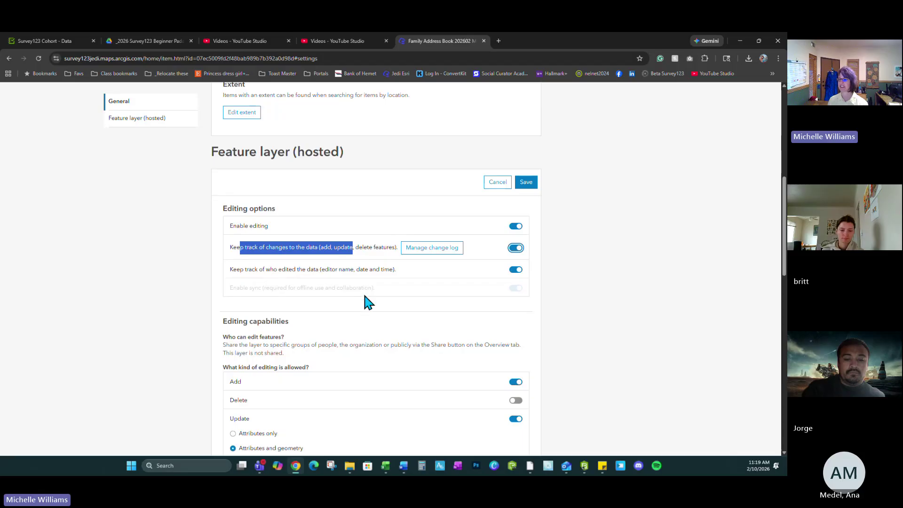
Step: Turn off the update of true curves in the layer's editing capabilities
scroll(426, 362, down, 3)
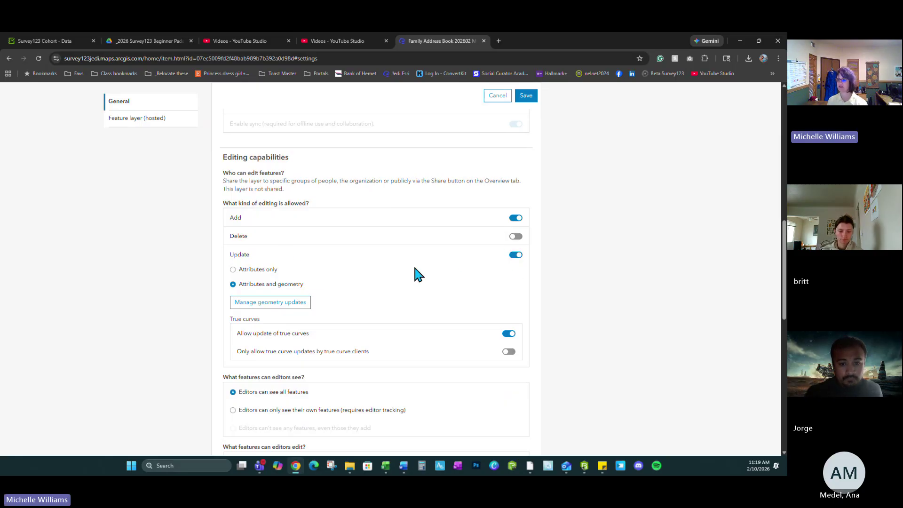
scroll(412, 270, down, 2)
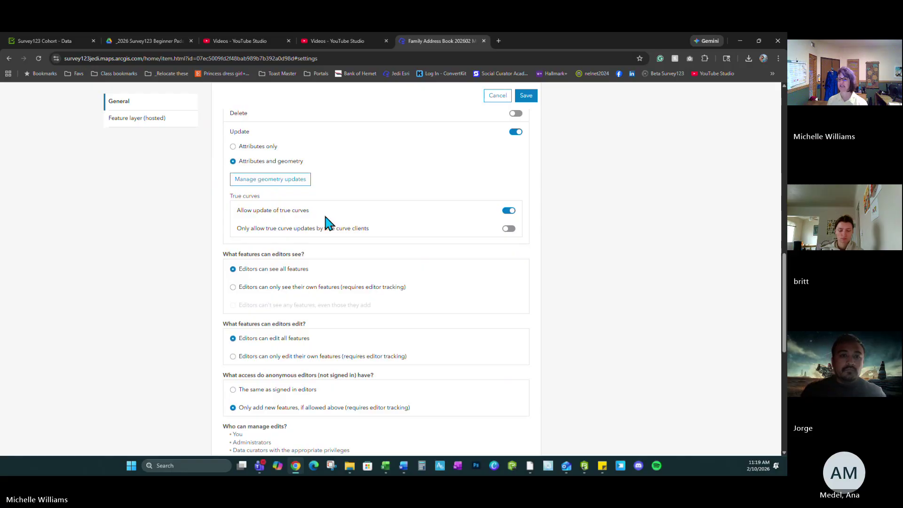
click(507, 210)
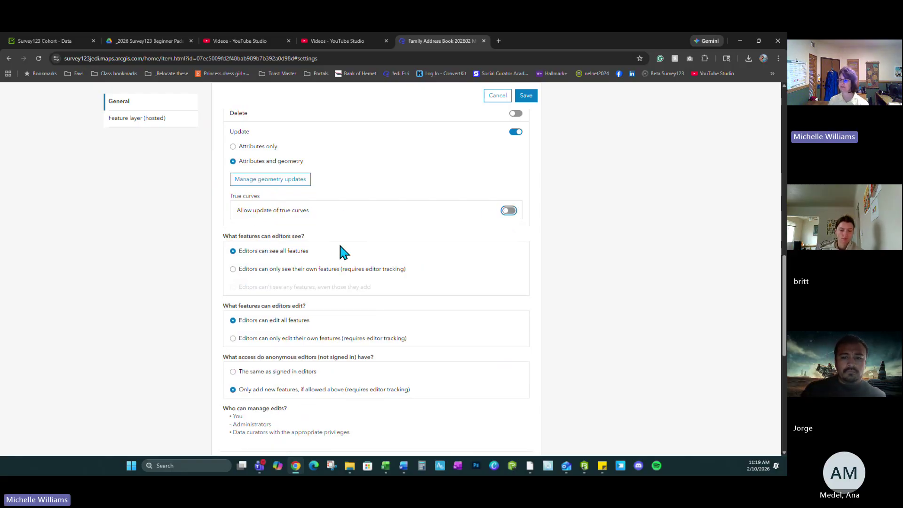
Step: Allow others to export the hosted feature layer's data to different formats
scroll(339, 246, down, 1)
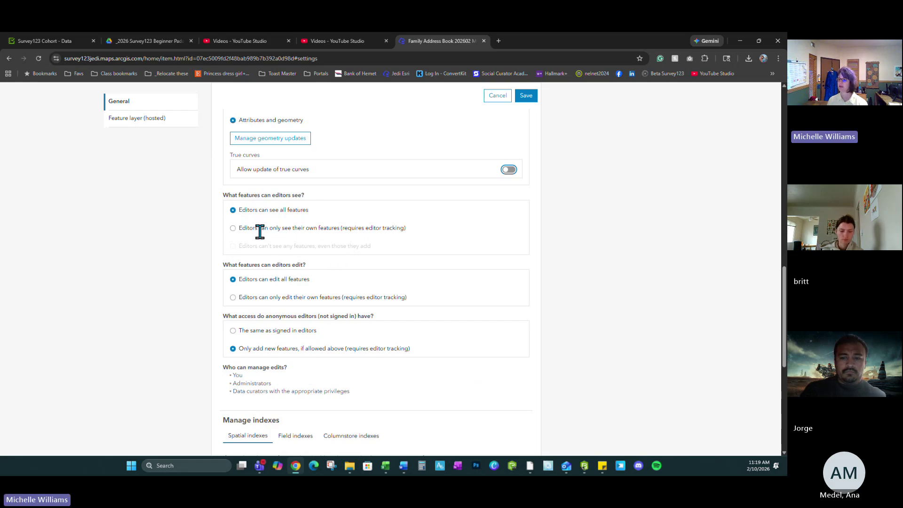
scroll(369, 288, down, 2)
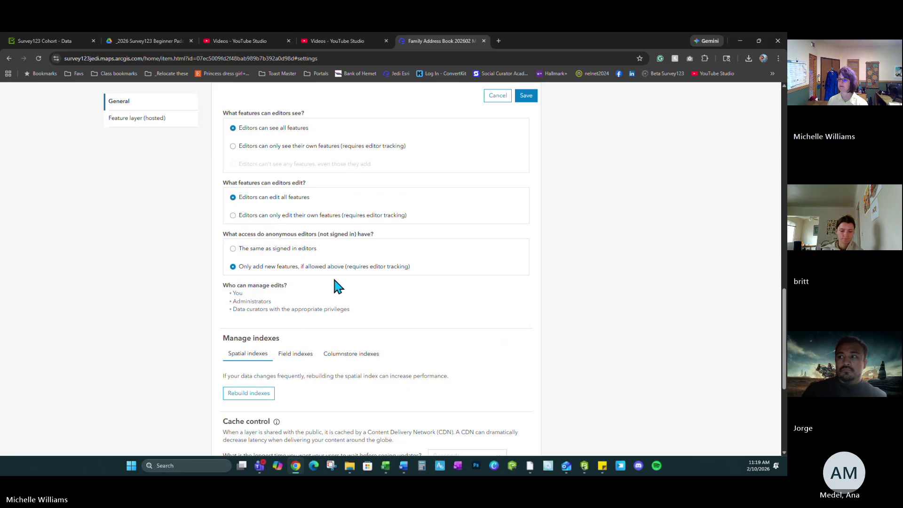
scroll(338, 285, down, 5)
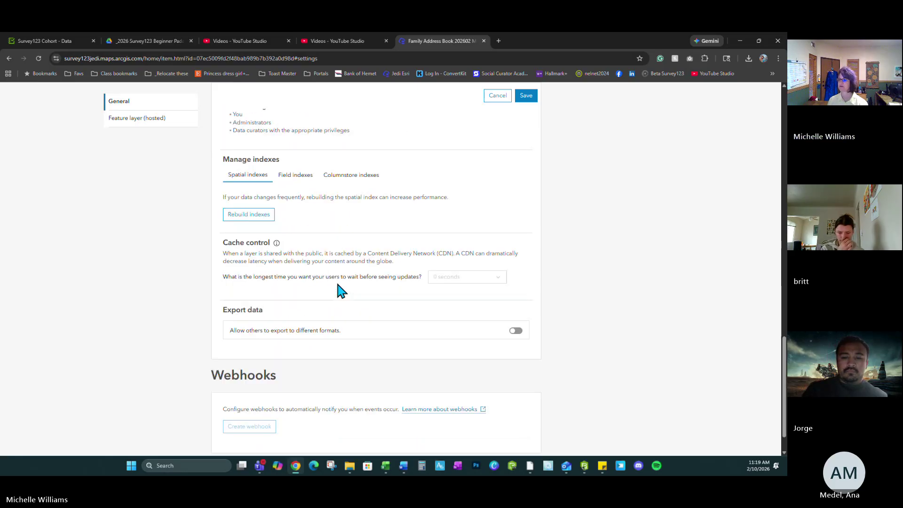
click(516, 305)
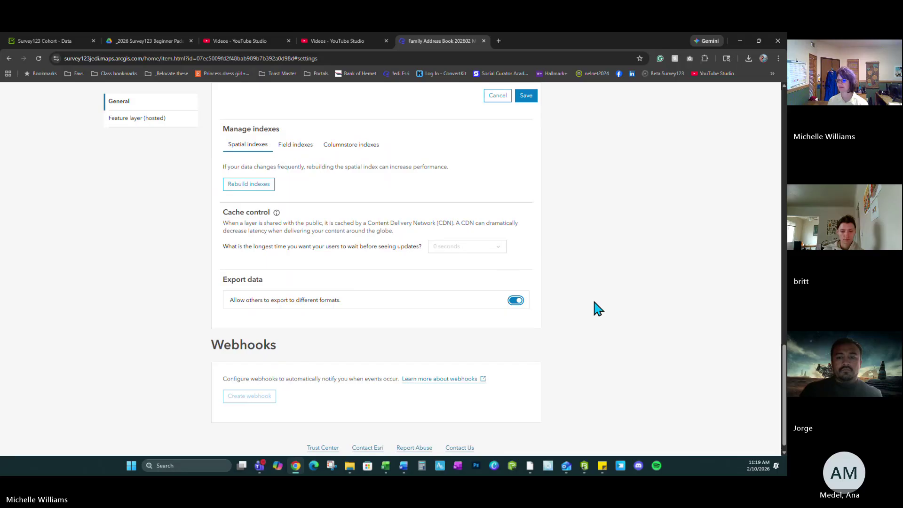
scroll(601, 292, up, 10)
scroll(604, 295, up, 2)
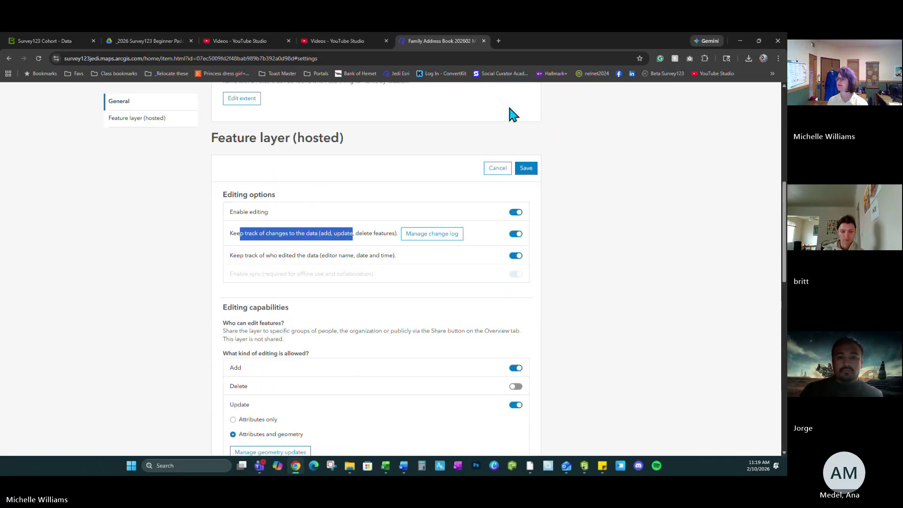
Step: Save the feature layer's editing settings, and open the sharing page of Family Address Book 202602 MRW Repeat in Survey123
click(526, 168)
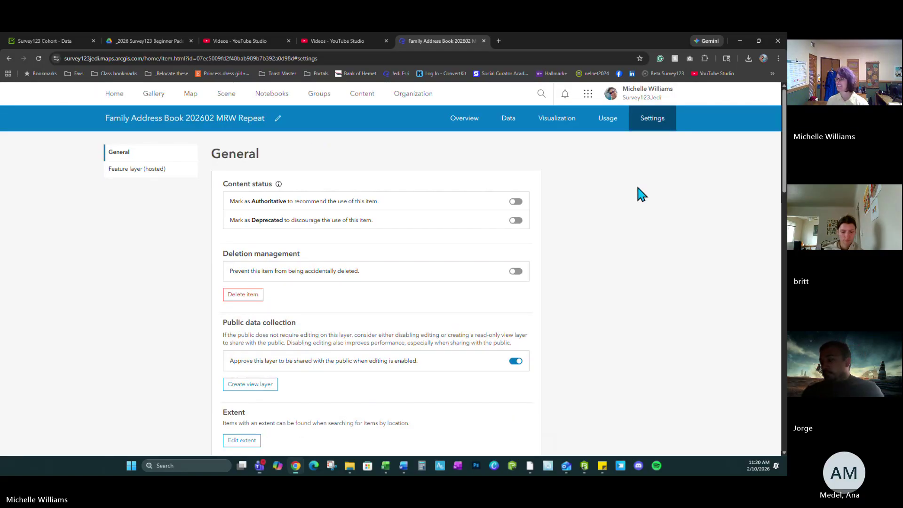
click(588, 97)
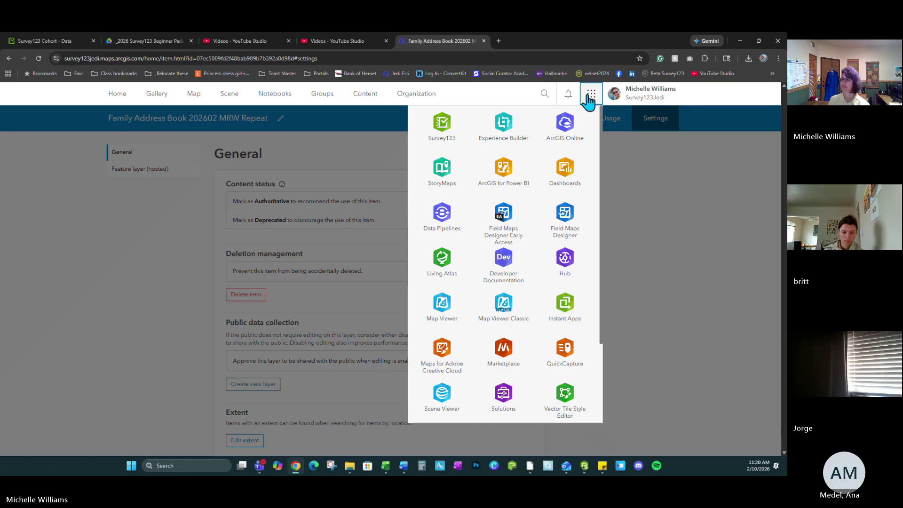
drag(441, 127, 558, 402)
drag(557, 400, 454, 122)
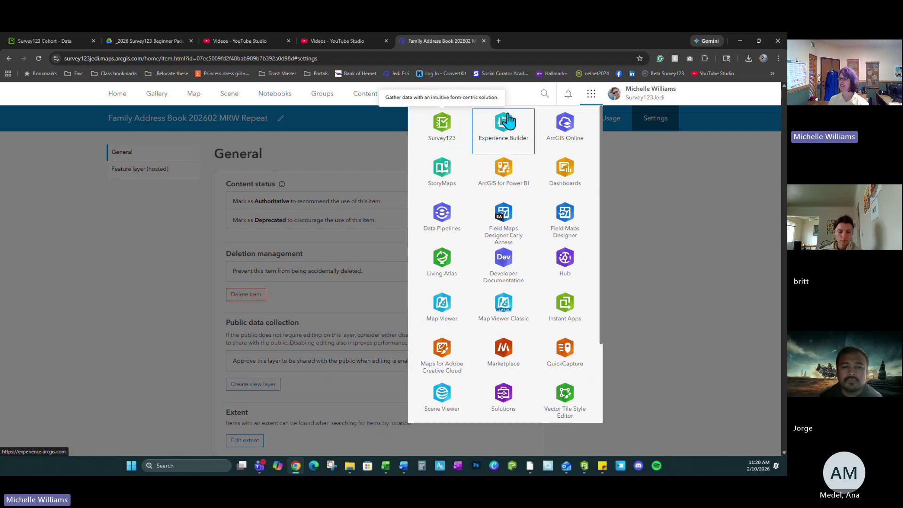
click(444, 129)
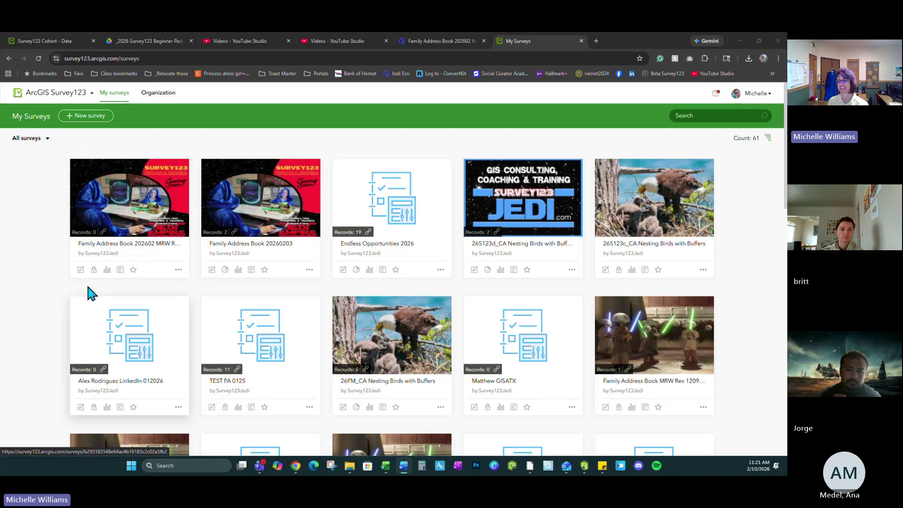
click(94, 270)
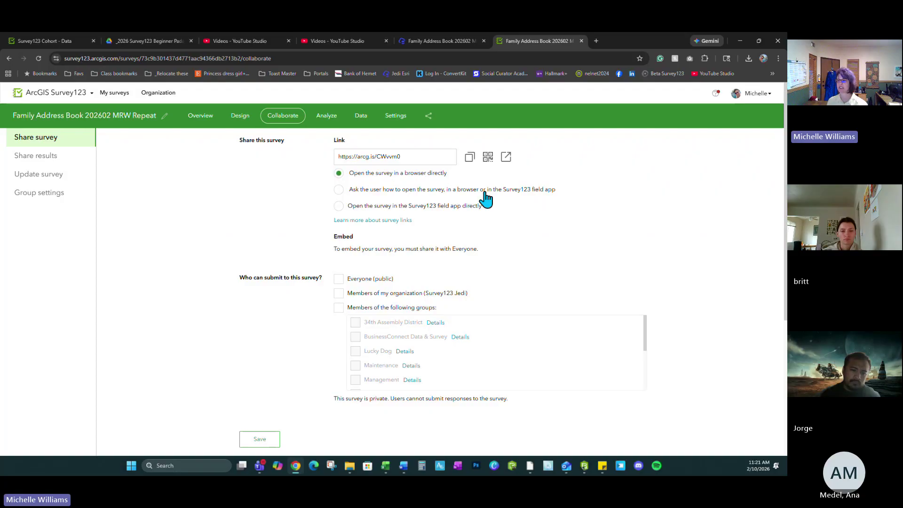
Step: Compare the survey links for opening directly in a browser, asking the user, and opening directly in the field app
click(339, 190)
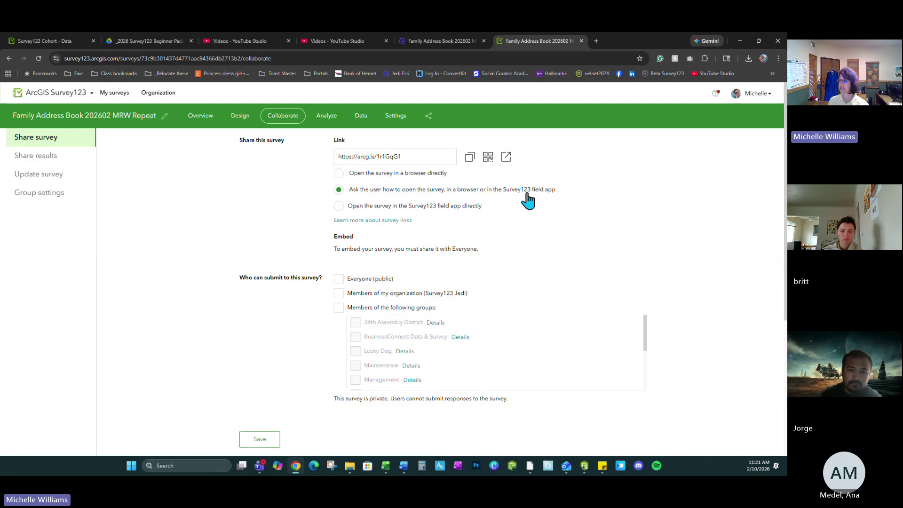
click(339, 207)
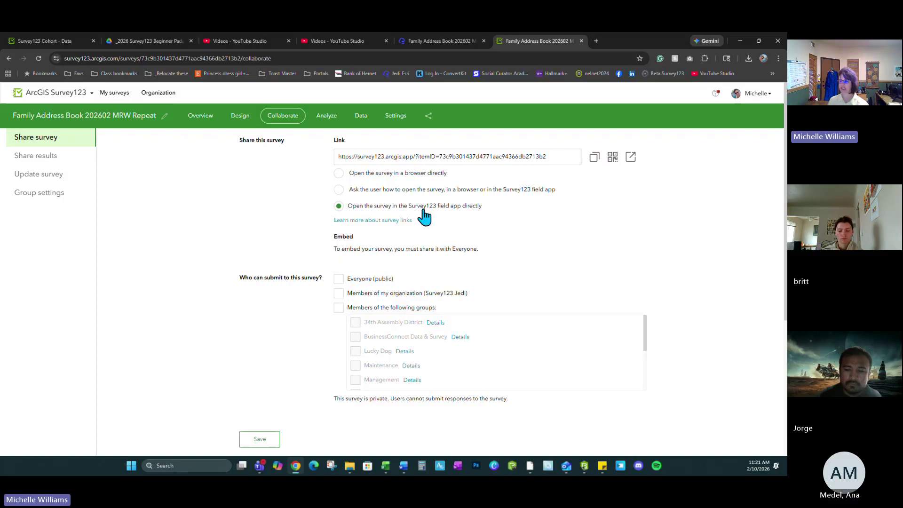
click(374, 174)
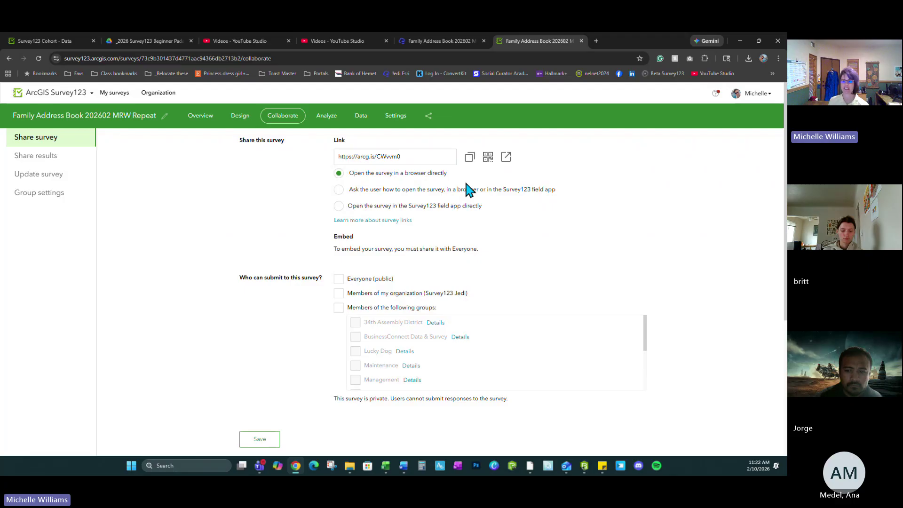
click(339, 189)
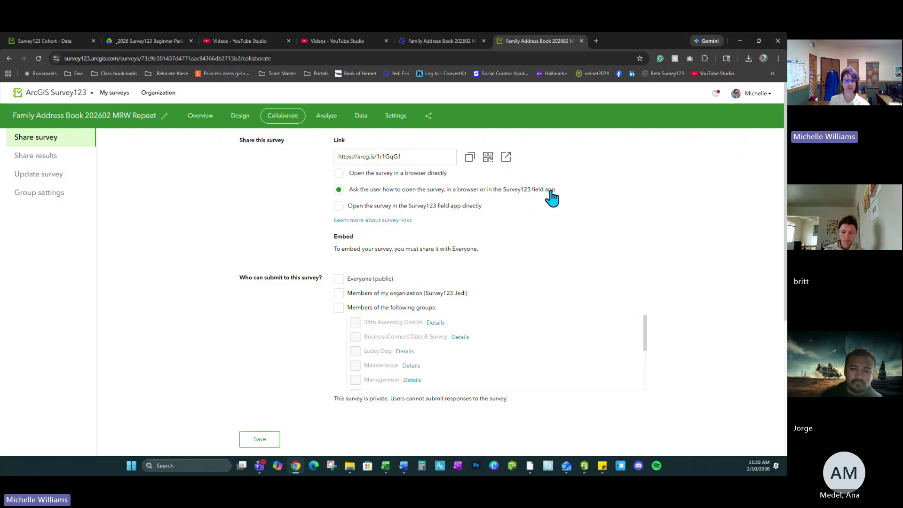
click(338, 205)
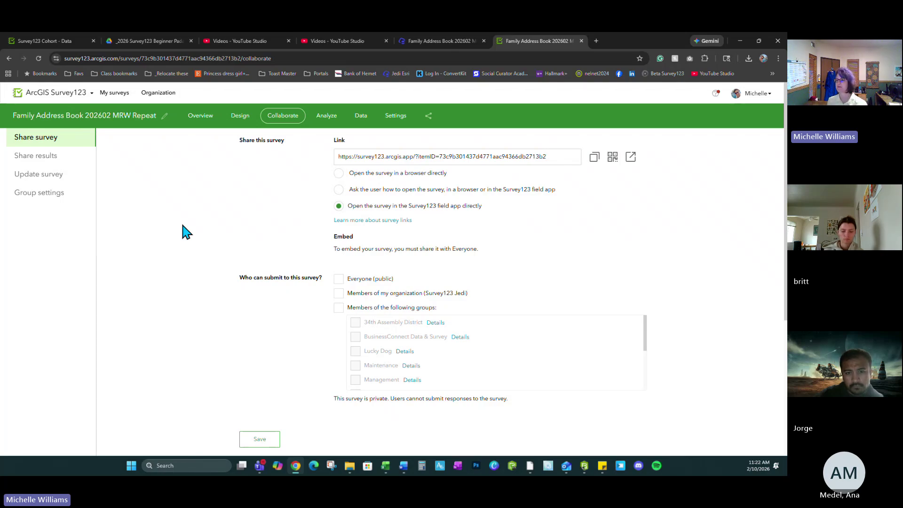
click(339, 173)
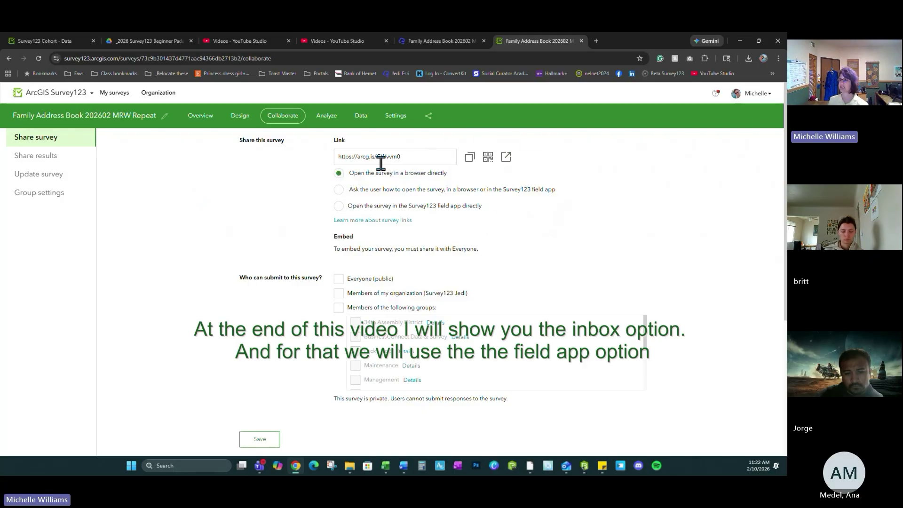
Step: Show the QR code for the survey's browser link and open the survey as a web form
click(488, 160)
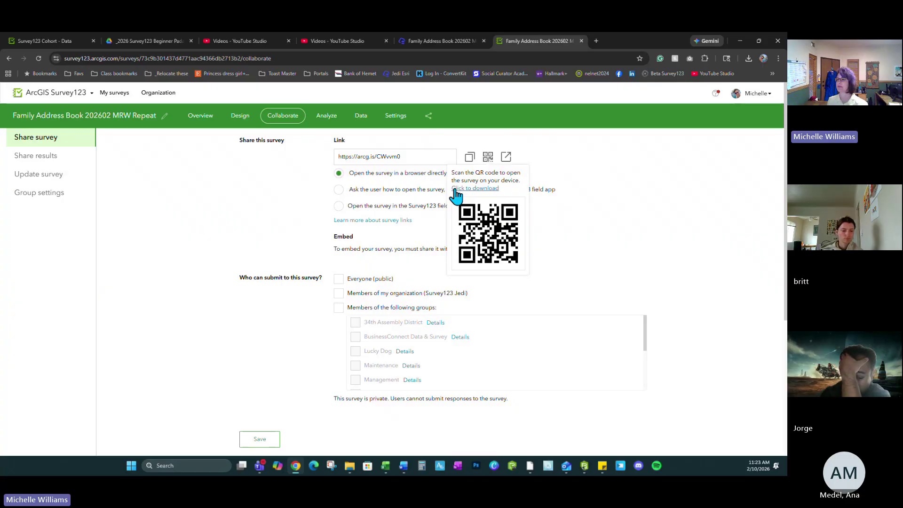
click(506, 158)
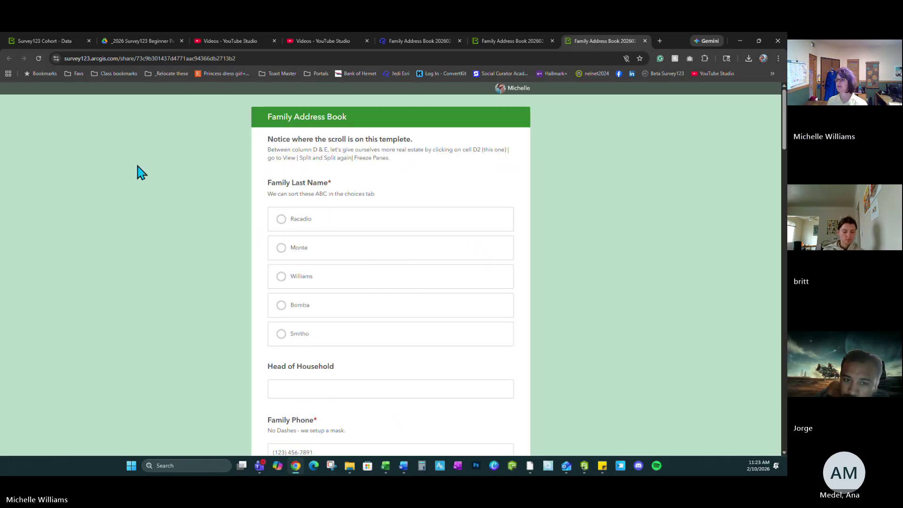
Step: Choose the third family last name and enter hjgsadhjgdjh as the head of household
click(281, 277)
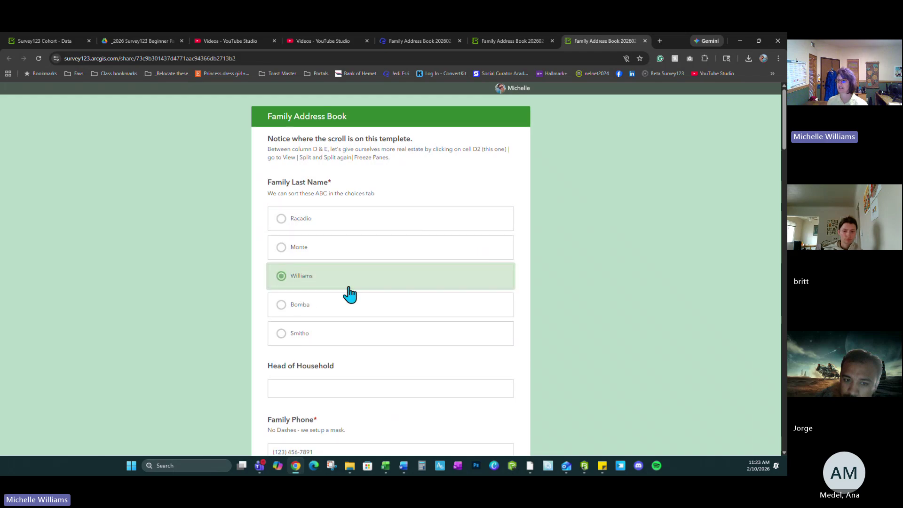
scroll(314, 260, down, 3)
click(320, 231)
text(hjgsadhjgdjh)
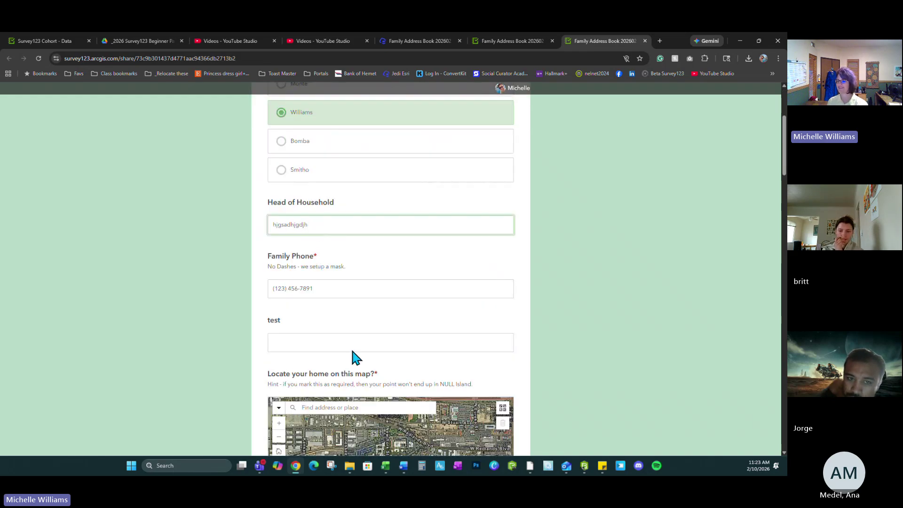
Step: Mark the home location on the map in Redlands and fill in the address fields from the first saved address
scroll(355, 350, down, 2)
click(432, 337)
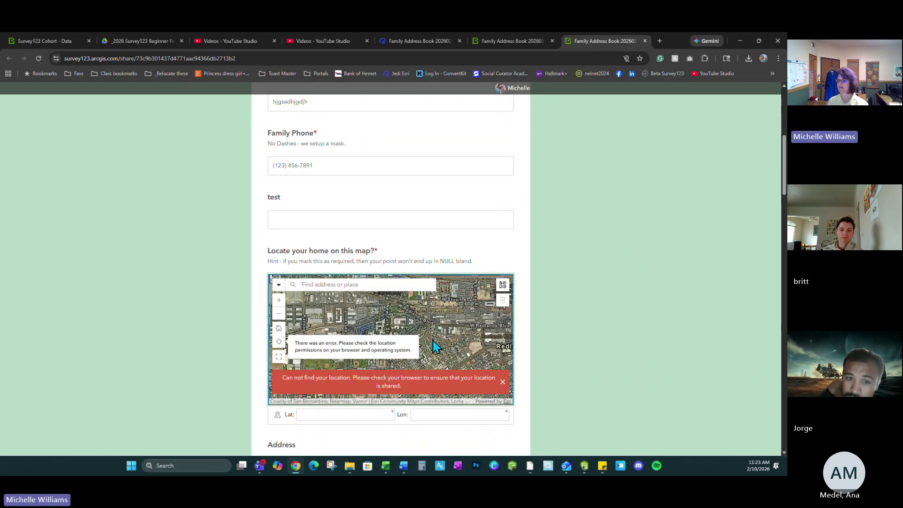
scroll(355, 313, down, 3)
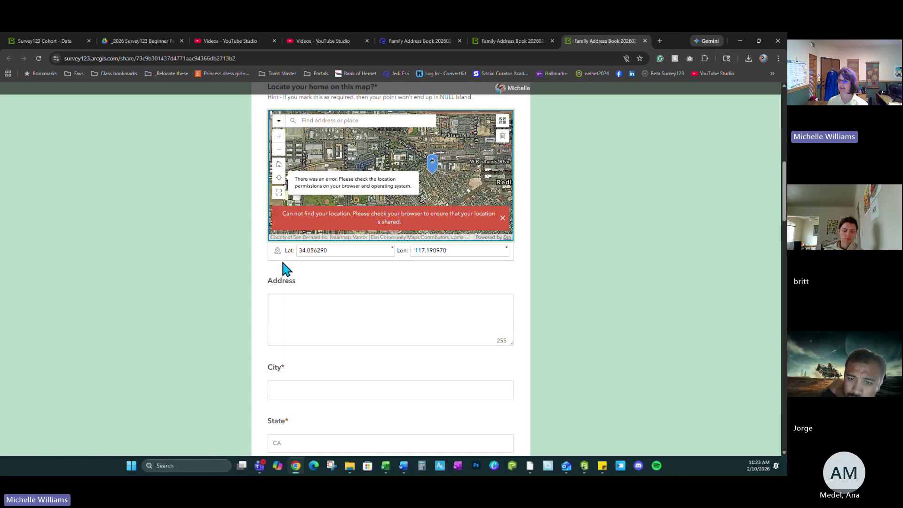
click(288, 392)
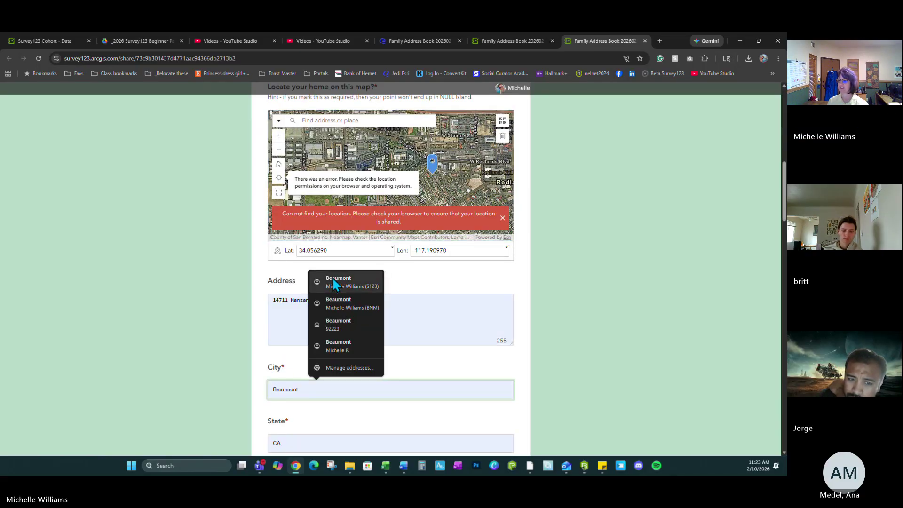
click(332, 278)
Step: Enter 545454 as the number of years lived at the address
scroll(415, 363, down, 5)
click(311, 315)
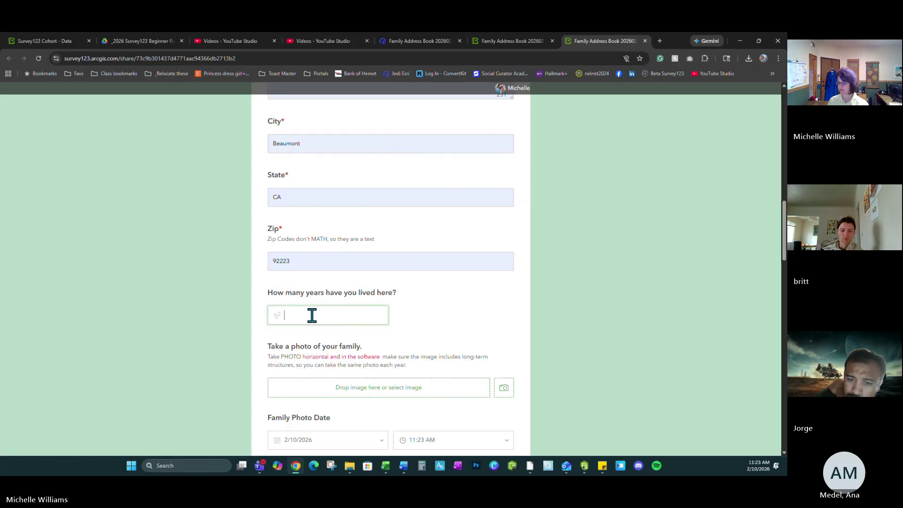
text(545454)
scroll(315, 319, down, 3)
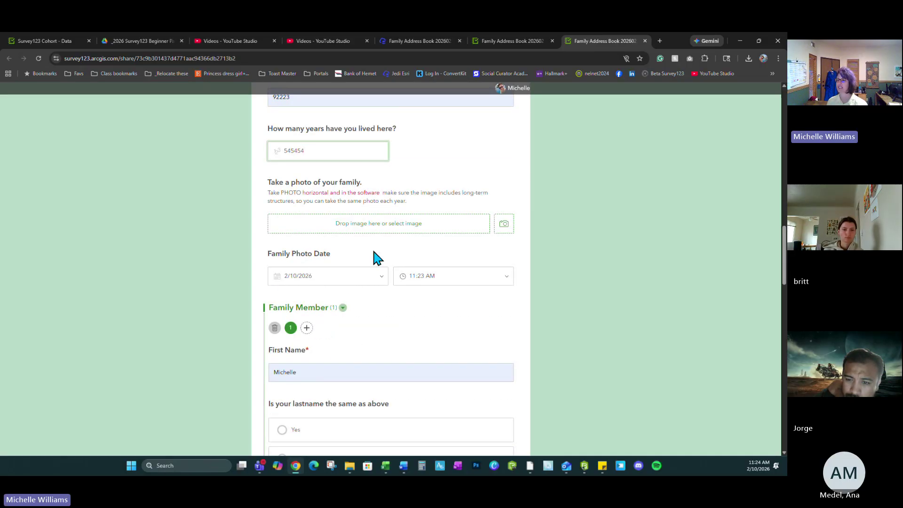
Step: Answer No to whether the first family member's last name is the same as above
scroll(415, 295, down, 2)
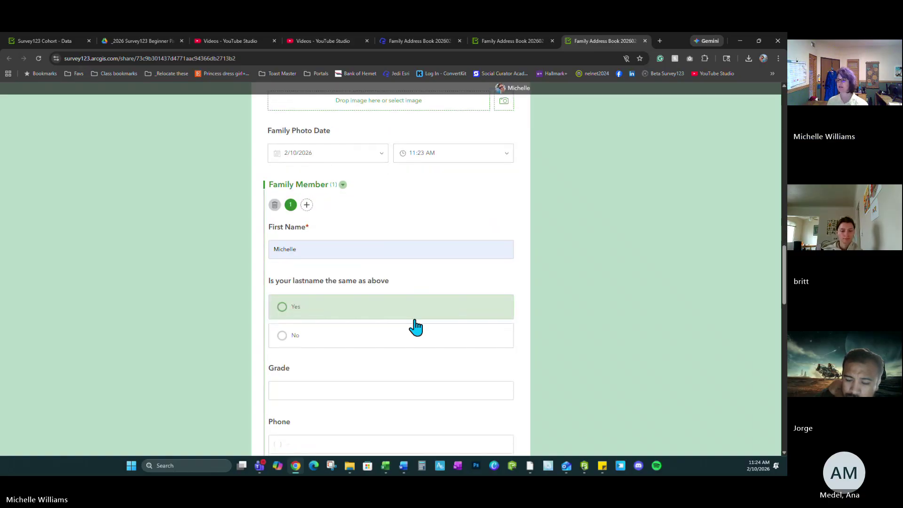
scroll(300, 282, down, 2)
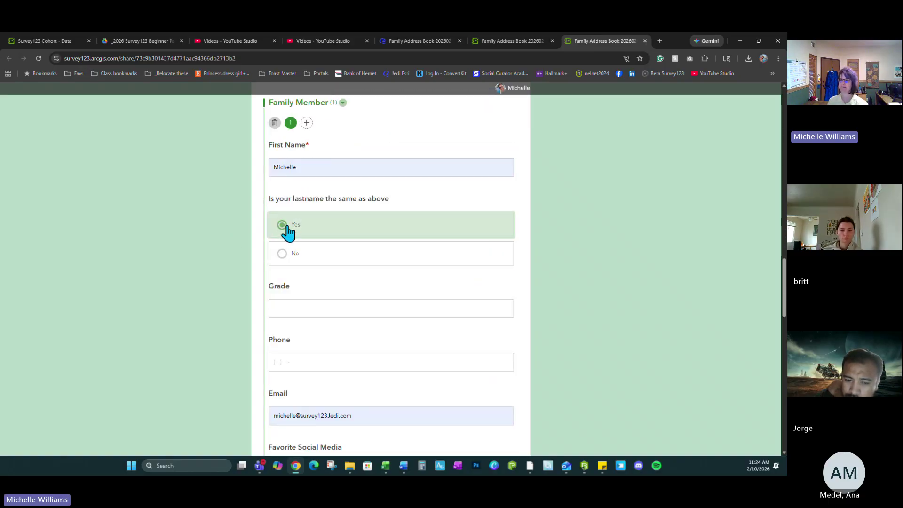
click(285, 257)
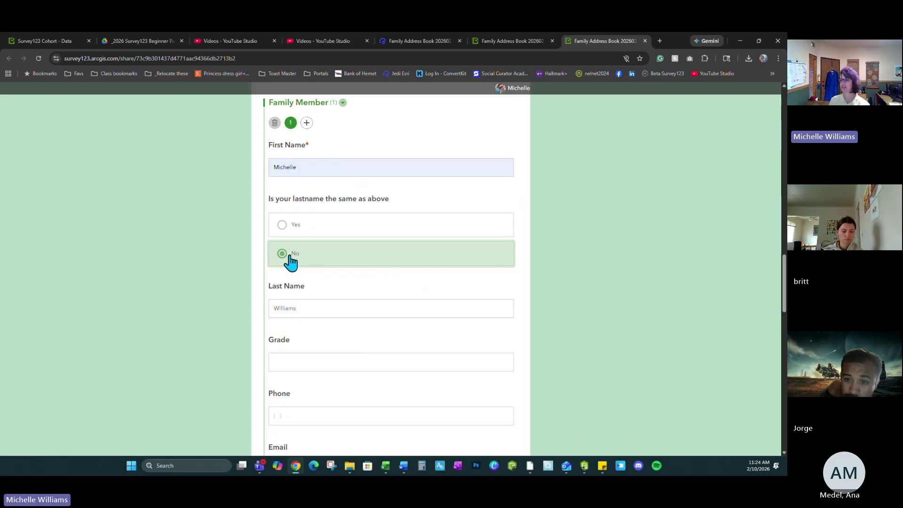
Step: Set the family member's grade to 565 and fill in the phone number from the first saved contact
scroll(325, 282, down, 3)
click(290, 244)
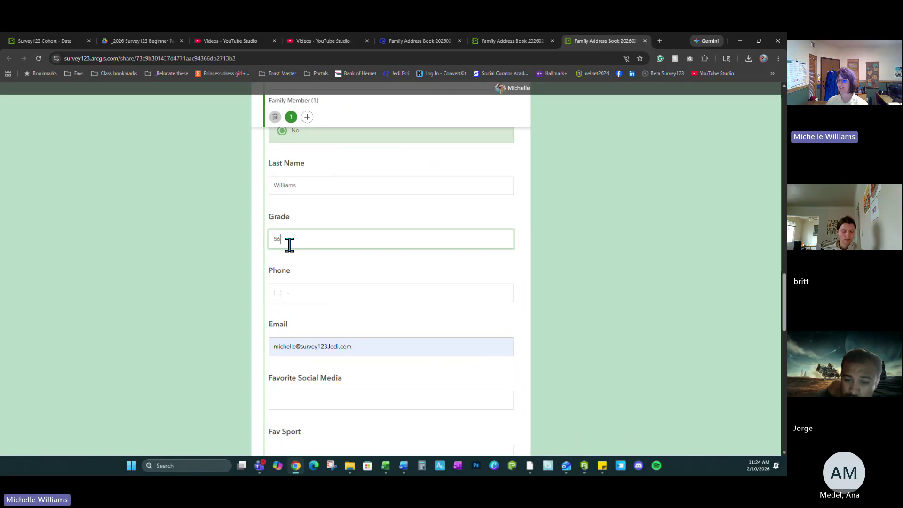
click(286, 294)
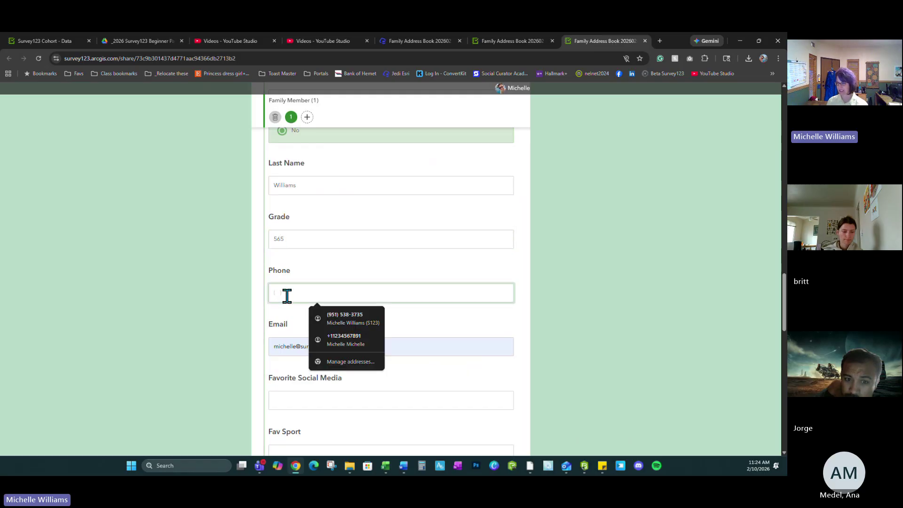
click(346, 313)
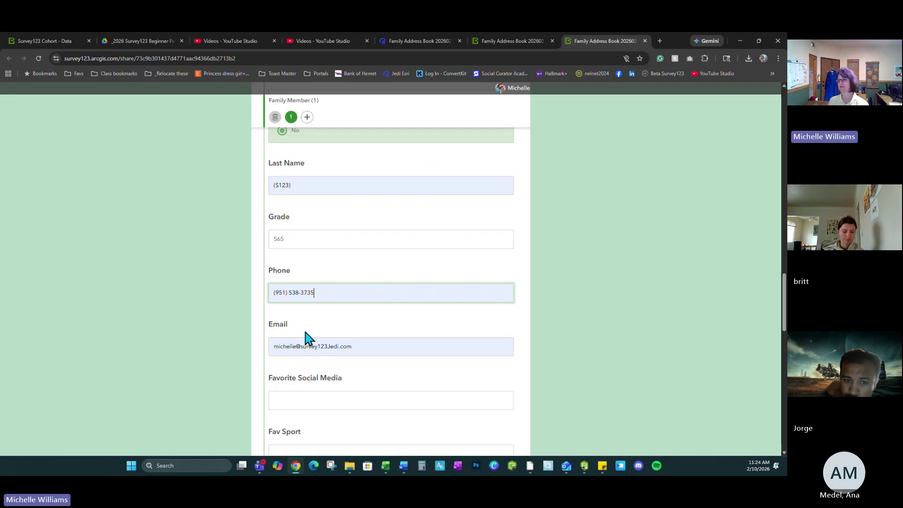
Step: Enter jhdfhj as favorite social media, hjhjh as favorite sport and hjhj as favorite hobby for the family member
scroll(315, 337, down, 3)
click(298, 276)
text(jhdfhj)
click(306, 332)
text(hjhjh)
click(292, 383)
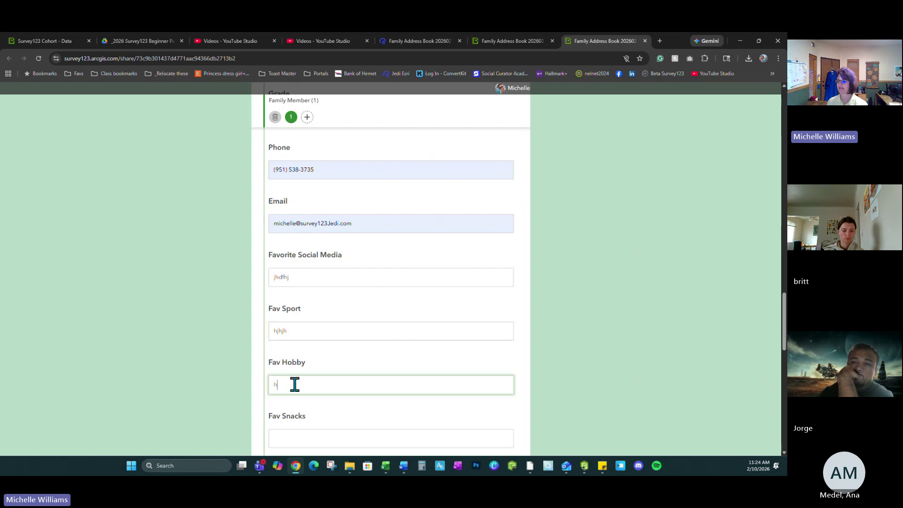
text(hjhj)
Step: Leave the snacks and T-shirt size blank and answer Yes to whether the family member has any pets
scroll(296, 378, down, 3)
click(299, 317)
click(298, 376)
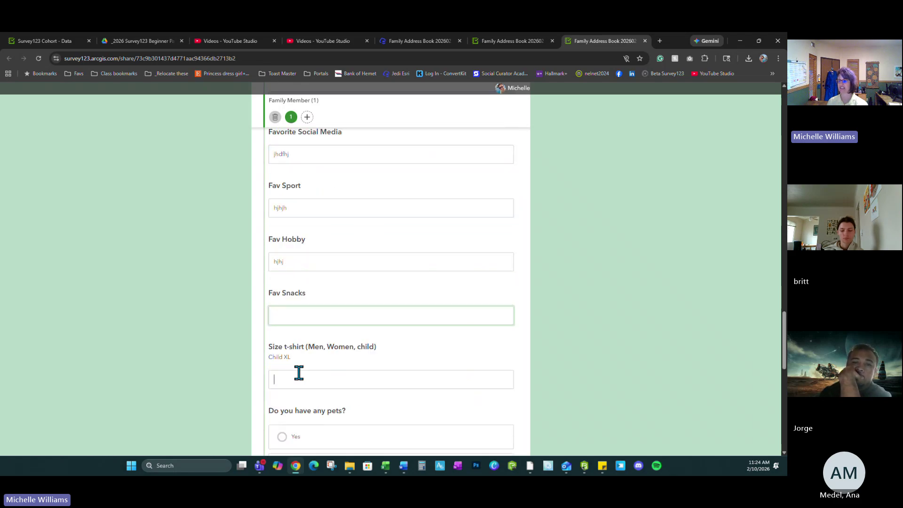
scroll(301, 369, down, 3)
click(296, 314)
scroll(289, 329, down, 1)
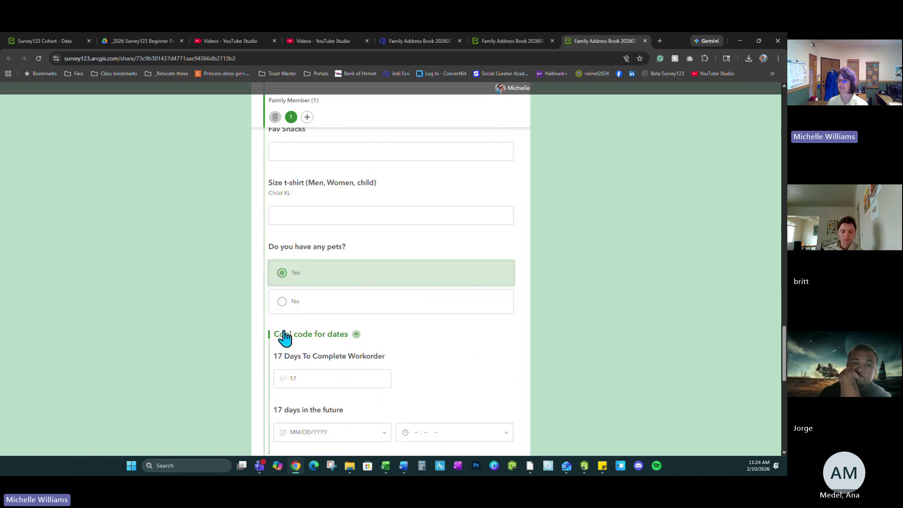
click(283, 302)
click(284, 279)
scroll(316, 317, down, 3)
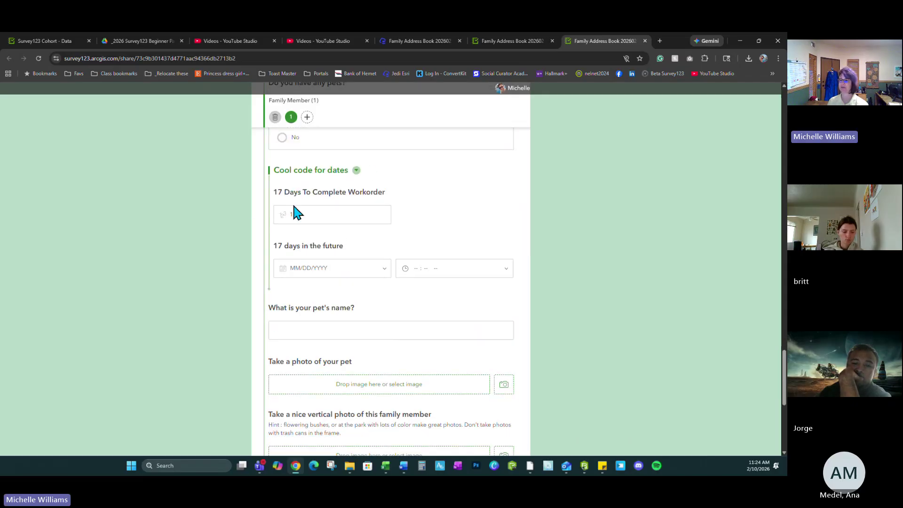
Step: Enter placeholder text as the pet's name and review the photo questions that follow
scroll(301, 148, up, 1)
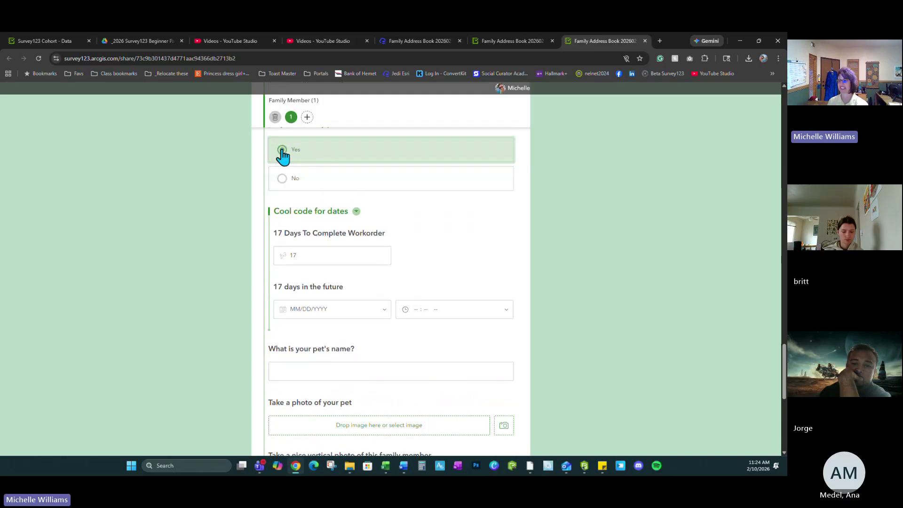
scroll(306, 317, down, 2)
click(291, 289)
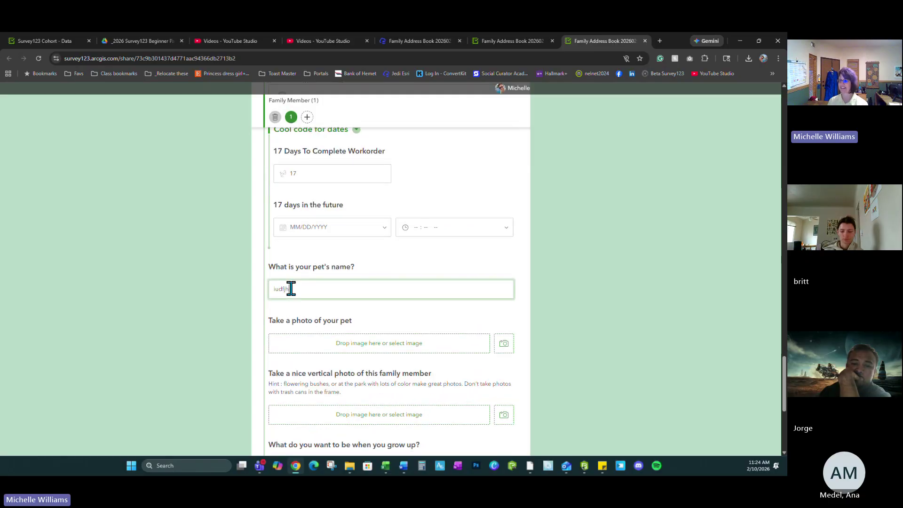
scroll(343, 294, up, 1)
scroll(425, 365, down, 3)
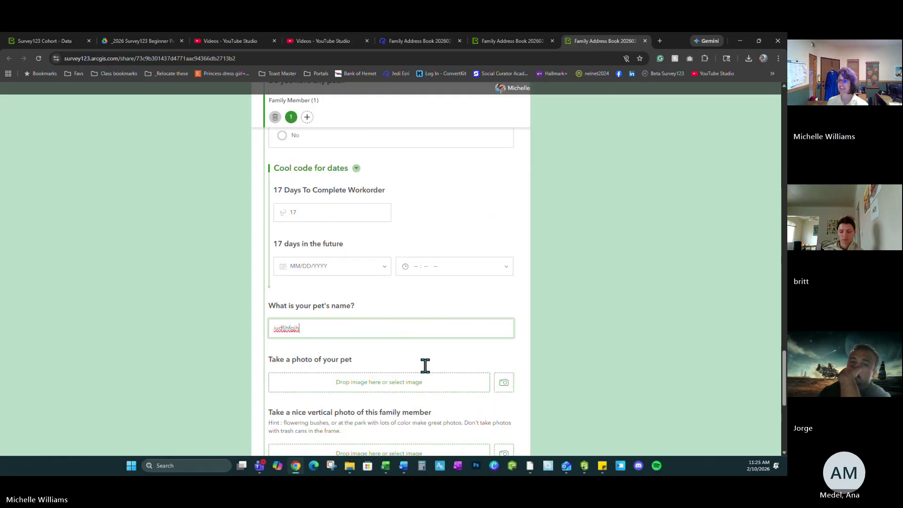
scroll(404, 363, up, 1)
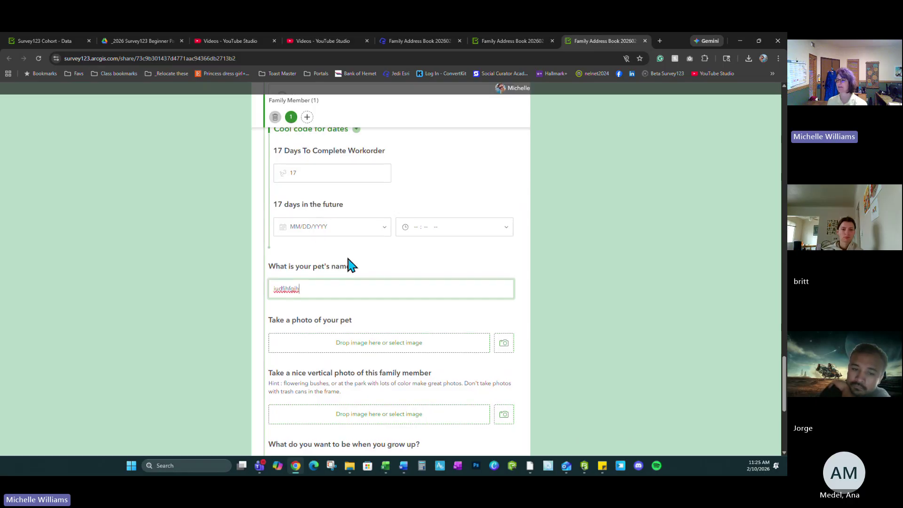
scroll(348, 188, down, 3)
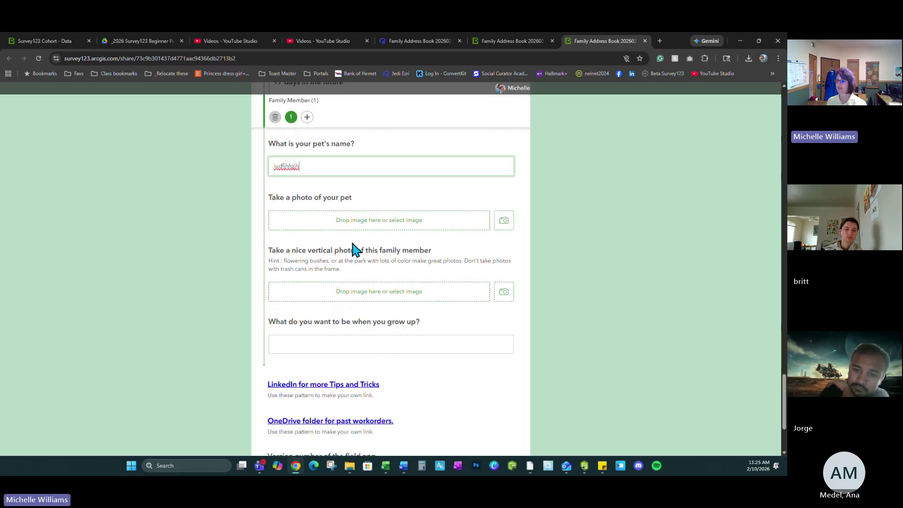
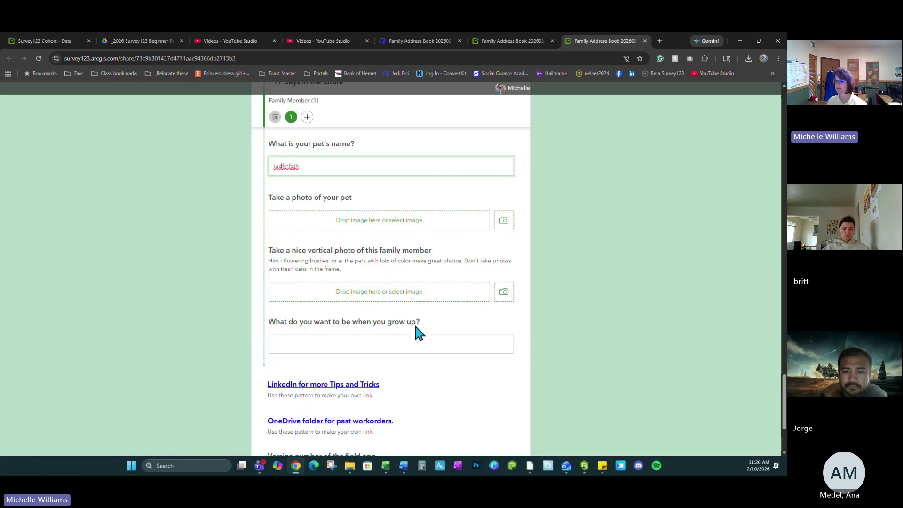
Step: Leave the remaining photo and career questions blank and submit the Family Address Book response
scroll(329, 268, down, 3)
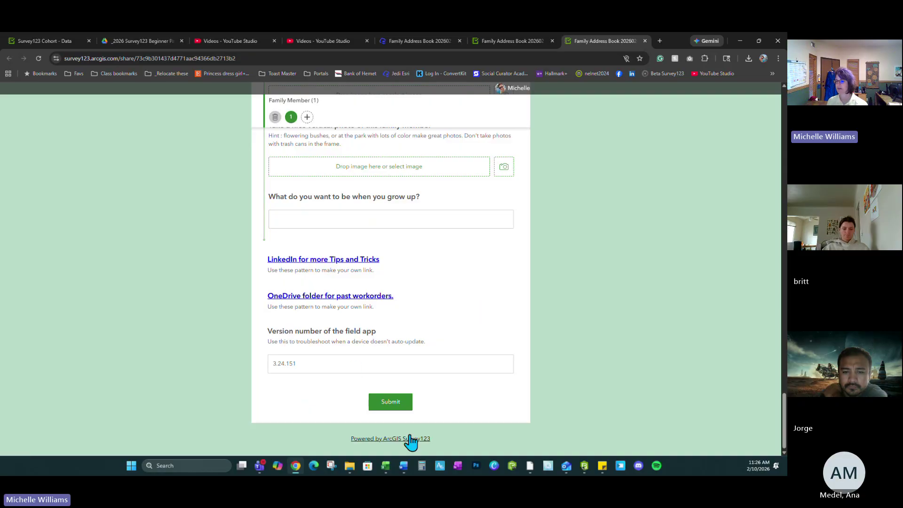
click(390, 404)
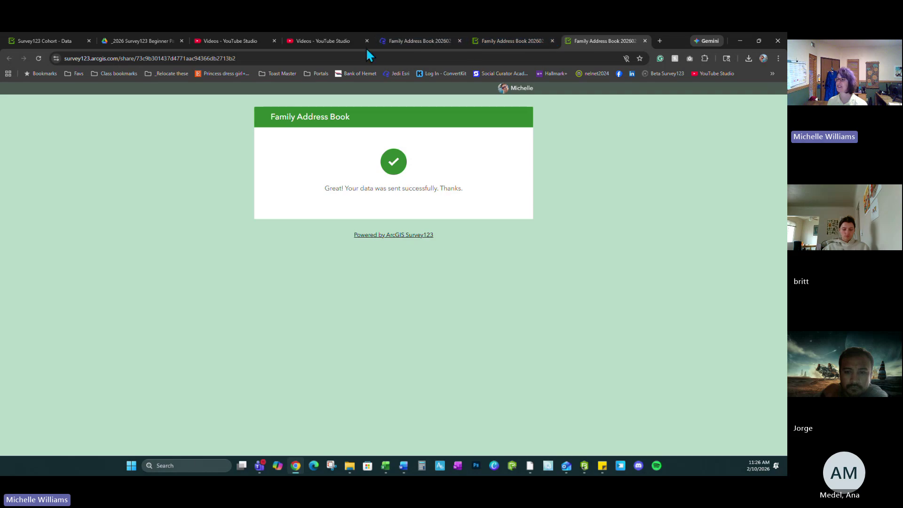
Step: Return to the survey layer's ArcGIS Online item page and open the Survey123 website's survey list from there
double_click(679, 38)
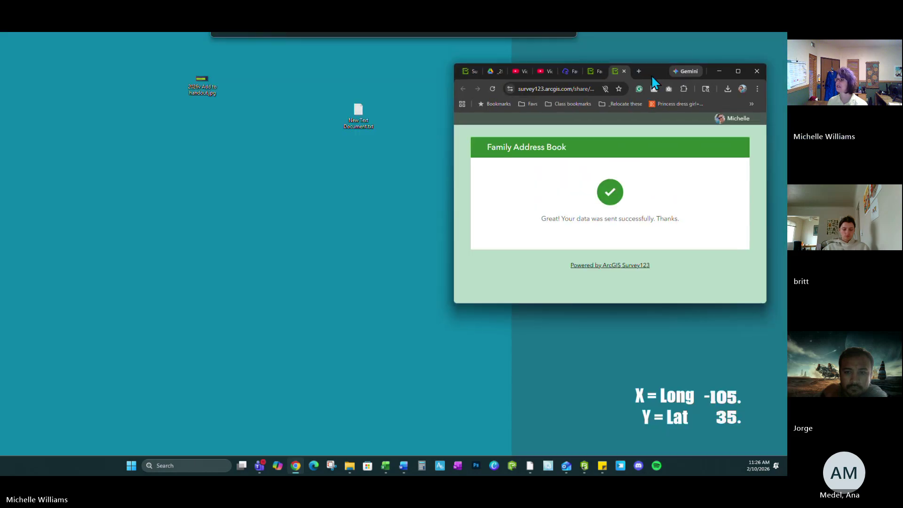
click(567, 71)
click(737, 71)
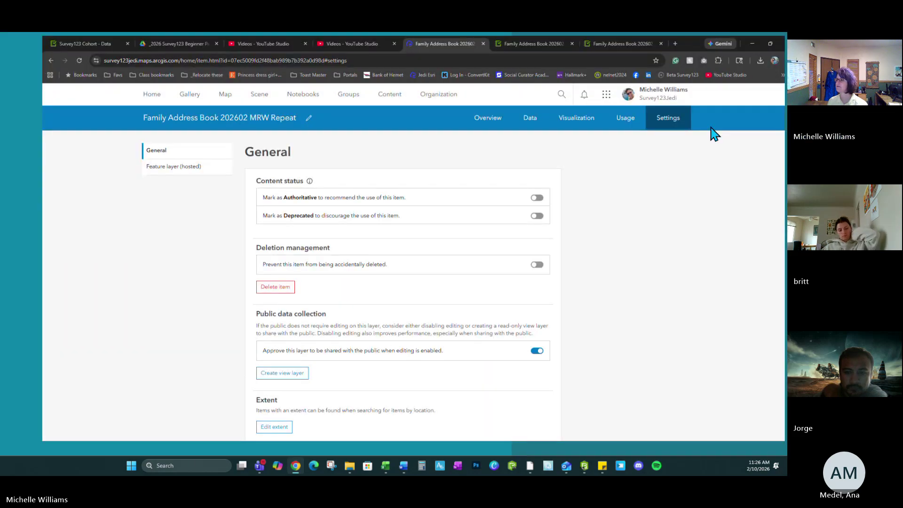
click(588, 96)
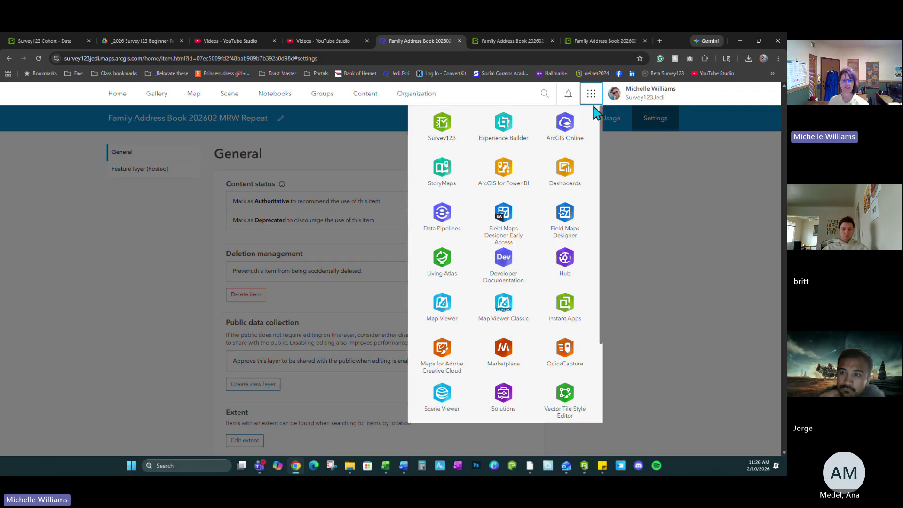
click(451, 128)
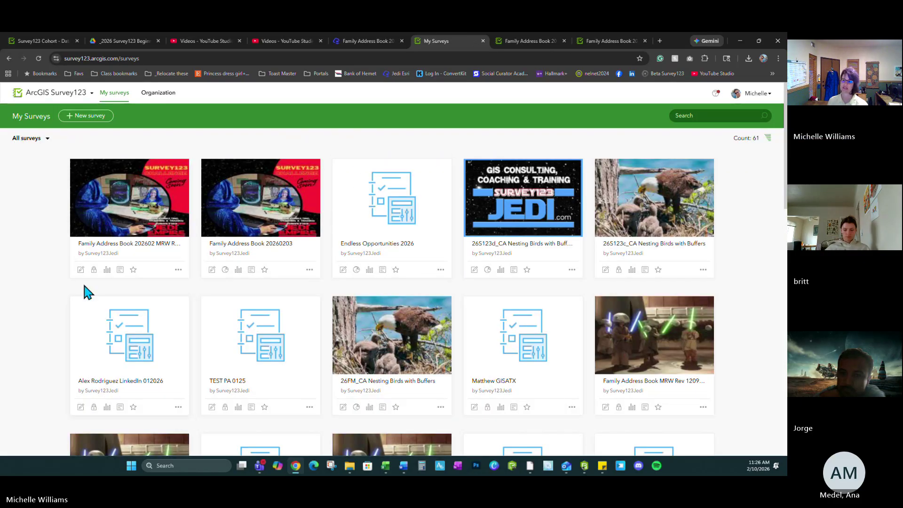
Step: Open the analysis of the Family Address Book 202602 MRW Repeat survey and examine the charts and answer tables for each question
click(106, 269)
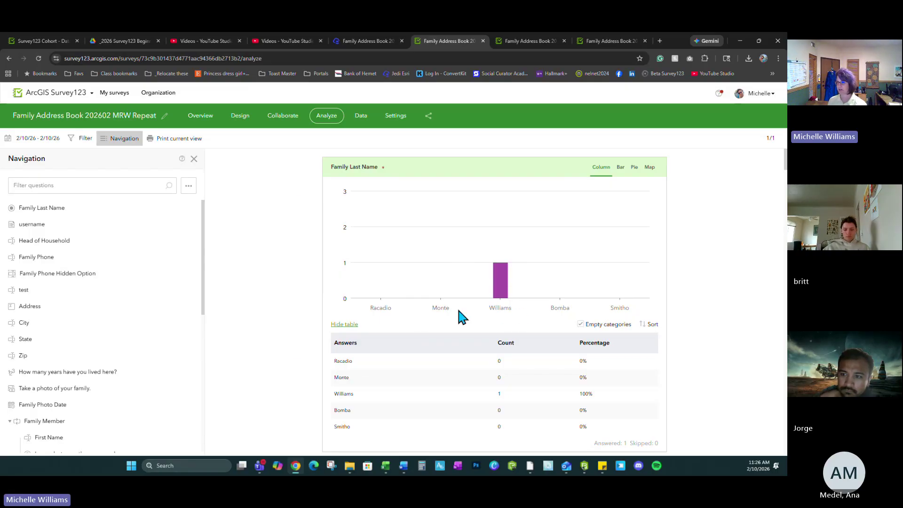
scroll(308, 306, down, 4)
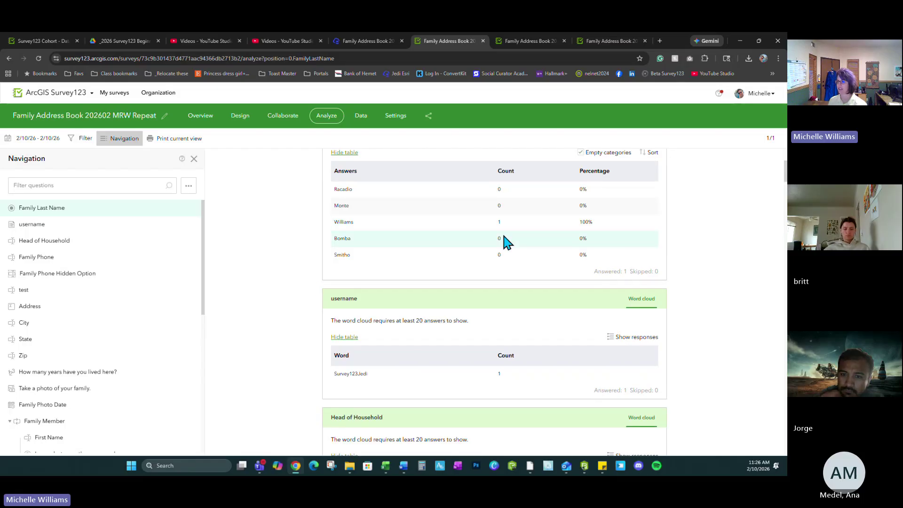
scroll(267, 311, down, 2)
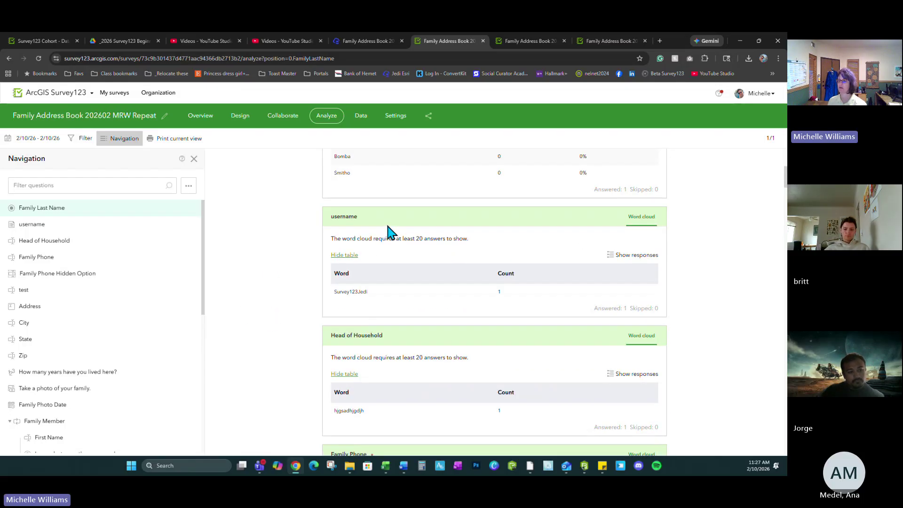
scroll(445, 238, down, 2)
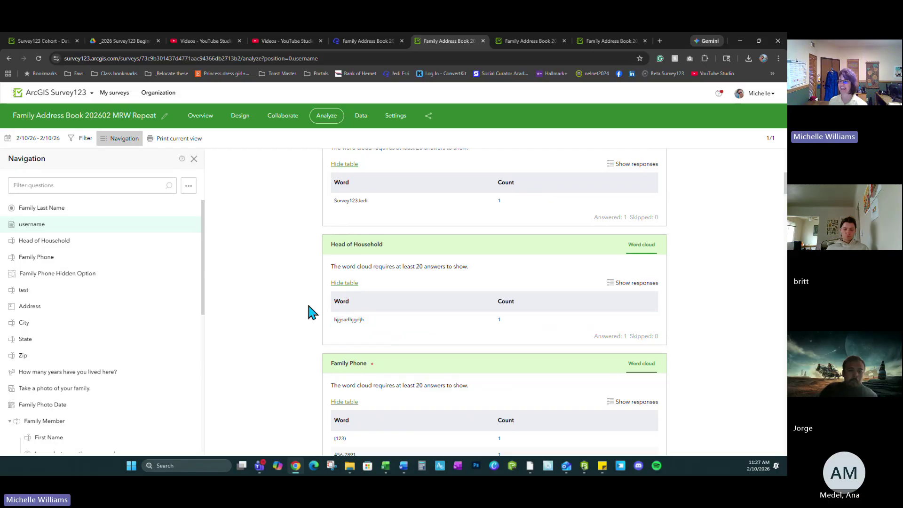
scroll(306, 301, down, 2)
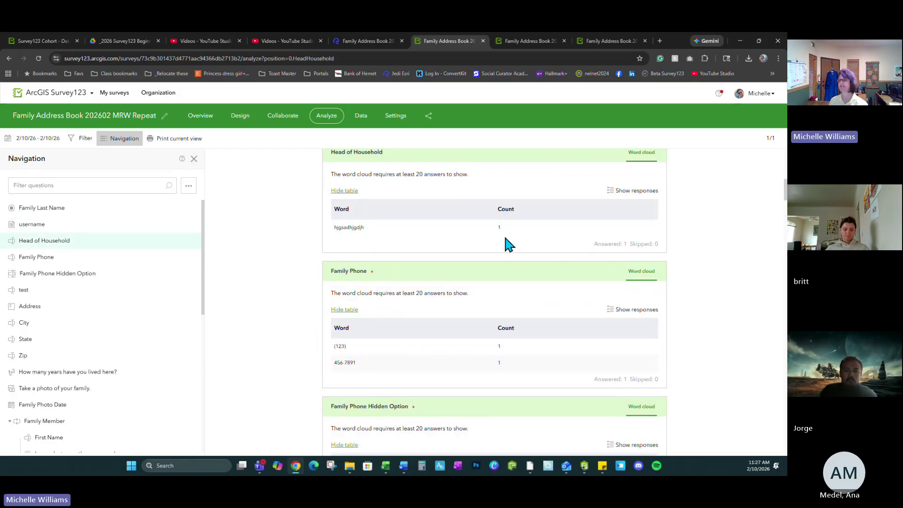
scroll(297, 324, down, 2)
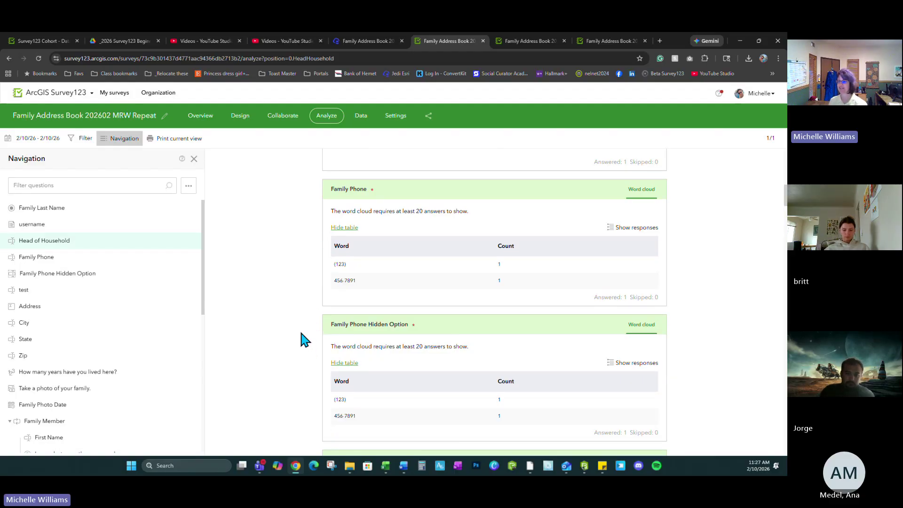
scroll(293, 310, down, 6)
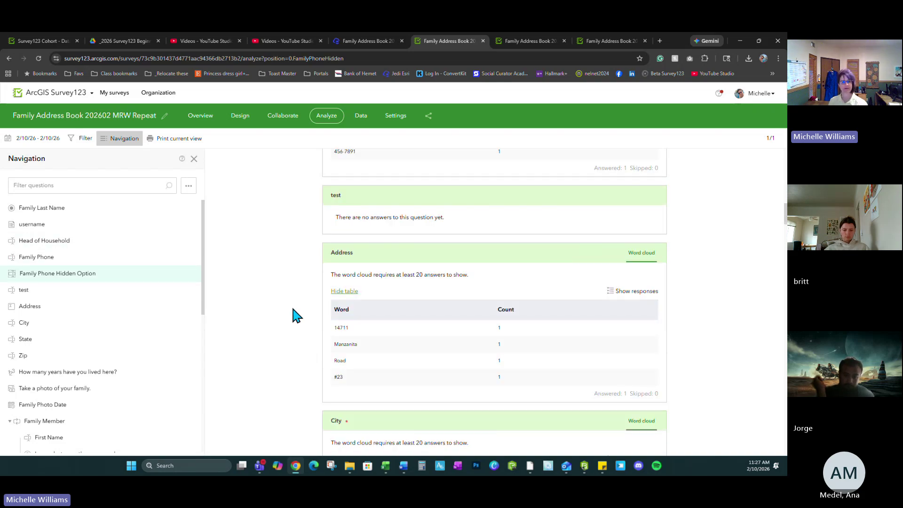
scroll(284, 328, down, 8)
scroll(310, 270, up, 3)
scroll(310, 271, up, 20)
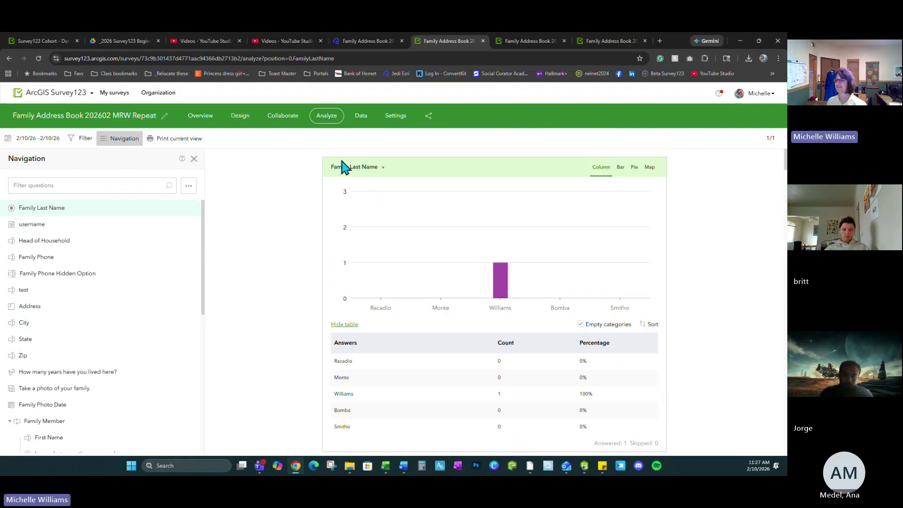
Step: Open the survey's submitted data, view the Family Member table and return to the main Family Address Book table
click(361, 116)
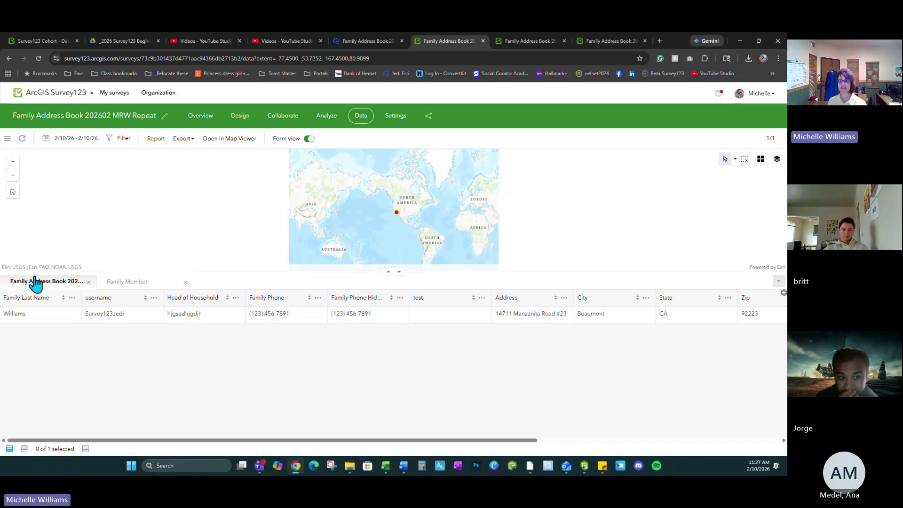
click(128, 287)
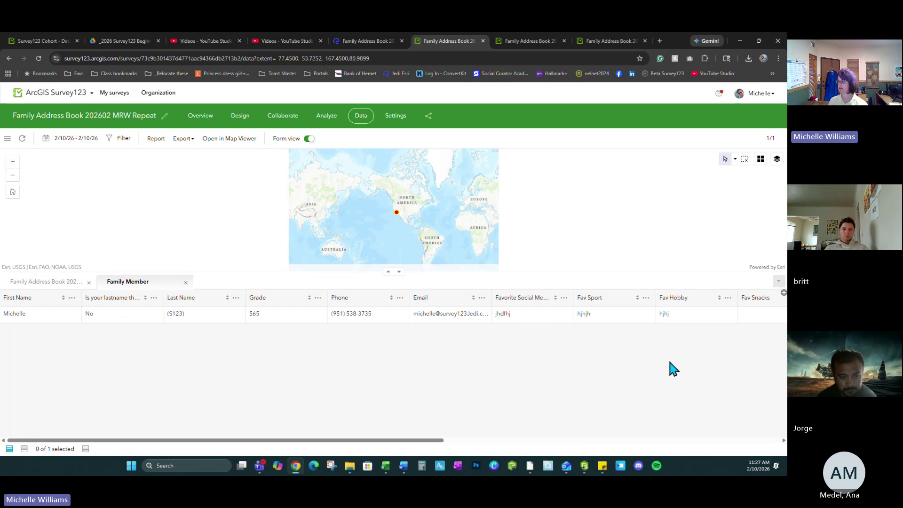
click(46, 281)
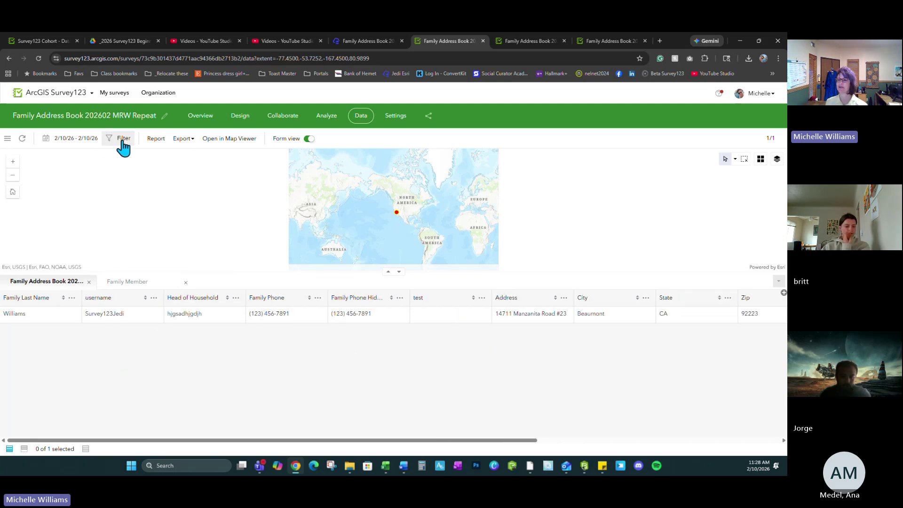
Step: Check which date ranges are offered for filtering the records by submitted date, leaving the range as it is
click(75, 139)
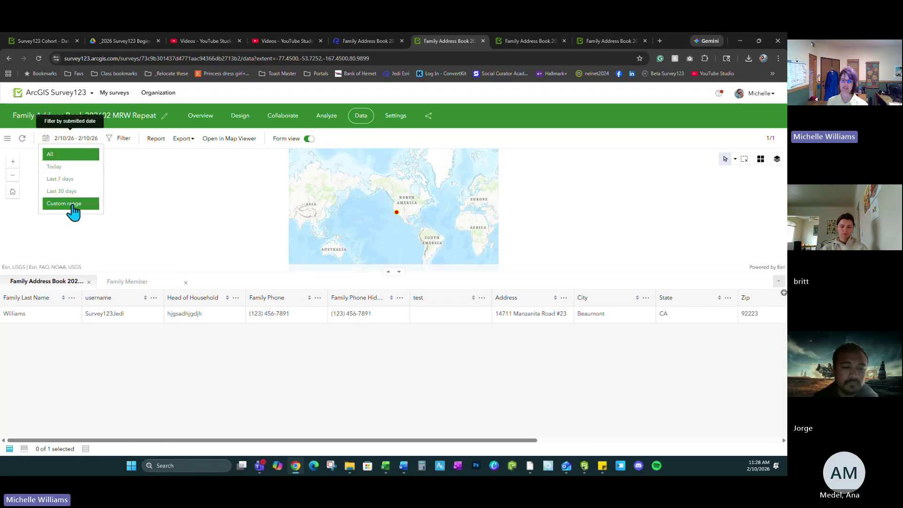
click(137, 171)
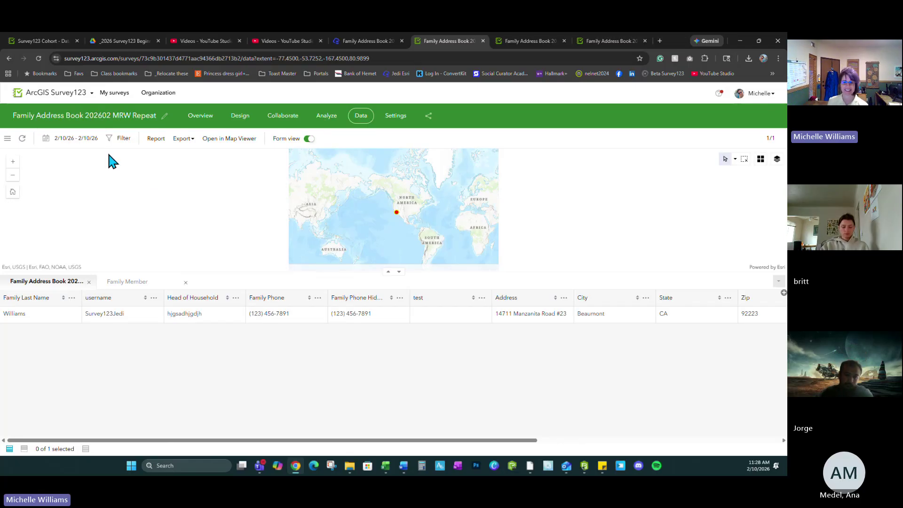
Step: Start a filter expression for the survey records on the City question with the condition "is"
click(125, 141)
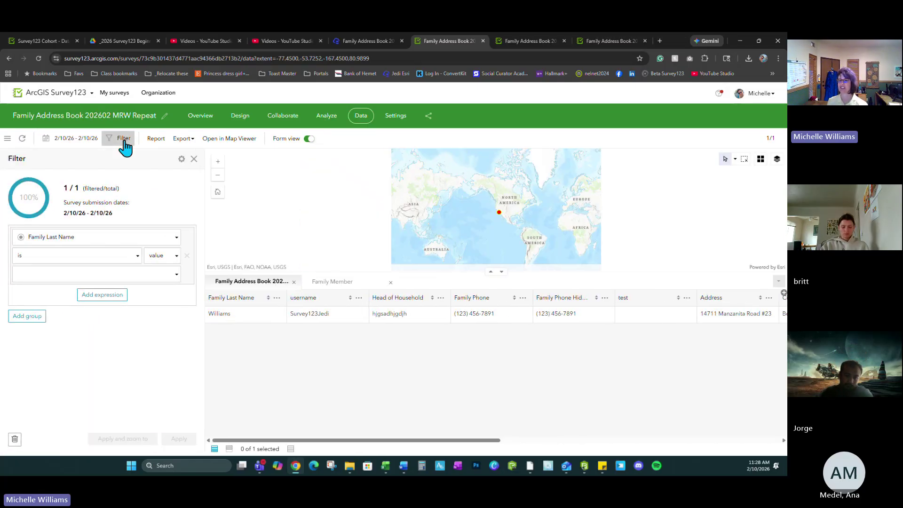
click(68, 236)
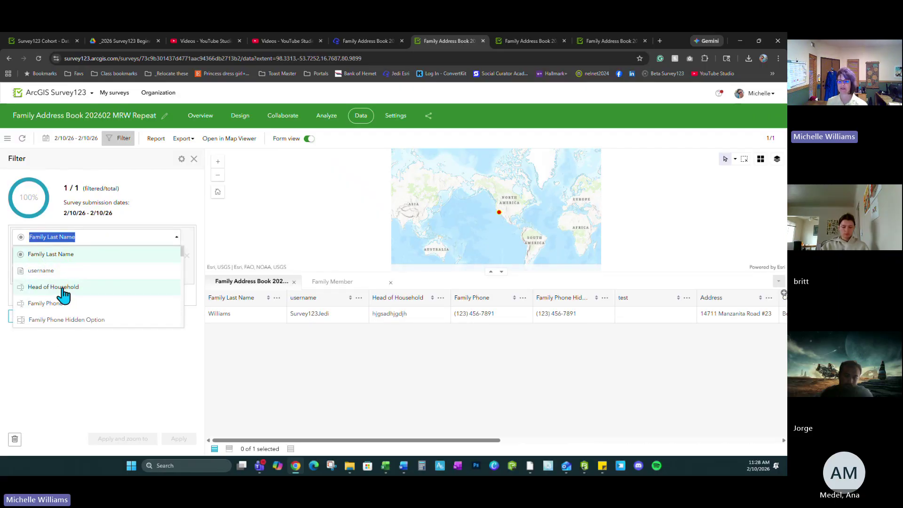
scroll(103, 296, down, 1)
scroll(104, 295, down, 3)
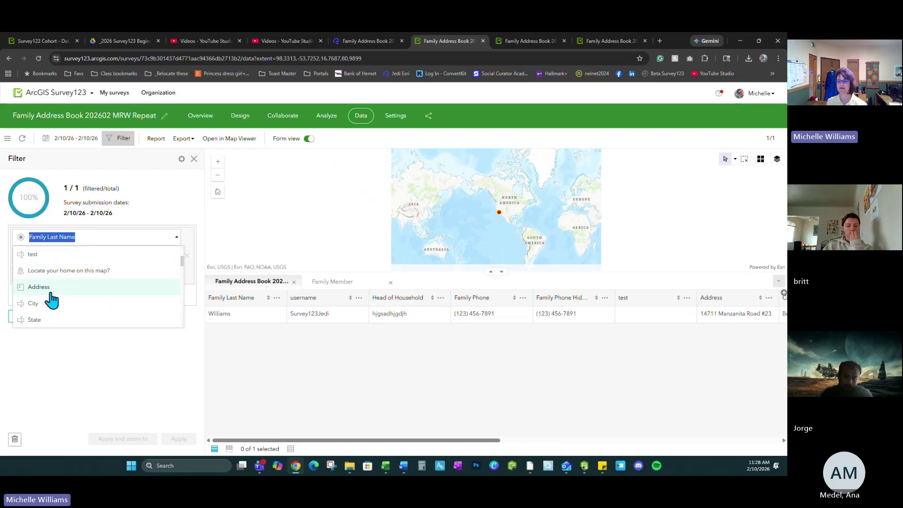
click(34, 262)
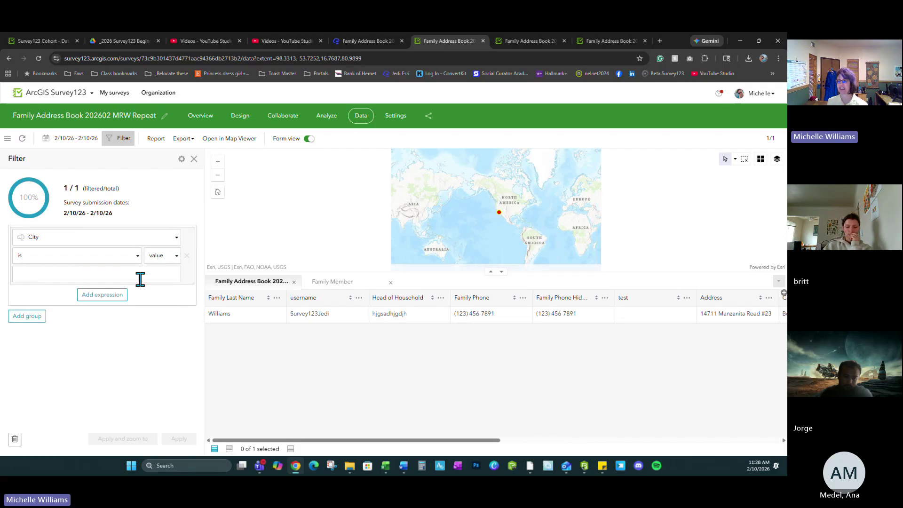
click(33, 277)
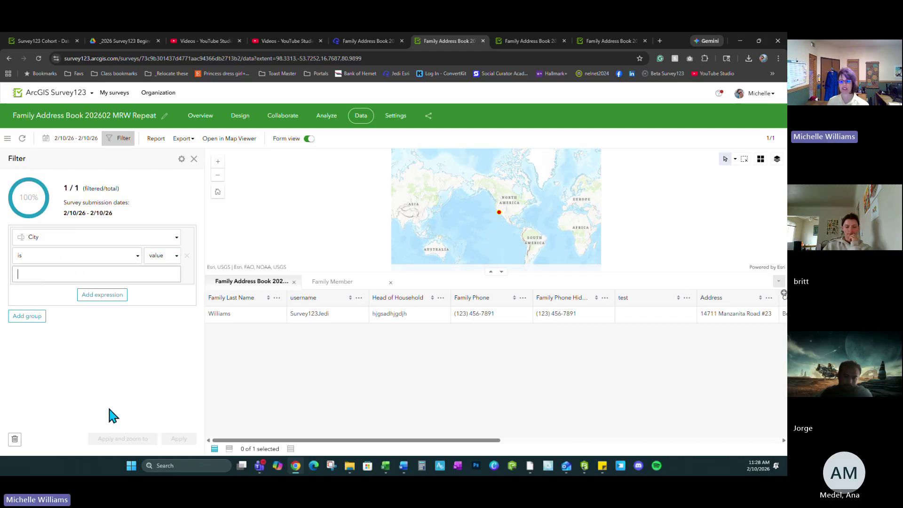
Step: Try a second filter expression joined with Or, and clear the whole filter
click(102, 297)
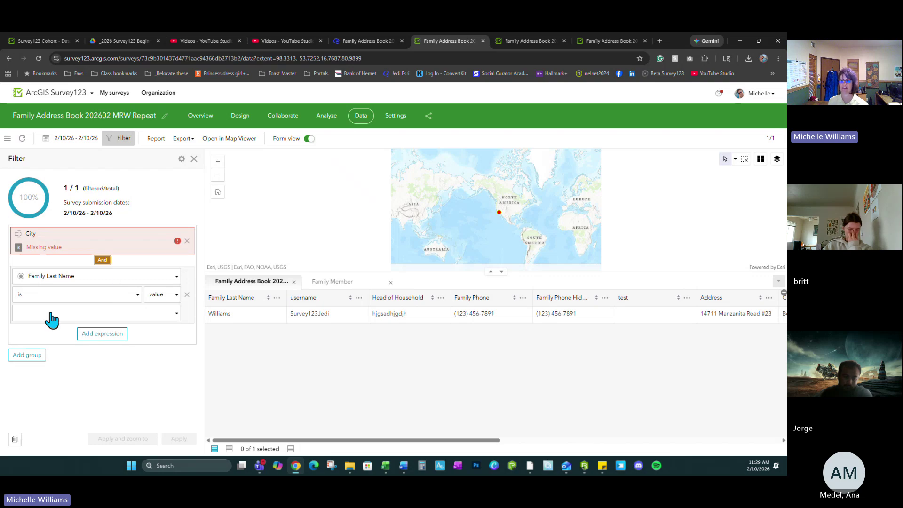
click(102, 260)
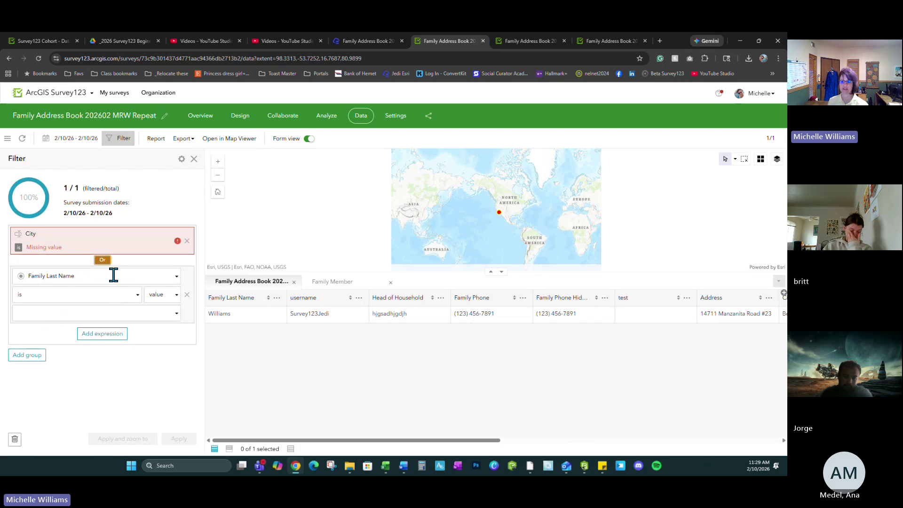
click(14, 439)
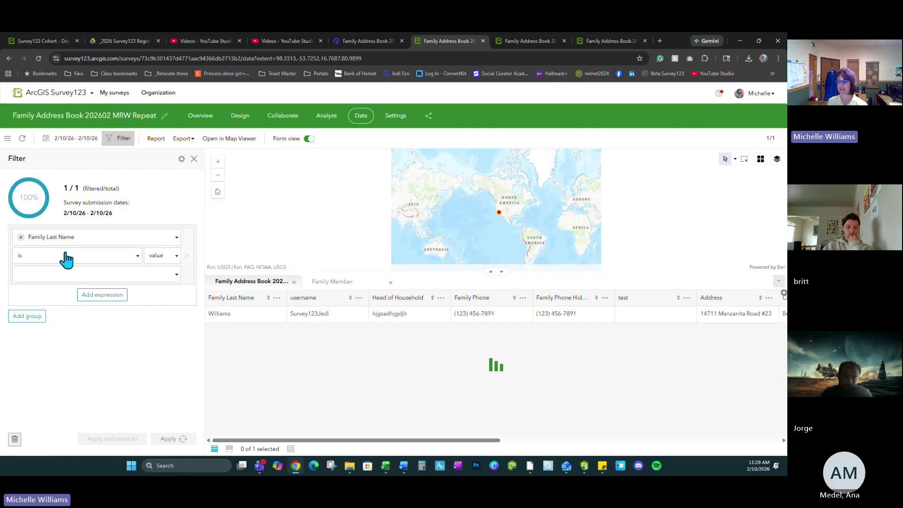
click(194, 159)
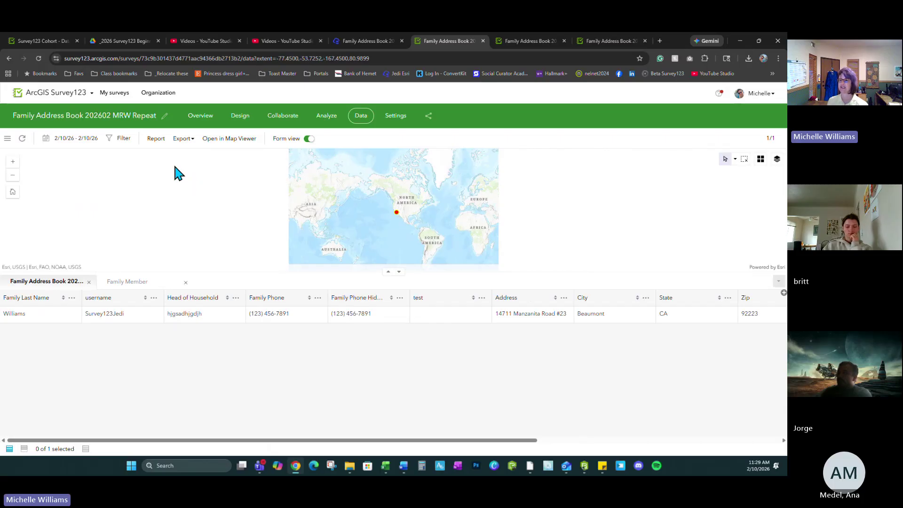
Step: Review the report generation settings and the available data export formats without generating or exporting anything
click(156, 139)
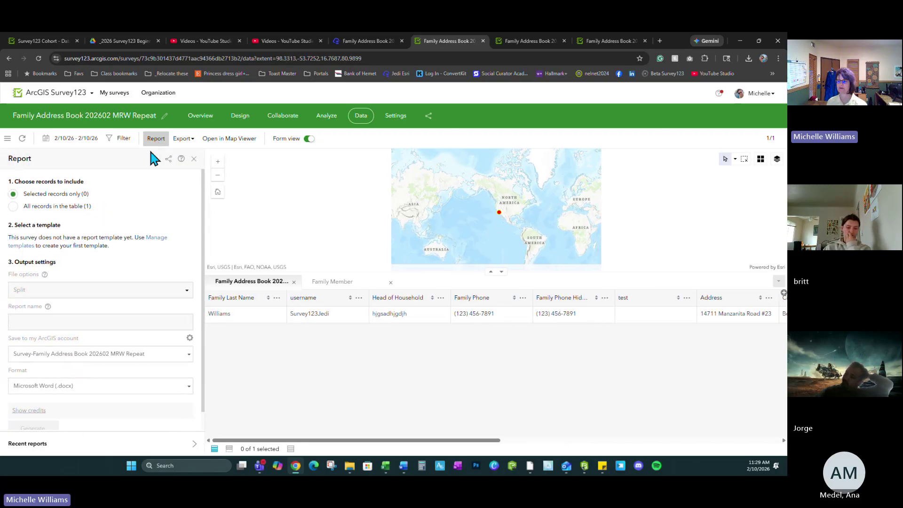
click(182, 141)
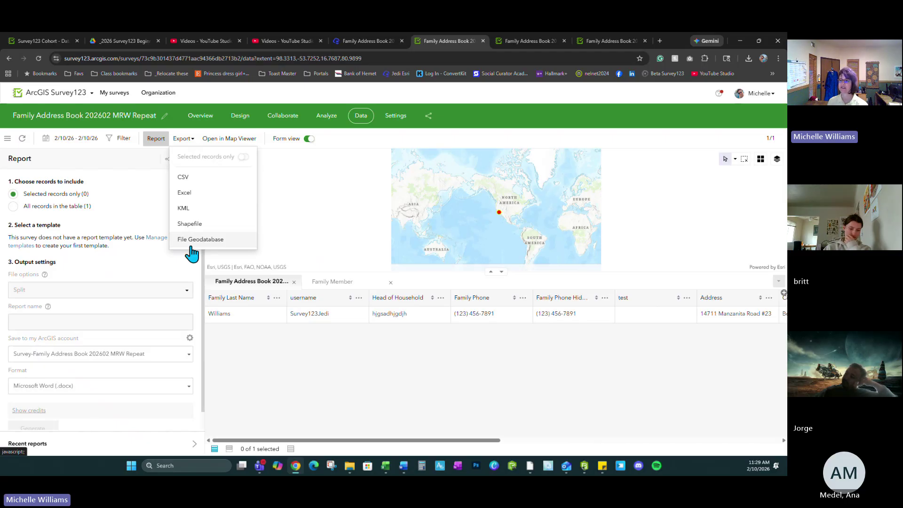
click(281, 231)
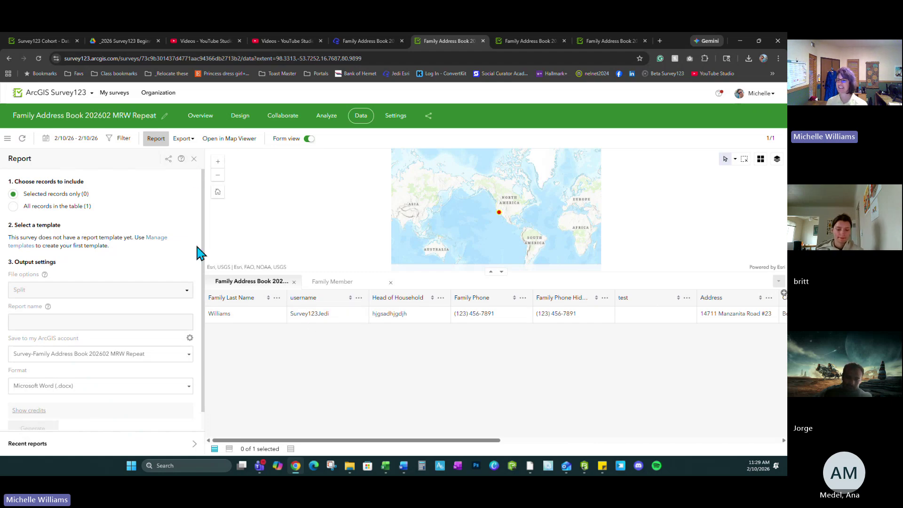
click(194, 158)
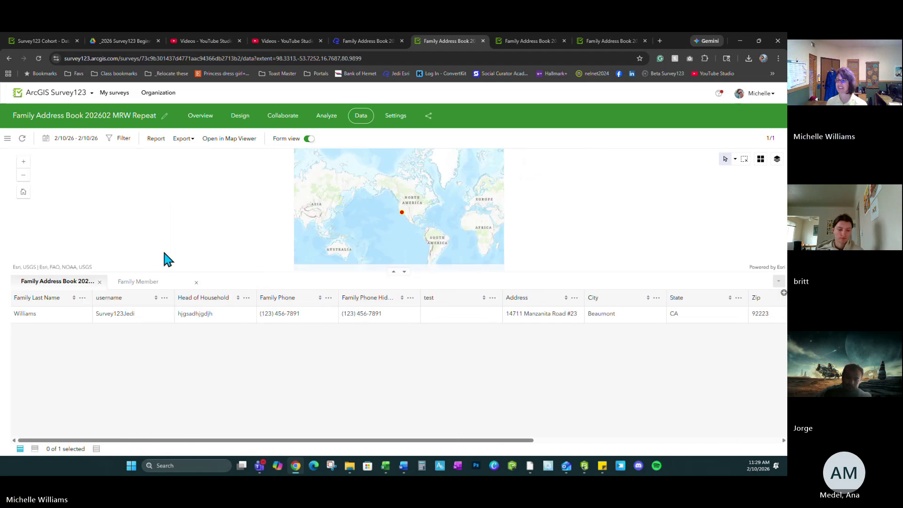
Step: Review all answers of the submitted family record in form view, and turn the form view off
click(202, 312)
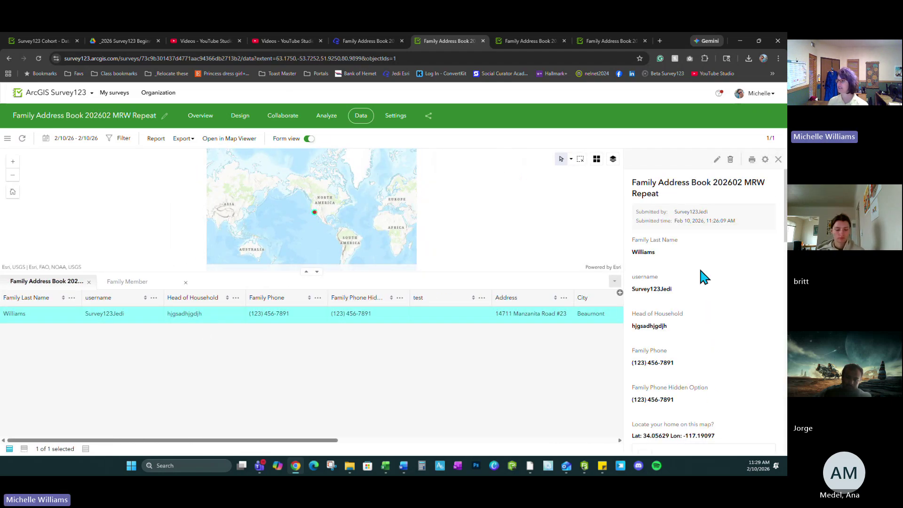
scroll(708, 271, down, 8)
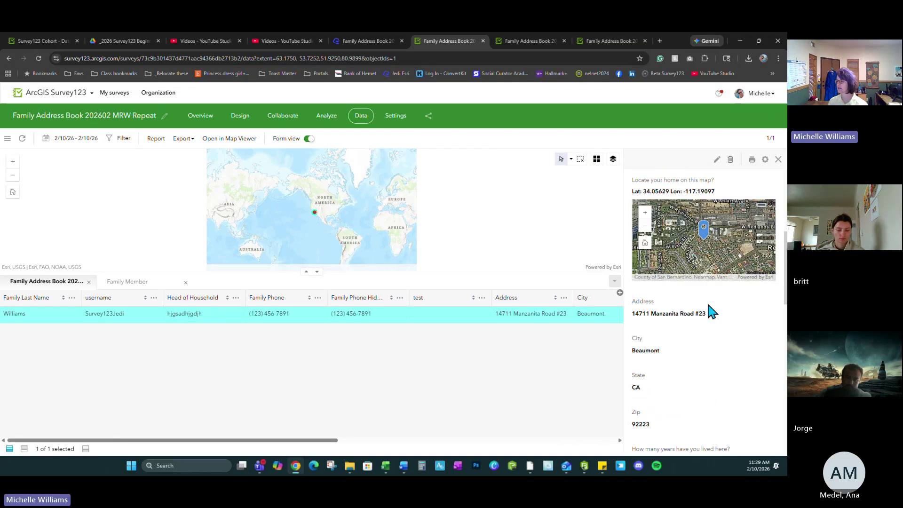
scroll(732, 288, down, 10)
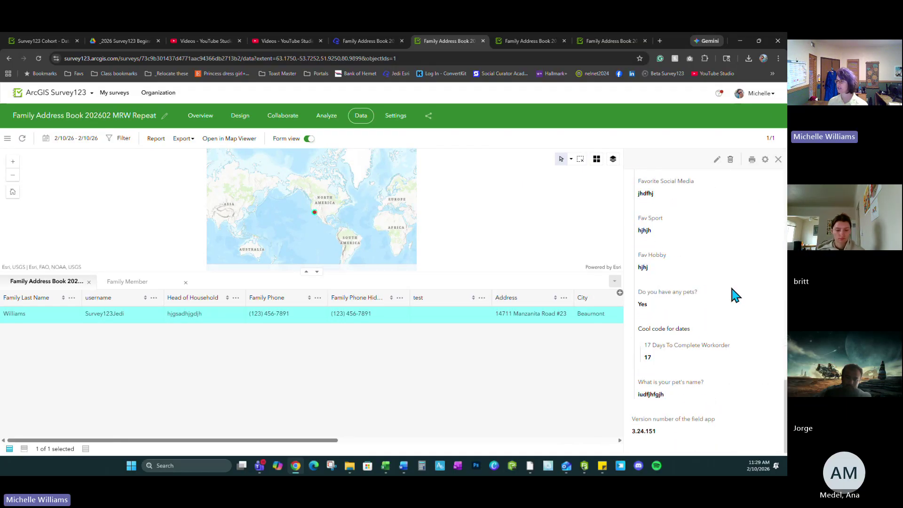
scroll(731, 288, up, 10)
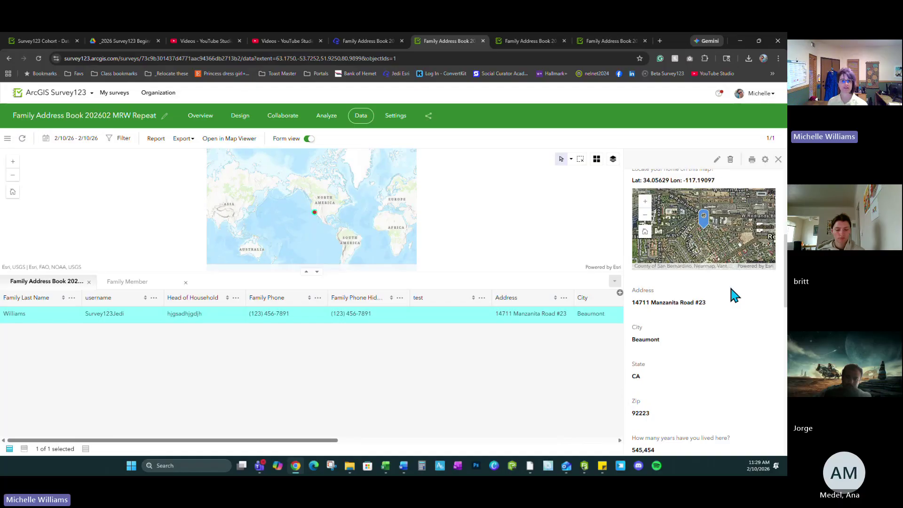
scroll(732, 294, up, 5)
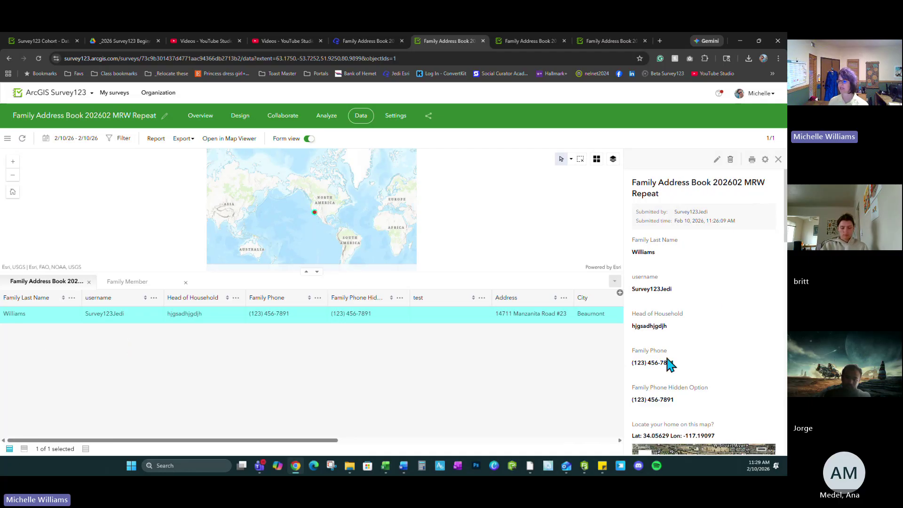
click(307, 139)
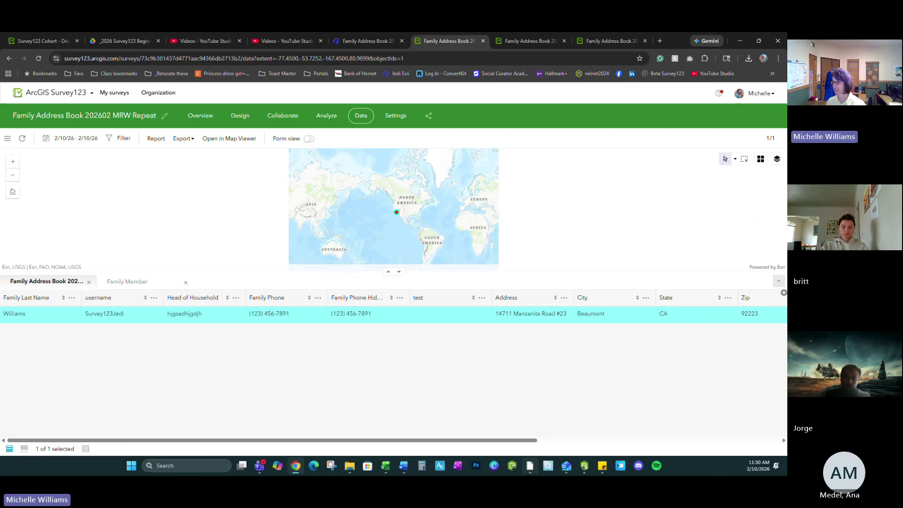
Step: Switch to ArcGIS Pro, collapse the three Family Address Book layer groups, and close the open attribute table
click(530, 408)
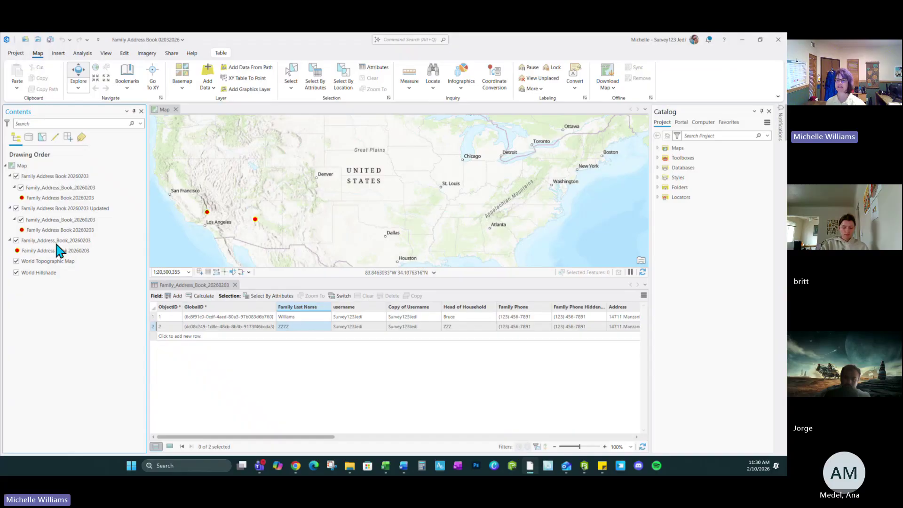
click(23, 187)
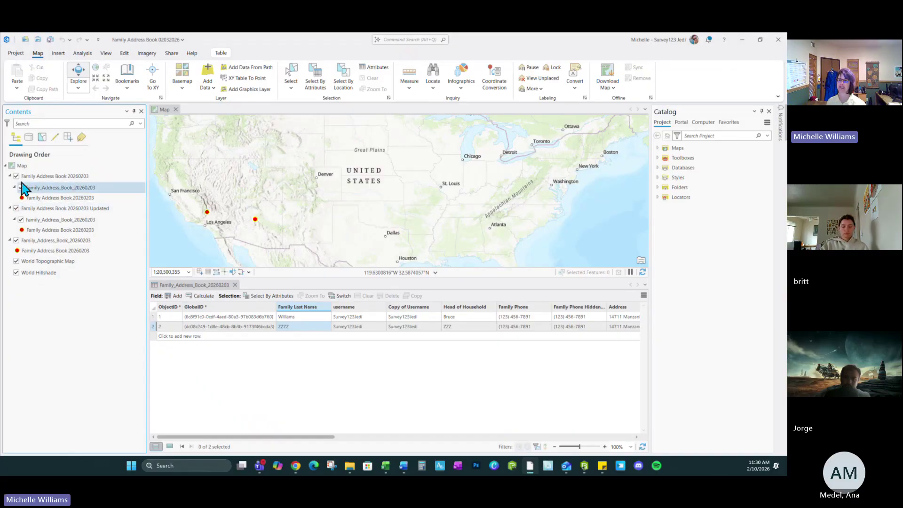
click(10, 175)
click(9, 188)
click(9, 198)
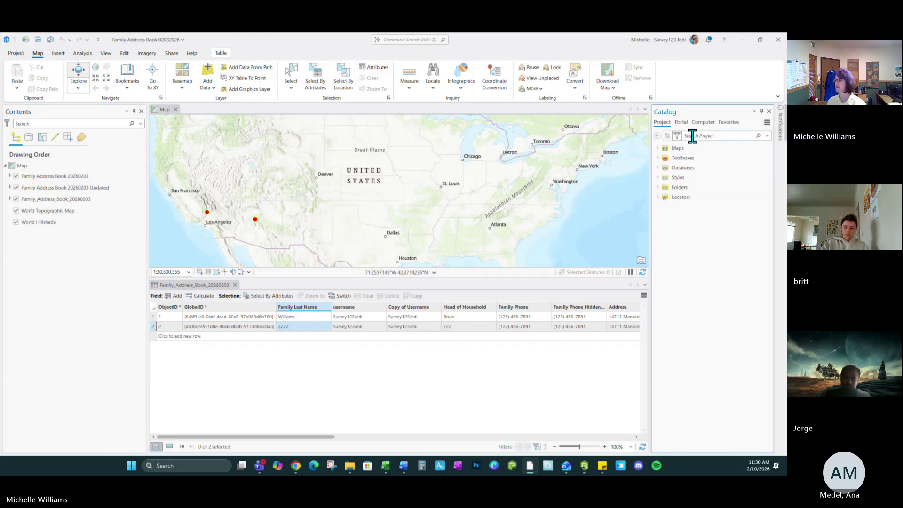
click(235, 285)
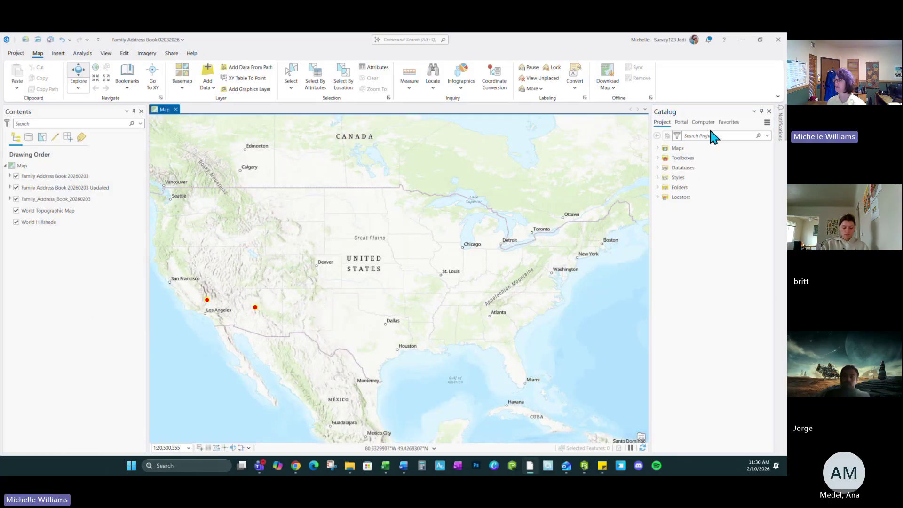
Step: Search the portal's My Content for 2026 and add the hosted feature layer Family Address Book 202602 MRW Repeat to the current map
click(681, 123)
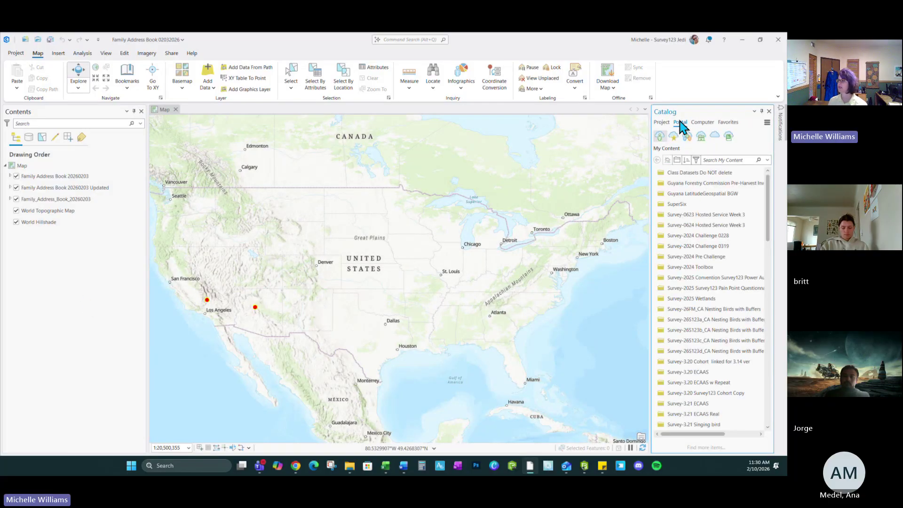
click(723, 159)
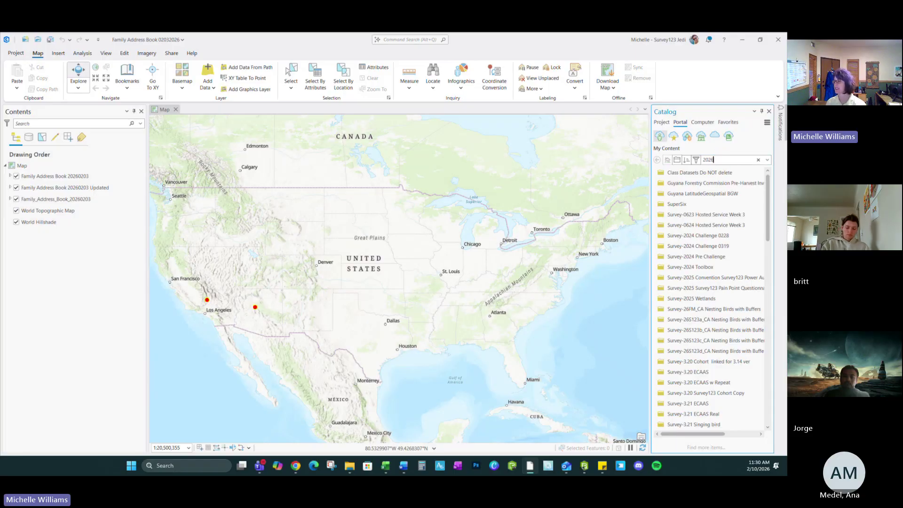
key(Return)
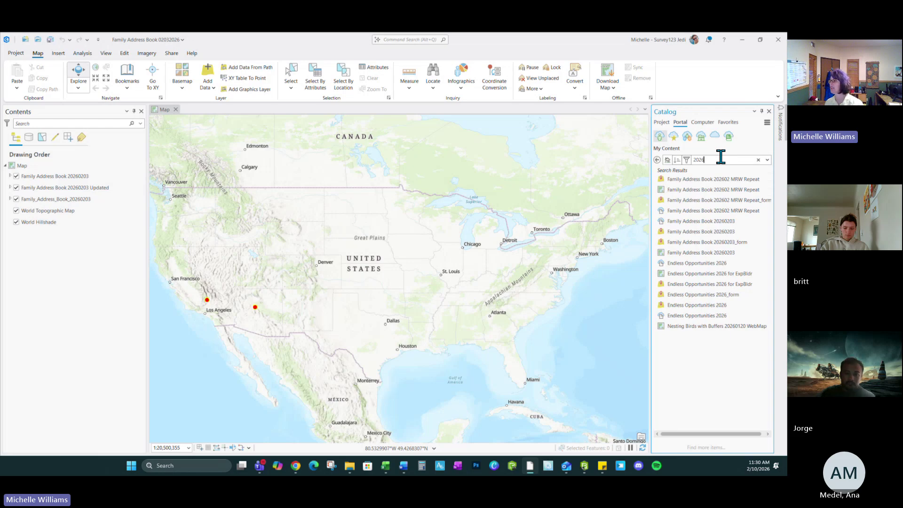
mouse_move(731, 182)
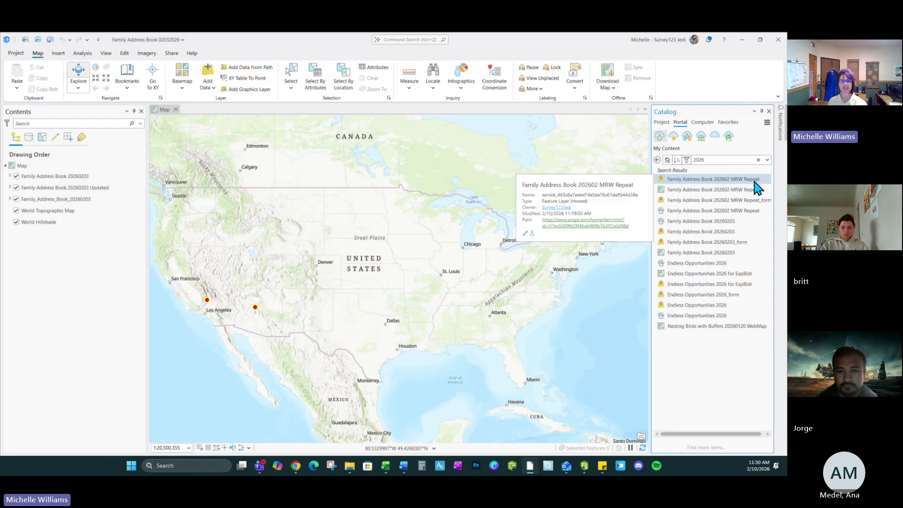
right_click(674, 179)
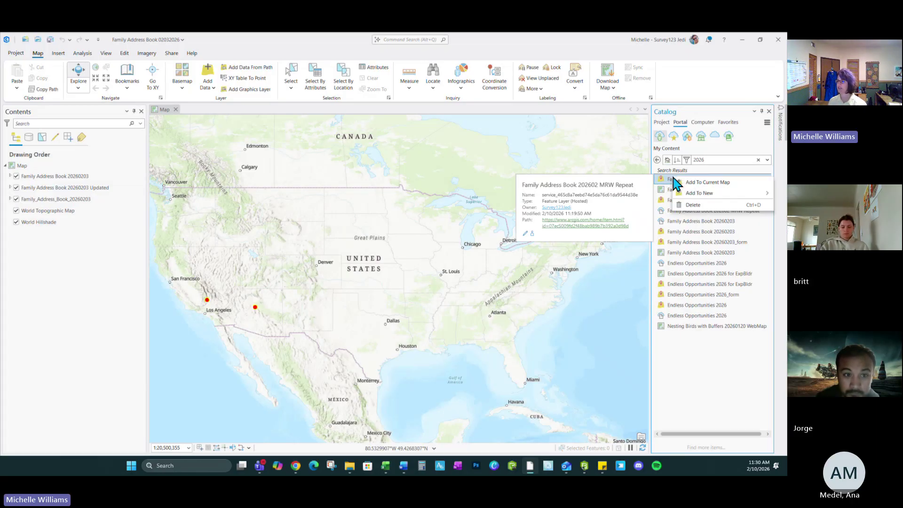
click(699, 183)
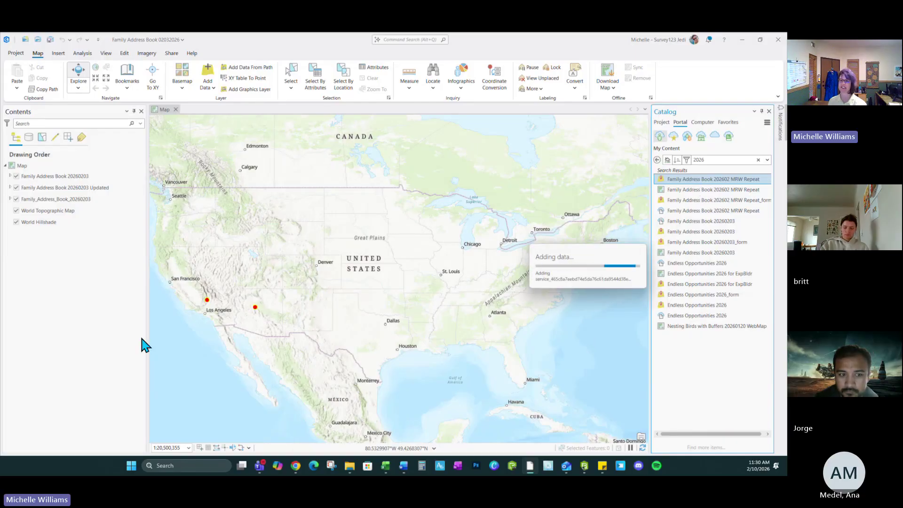
click(10, 176)
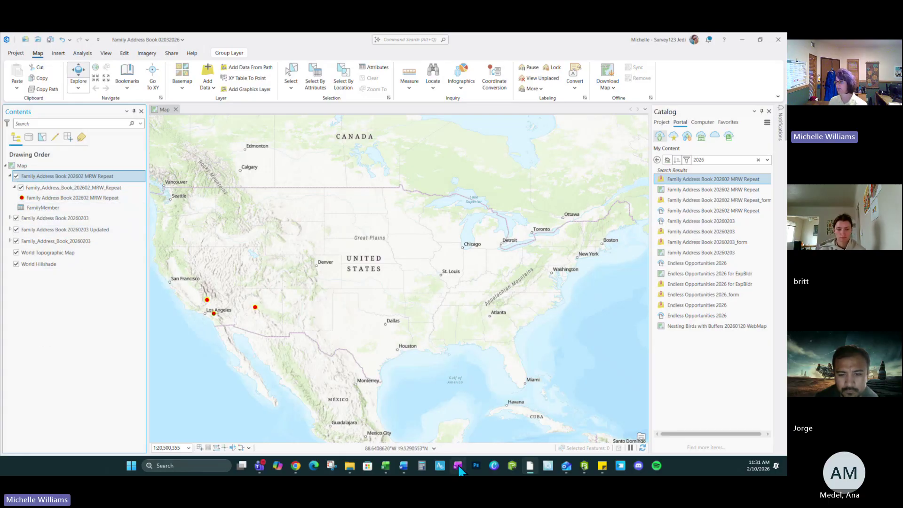
Step: Switch to Survey123 Connect, examine the CoolCode group nested in the FamilyMember repeat of the XLSForm, and return to ArcGIS Pro
click(583, 467)
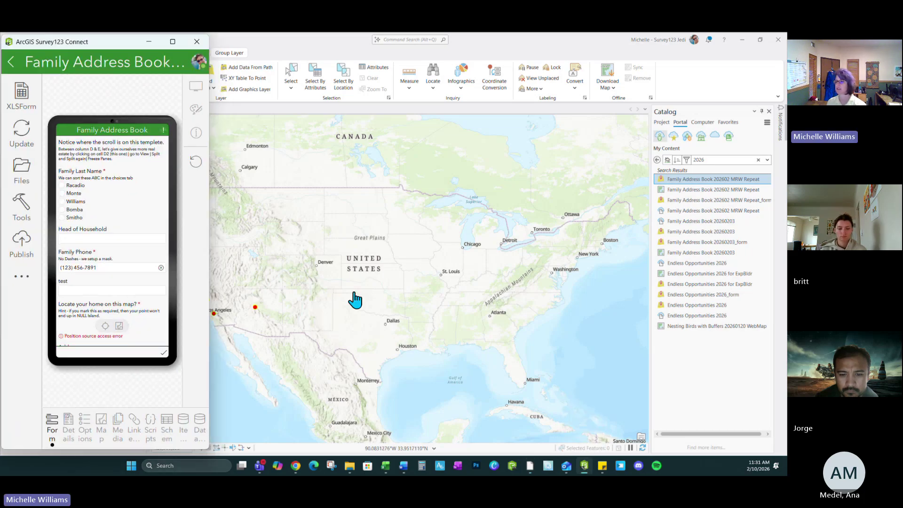
click(21, 94)
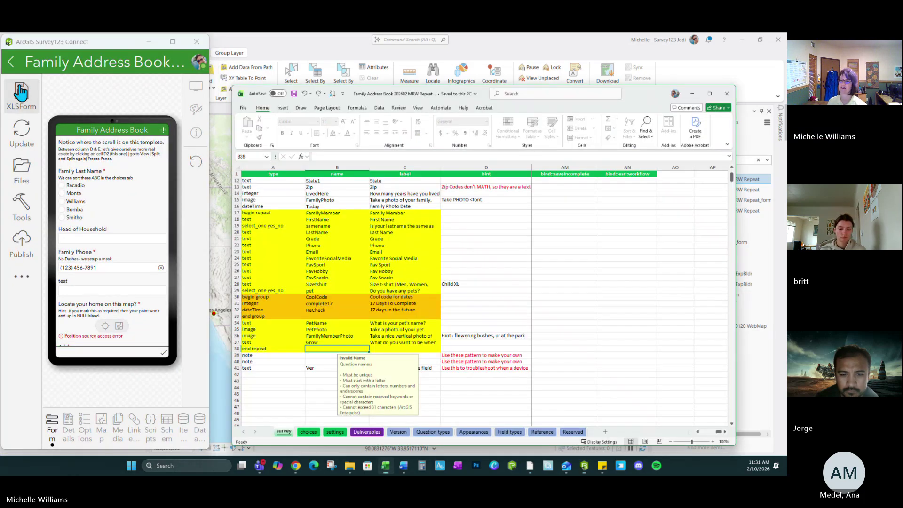
click(262, 276)
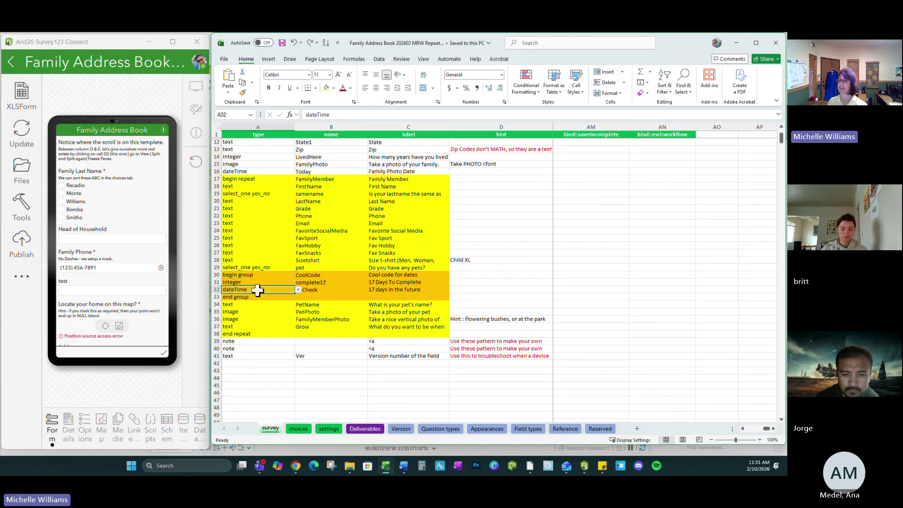
click(263, 297)
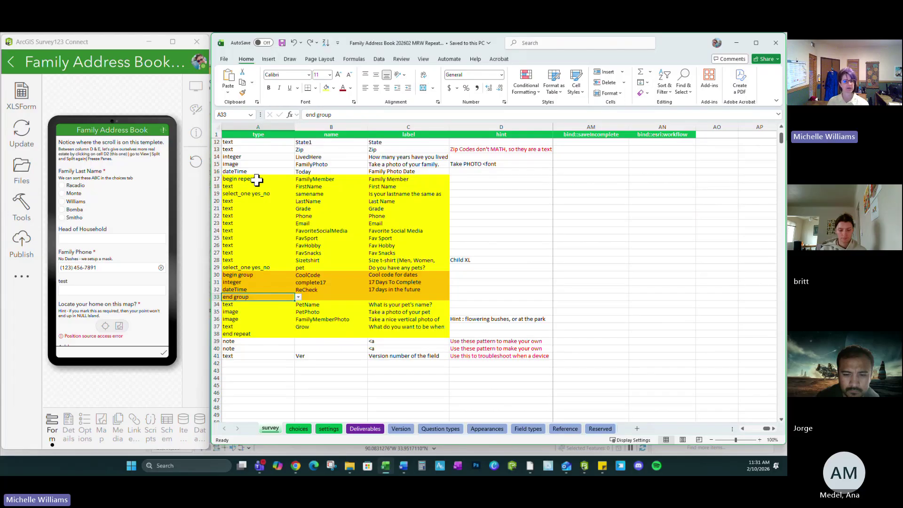
drag(242, 273, 257, 298)
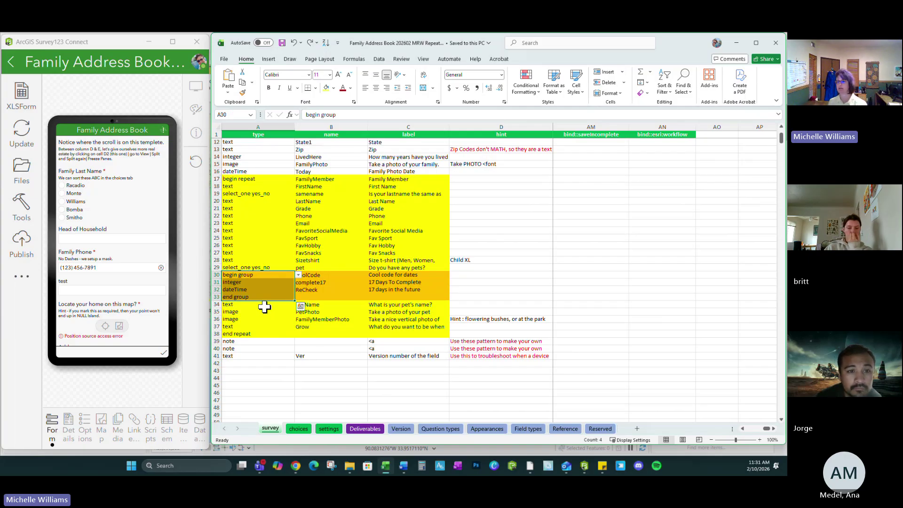
click(756, 43)
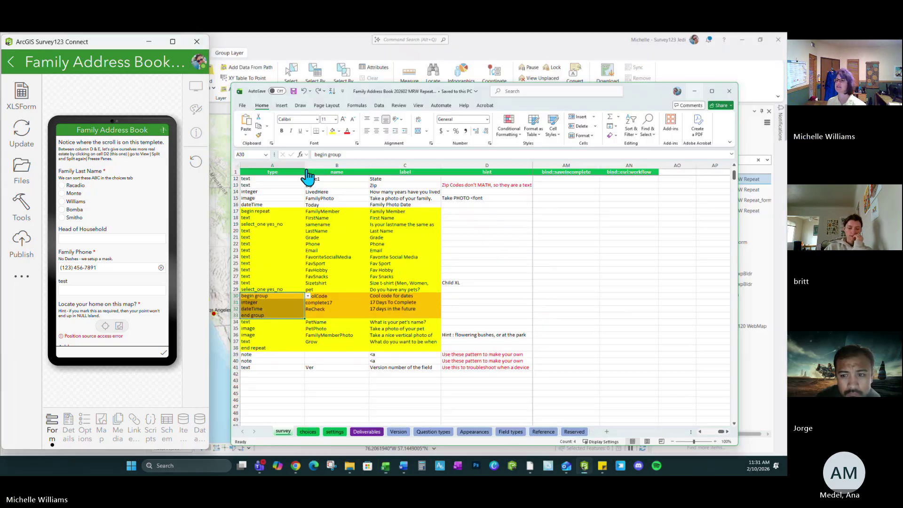
click(148, 42)
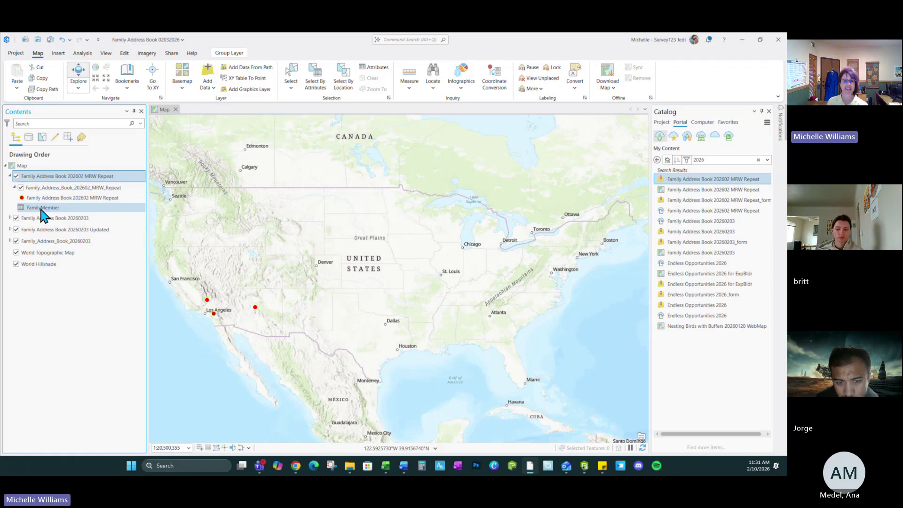
Step: Open the attribute tables of the MRW Repeat layer and the FamilyMember table, and inspect the FamilyMember fields through ParentGlobalID
click(49, 188)
key(ctrl+t)
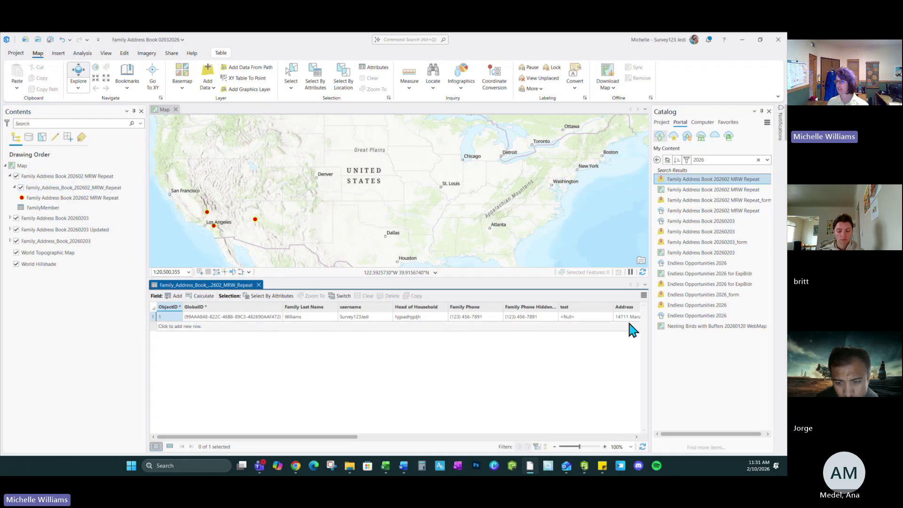
click(41, 208)
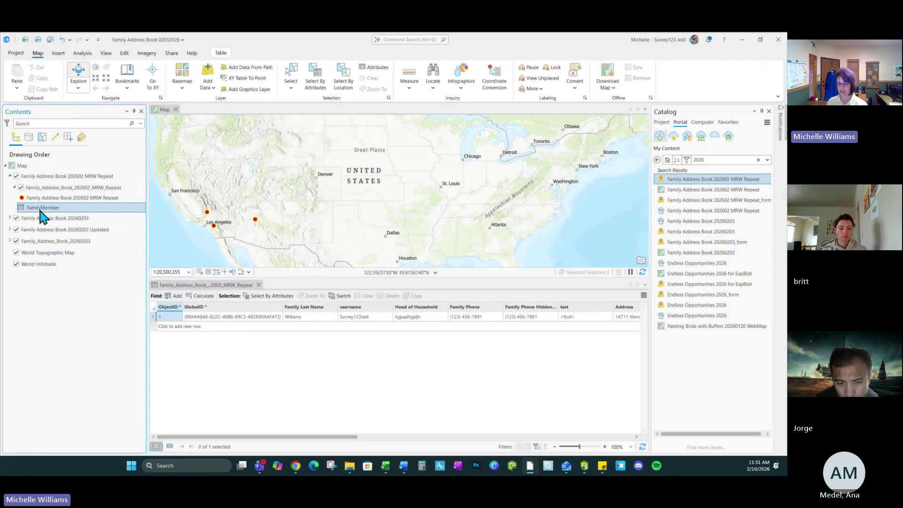
double_click(41, 212)
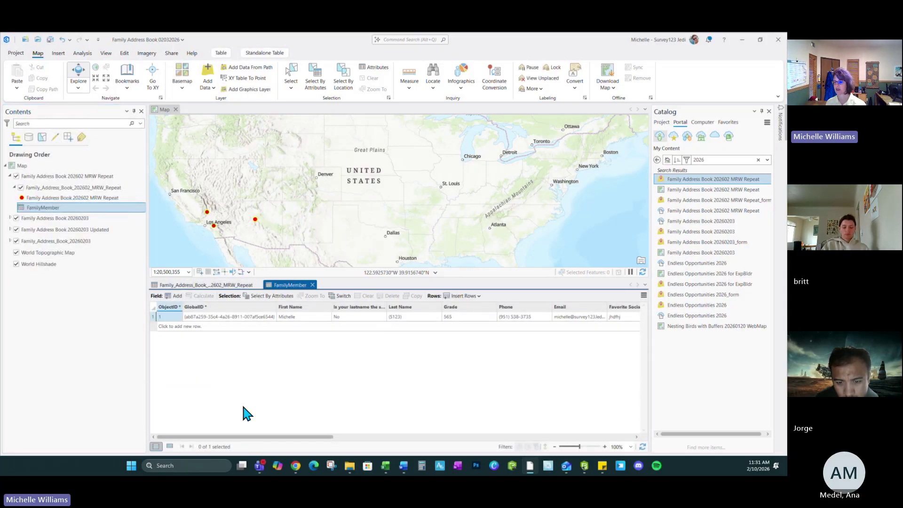
drag(267, 438, 527, 429)
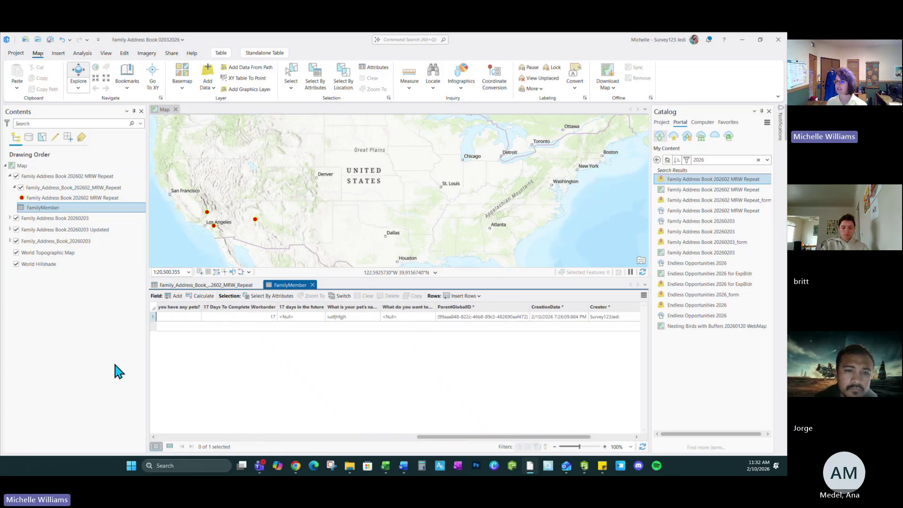
click(73, 371)
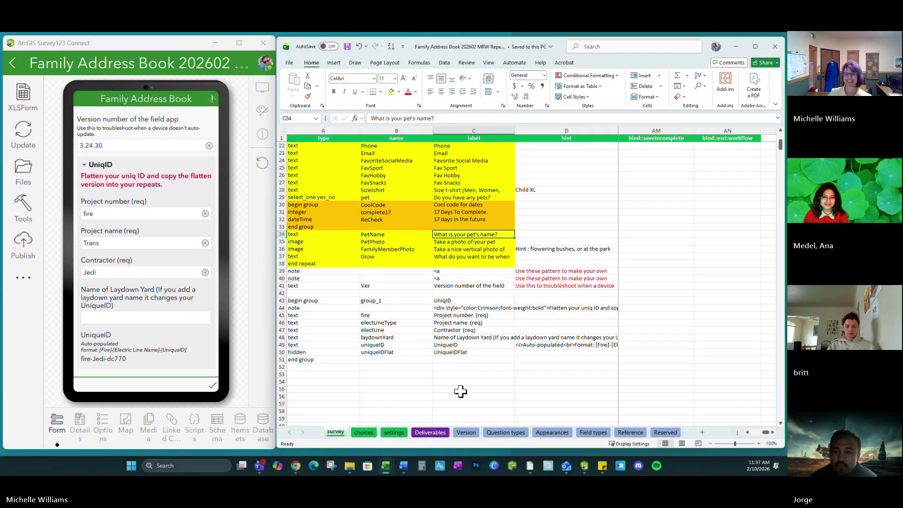
Step: Examine the UniqID group's fields in the Survey123 Connect form preview, from the project number to the auto-populated UniqueID
click(440, 382)
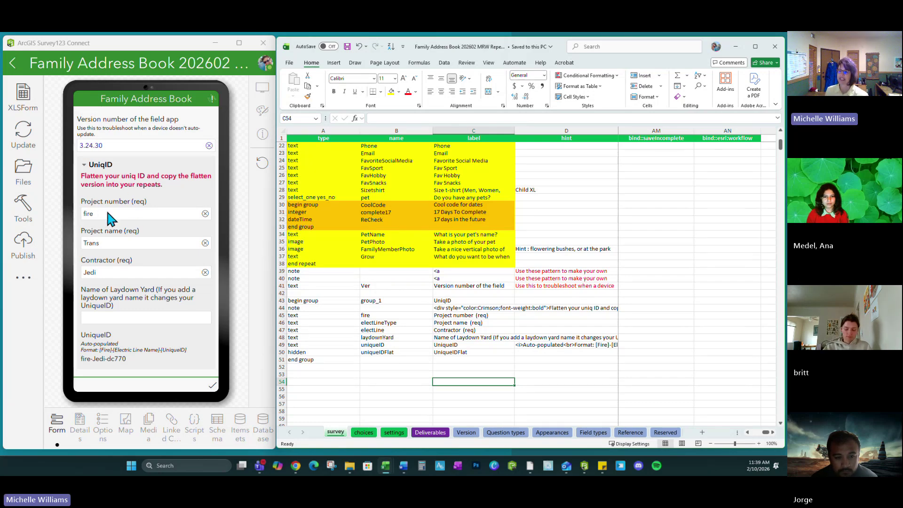
click(125, 215)
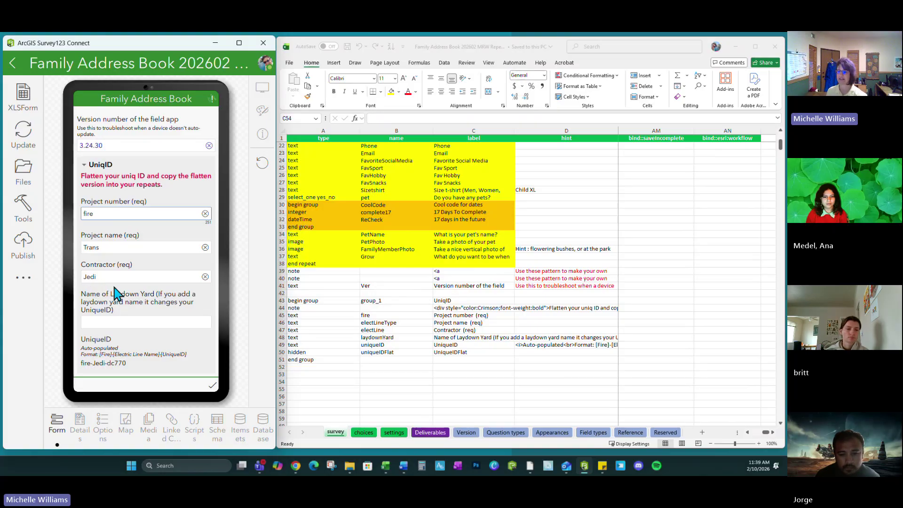
scroll(135, 305, down, 1)
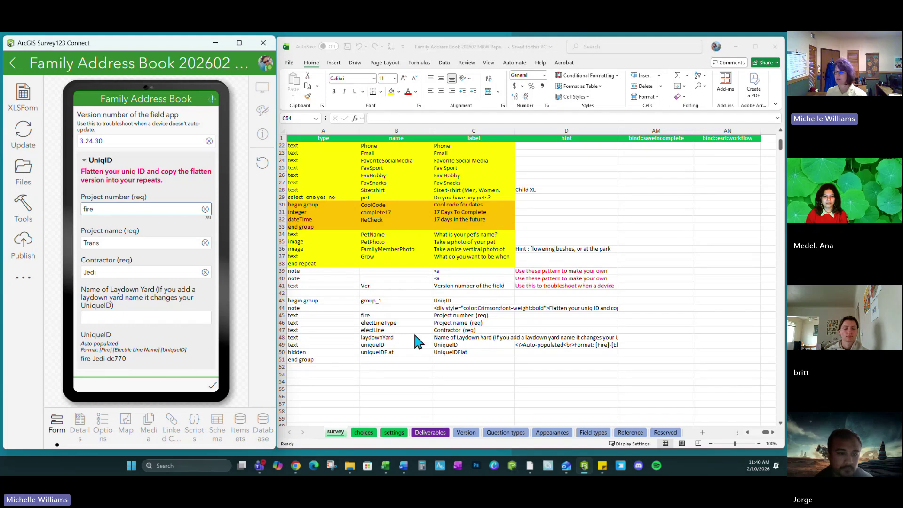
Step: Enlarge the XLSForm window and examine the readonly and default settings of the UniqID group's rows
click(476, 335)
click(476, 335)
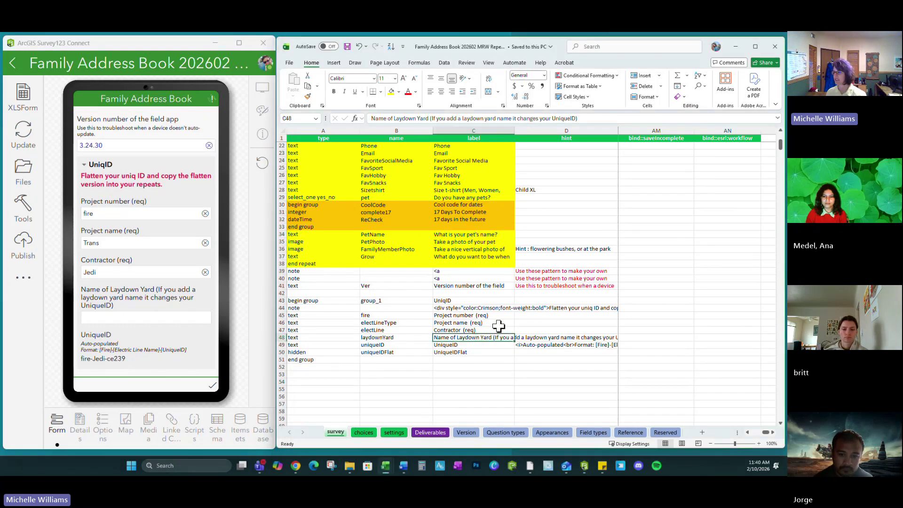
key(Right)
key(Right)
key(Right)
key(Right)
key(Right)
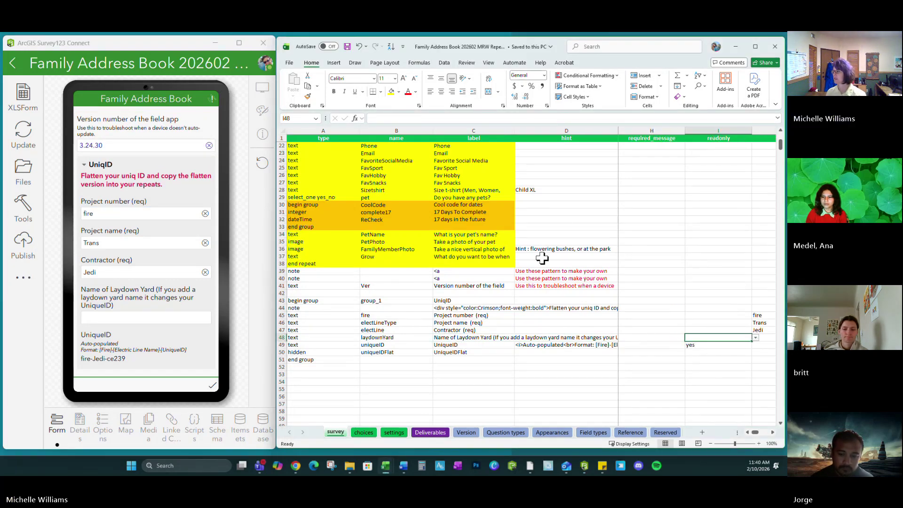
click(755, 46)
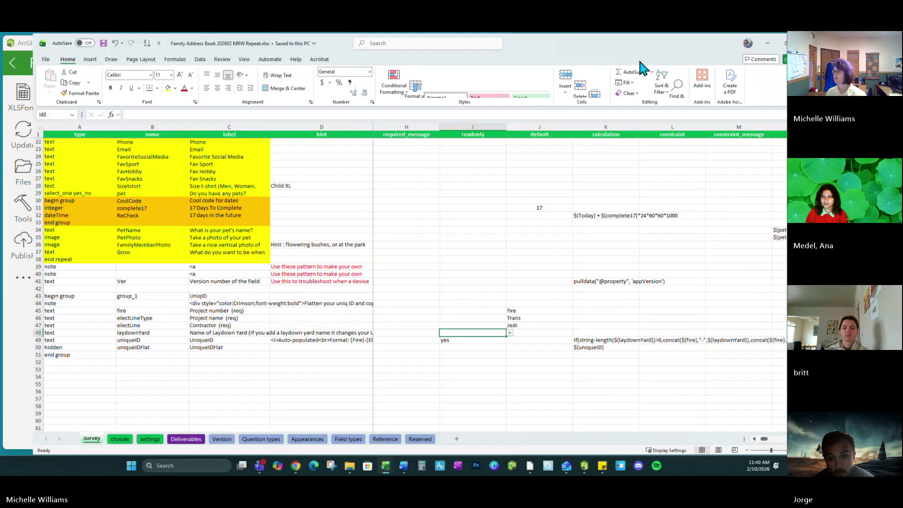
key(Right)
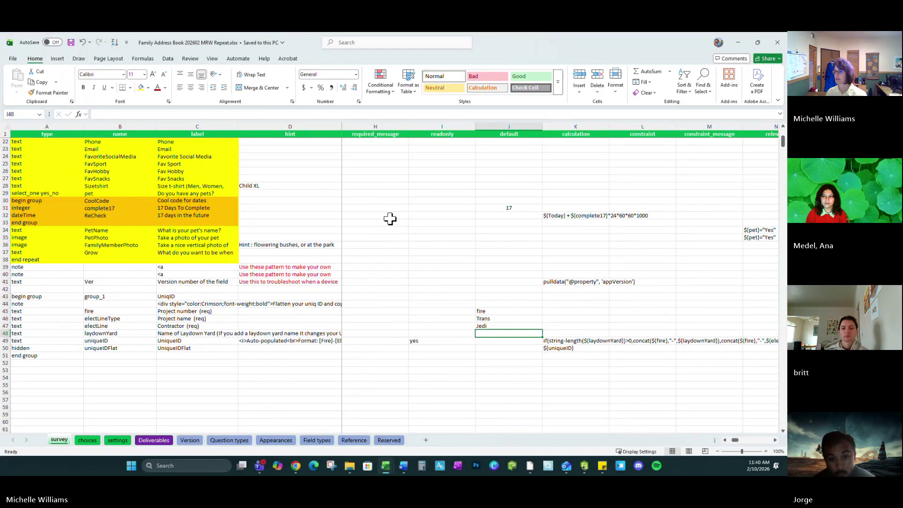
click(430, 126)
click(420, 340)
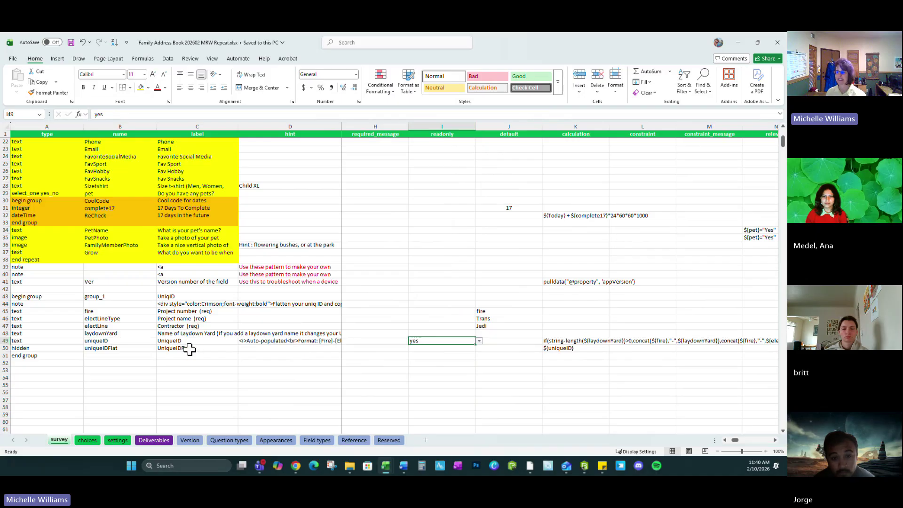
click(134, 339)
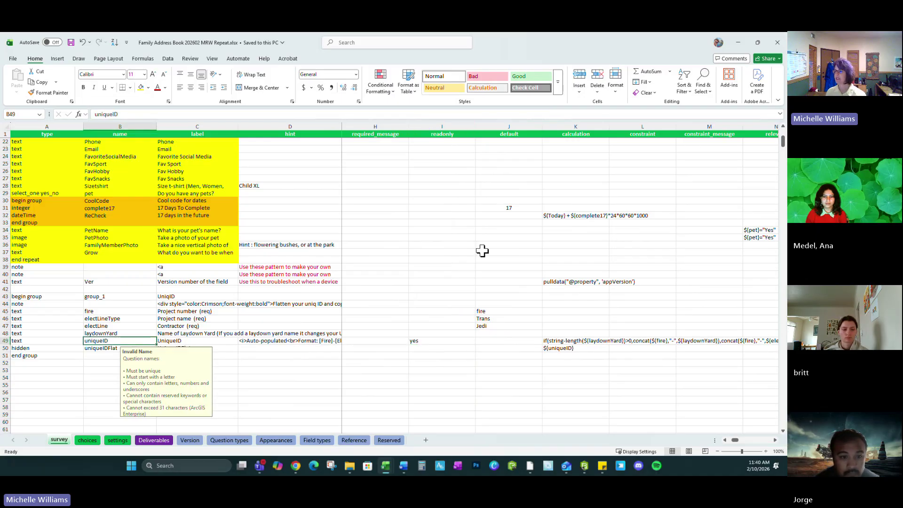
drag(496, 310, 498, 331)
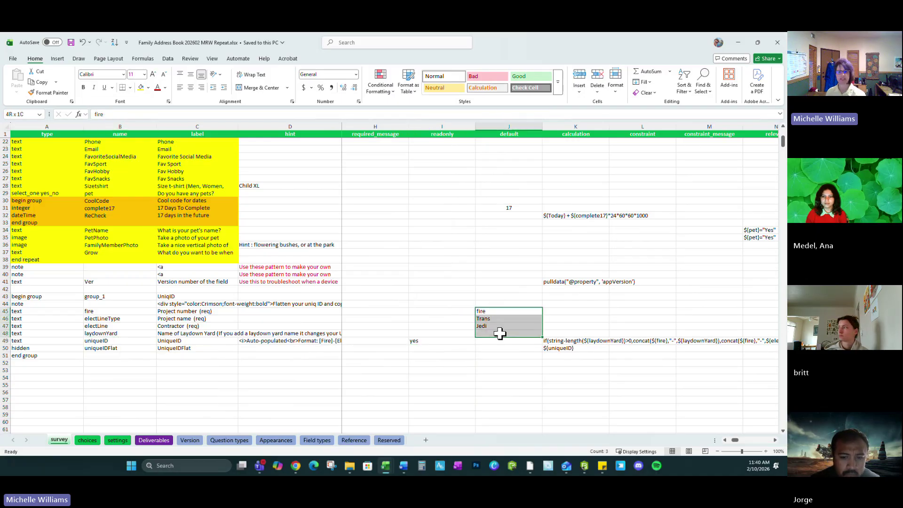
Step: Examine the uniqueID row's calculation, comparing its laydownYard concat branch with the fire, electLine and uuid branch, and the uniqueIDFlat row
click(563, 340)
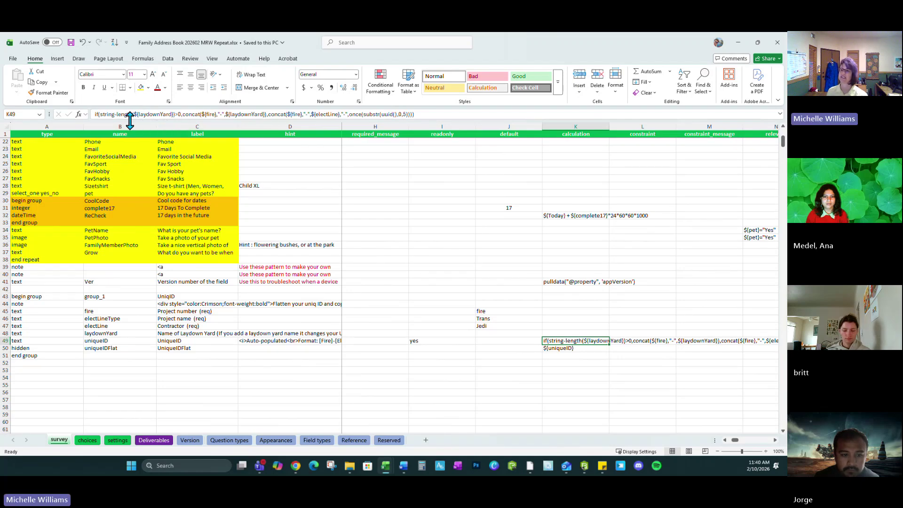
click(183, 114)
drag(182, 114, 266, 114)
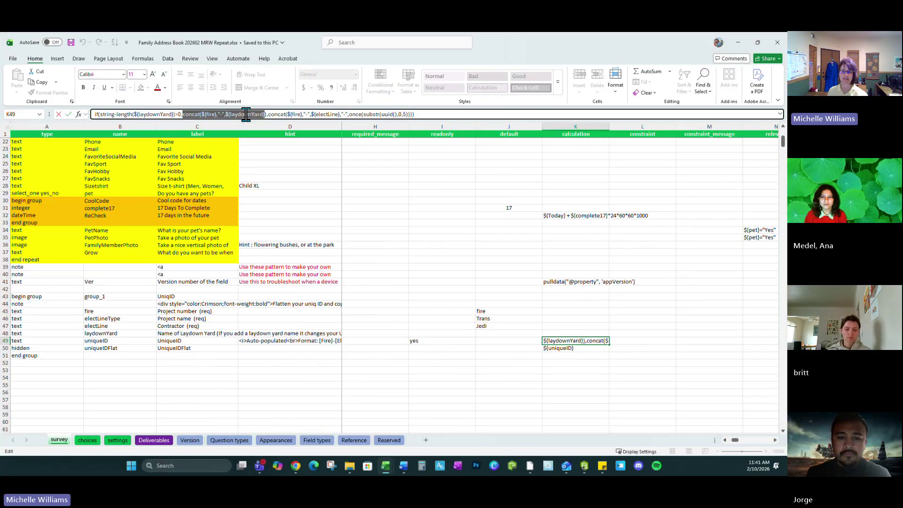
drag(268, 114, 429, 114)
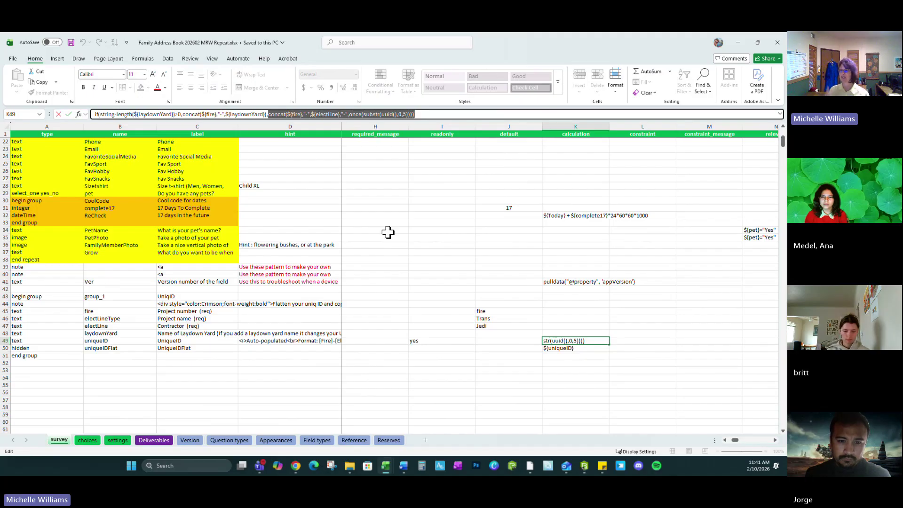
click(225, 348)
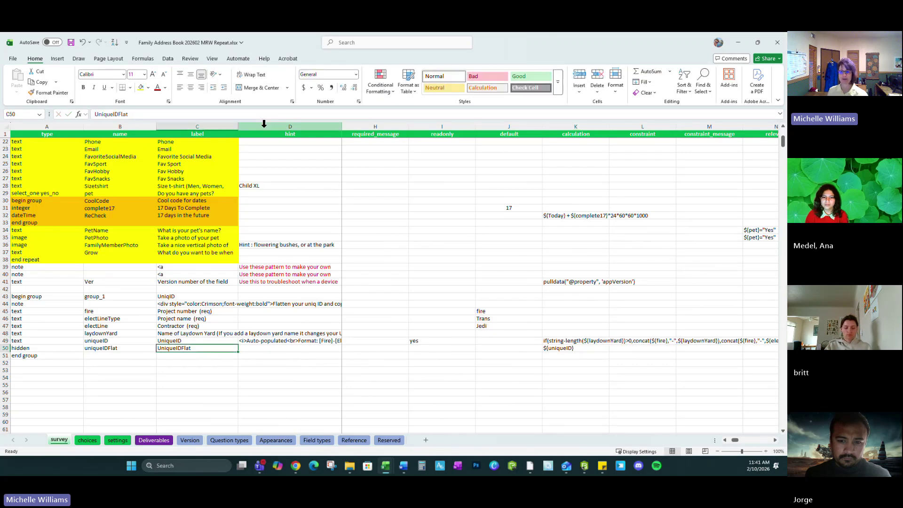
Step: Enter rosefield as the Name of Laydown Yard in the form preview and return to the hidden uniqueIDFlat row in the XLSForm
click(757, 42)
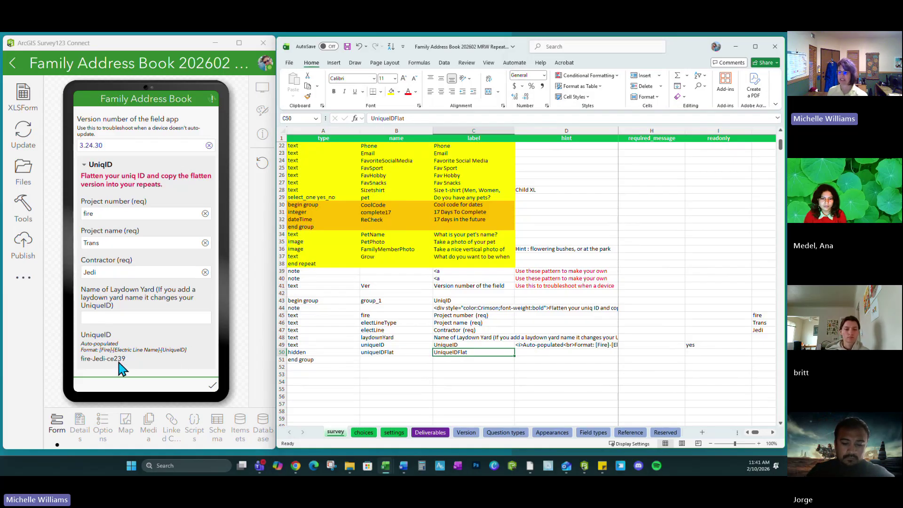
click(100, 313)
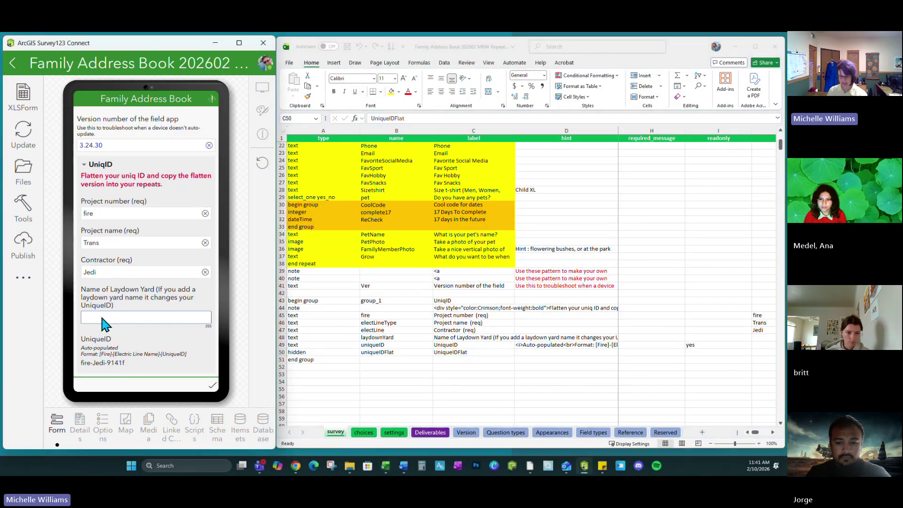
text(ro)
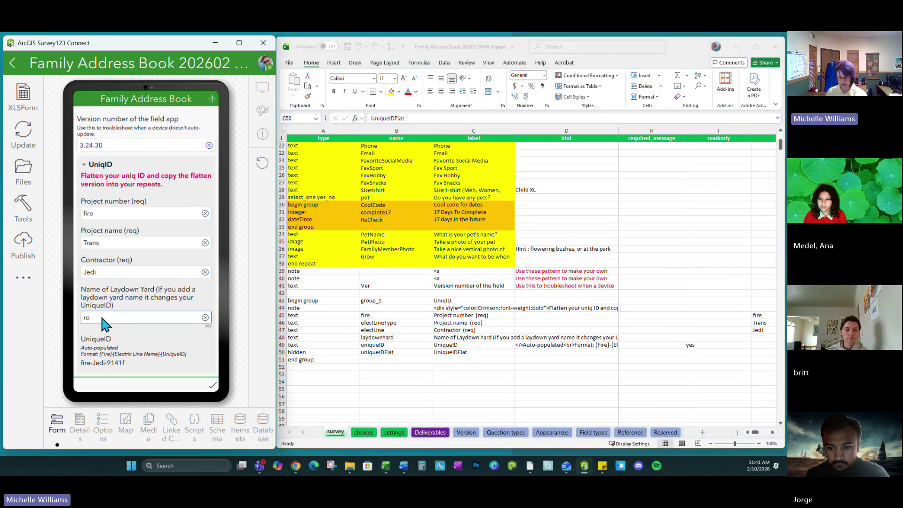
text(sefield)
key(Return)
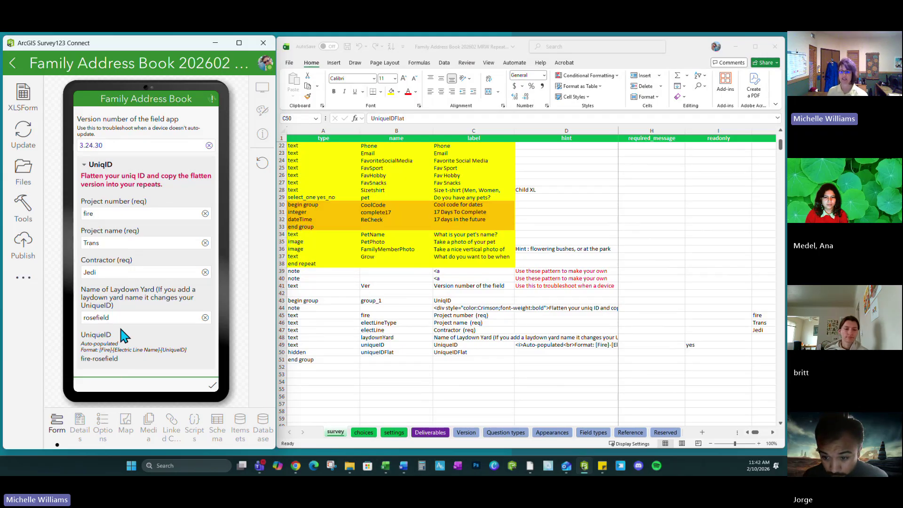
click(506, 351)
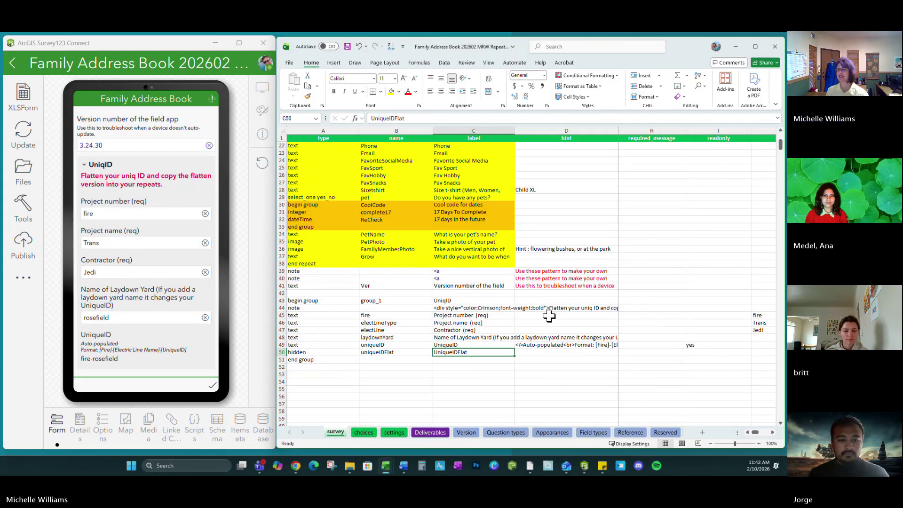
key(Right)
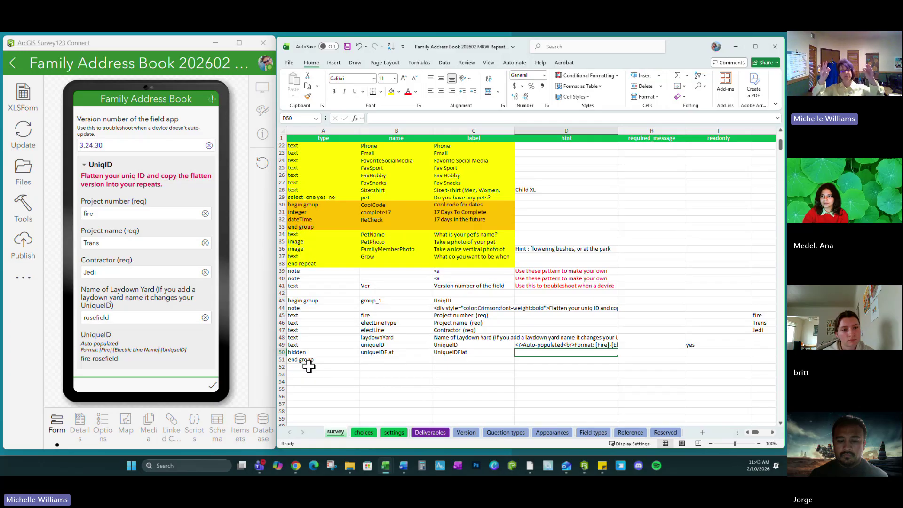
Step: Switch to Chrome, search the web for tree planting id band in a new tab, and close that tab
key(alt+Tab)
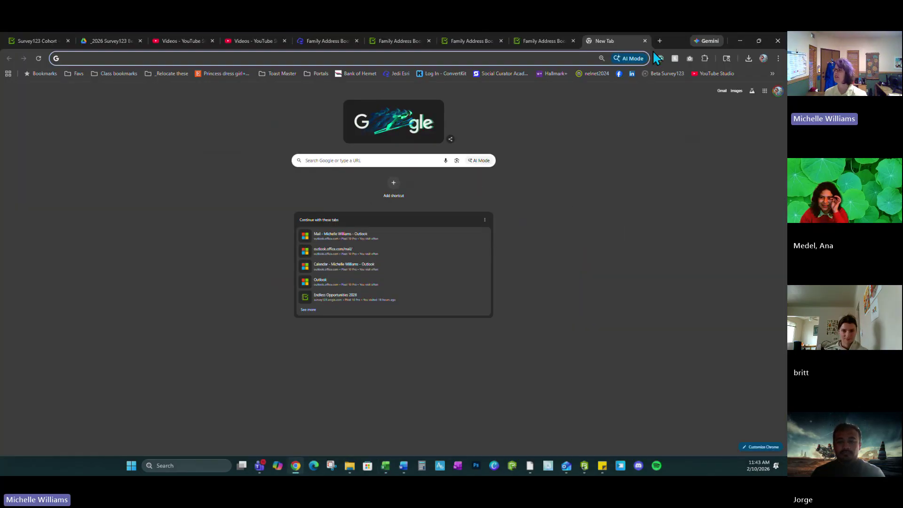
click(658, 38)
click(574, 59)
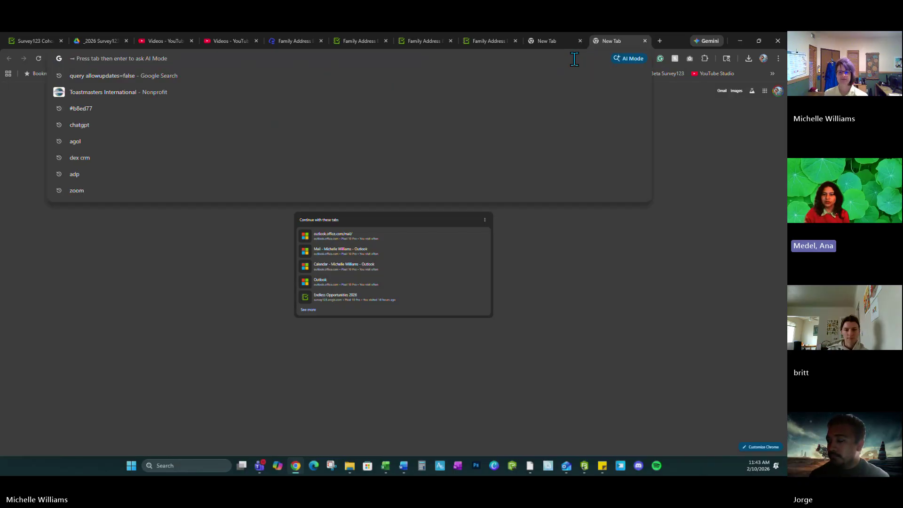
text(tree)
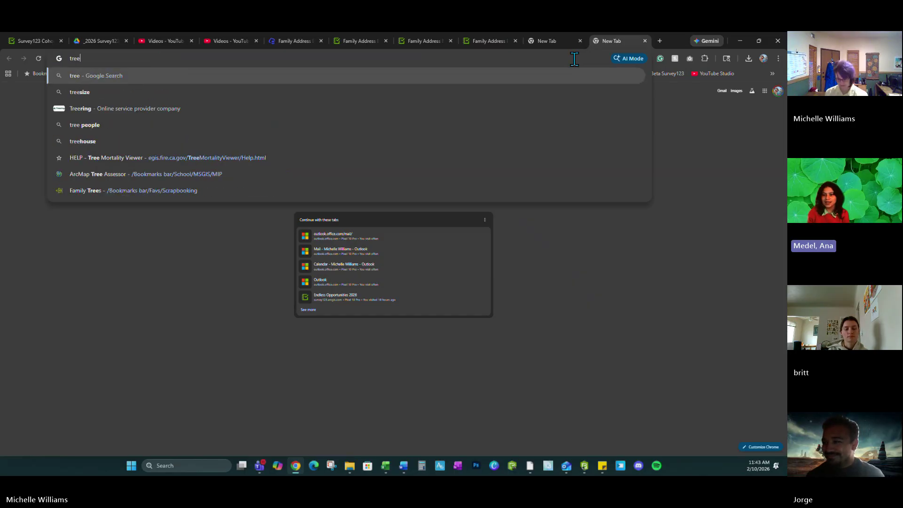
text( pla)
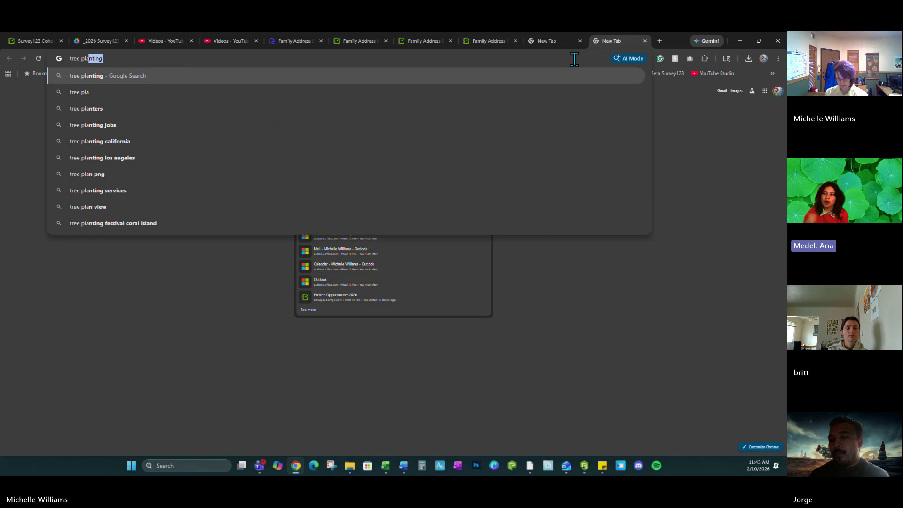
text(nting)
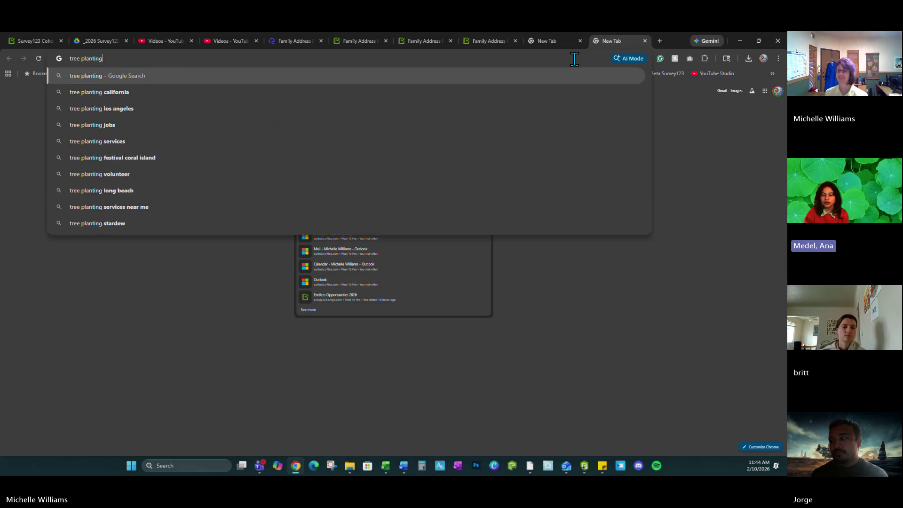
text( id)
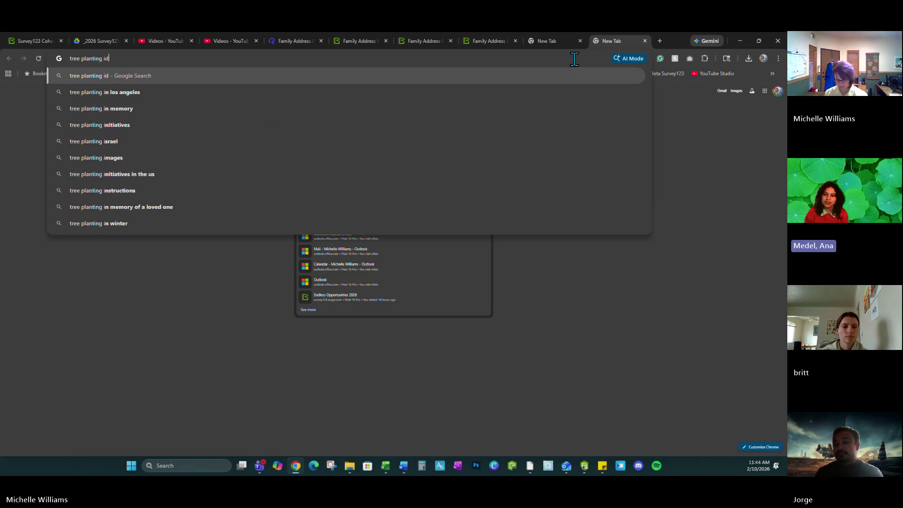
text( band)
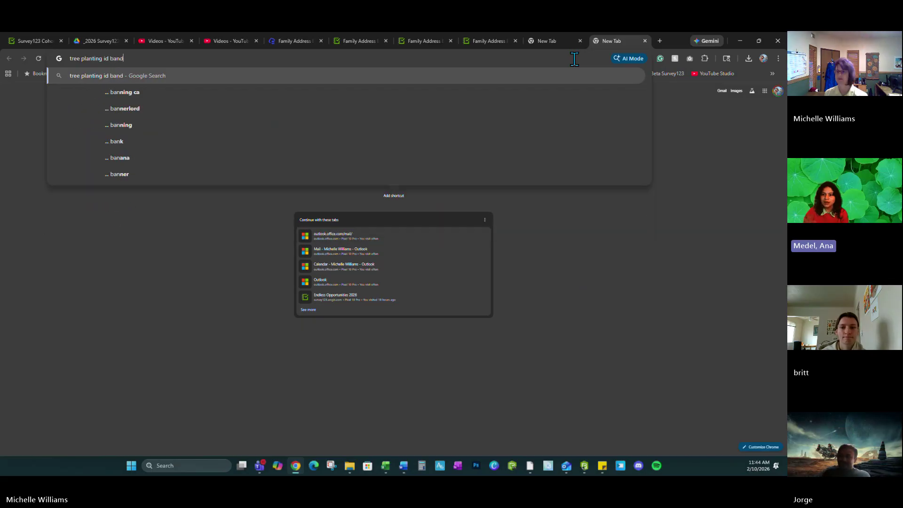
key(Return)
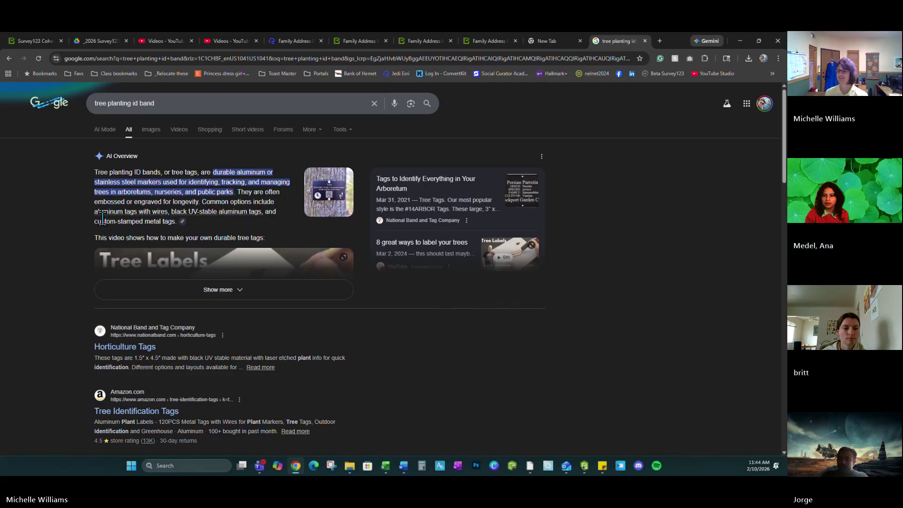
key(ctrl+w)
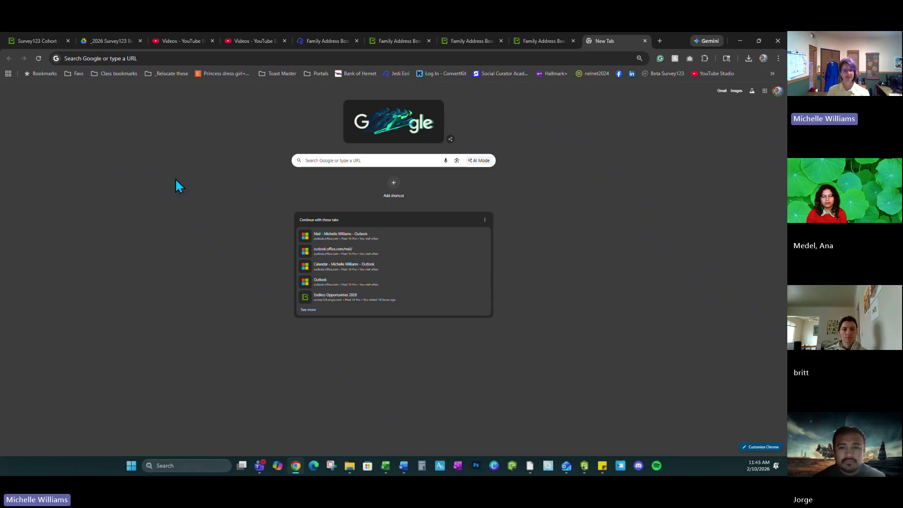
Step: Return to the XLSForm and set the label of the fire question in the UniqID group to Troop Number
key(alt+Tab)
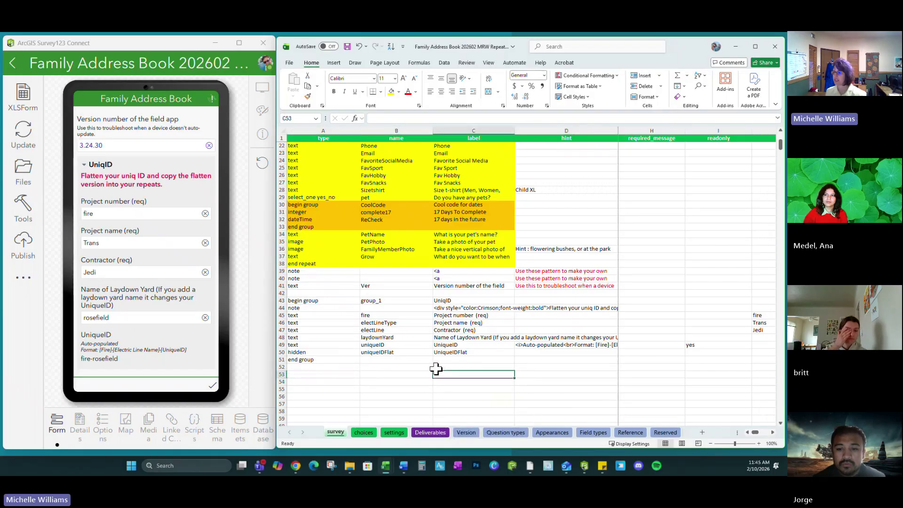
click(447, 316)
text(Troop)
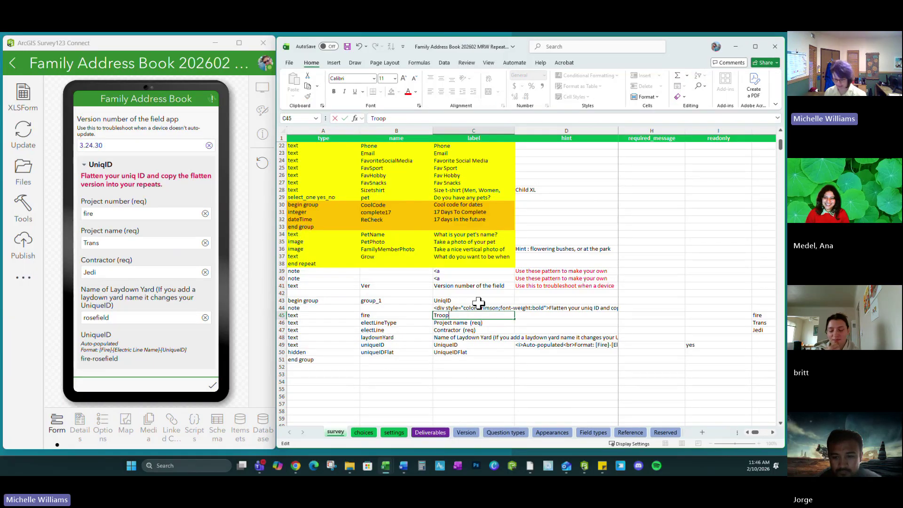
text( Number)
key(Return)
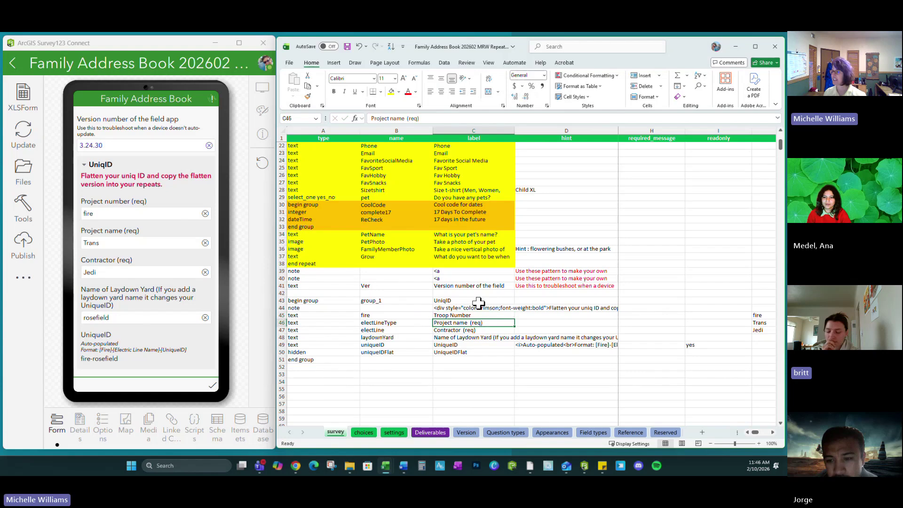
Step: Set the label of the electLineType question in the UniqID group to Biz Partner
text(Bi)
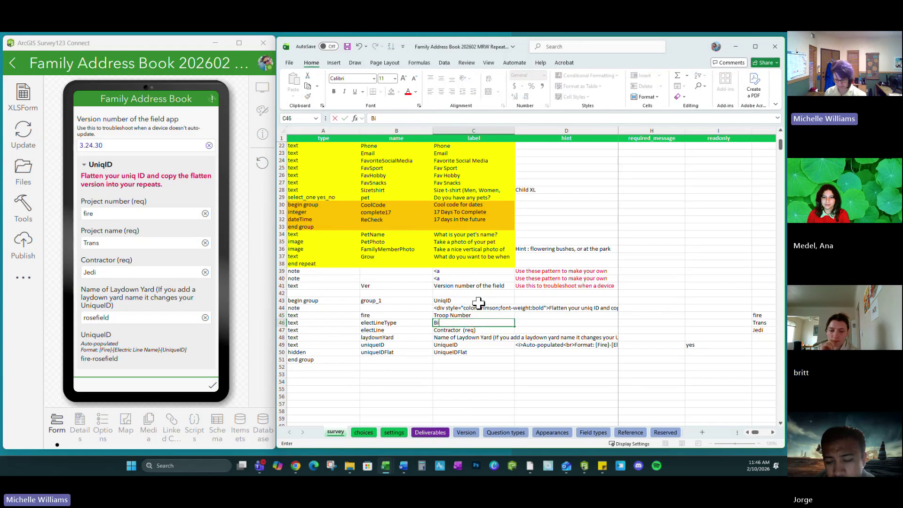
text(z Part)
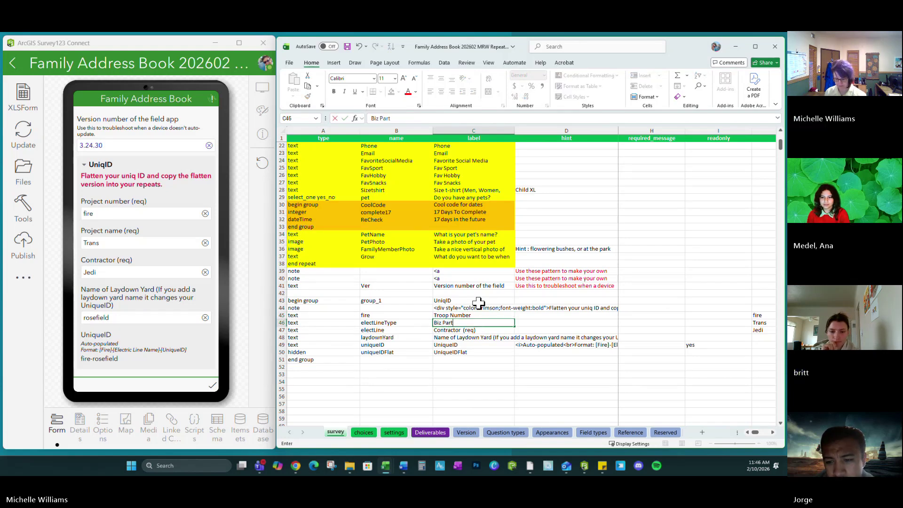
text(nere)
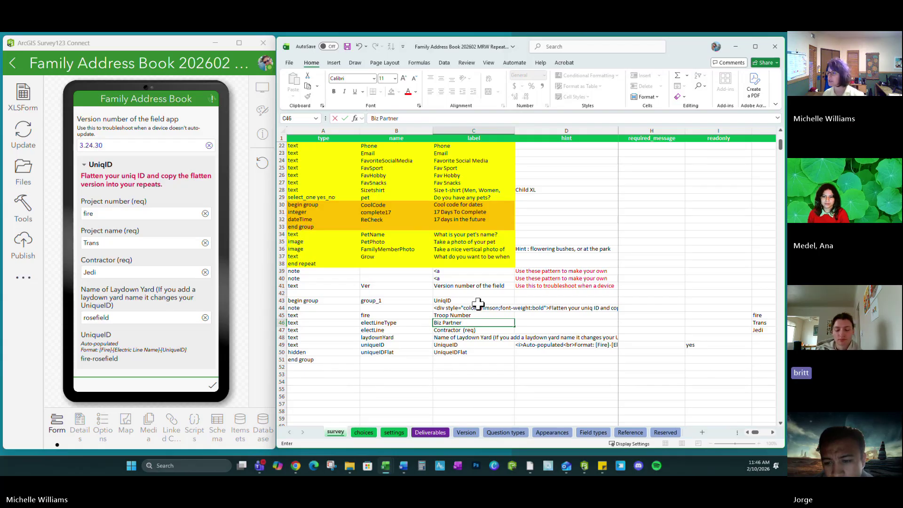
key(BackSpace)
key(Return)
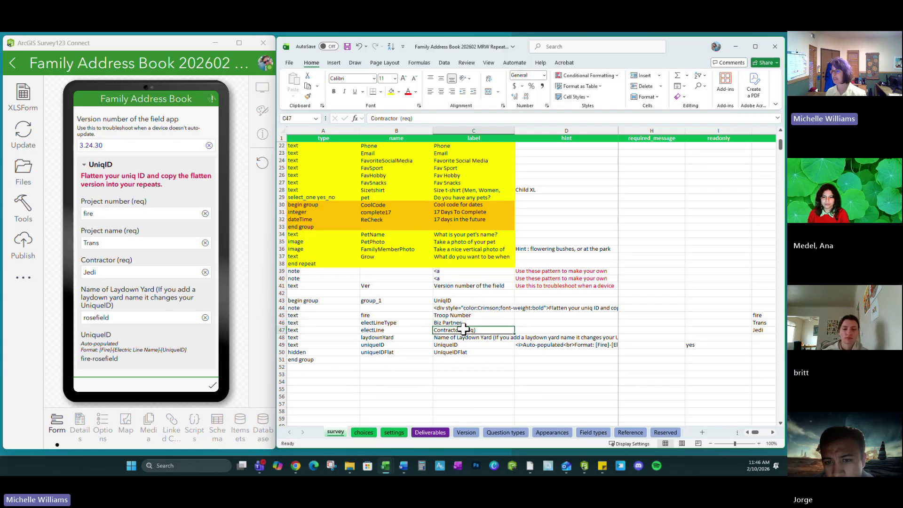
Step: Set the label of the electLine question to Barcode Number
text(Barc)
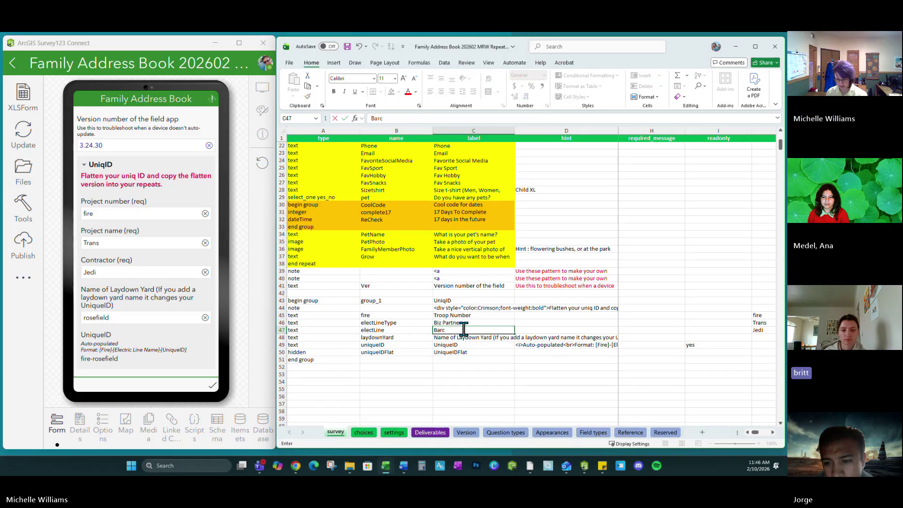
text(ode Nu)
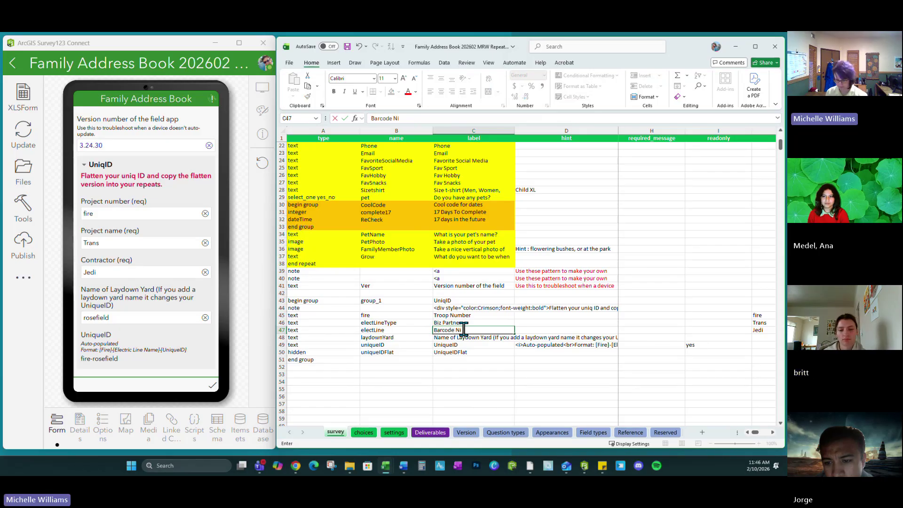
text(me)
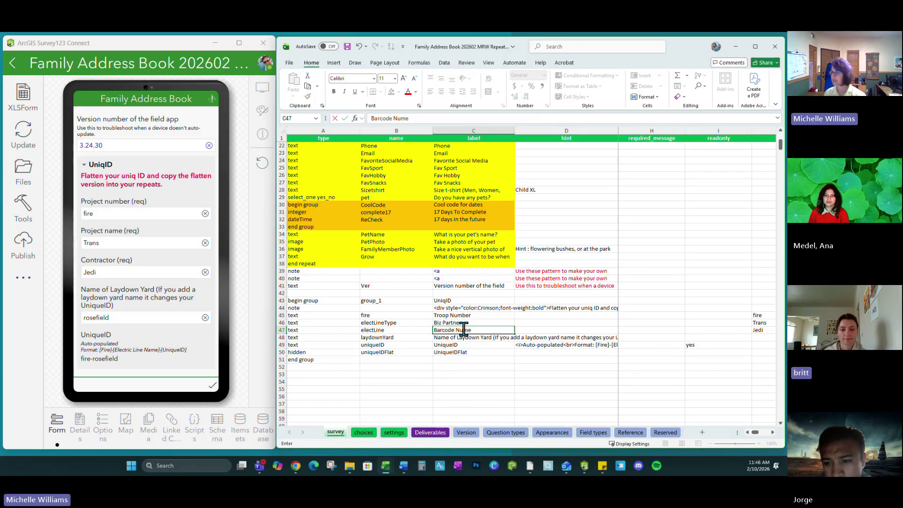
key(BackSpace)
text(ber)
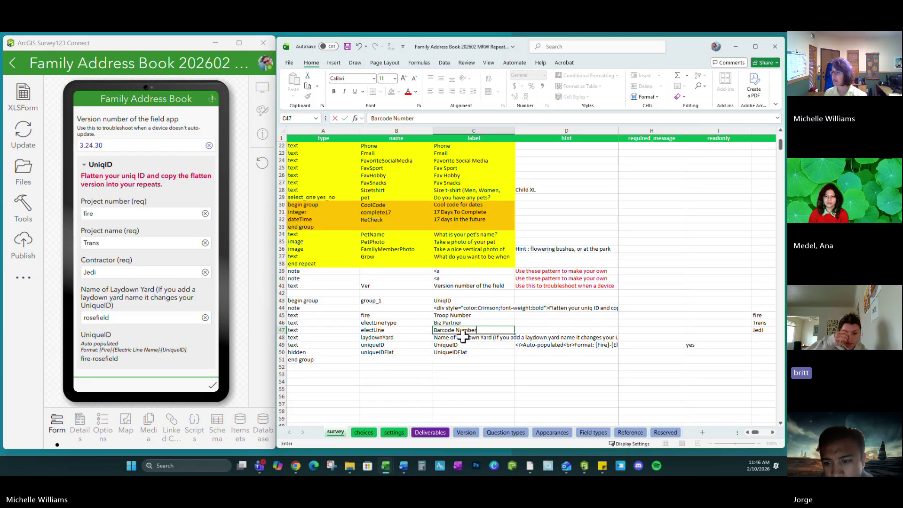
key(Return)
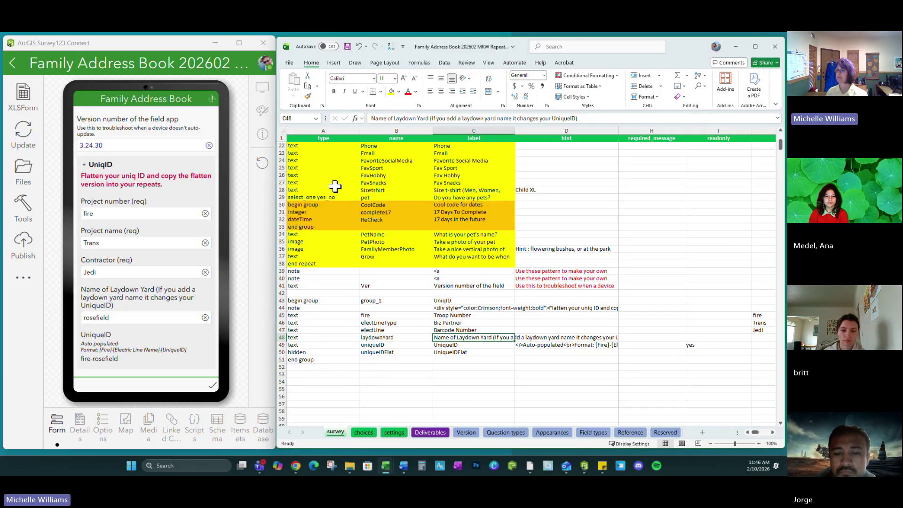
Step: Save the XLSForm with the new labels and check the UniqID group in the refreshed form preview
click(348, 48)
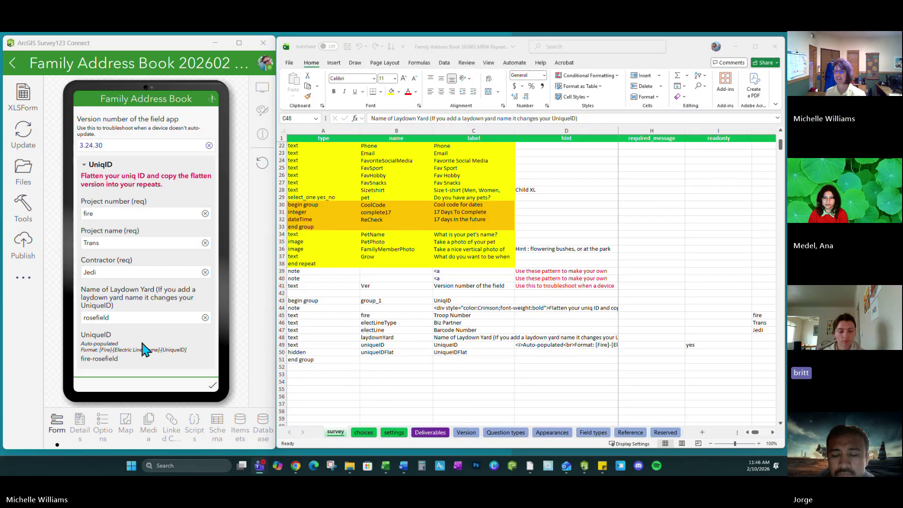
click(470, 337)
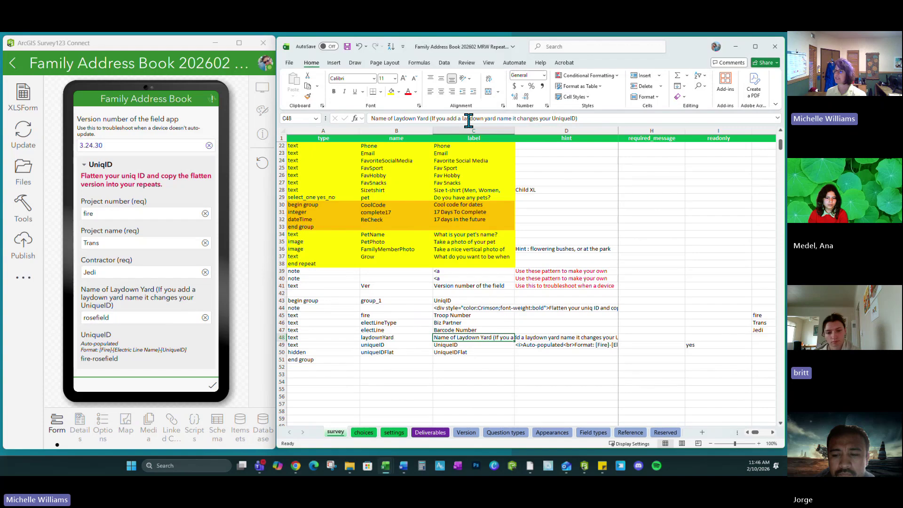
drag(524, 51, 520, 61)
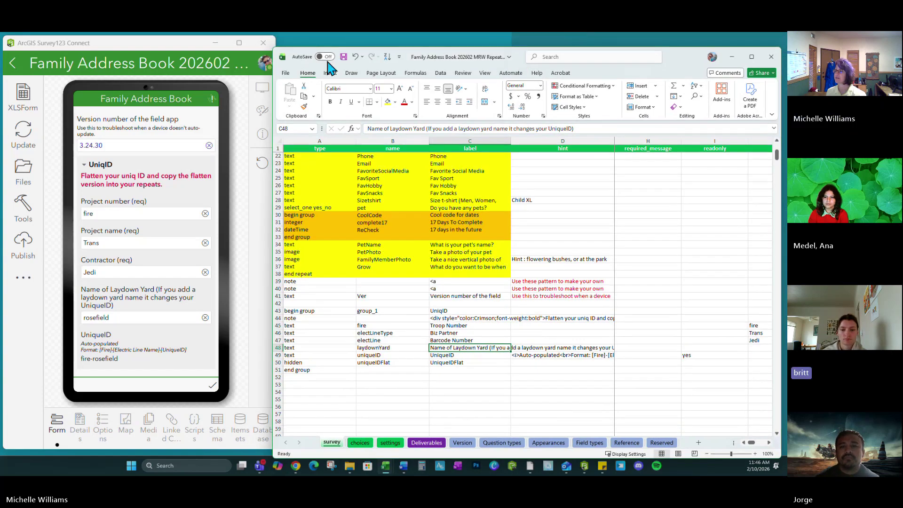
click(343, 56)
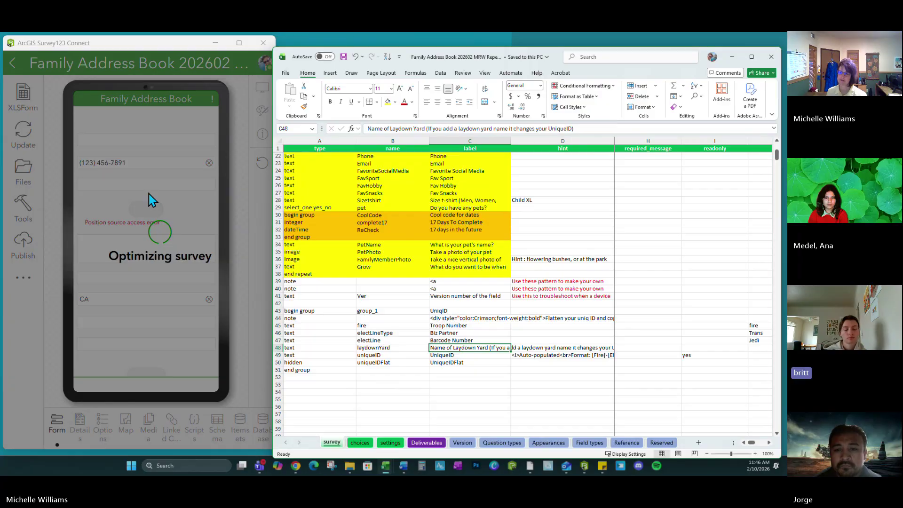
scroll(148, 192, down, 15)
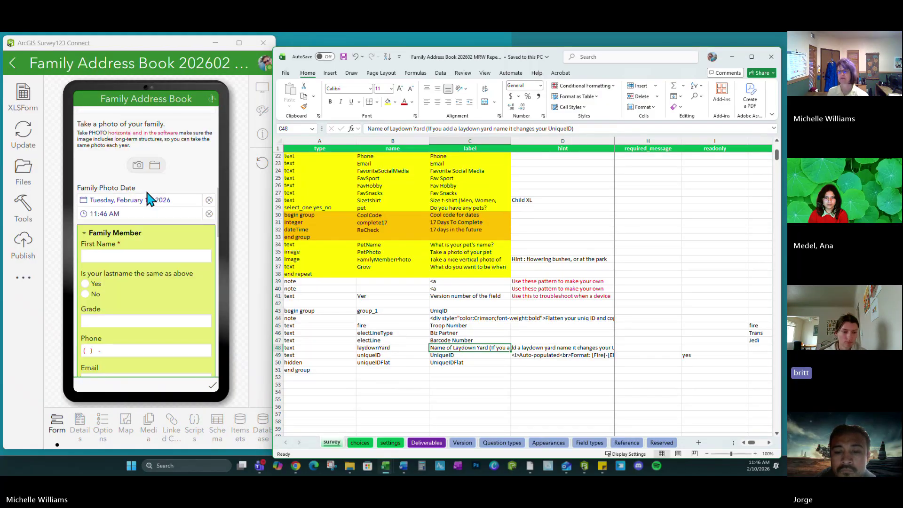
scroll(148, 198, down, 15)
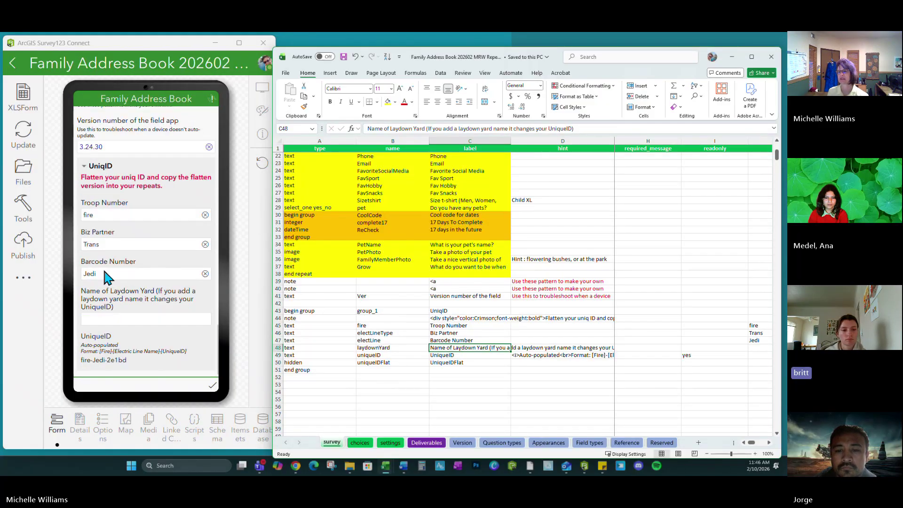
Step: In the form preview, enter 12343 as the Troop Number and Cookies as the Biz Partner, and select the Barcode Number value
double_click(97, 214)
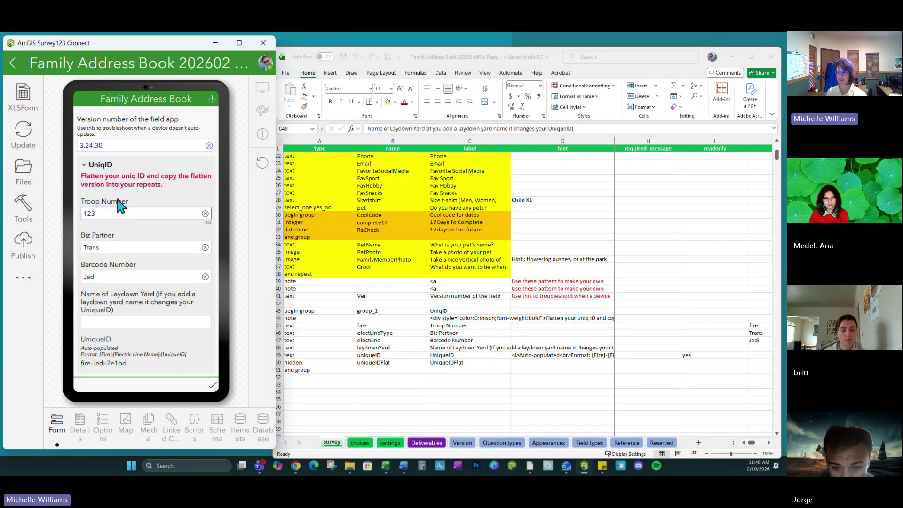
key(Tab)
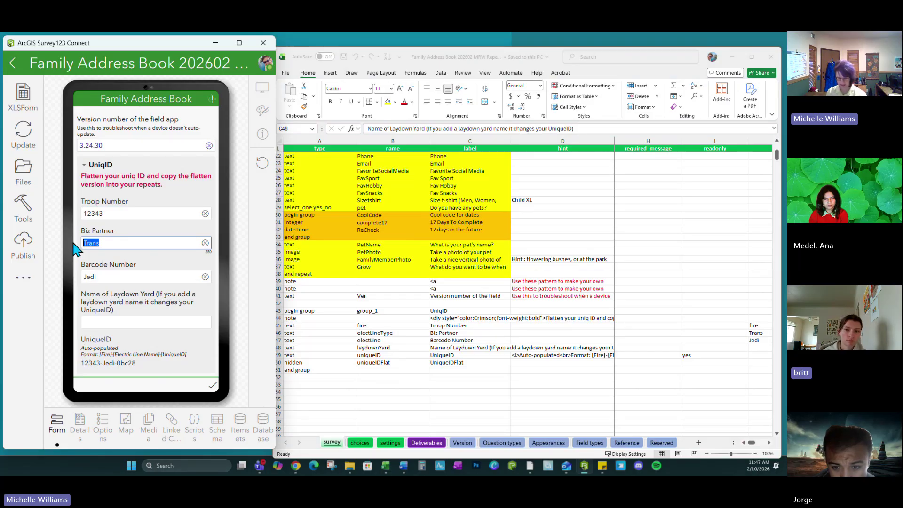
text(Coo)
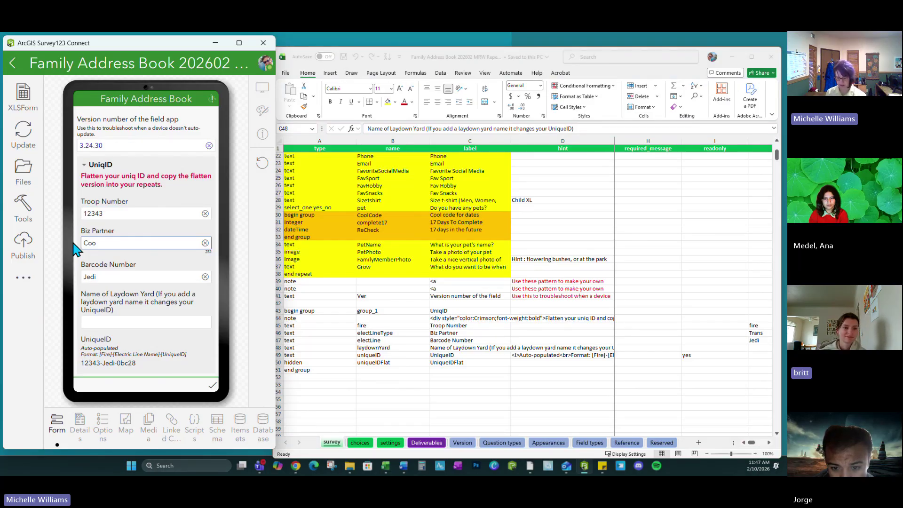
text(kies)
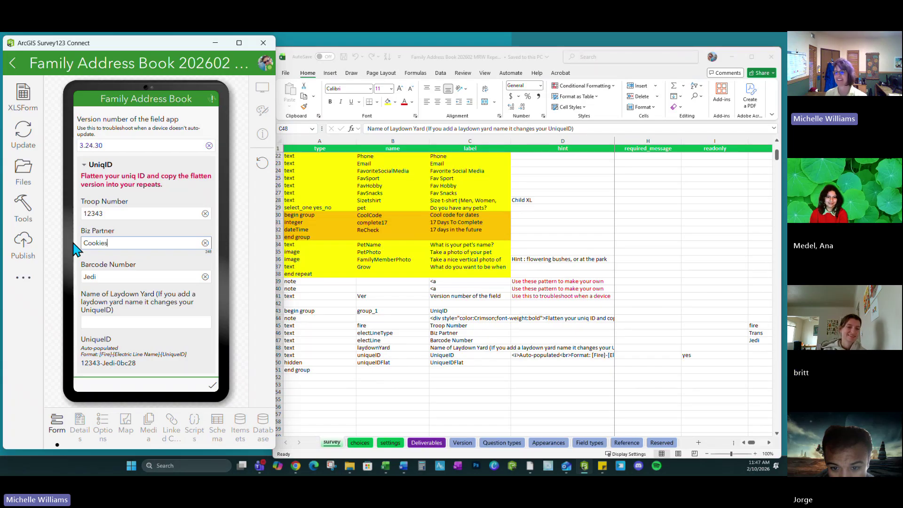
drag(103, 276, 85, 270)
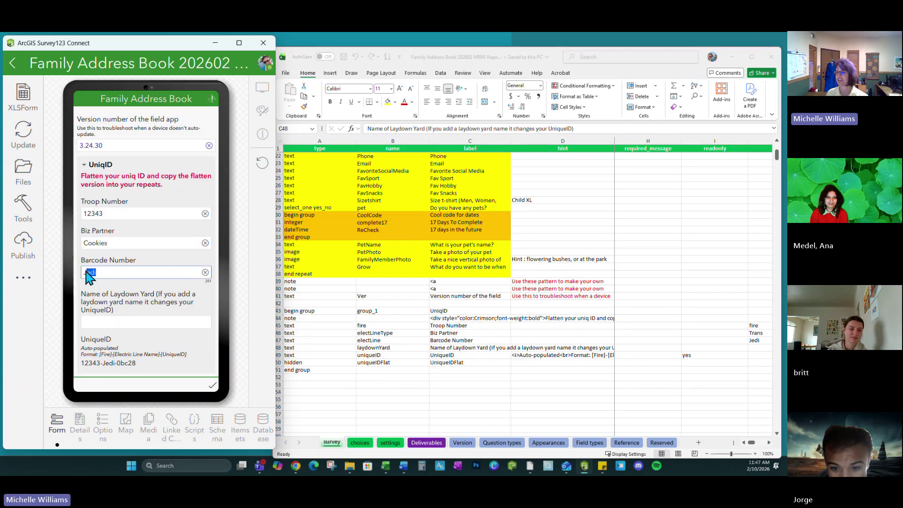
Step: Change the type of the electLine question from text to barcode in the XLSForm
click(314, 359)
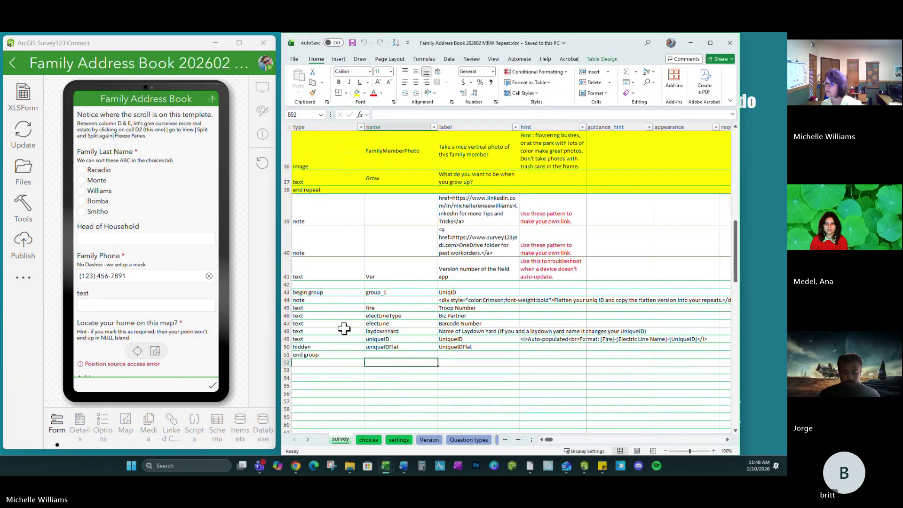
click(358, 324)
click(369, 324)
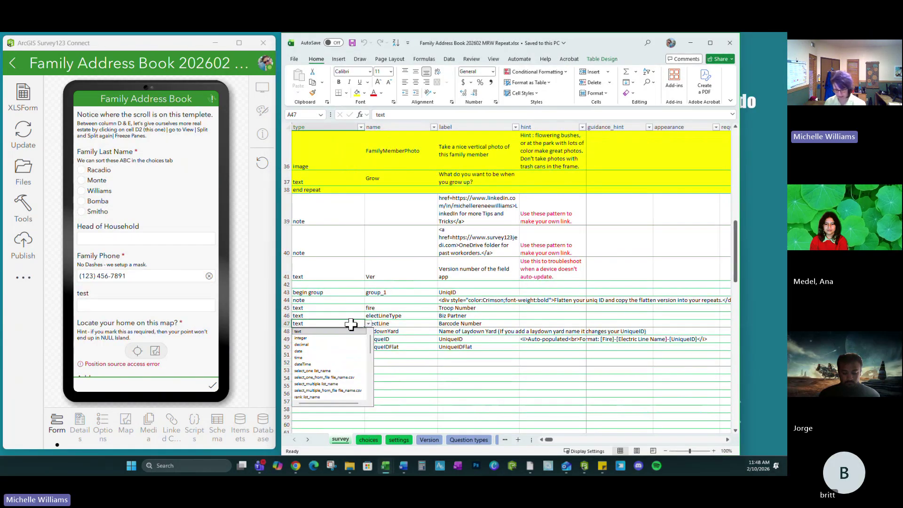
key(Escape)
text(bar)
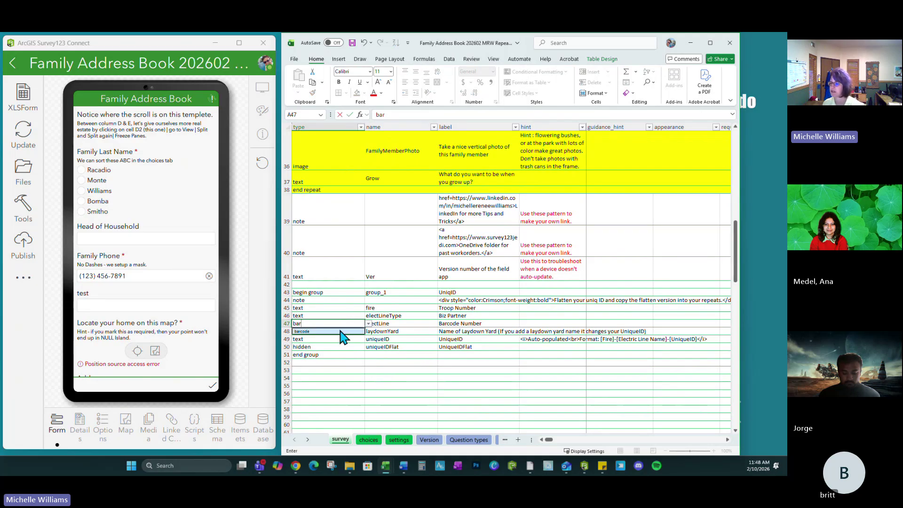
click(339, 331)
click(386, 324)
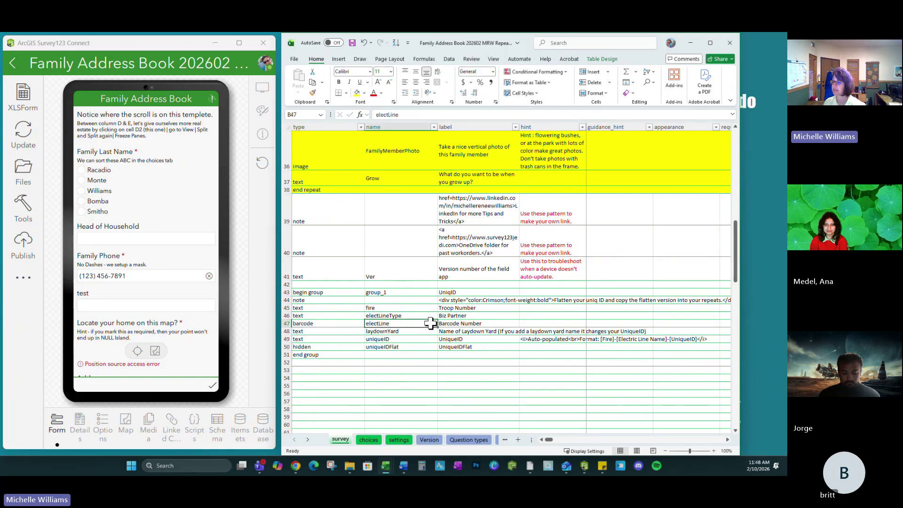
Step: Save the XLSForm, make its window taller, and check the Barcode Number question in the refreshed form preview
drag(531, 42, 525, 68)
click(345, 53)
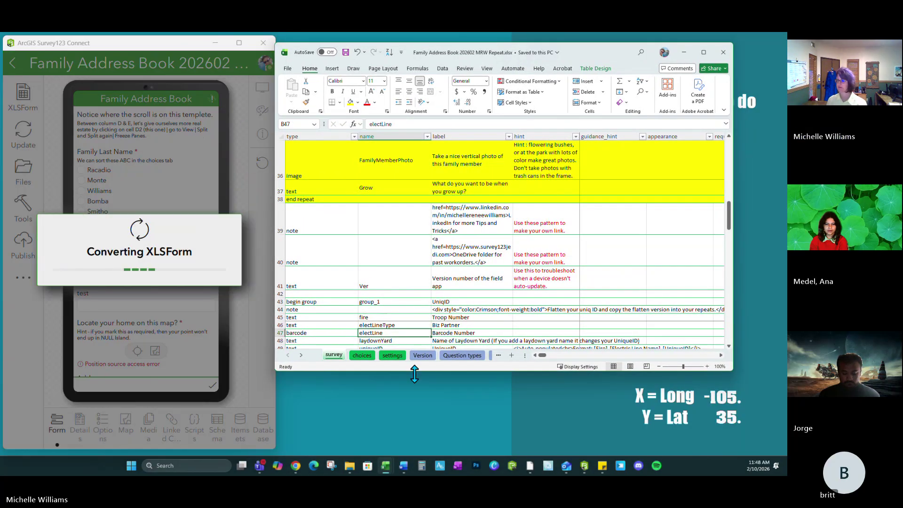
drag(414, 374, 409, 446)
click(392, 383)
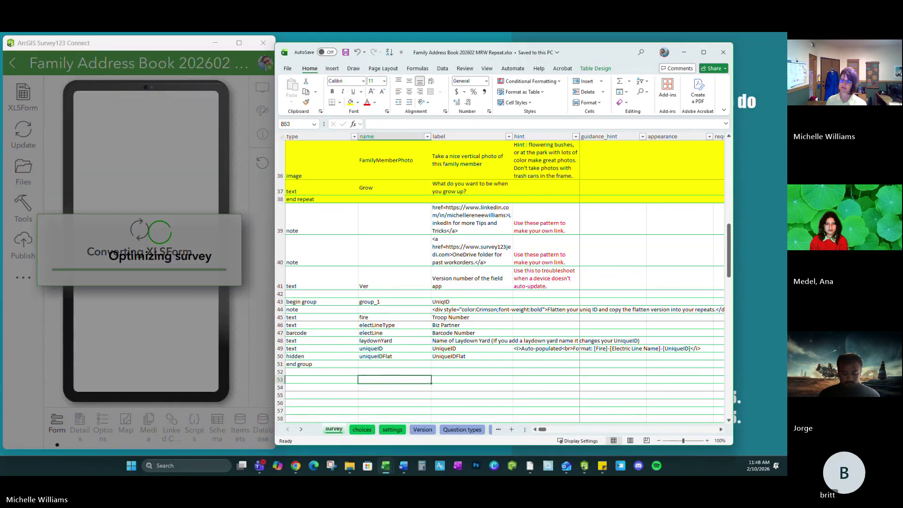
scroll(161, 242, down, 10)
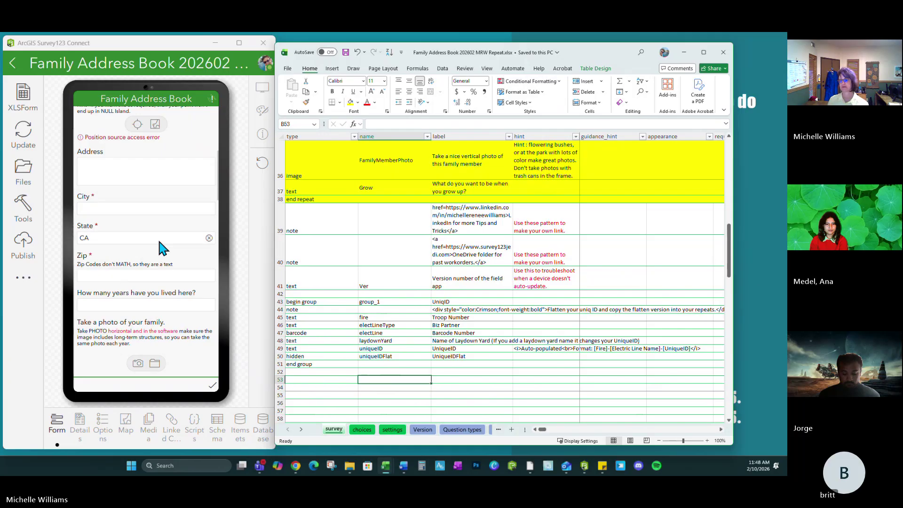
scroll(160, 245, down, 15)
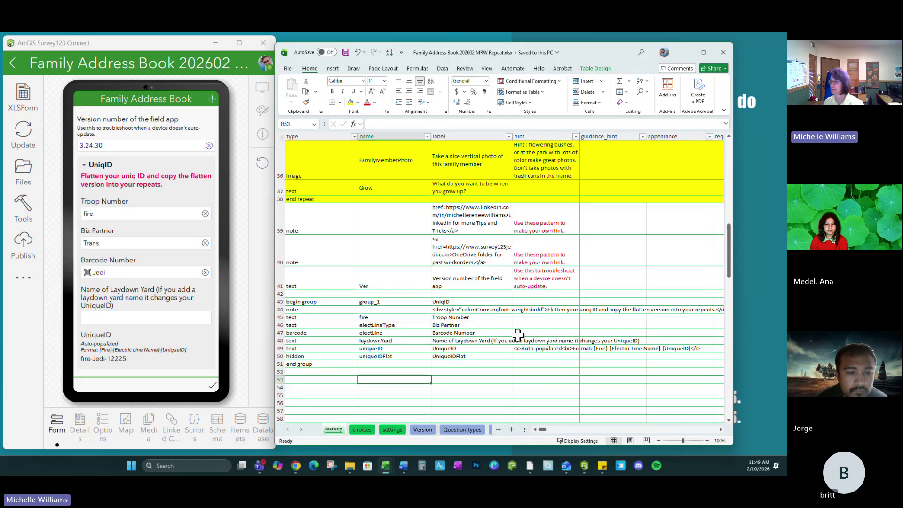
Step: Clear the default values of the Troop Number, Biz Partner and Barcode Number questions and save the XLSForm
click(536, 334)
key(Right)
key(Right)
key(Right)
key(Right)
key(Right)
key(Right)
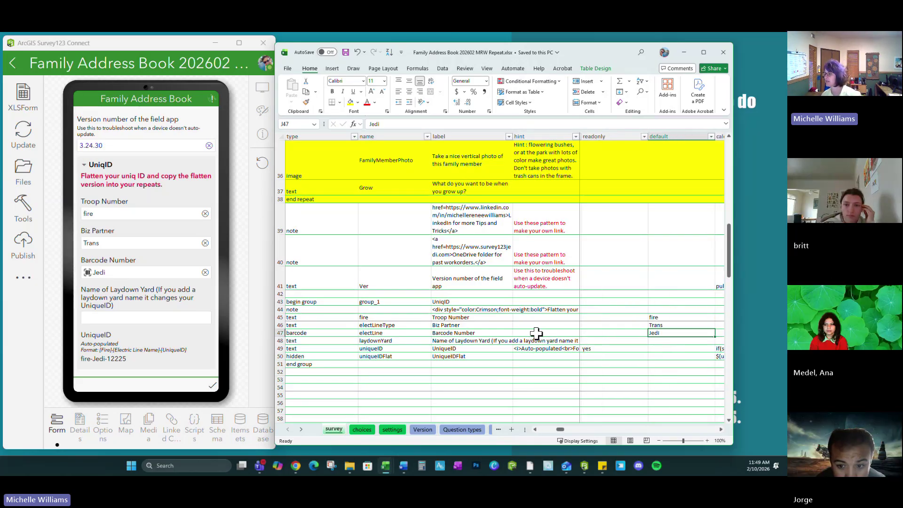
drag(657, 317, 657, 332)
key(Delete)
click(612, 348)
click(346, 52)
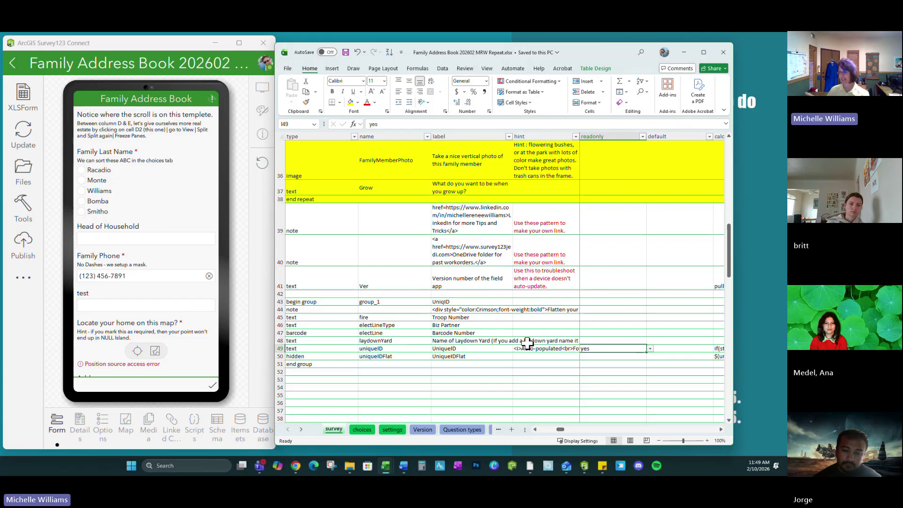
Step: Fill in the preview's UniqID group with Troop Number 45454, Biz Partner hjgsdjhgds and Barcode Number 64646
scroll(141, 268, down, 10)
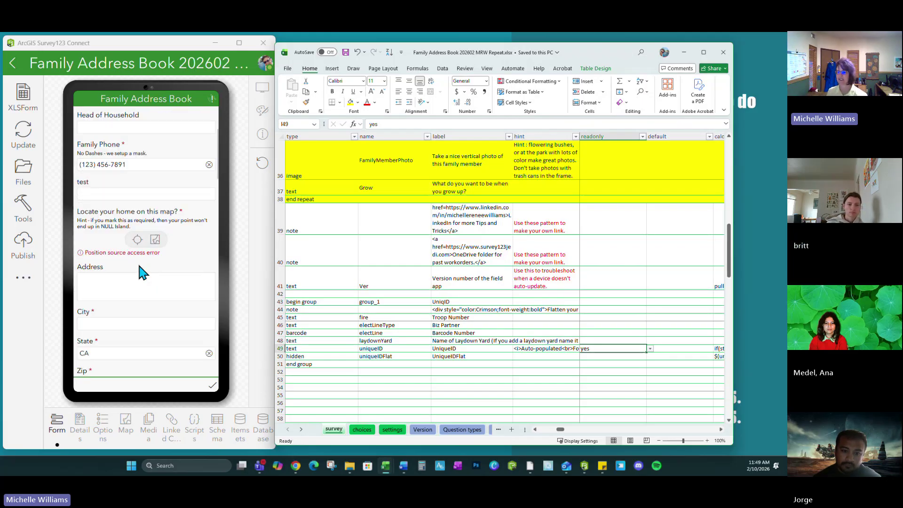
scroll(140, 271, down, 15)
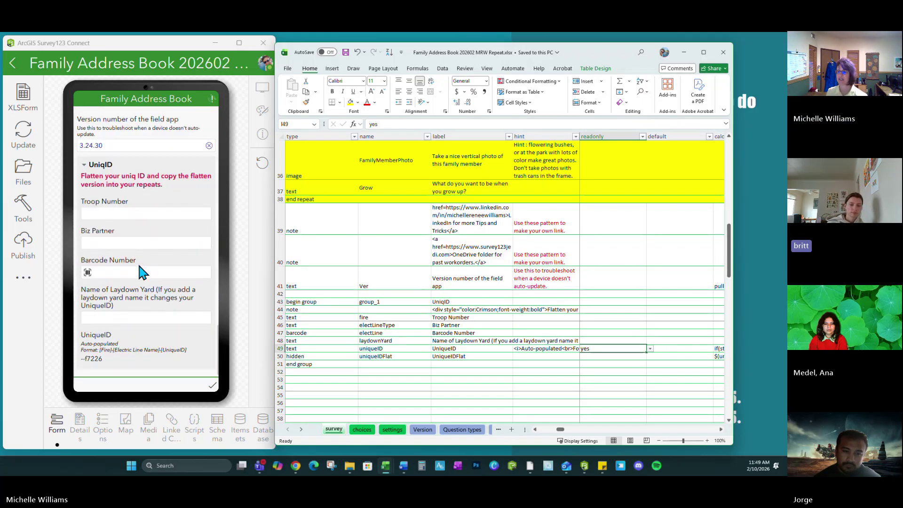
click(111, 214)
text(45454)
click(93, 249)
text(hjgsdjhgds)
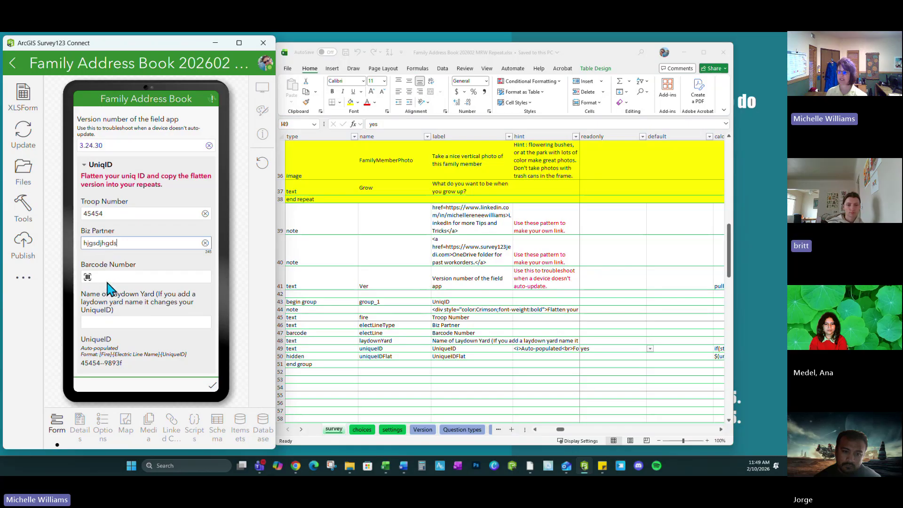
click(110, 277)
text(64646)
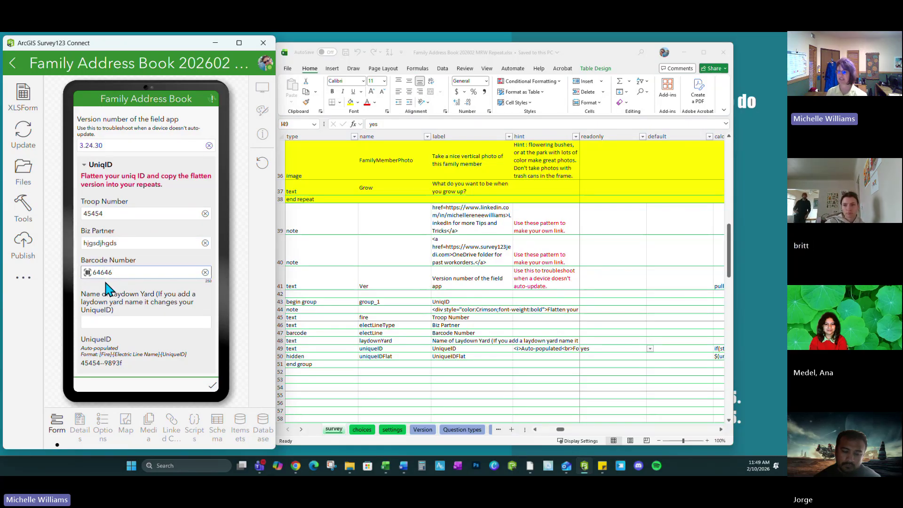
key(Tab)
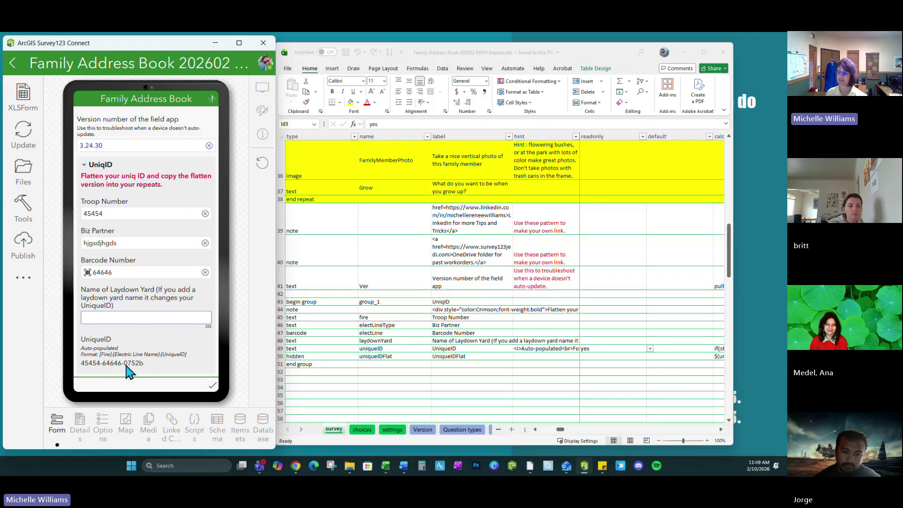
click(537, 356)
click(544, 334)
key(Right)
key(Right)
key(Right)
key(Left)
key(Left)
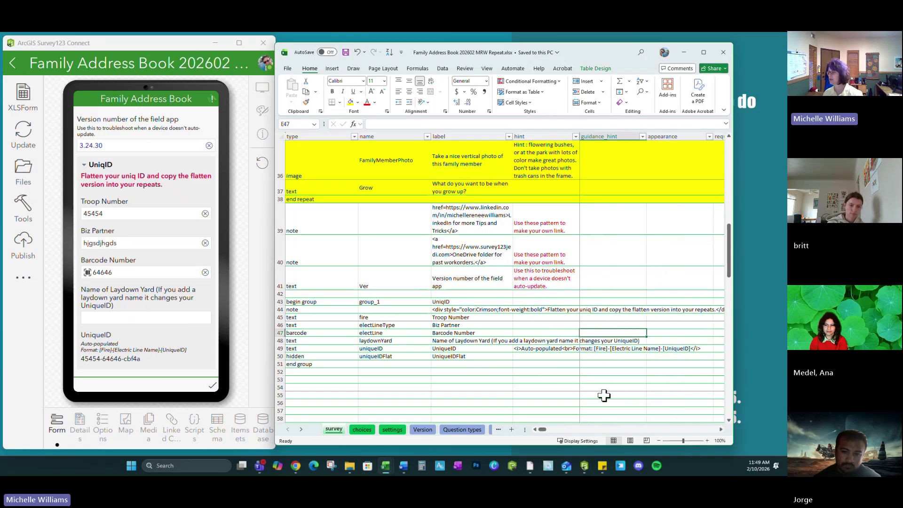
click(703, 52)
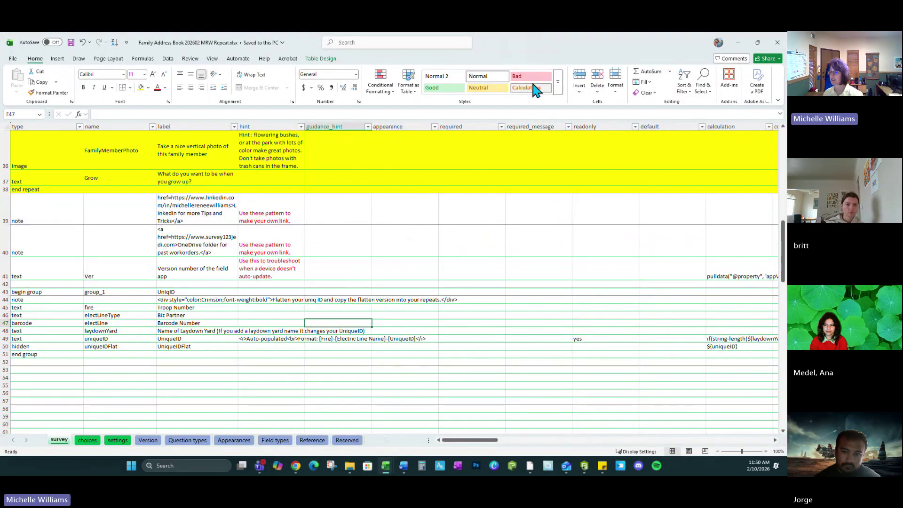
double_click(568, 43)
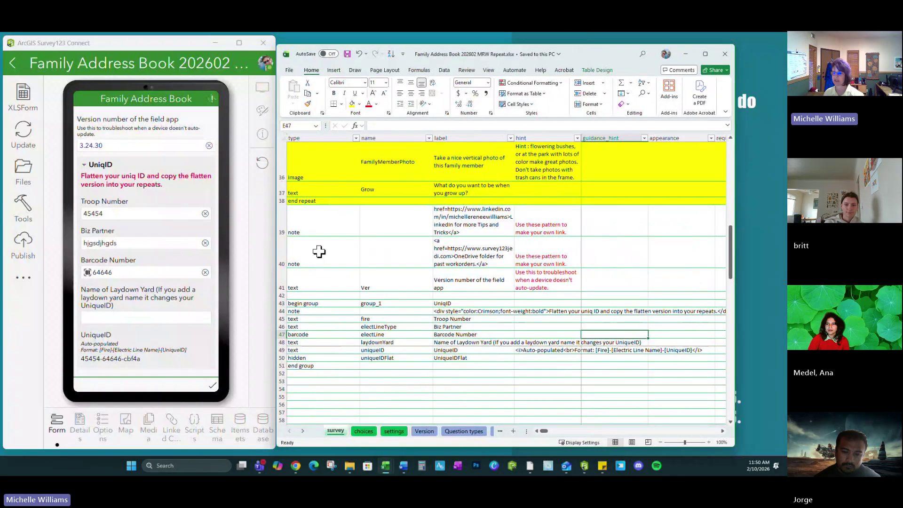
Step: In the uniqueID hint, replace Fire with Troop Number and Electric Line Name with BarCode, and save the XLSForm
click(542, 350)
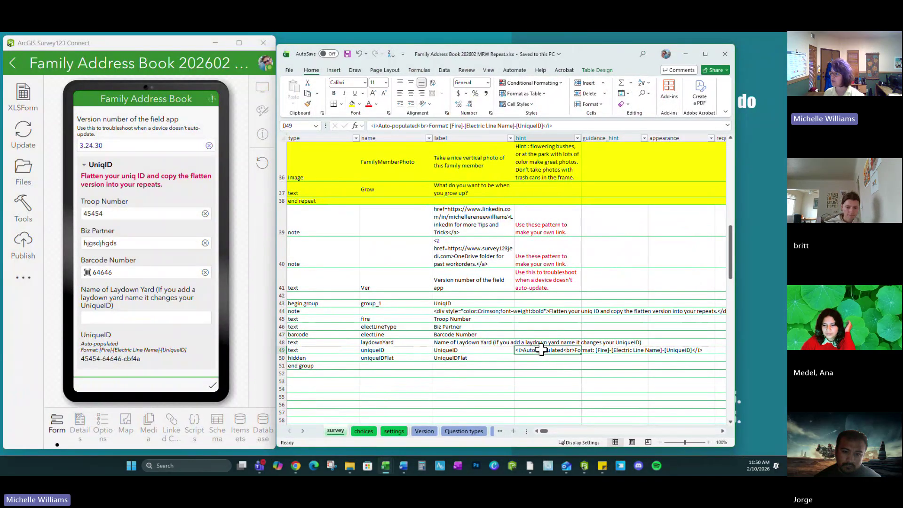
double_click(453, 125)
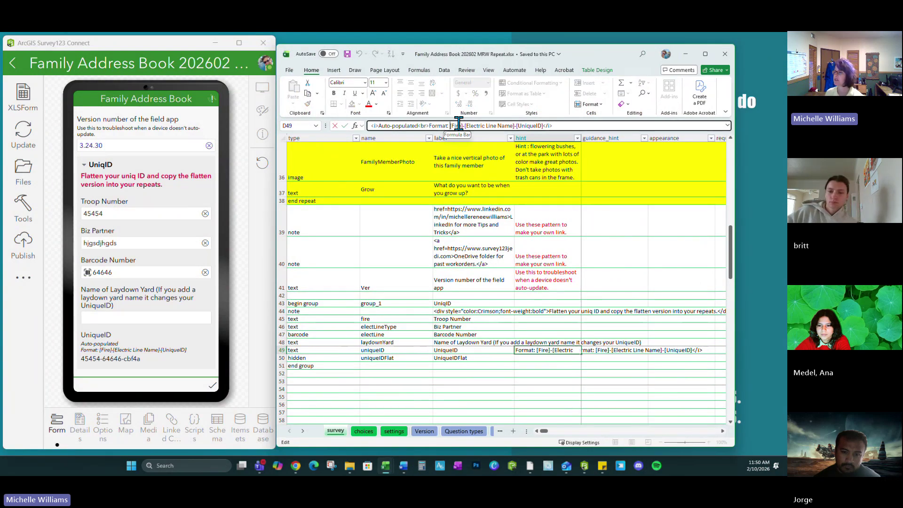
text(Troo)
text(p Number)
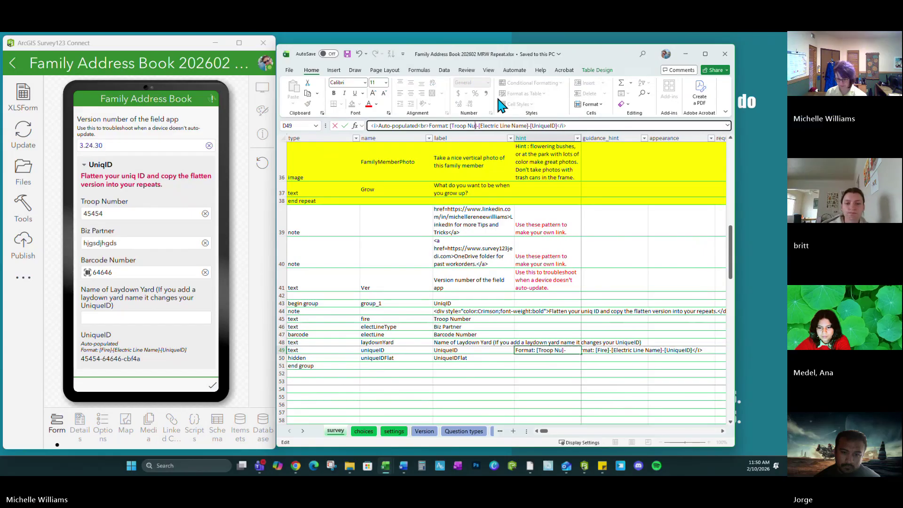
click(522, 125)
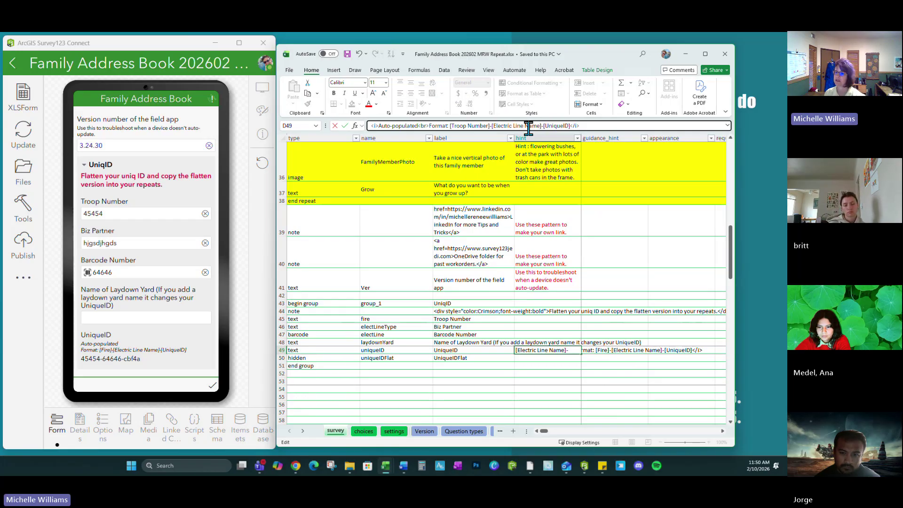
drag(540, 125, 499, 127)
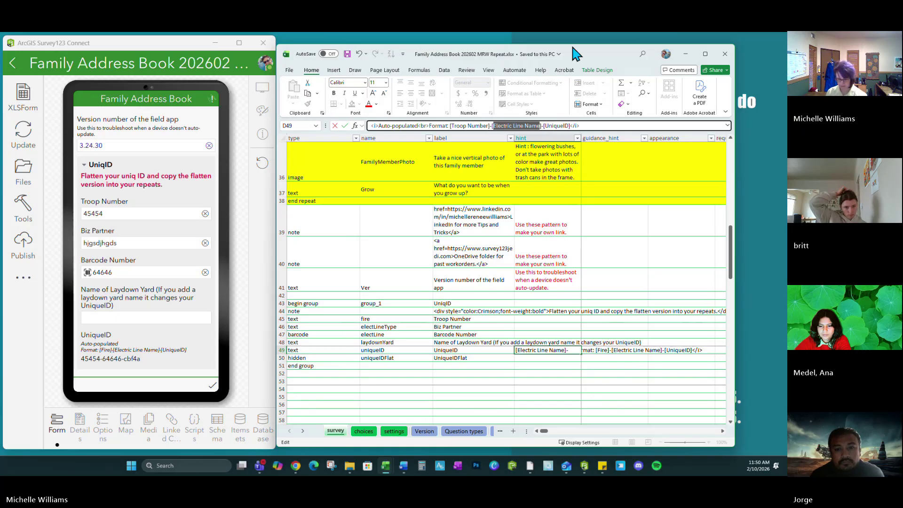
text(BarCode)
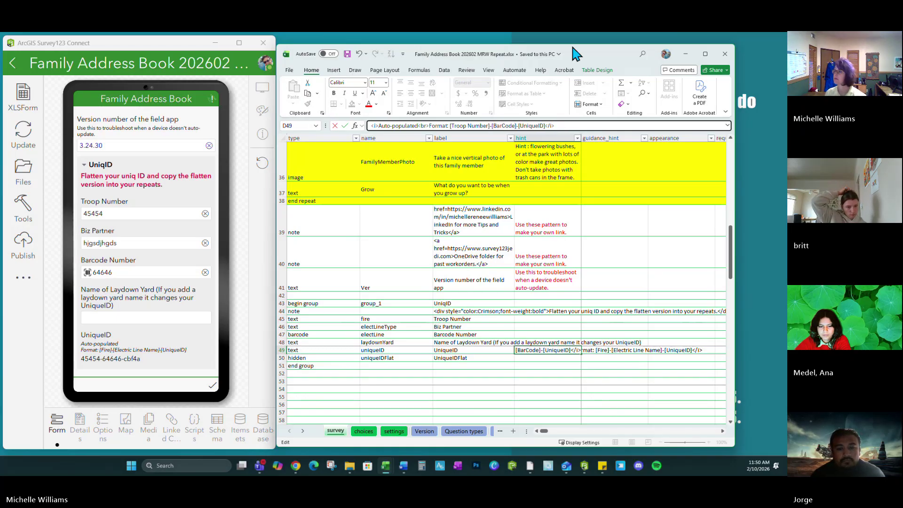
click(348, 54)
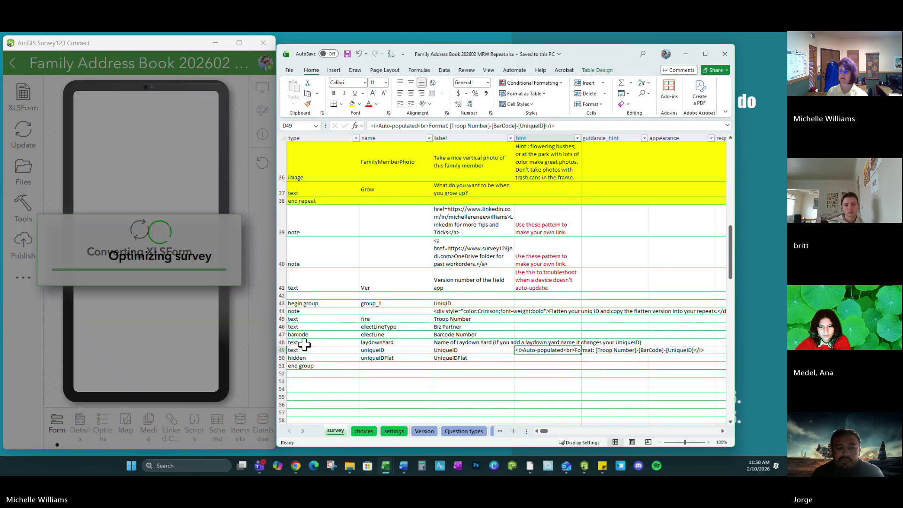
Step: Fill in the refreshed preview's UniqID group with Troop Number 111111, Biz Partner Cookie and Barcode Number 999999
scroll(110, 315, down, 15)
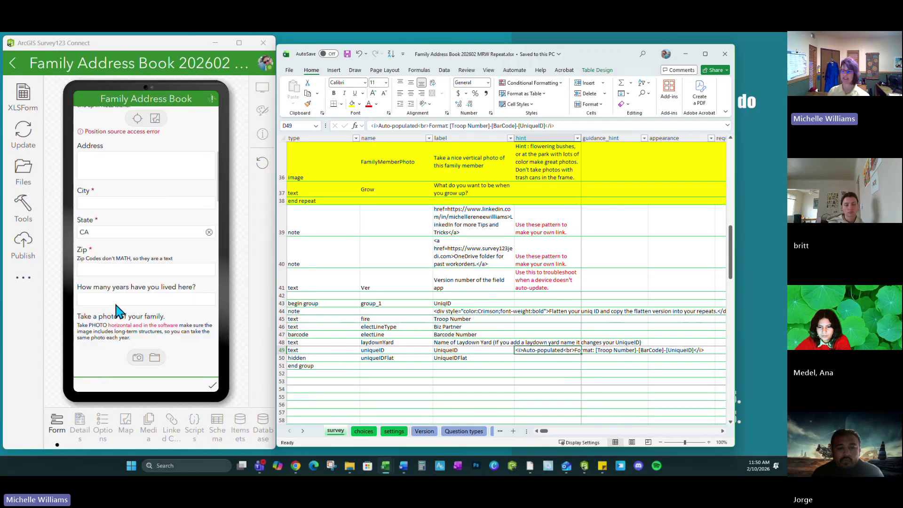
scroll(121, 305, down, 3)
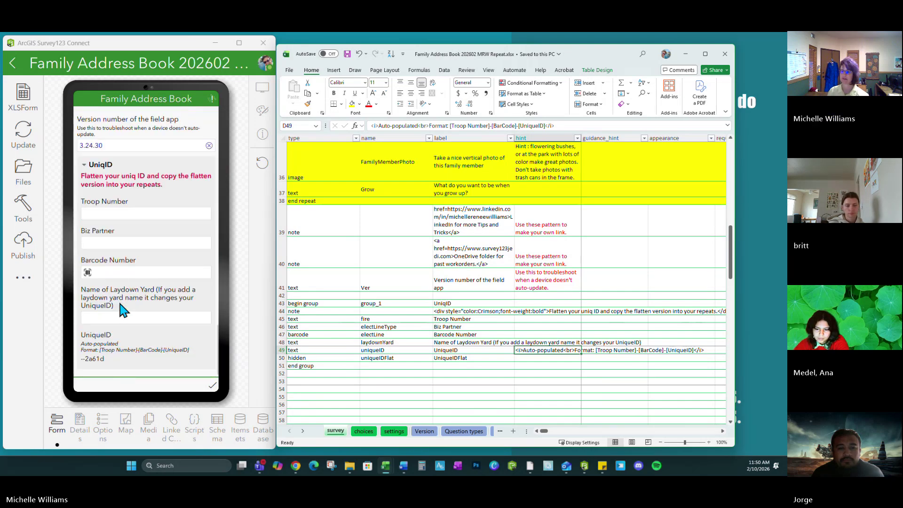
click(117, 214)
text(111111)
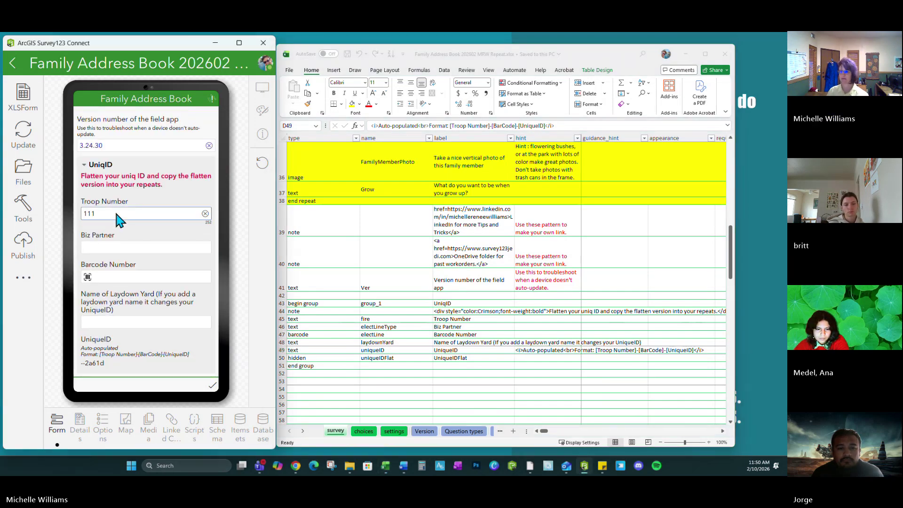
click(107, 243)
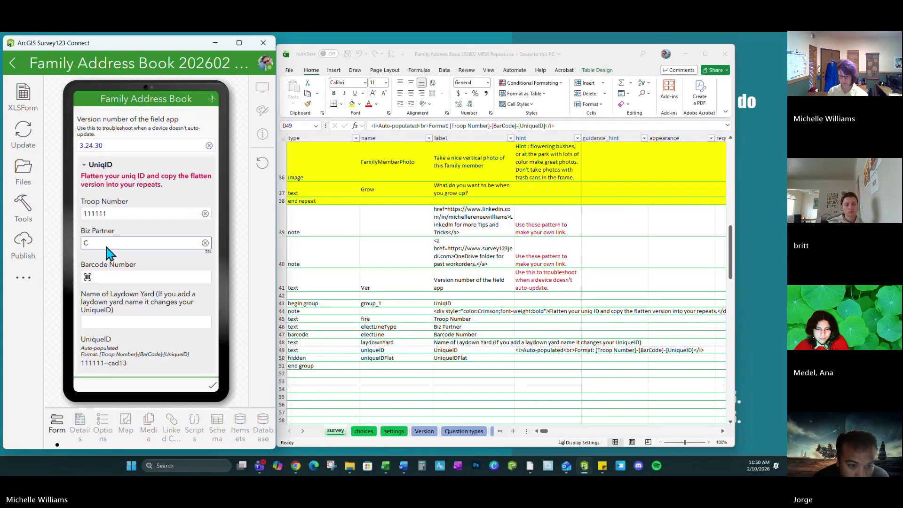
text(Cookie)
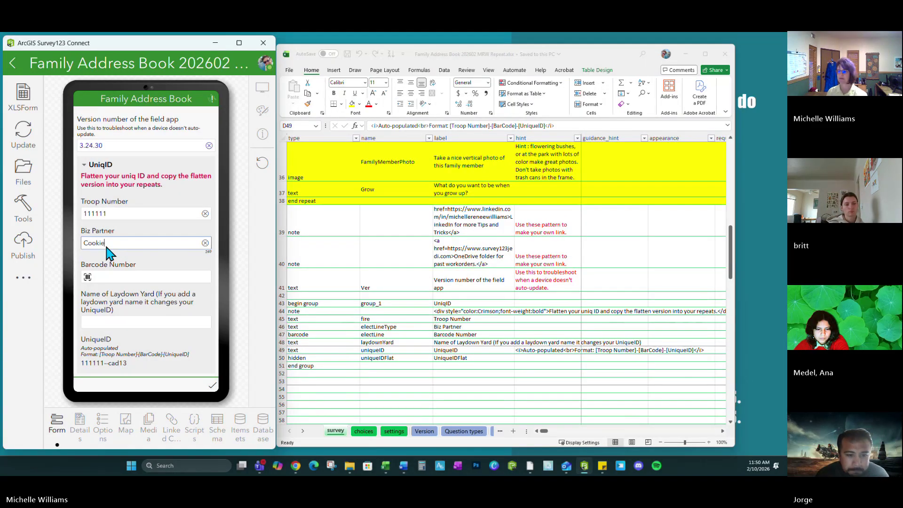
click(105, 276)
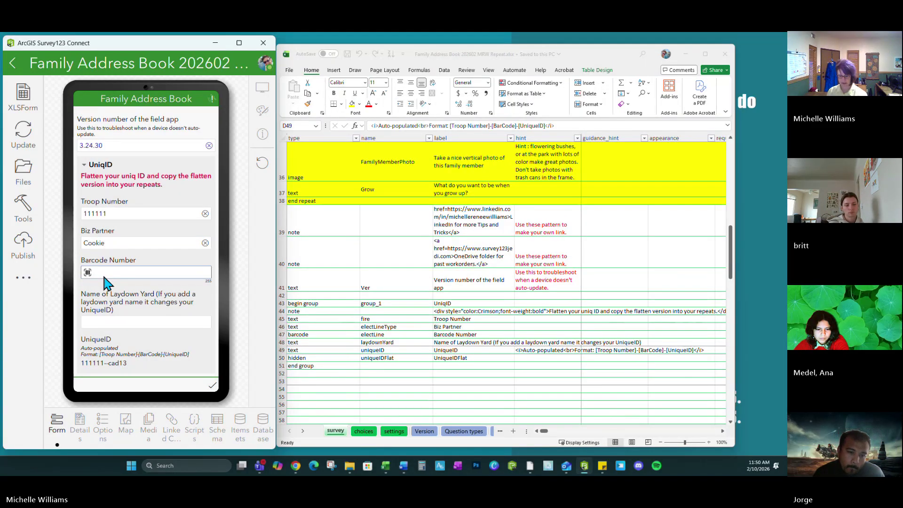
text(999999)
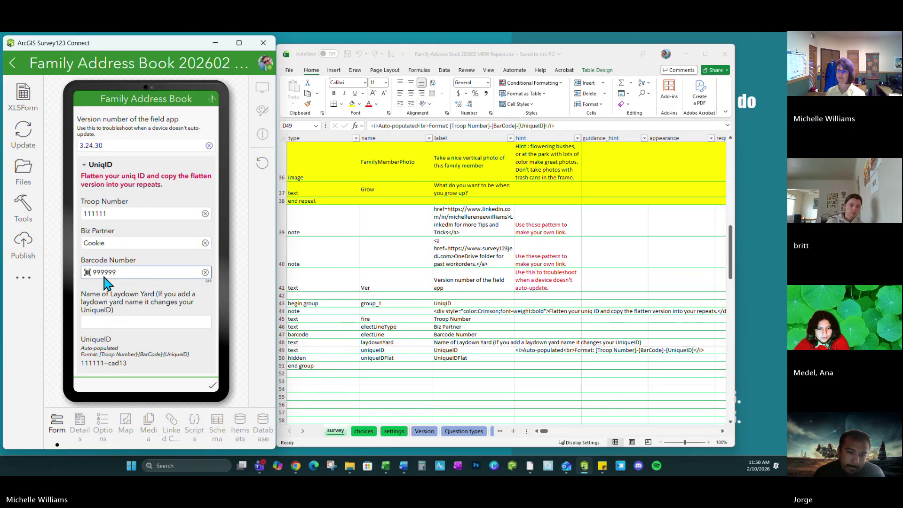
click(117, 319)
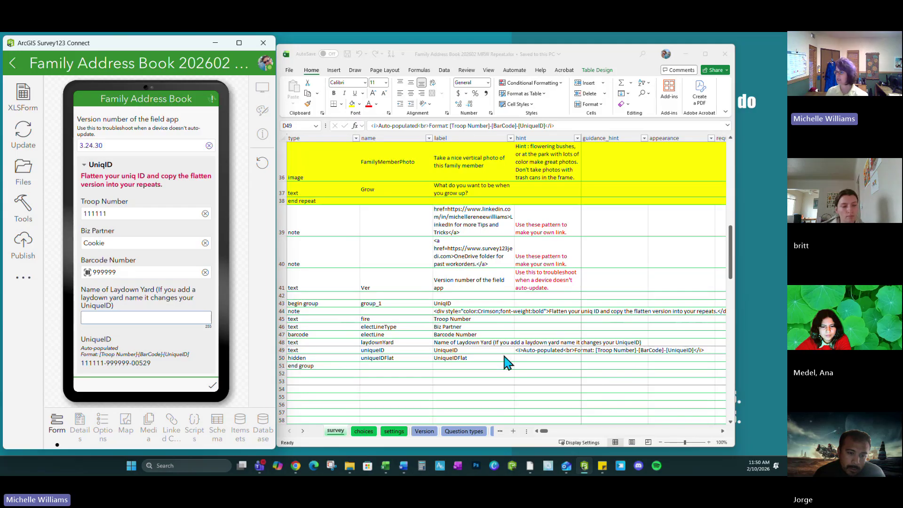
Step: Maximize the XLSForm window and widen the calculation column enough to show the whole uniqueID formula
click(530, 351)
key(Right)
key(Right)
key(Right)
key(Right)
key(Right)
key(Right)
key(Right)
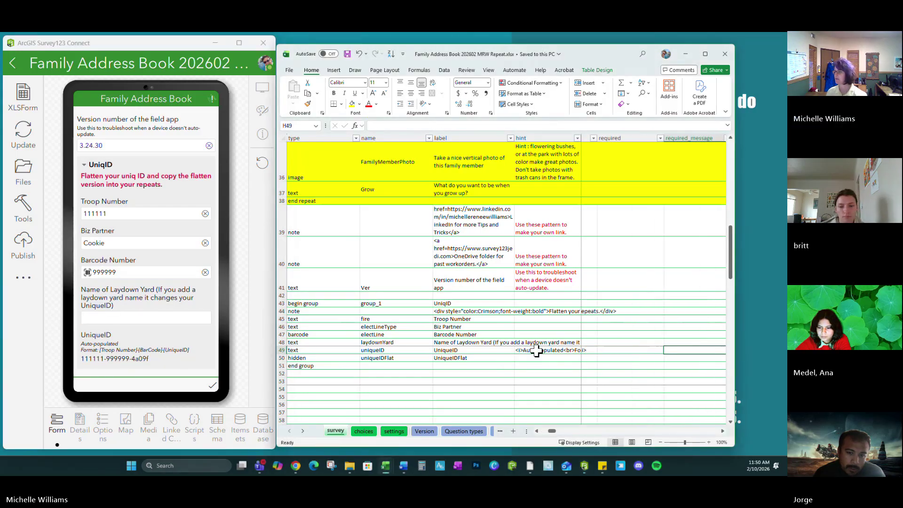
click(705, 53)
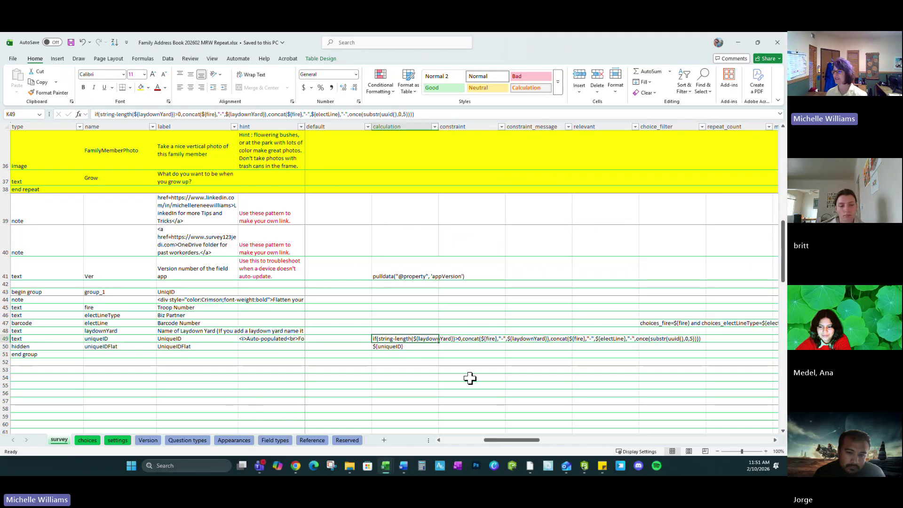
click(508, 338)
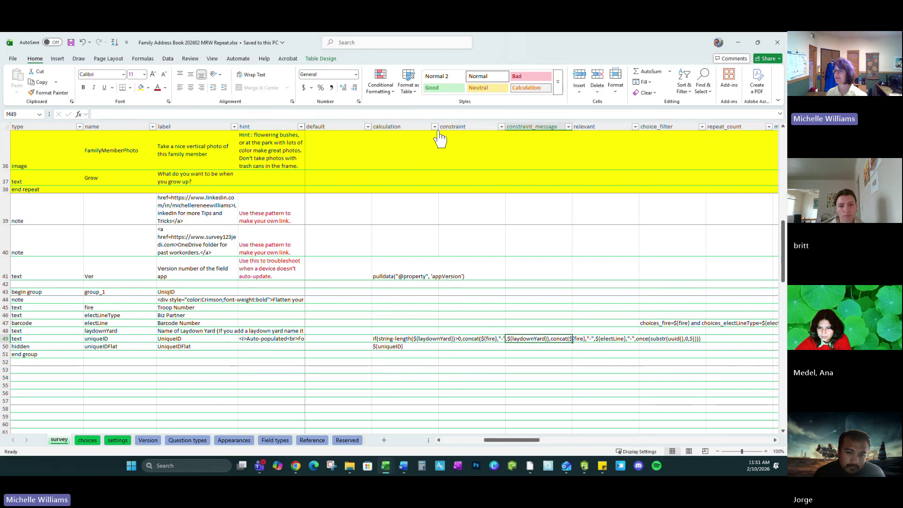
click(409, 126)
drag(439, 127, 707, 135)
click(463, 417)
Step: Copy the uniqueID calculation from the survey sheet into cell C9 of the settings sheet as a backup
click(443, 338)
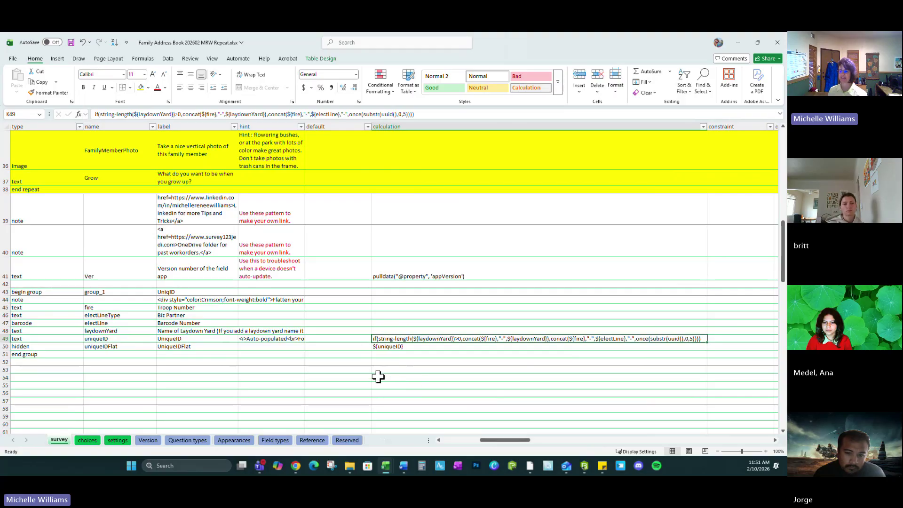
key(ctrl+c)
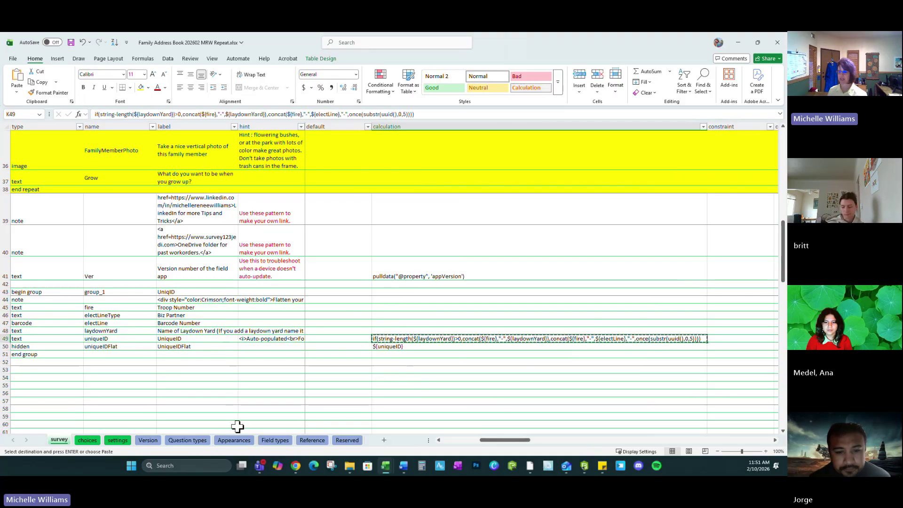
click(118, 441)
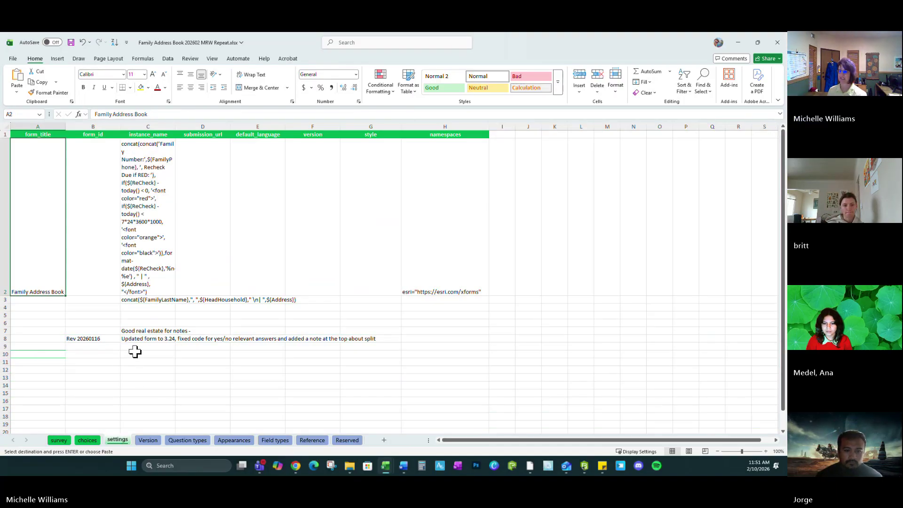
click(143, 345)
key(ctrl+v)
click(138, 376)
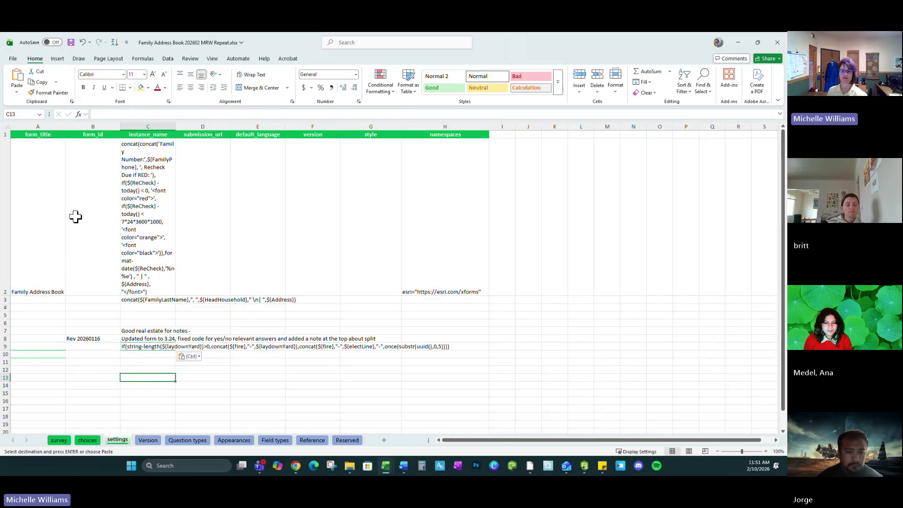
Step: Label the backed-up formula on the settings sheet by entering Save in cell B9
click(5, 247)
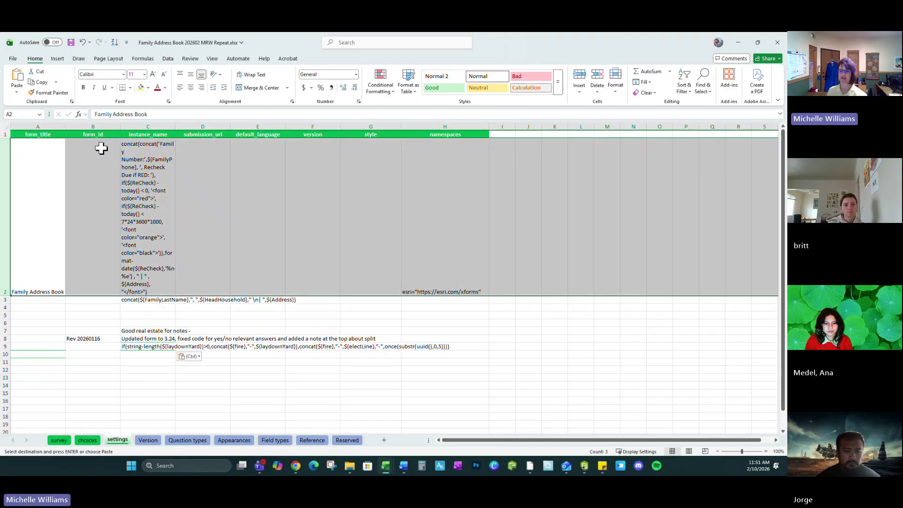
click(109, 346)
text(Save)
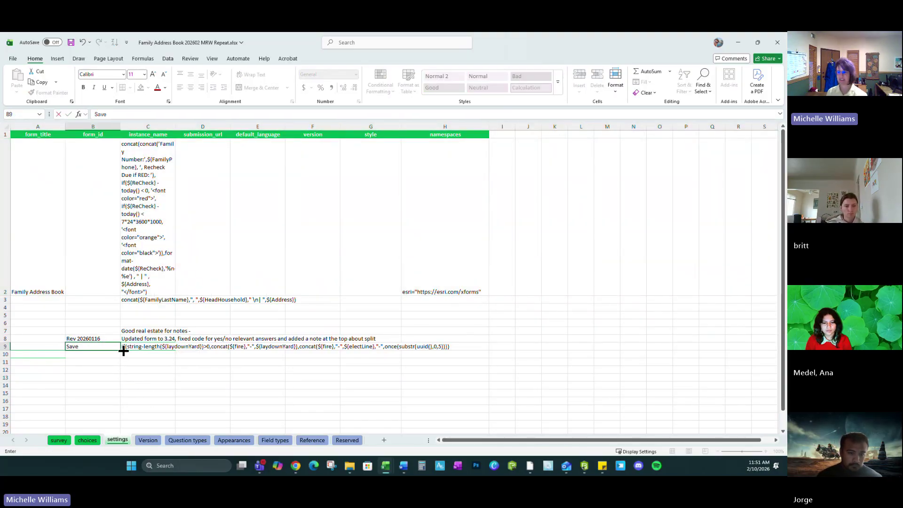
key(Return)
click(129, 378)
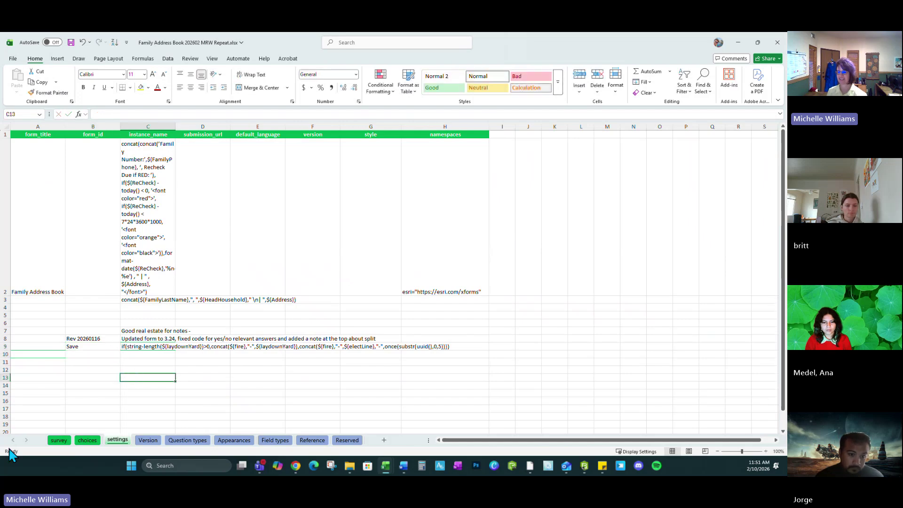
Step: Return to the survey sheet and highlight the uniqueID calculation from the first concat to the end for review
click(55, 440)
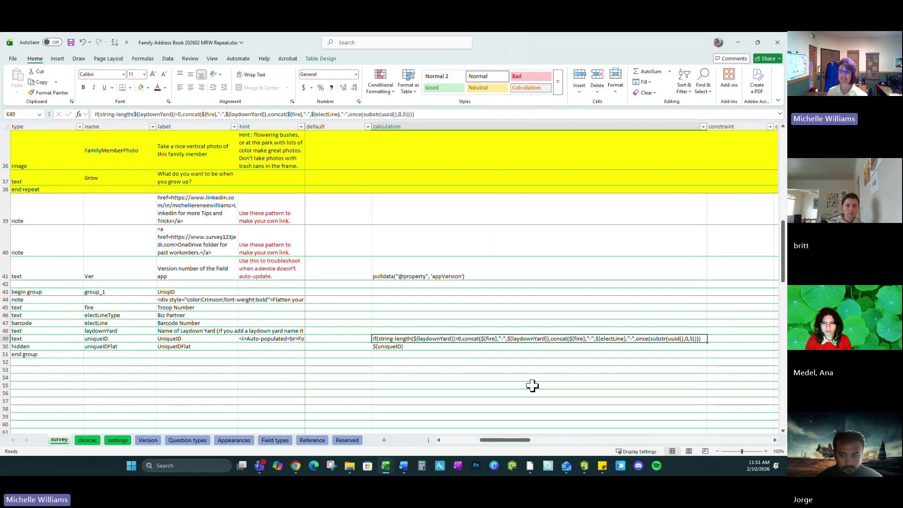
double_click(465, 339)
drag(462, 338, 706, 340)
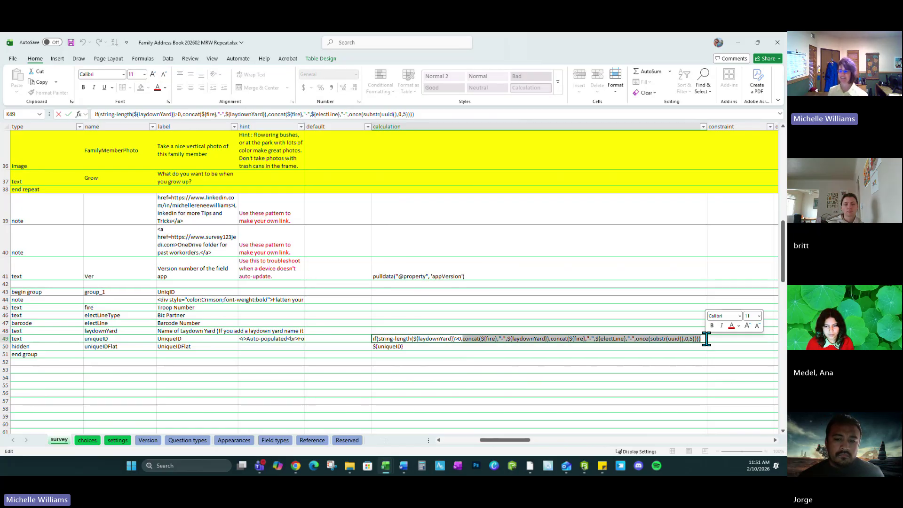
Step: Change the type of the laydownYard question to hidden and select the uniqueID calculation cell
click(42, 332)
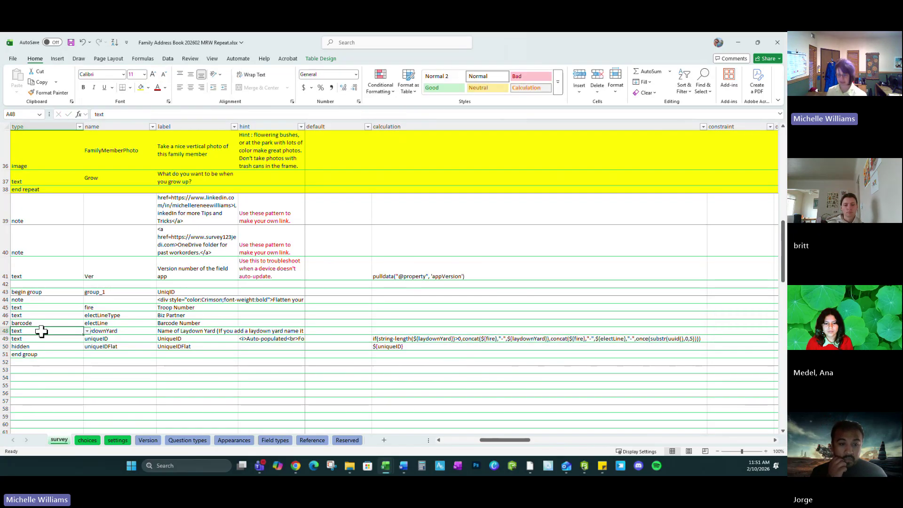
text(hidden)
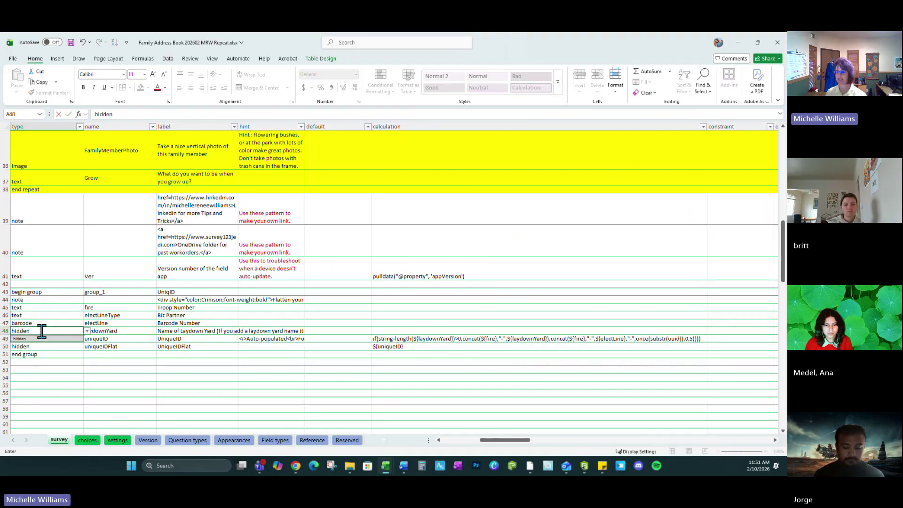
key(Return)
click(104, 376)
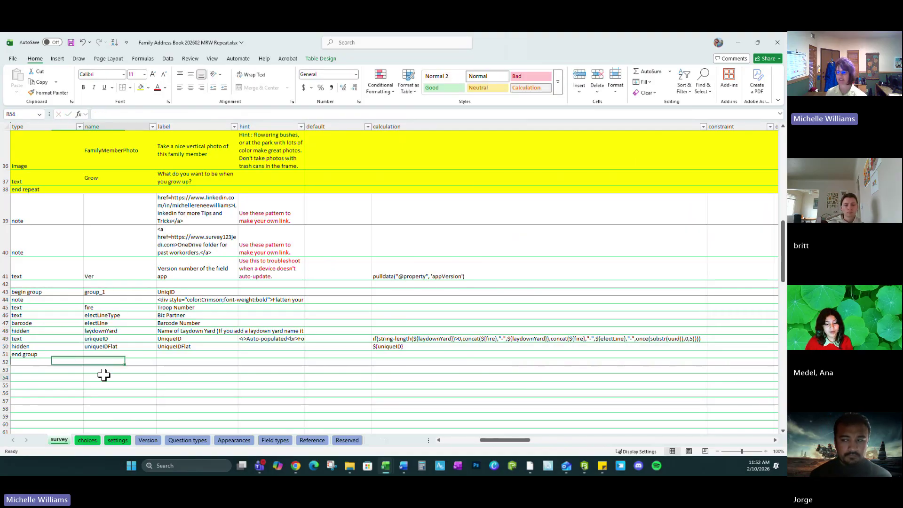
click(190, 331)
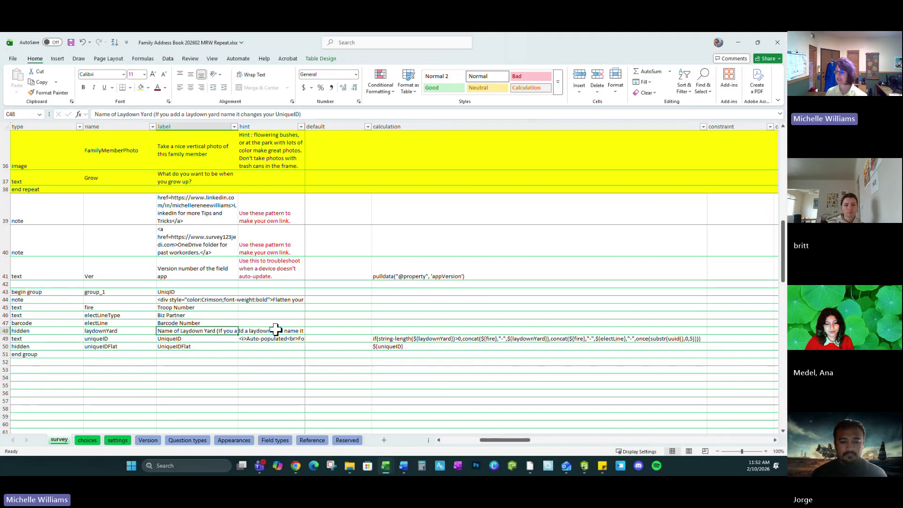
click(531, 338)
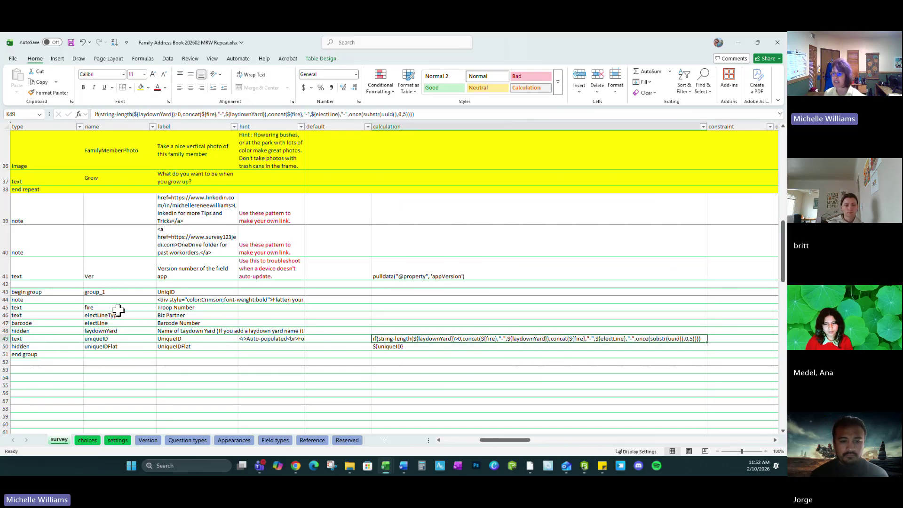
Step: Color the question names fire, electLineType and electLine red, and color the fire reference in the uniqueID calculation red to match
drag(118, 309, 117, 323)
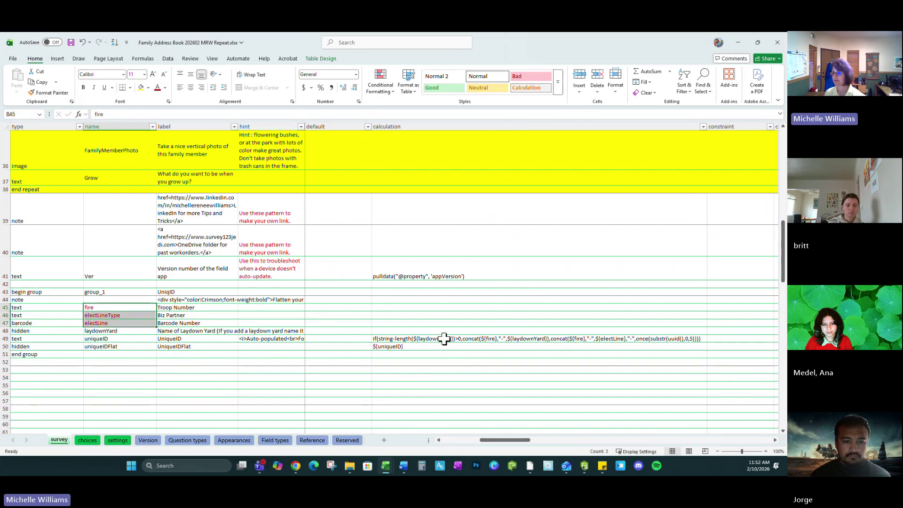
click(487, 339)
double_click(487, 339)
drag(484, 338, 496, 338)
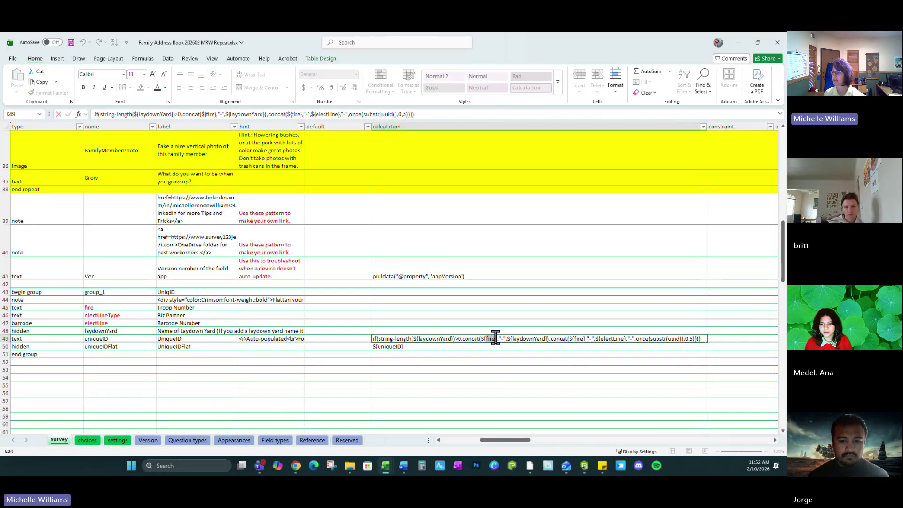
click(158, 88)
click(395, 377)
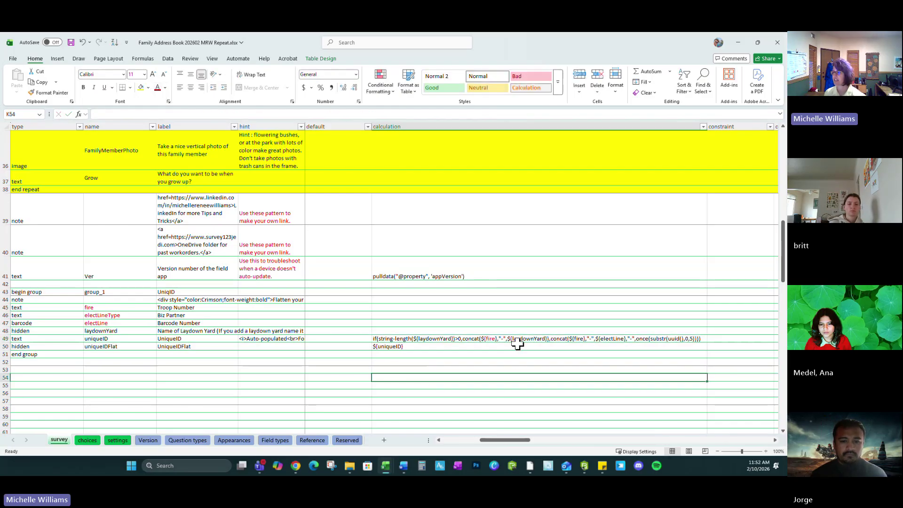
key(ctrl+z)
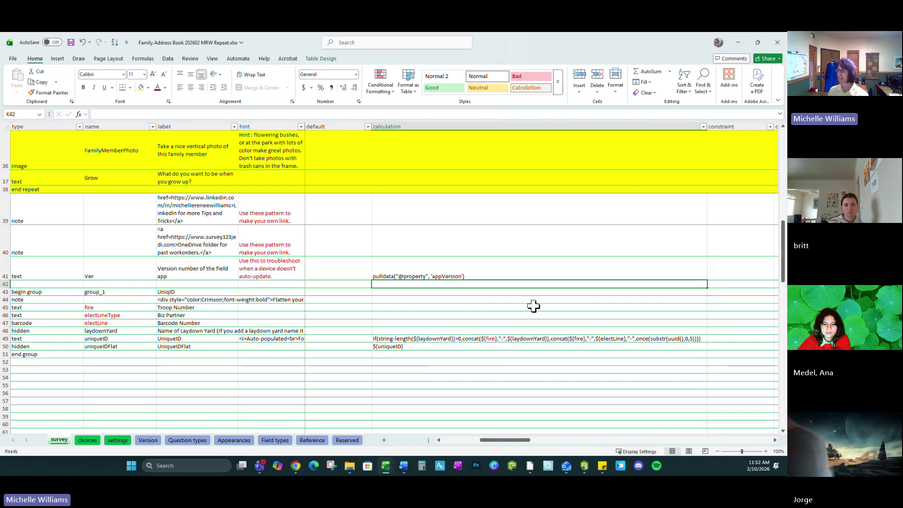
Step: Highlight the once(substr(uuid(),0,5)) part of the uniqueID calculation for review and select the UniqueIDFlat label
click(647, 339)
double_click(637, 339)
drag(636, 339, 702, 338)
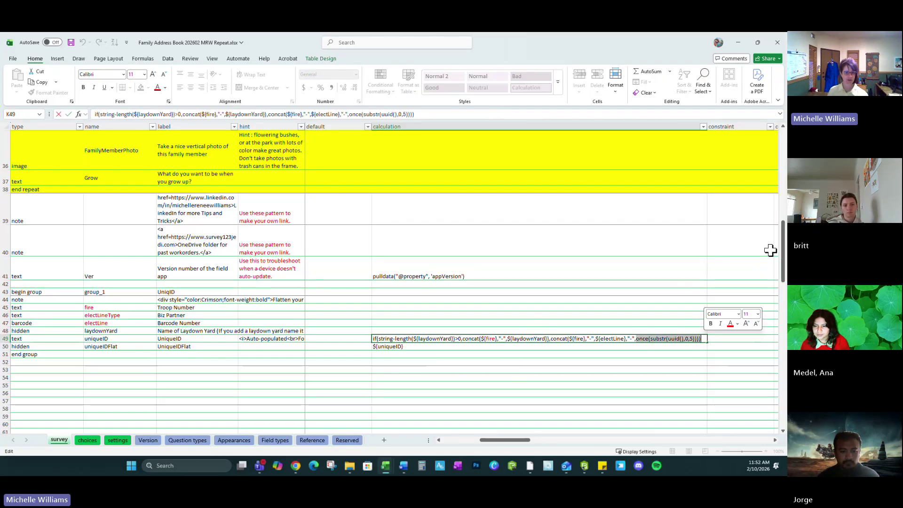
click(225, 339)
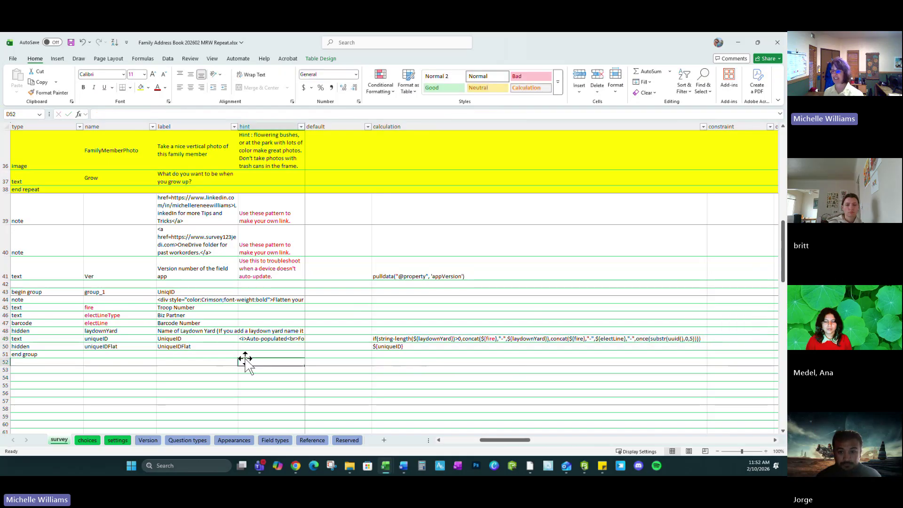
click(217, 346)
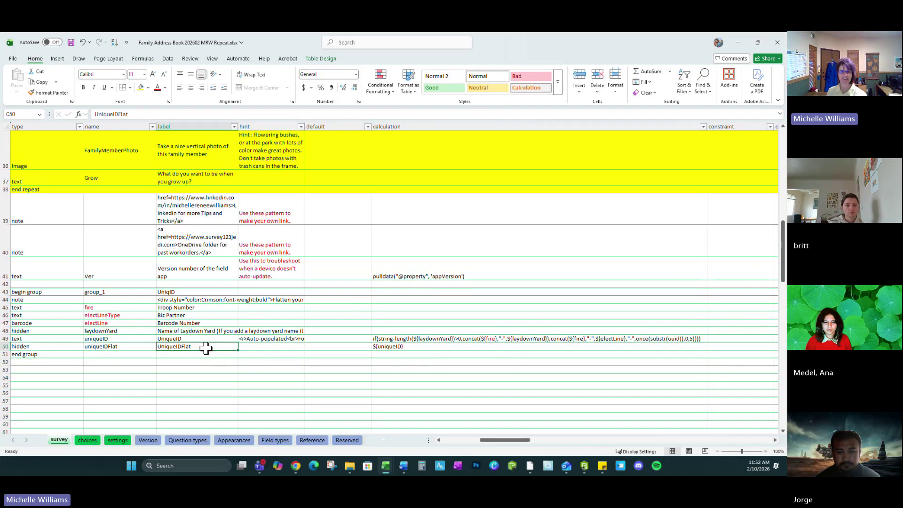
Step: Restore the workbook window beside the Survey123 Connect preview, widen it, and select the uniqueID question's name cell
double_click(300, 37)
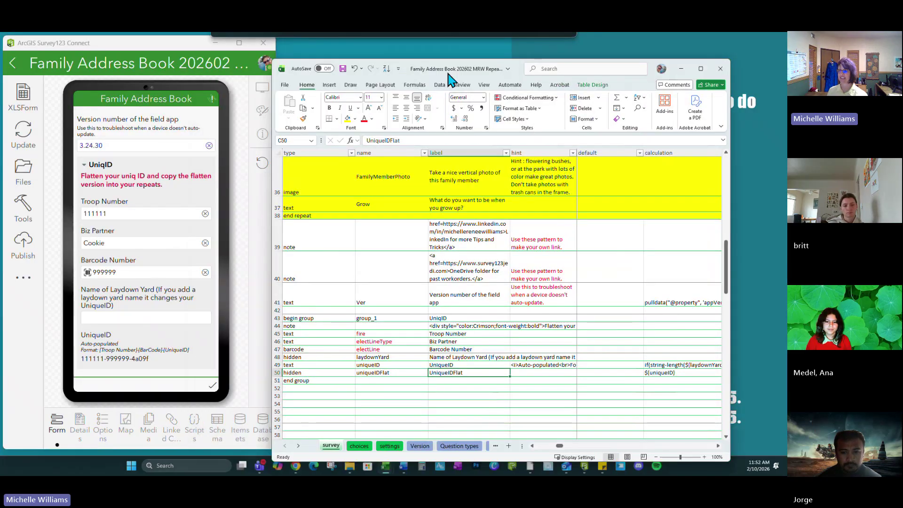
drag(736, 112, 783, 112)
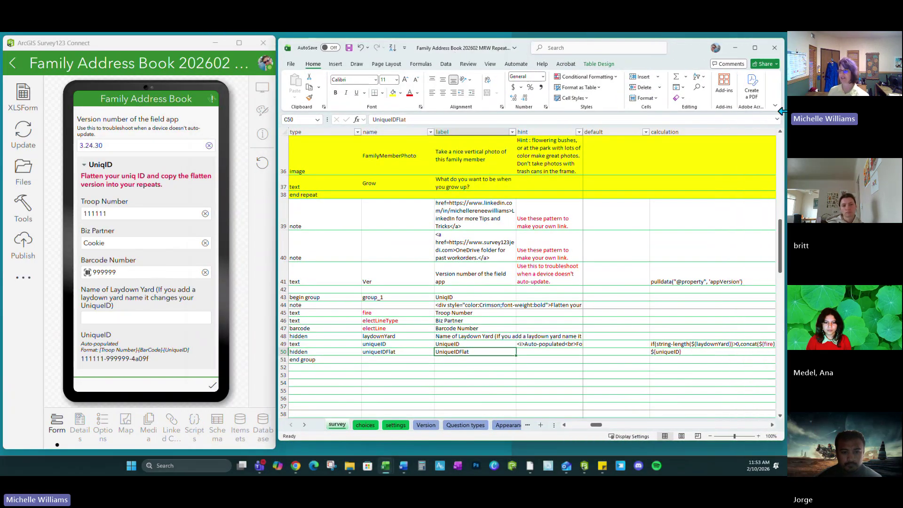
click(400, 353)
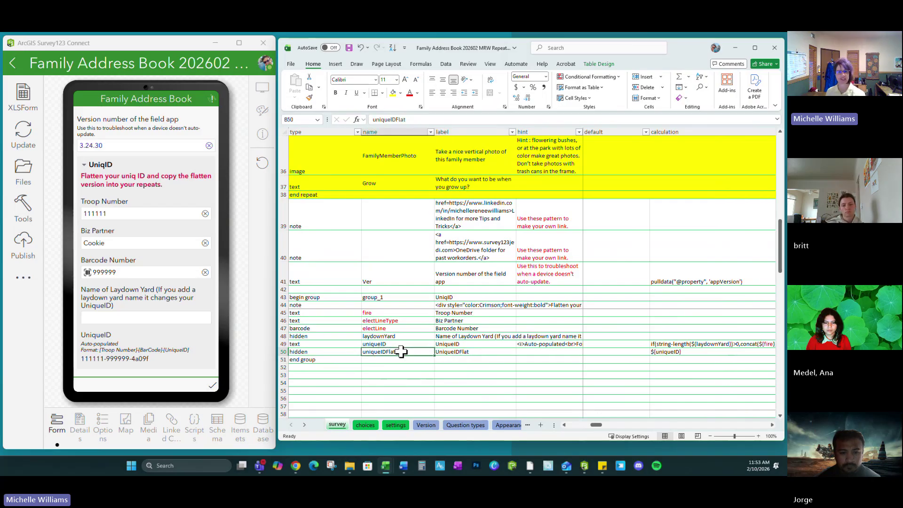
click(395, 345)
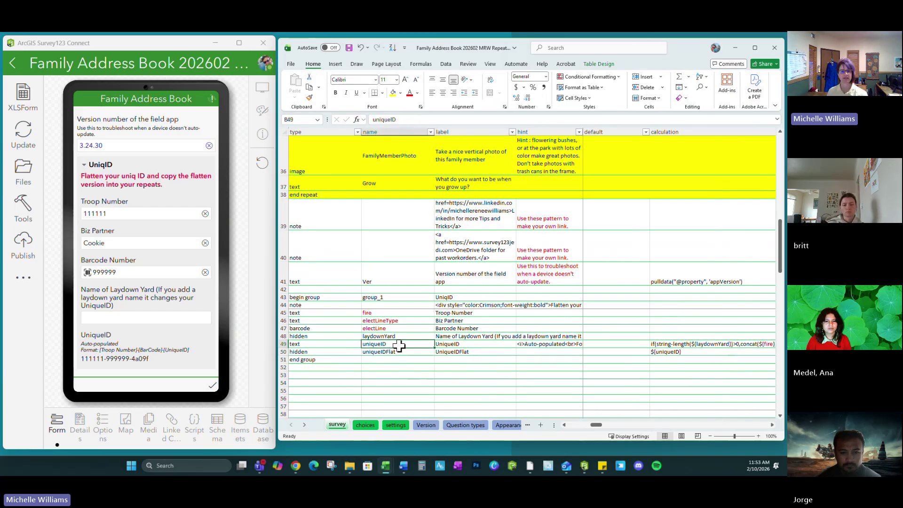